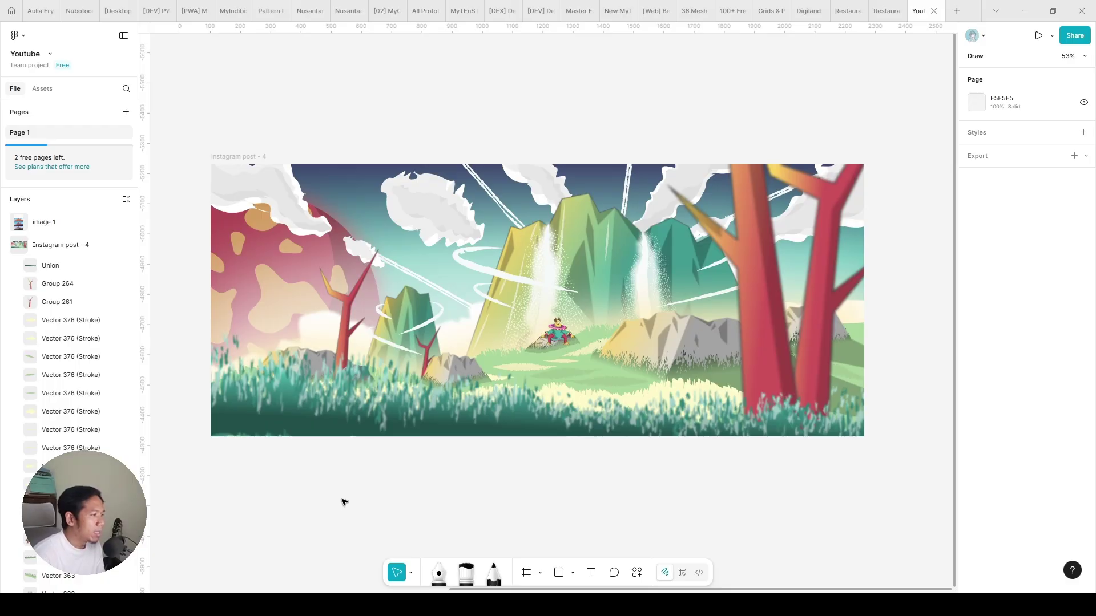
- Examine the finished landscape illustration, including its mountains, waterfalls and foreground grass
scroll(344, 496, "down", 1)
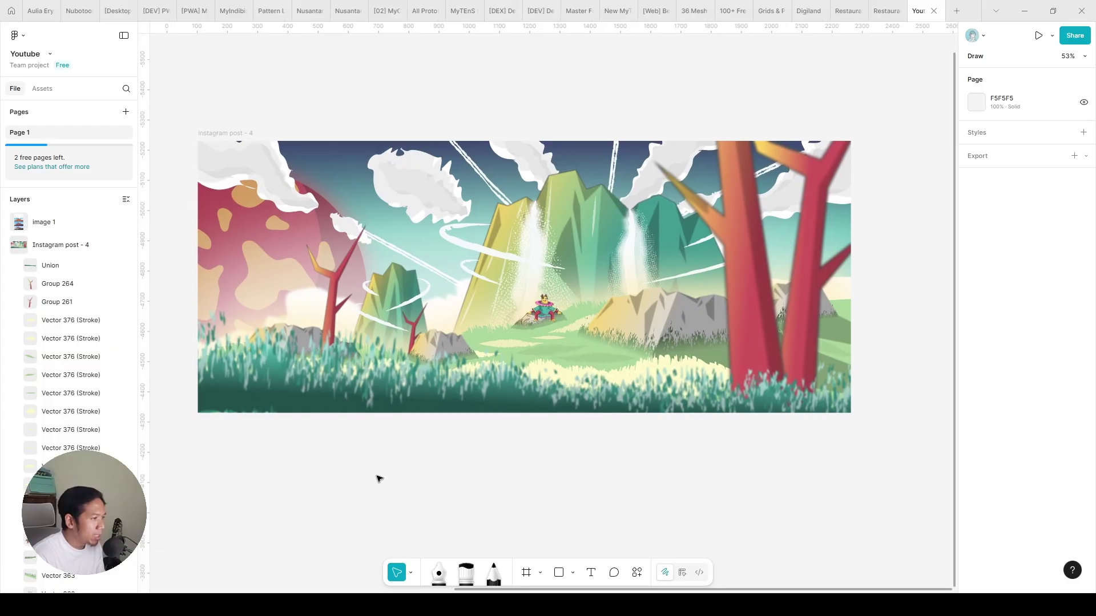
scroll(355, 477, "down", 1)
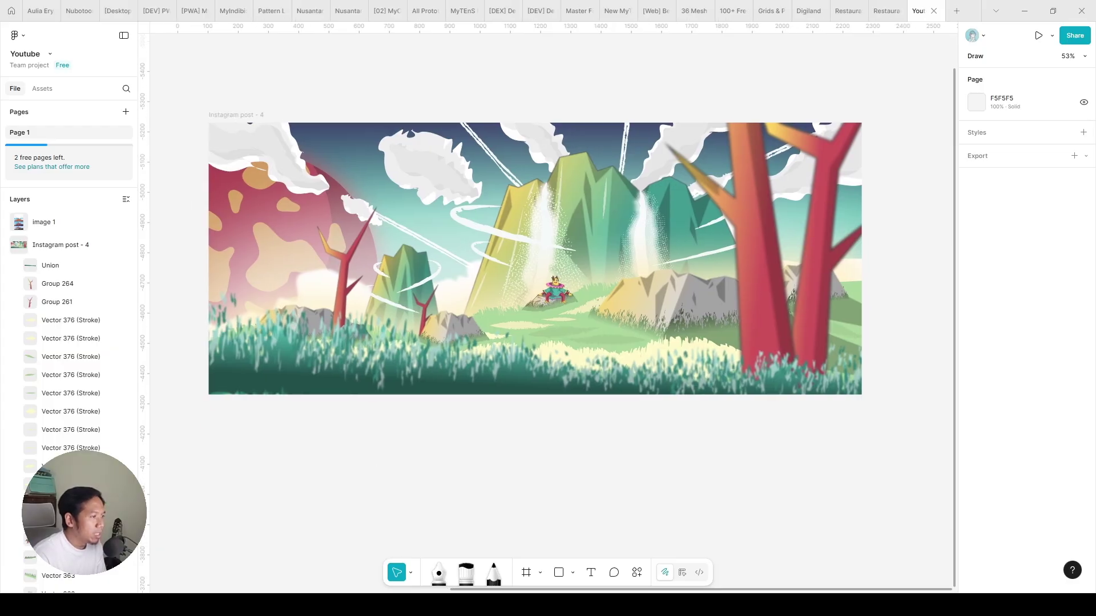
left_click(615, 187)
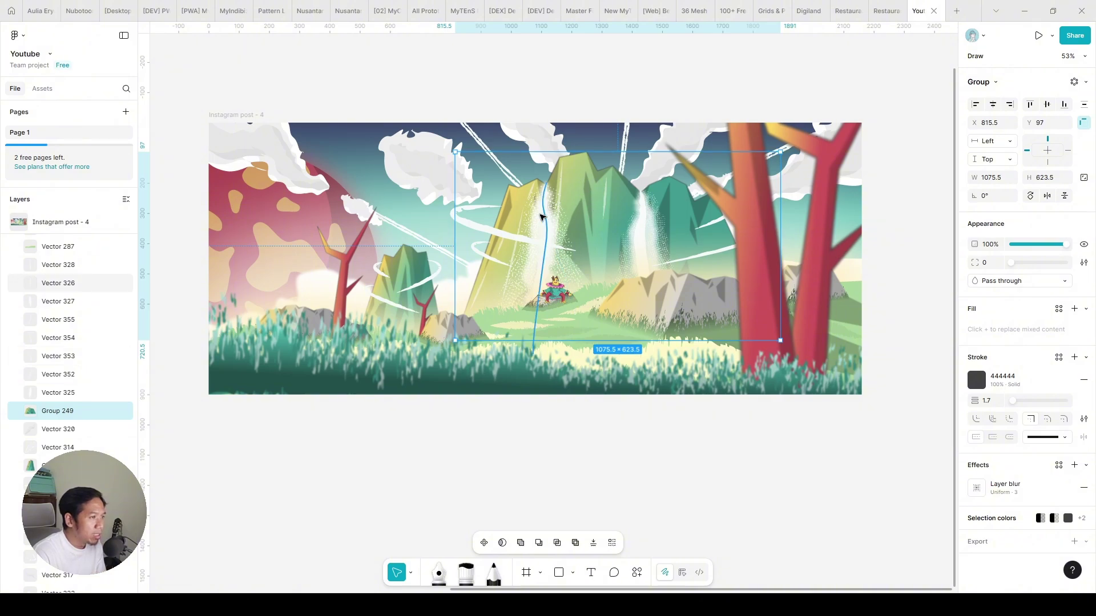
scroll(560, 222, "up", 5)
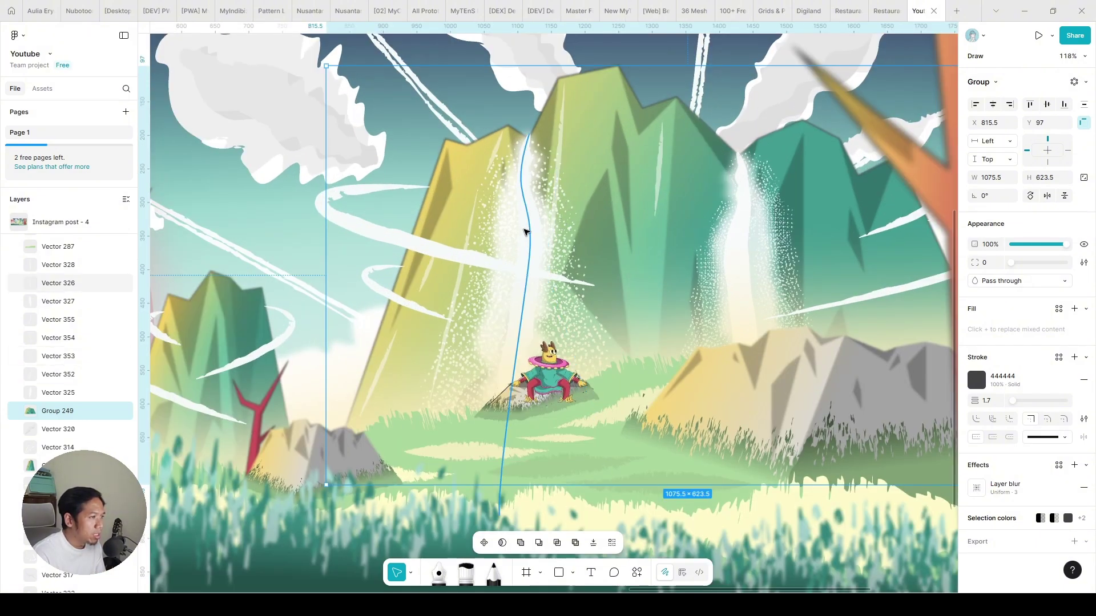
scroll(548, 309, "down", 5)
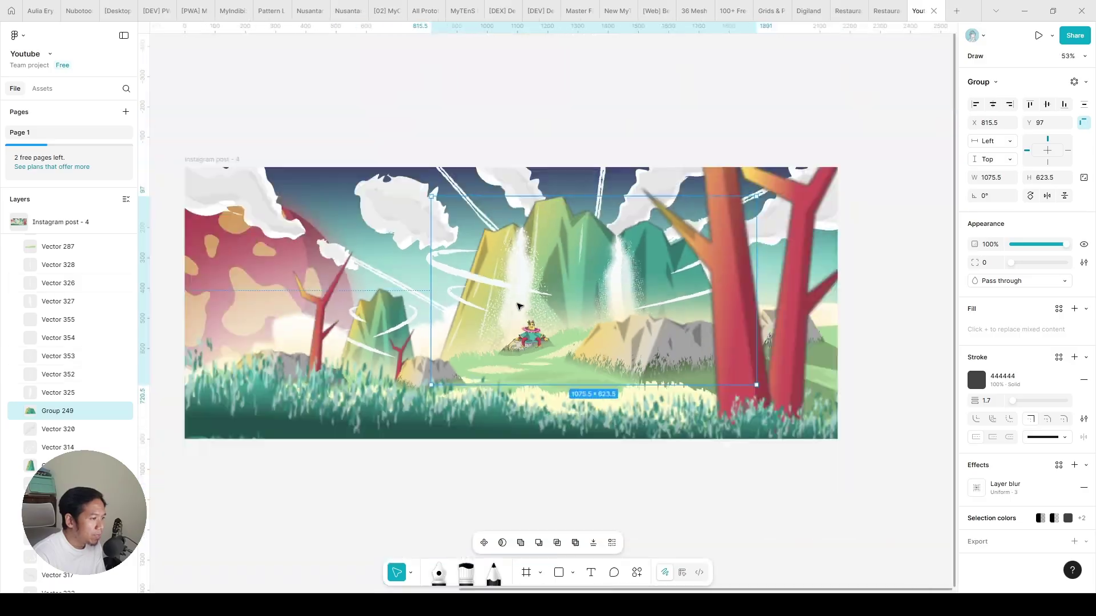
scroll(354, 443, "up", 3)
left_click(496, 390)
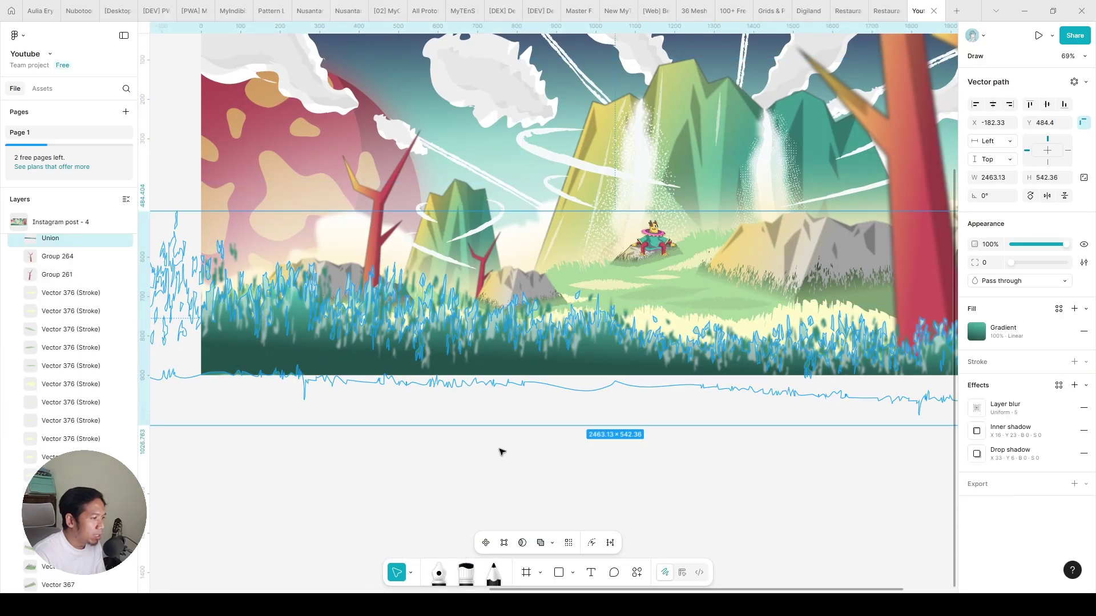
left_click(485, 422)
scroll(516, 435, "down", 3)
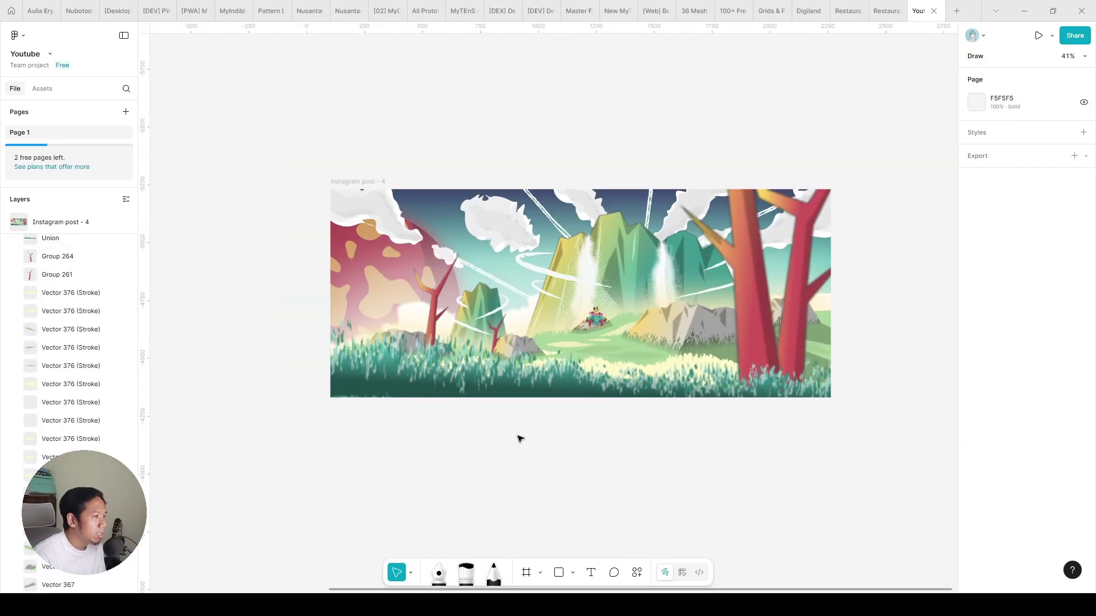
scroll(441, 447, "down", 3)
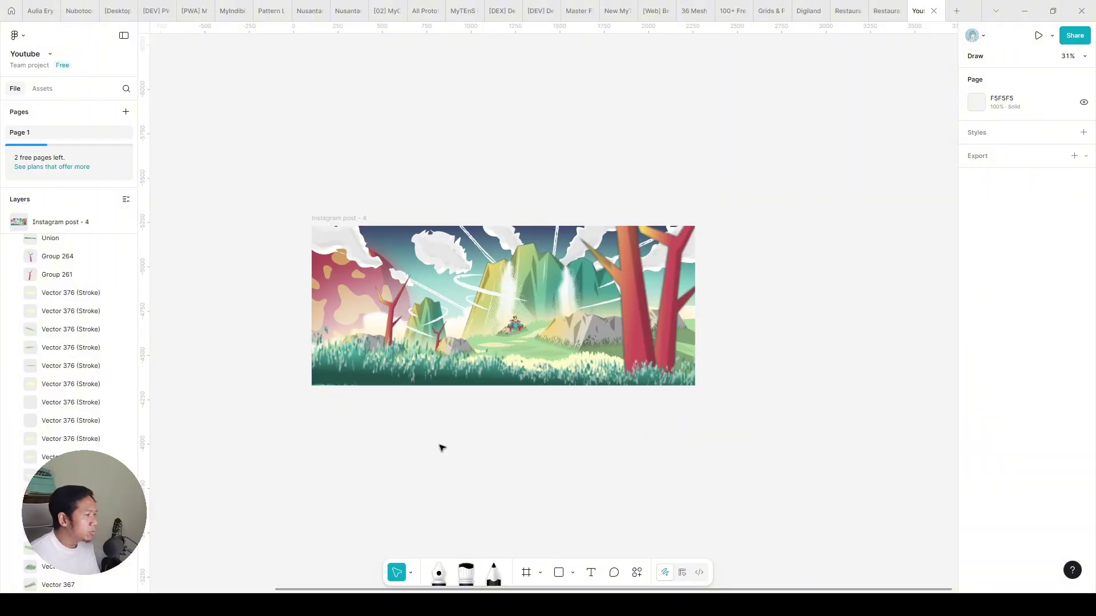
scroll(436, 437, "up", 3)
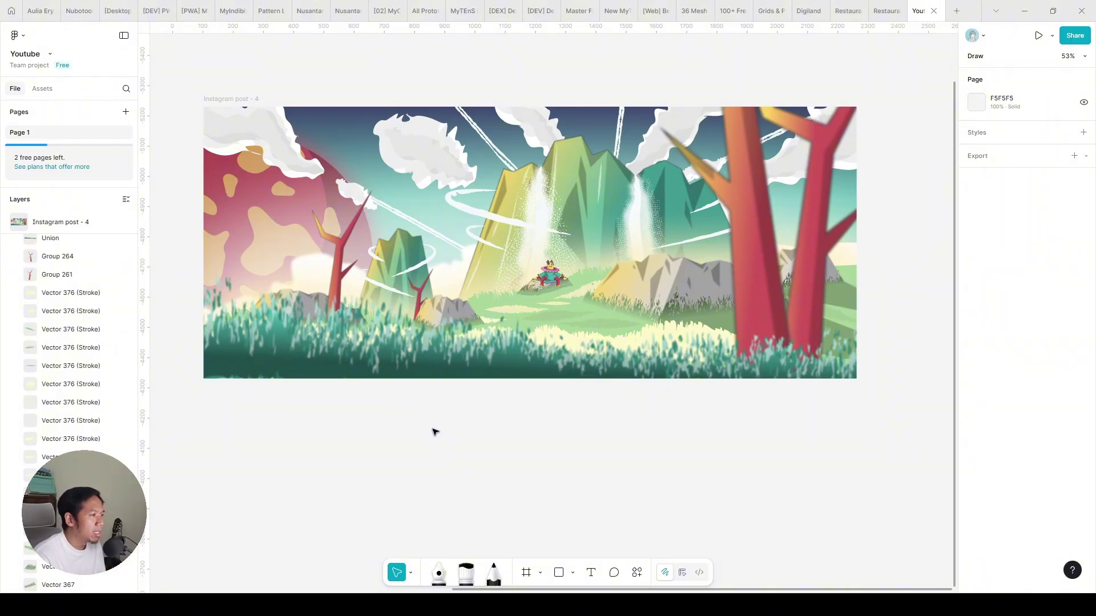
- Inspect the four-stage reference image beside the illustration, comparing its line sketch, flat colour, shading and final rendering stages
scroll(435, 432, "down", 3)
left_click_drag(269, 420, 450, 408)
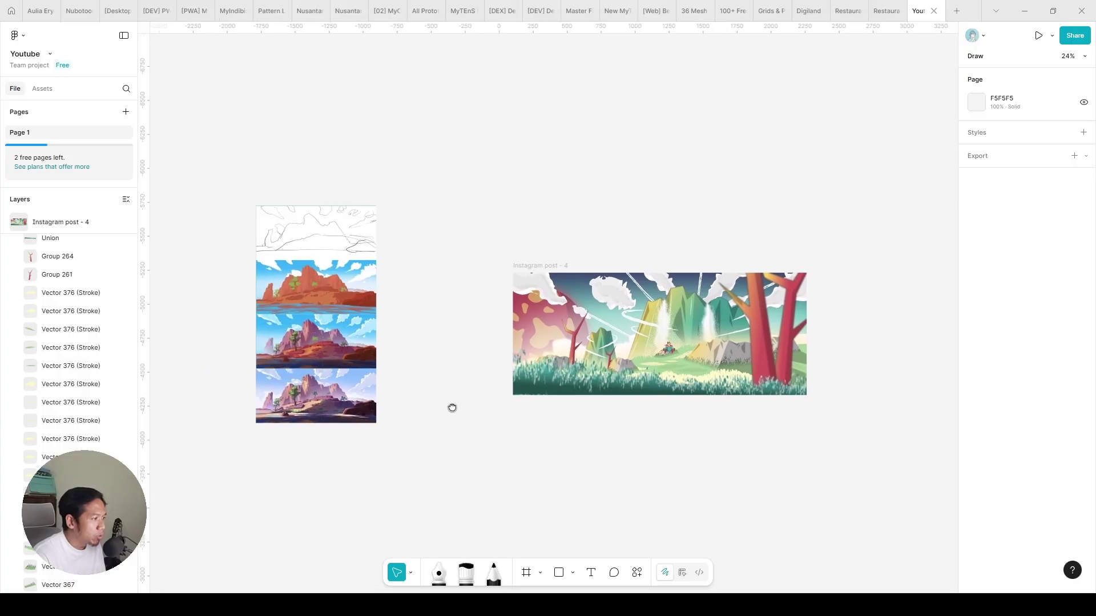
left_click_drag(321, 319, 448, 310)
scroll(447, 311, "up", 4)
scroll(465, 397, "down", 4)
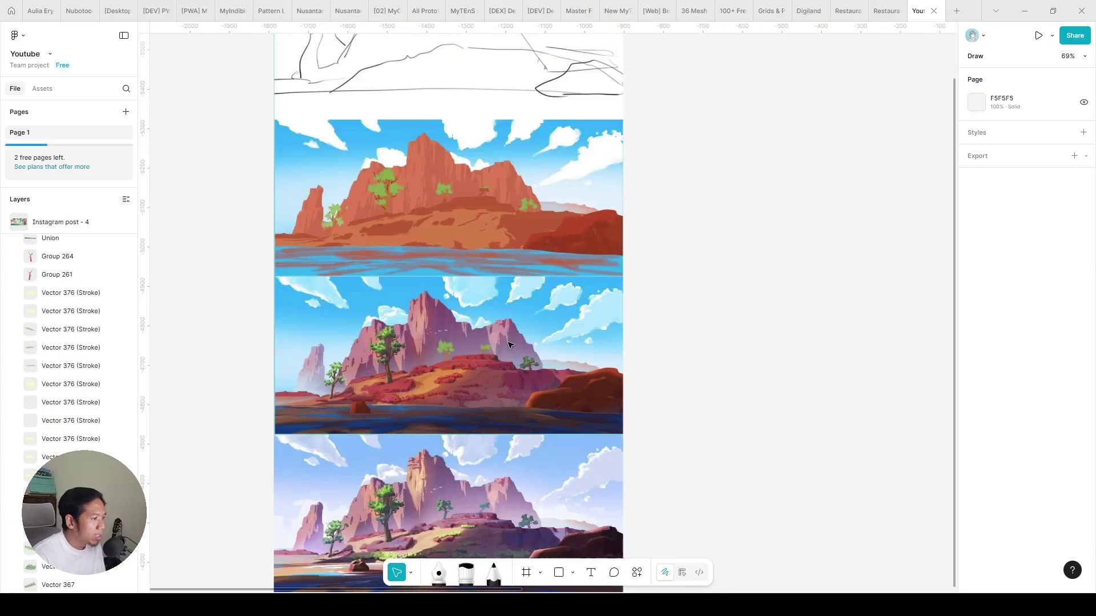
scroll(425, 375, "up", 5)
scroll(426, 375, "down", 4)
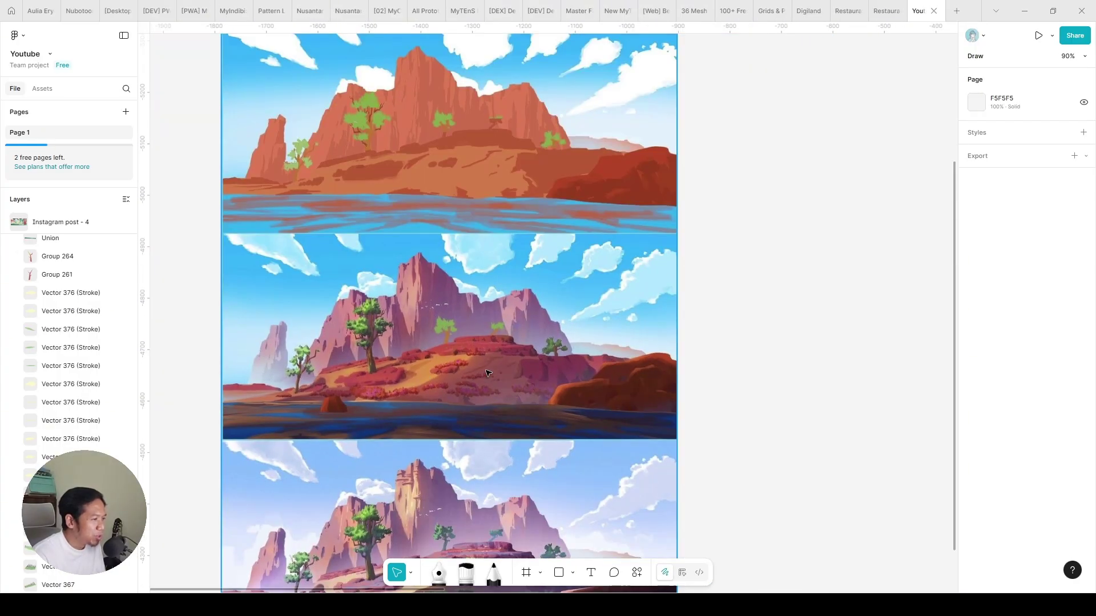
scroll(513, 342, "down", 2)
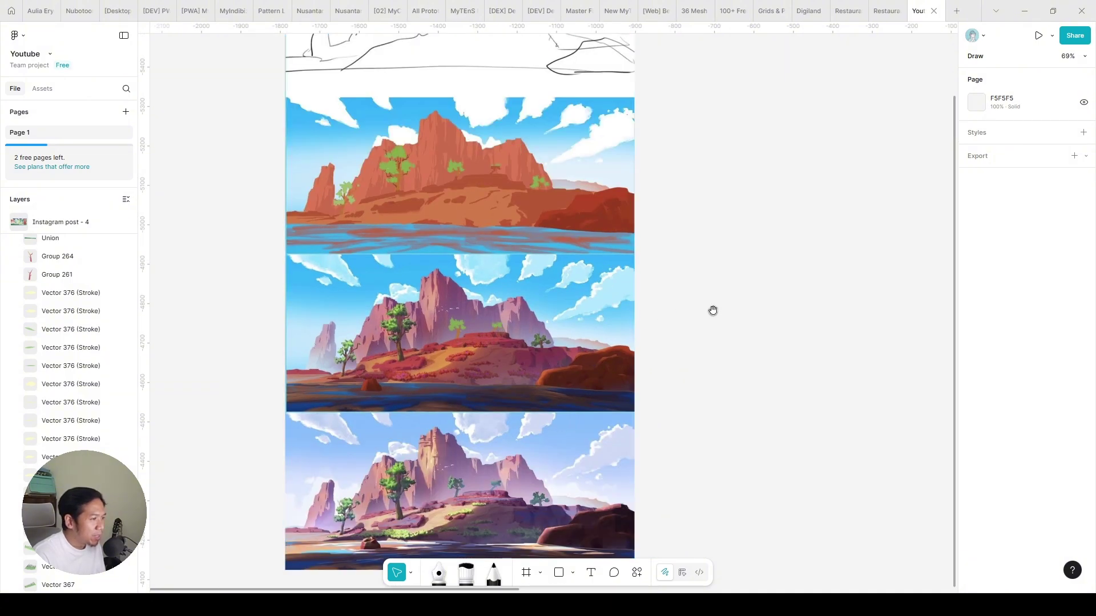
left_click_drag(712, 310, 640, 298)
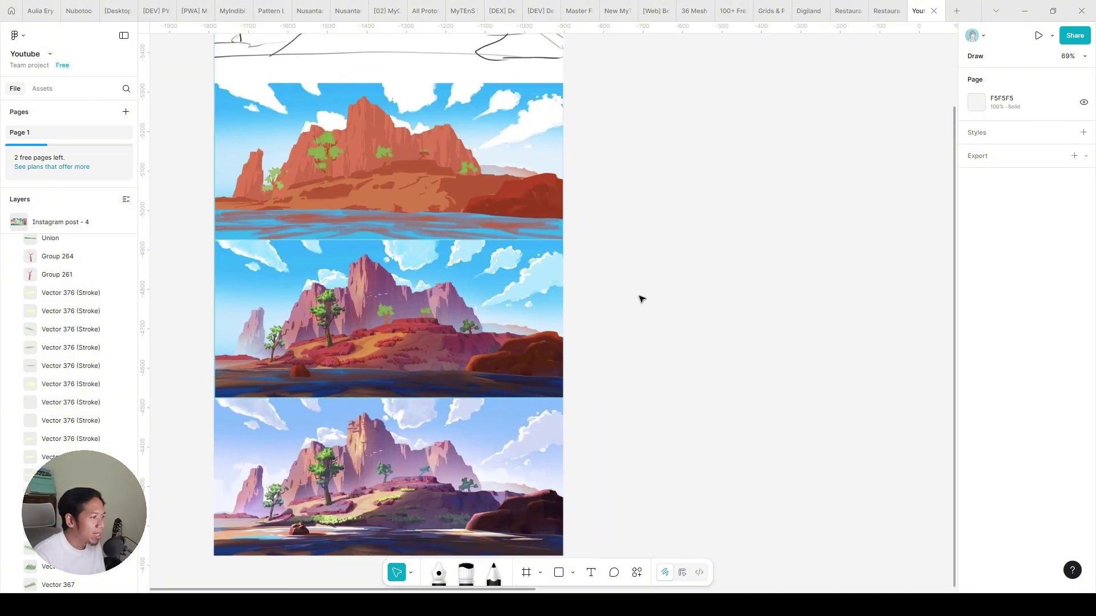
scroll(641, 299, "down", 3)
- Place the large mountain group on the empty canvas to the right of the illustration frame
scroll(614, 262, "right", 6)
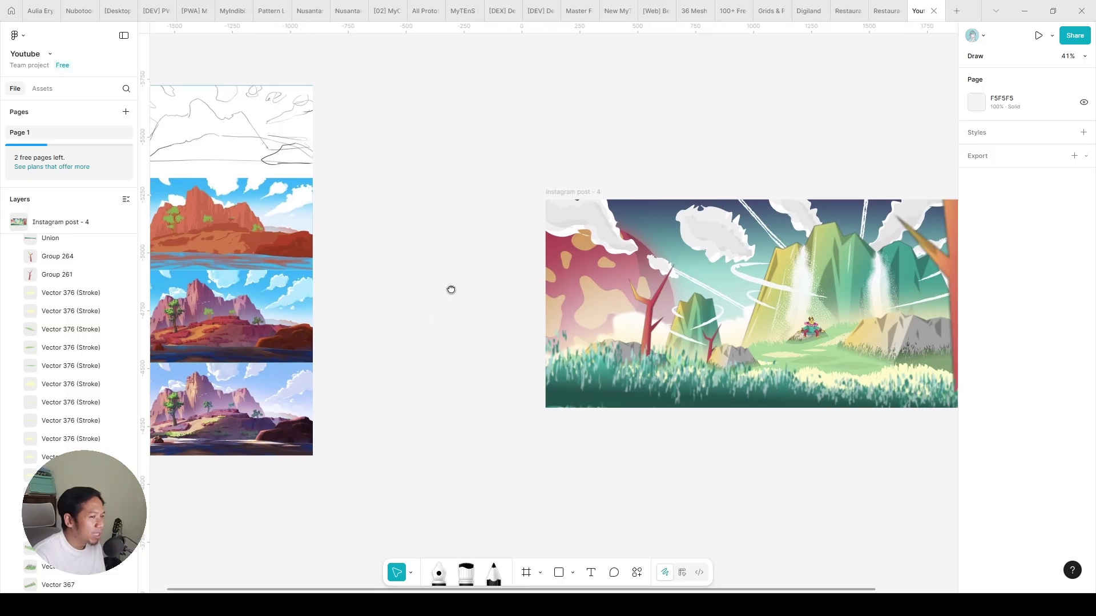
scroll(519, 115, "up", 2)
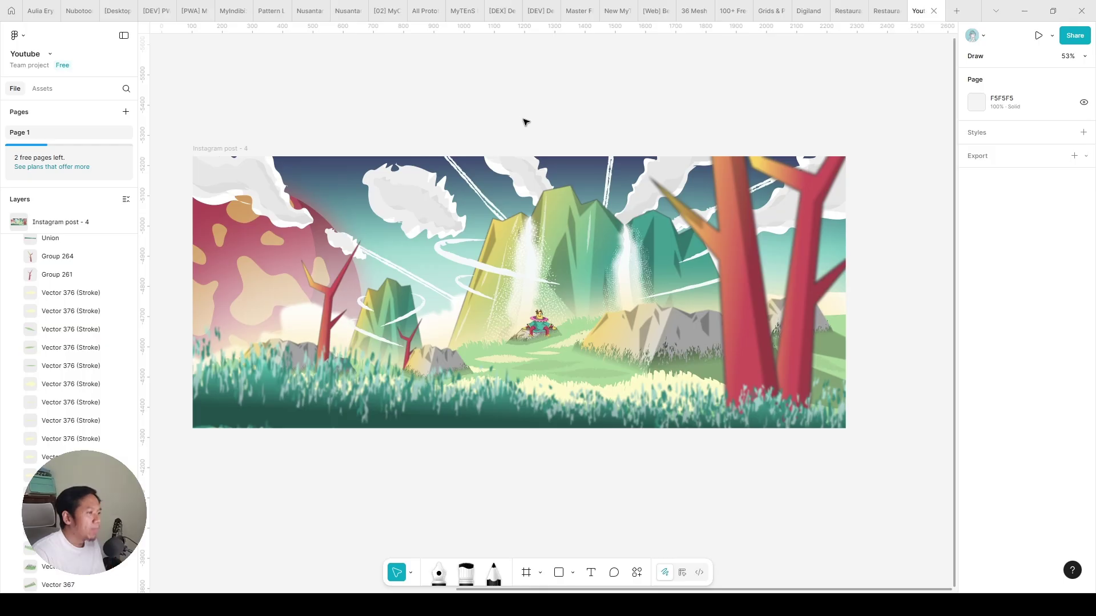
scroll(457, 133, "down", 2)
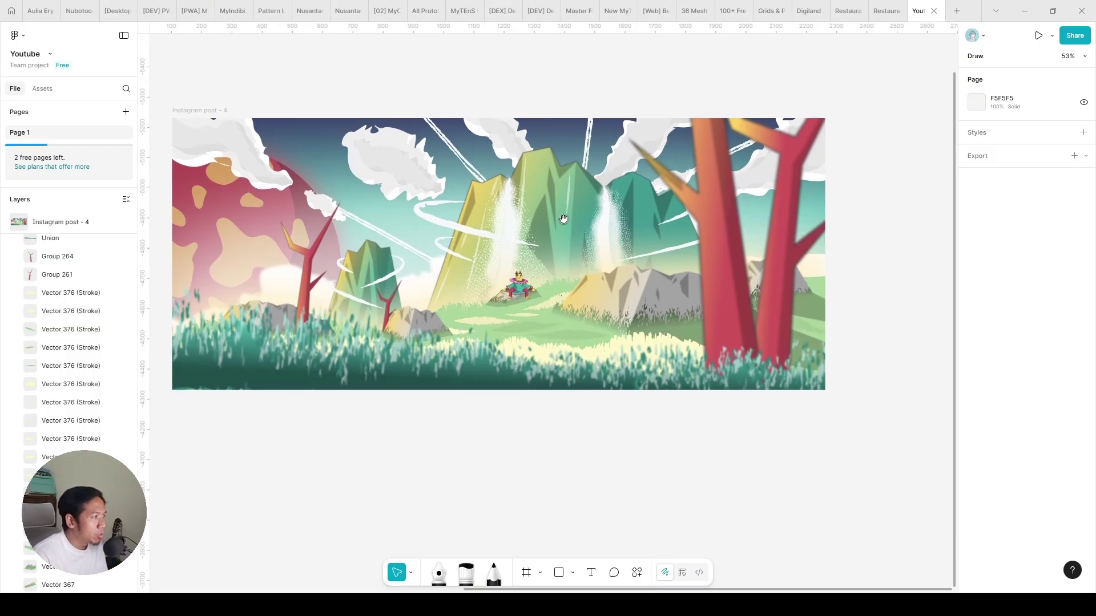
left_click_drag(557, 232, 865, 209)
left_click(407, 180)
scroll(638, 135, "right", 6)
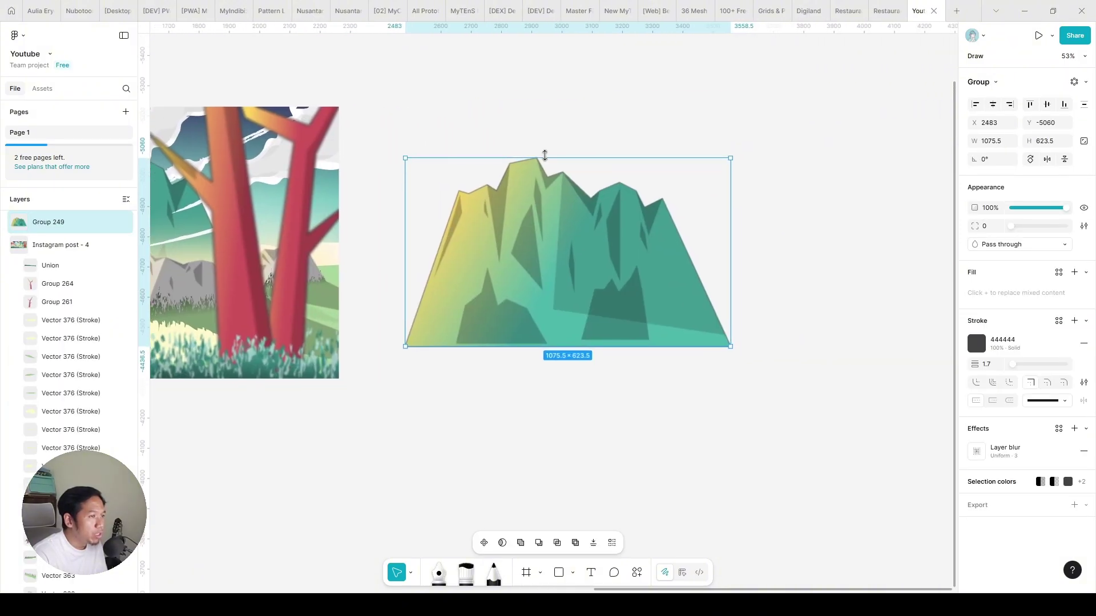
scroll(622, 337, "up", 3)
scroll(854, 259, "right", 2)
key("Escape")
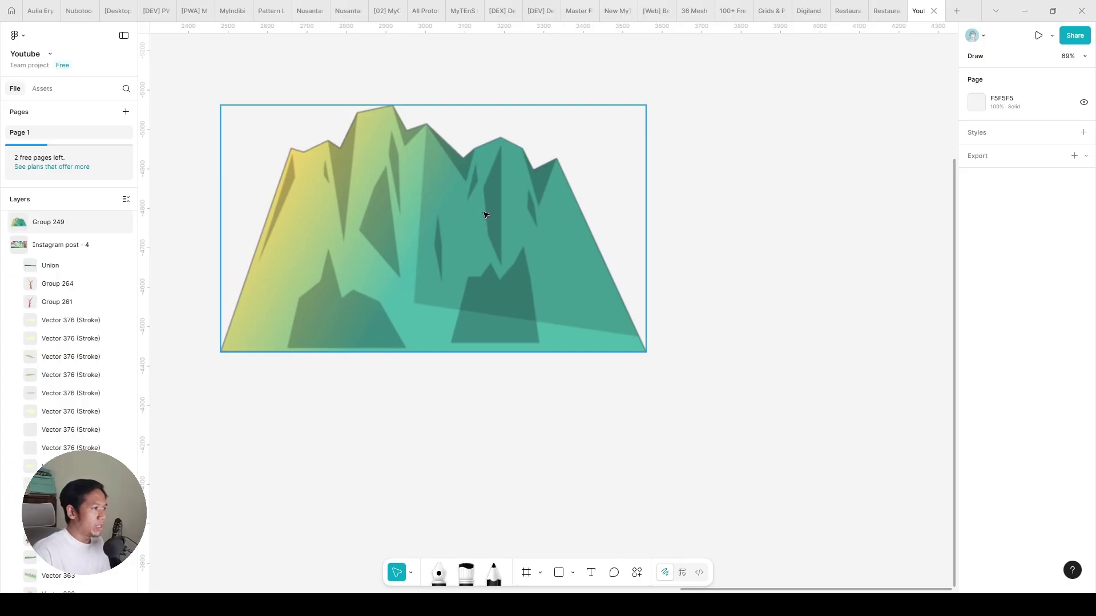
scroll(485, 214, "right", 2)
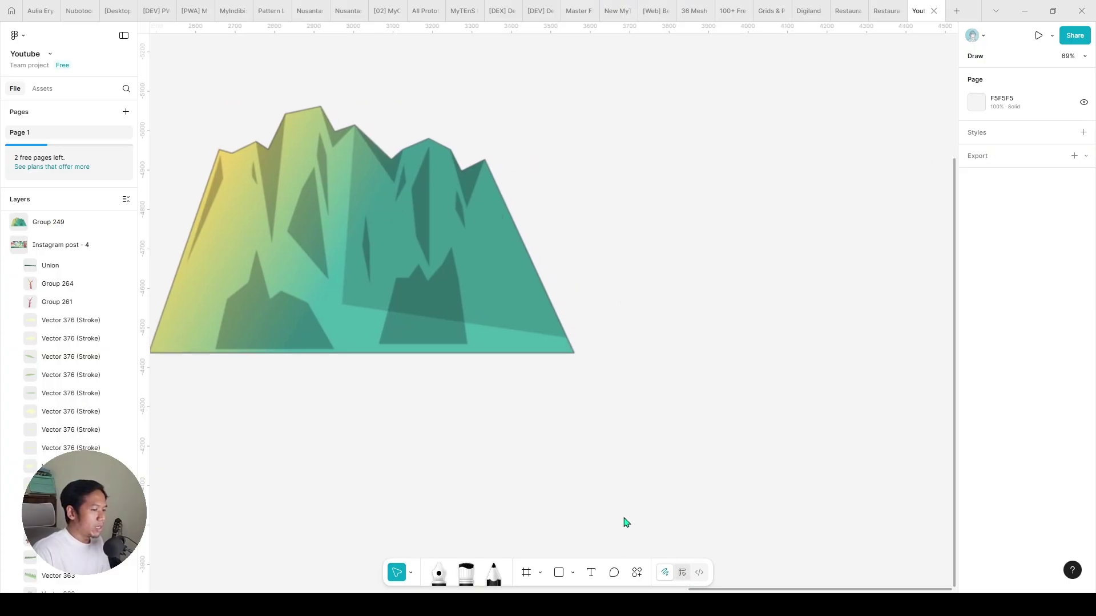
- Switch from Draw to Design mode and activate the Pen tool on the empty canvas beside the mountain group
key("shift+d")
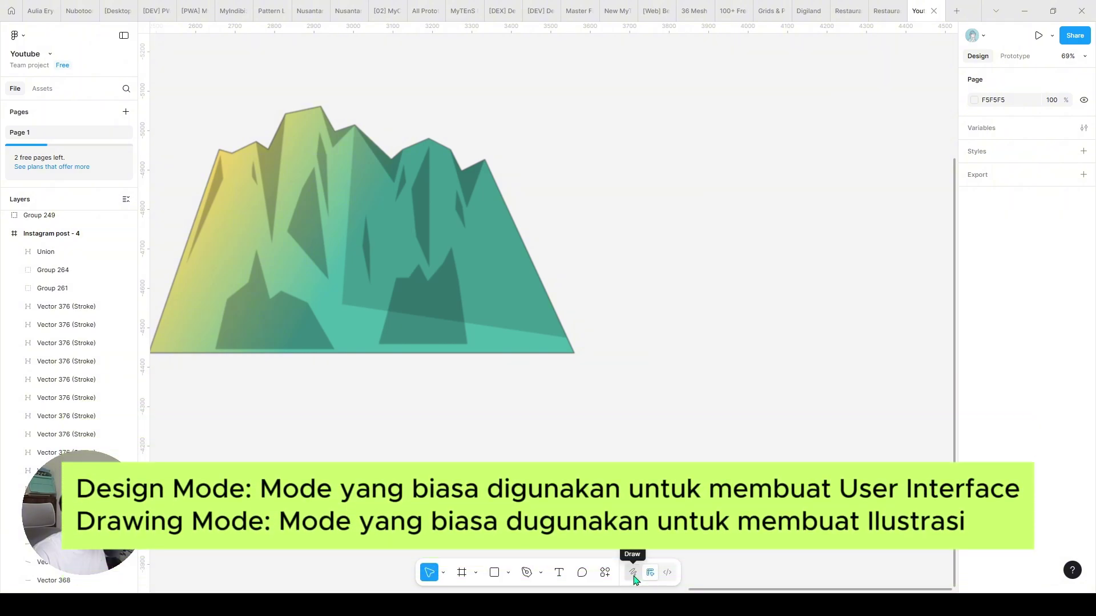
key("p")
scroll(586, 379, "right", 5)
left_click(373, 406)
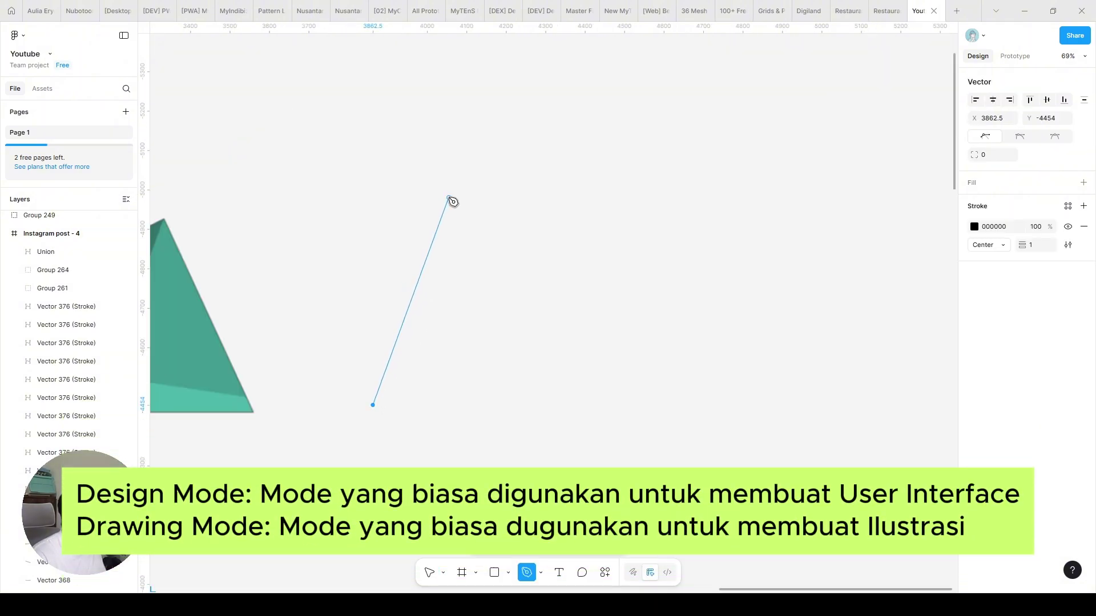
key("ctrl+z")
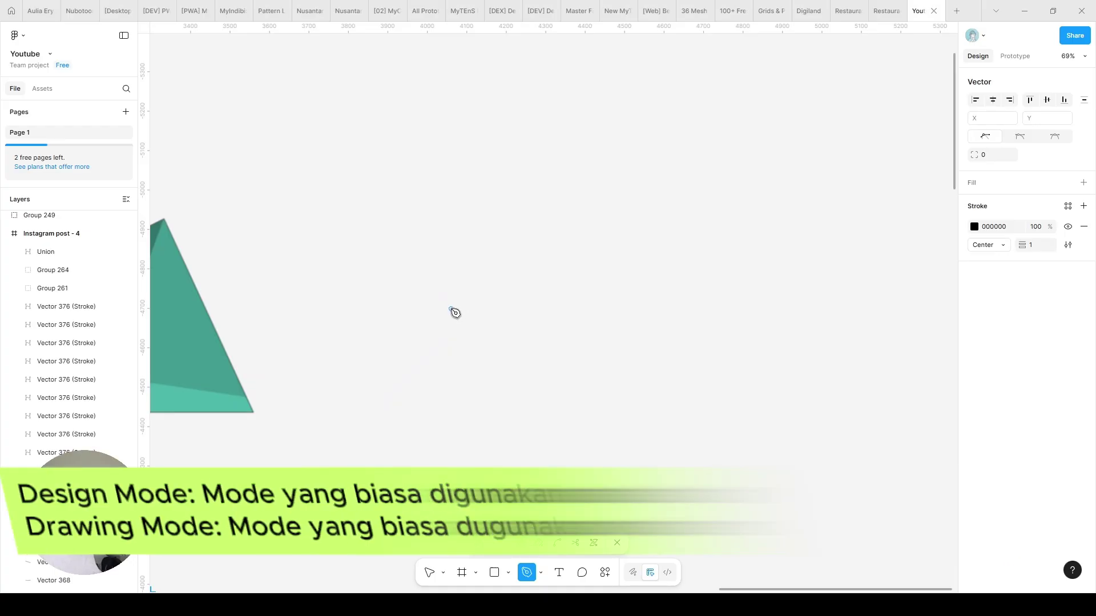
- Draw a closed 12-point mountain silhouette about 1309 × 538 with a jagged ridge and flat base, right of the mountain group
left_click(378, 413)
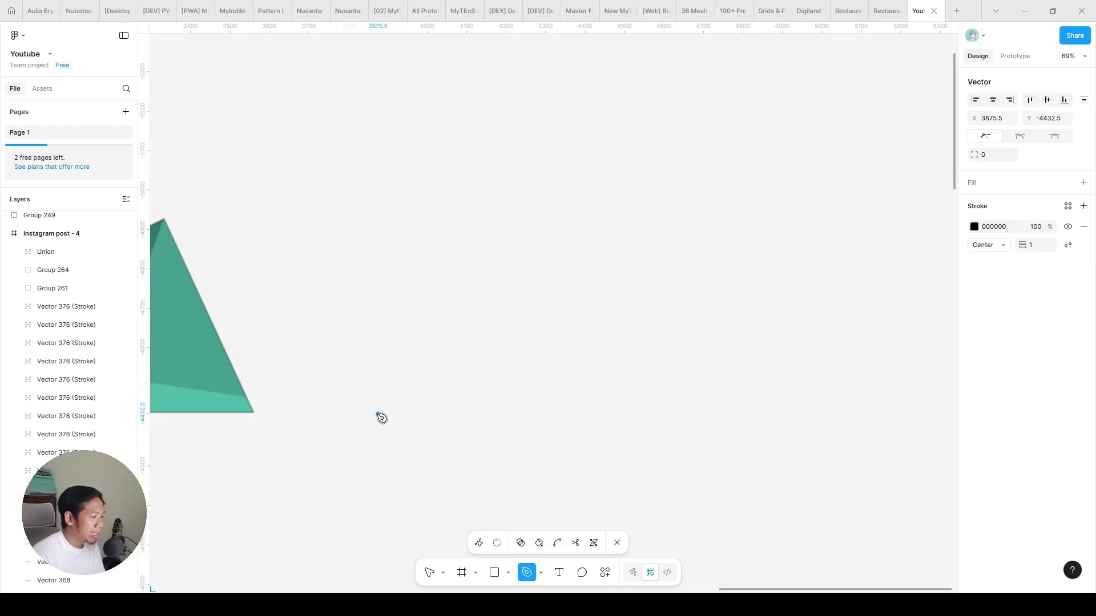
left_click(439, 237)
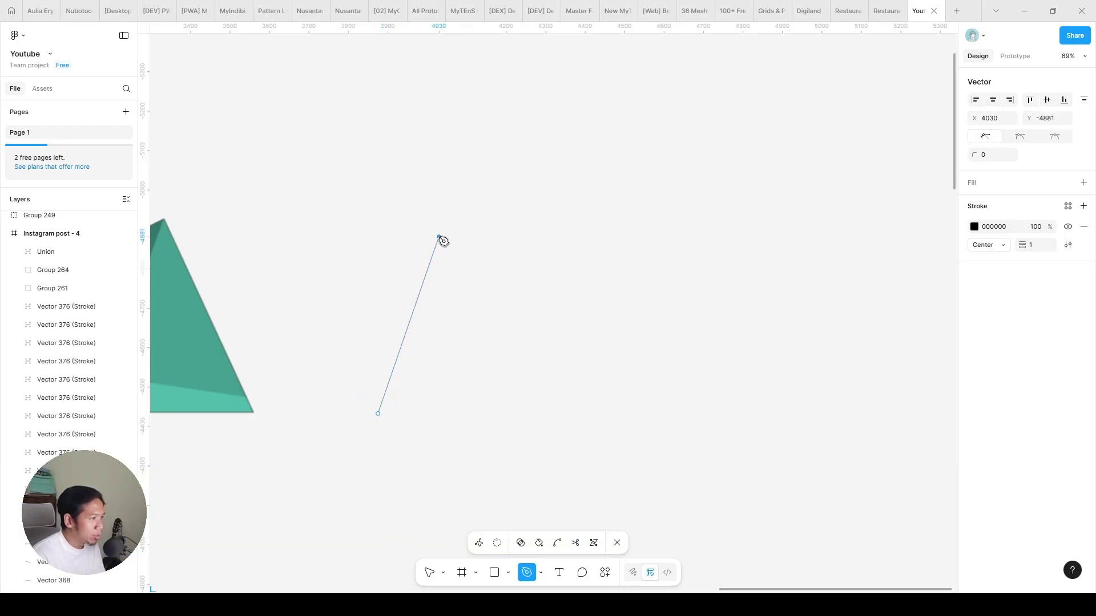
left_click(479, 252)
left_click(511, 213)
left_click(574, 224)
left_click(627, 201)
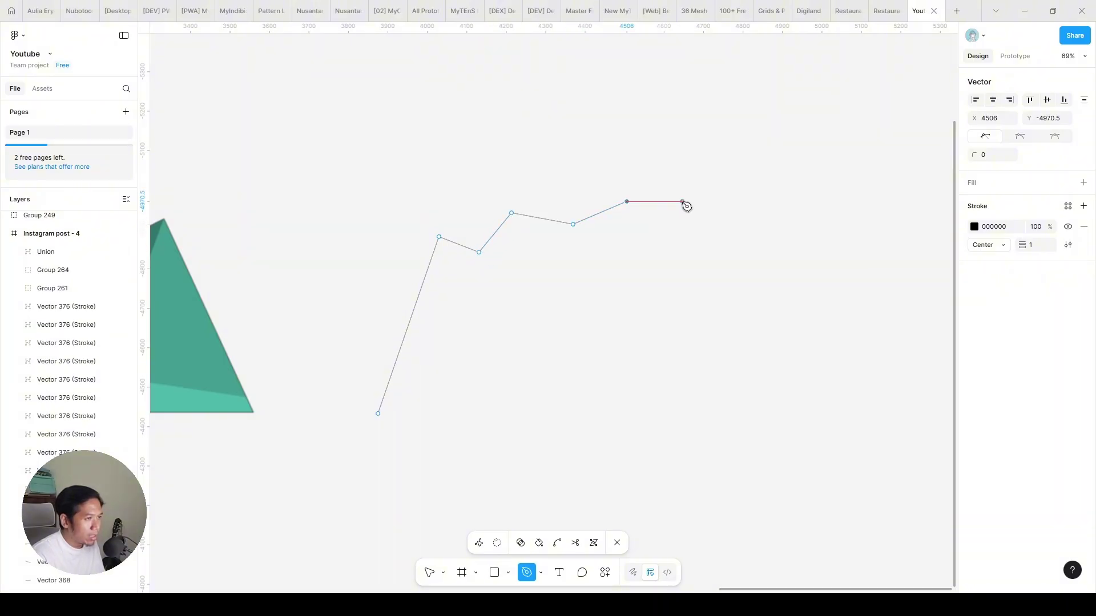
left_click(668, 201)
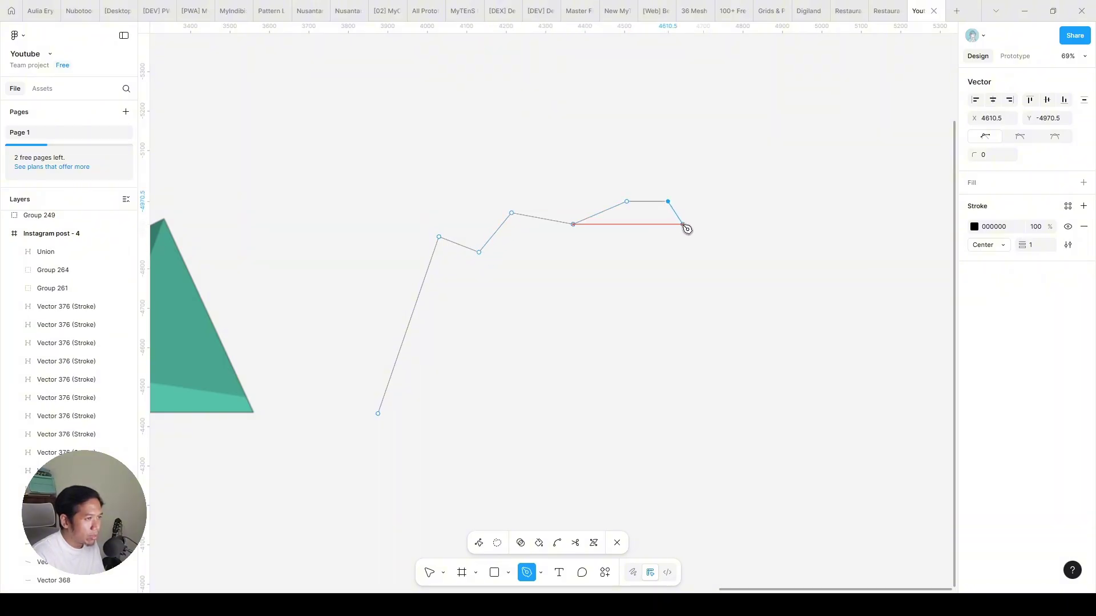
left_click(687, 231)
left_click(717, 220)
left_click(773, 246)
left_click(805, 236)
left_click(894, 414)
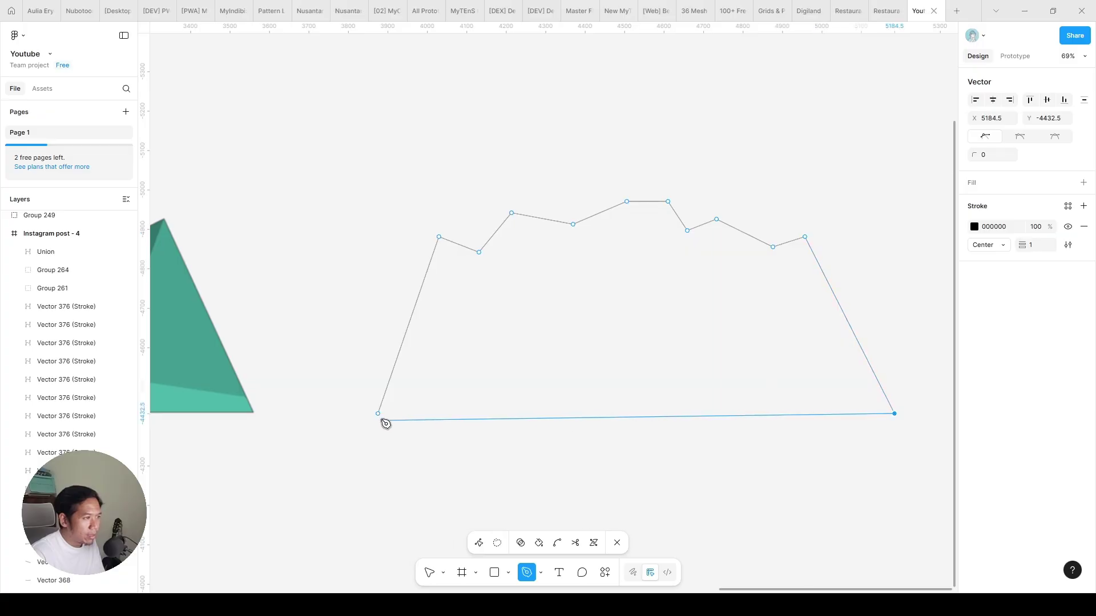
left_click(378, 414)
key("Escape")
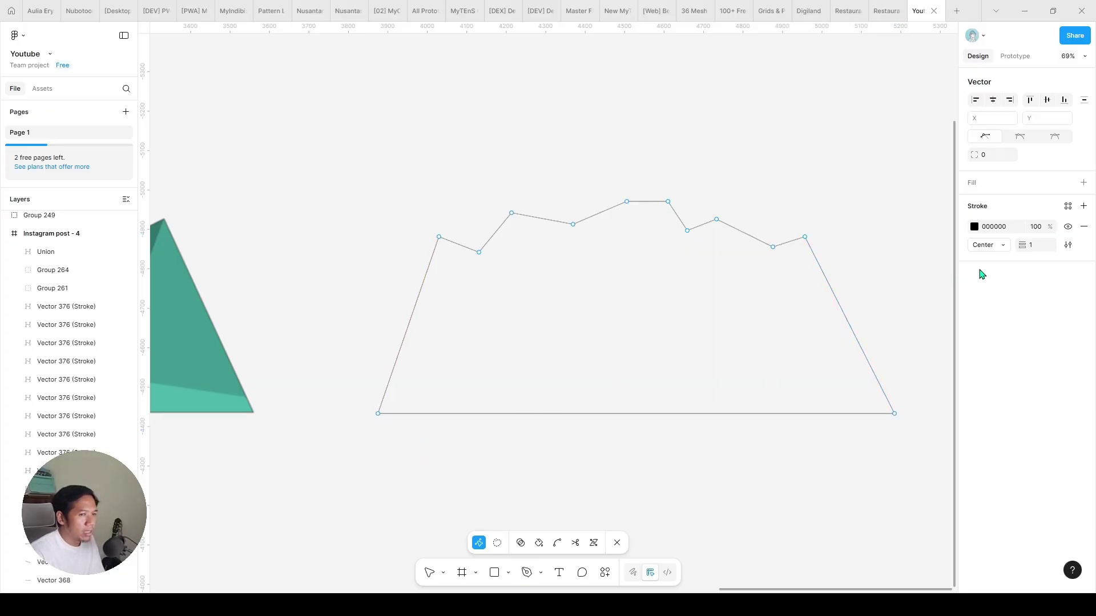
- Add a D9D9D9 solid fill to the new mountain silhouette and remove its stroke
left_click(976, 186)
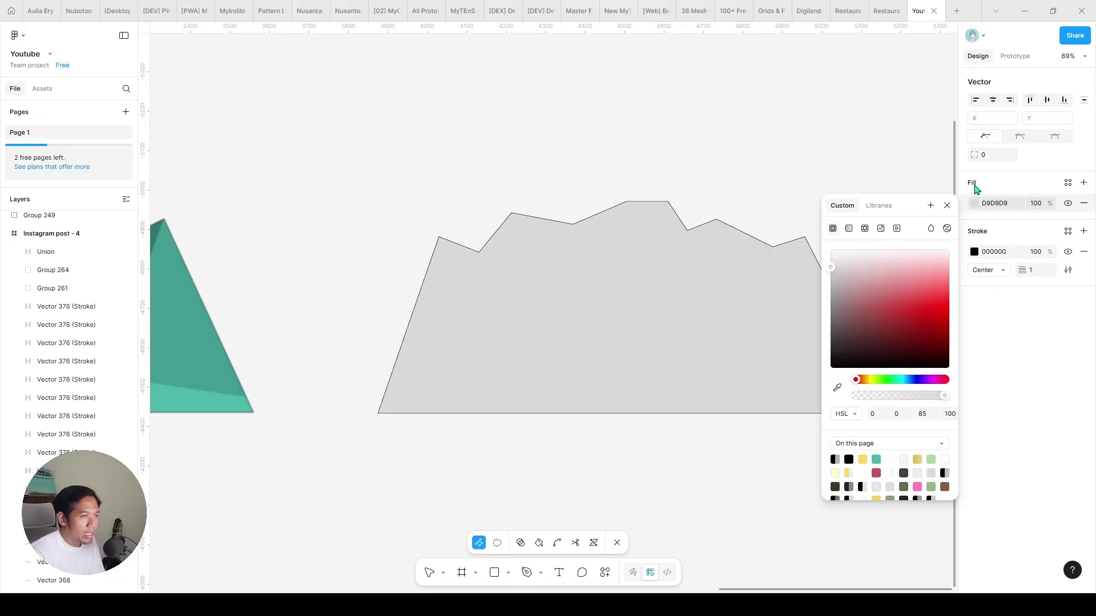
left_click(1084, 252)
key("Escape")
- Copy the teal colour 4DB6A9 from the original mountain group to the new silhouette's fill, and move the silhouette closer to that group
scroll(539, 303, "down", 3)
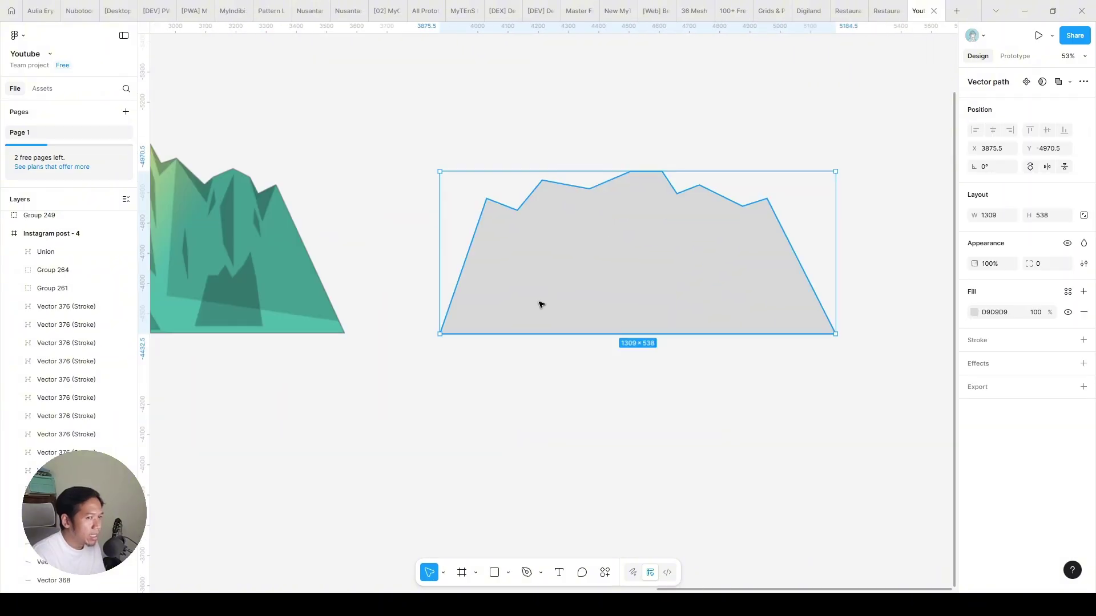
scroll(624, 310, "left", 2)
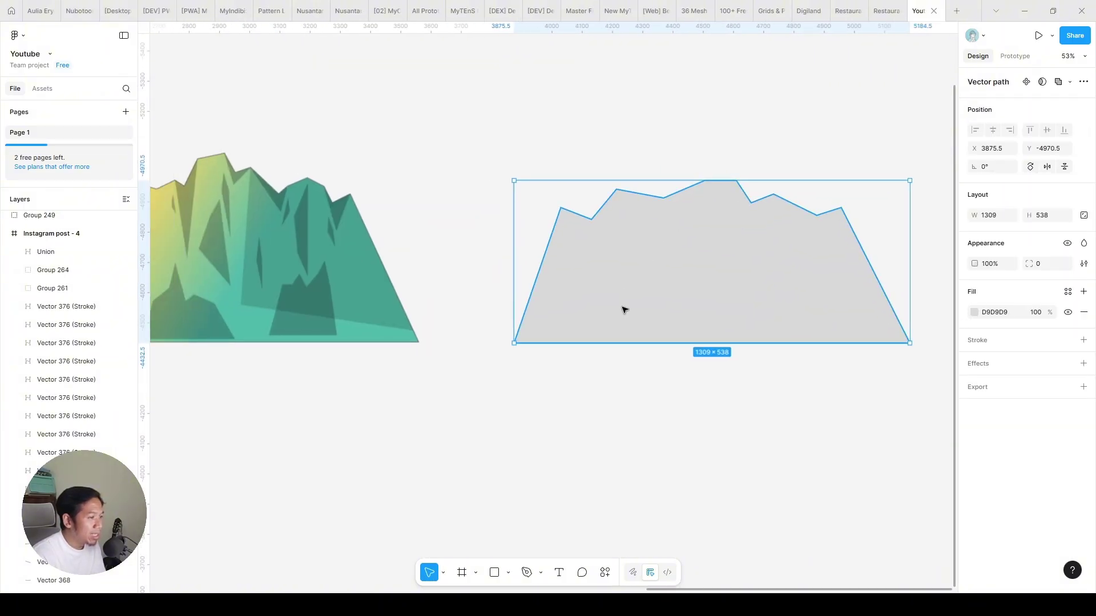
left_click(357, 328)
left_click(1006, 330)
key("ctrl+c")
key("Escape")
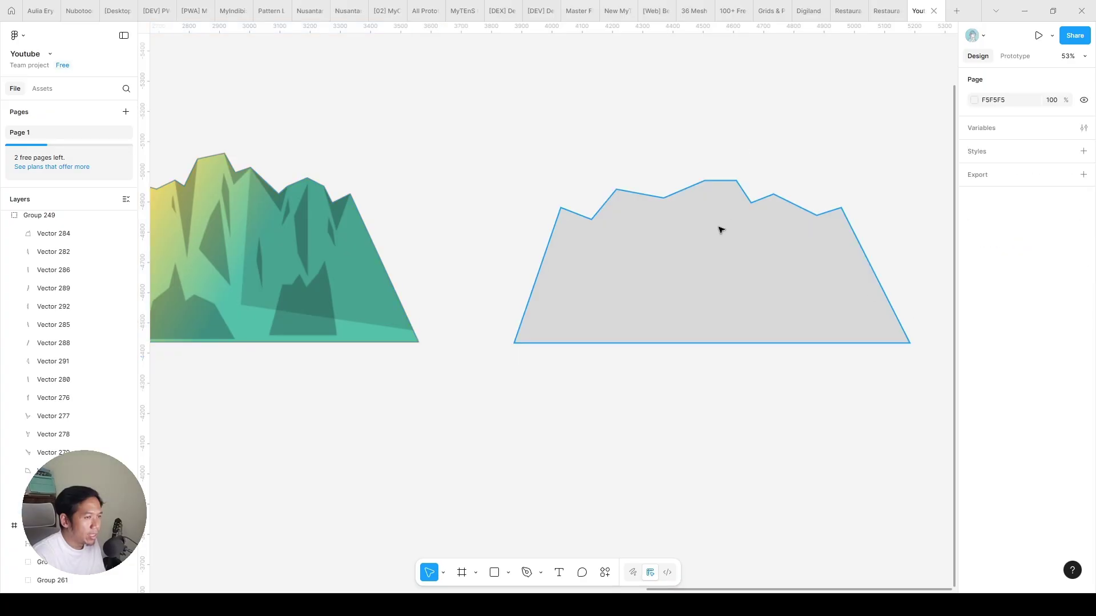
left_click(720, 228)
left_click(993, 311)
key("ctrl+v")
key("Return")
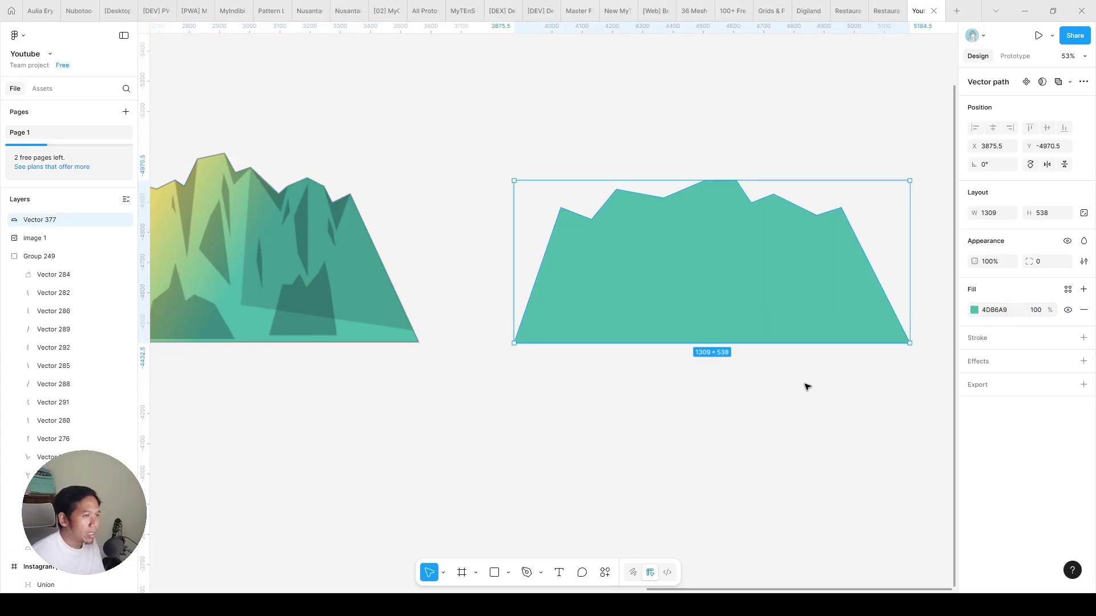
left_click(808, 383)
left_click_drag(729, 269, 615, 276)
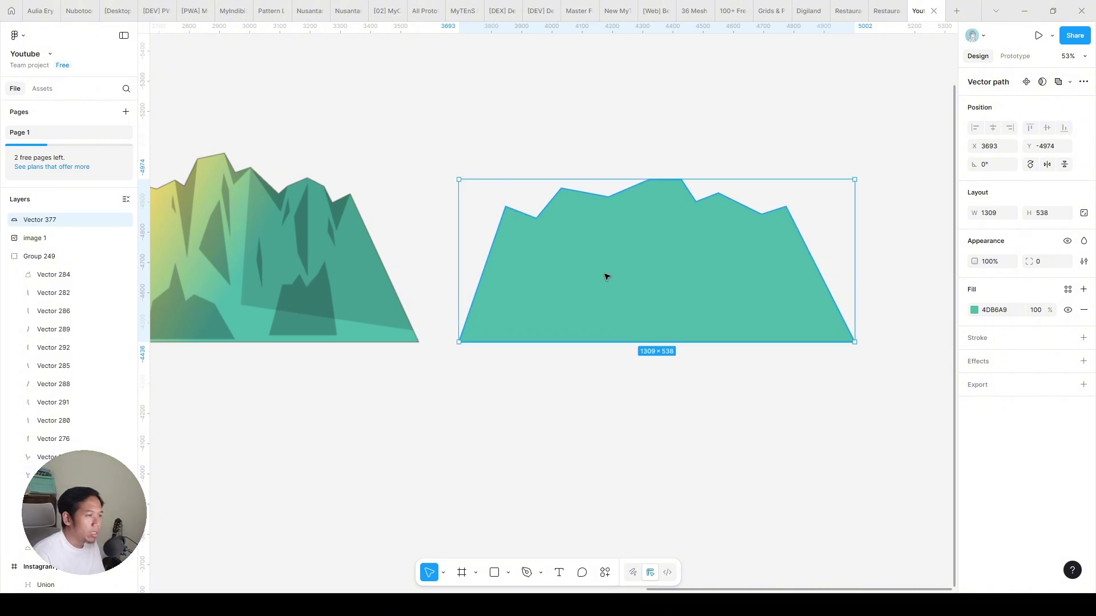
- Raise the left point of the flat central summit into a peak, making the mountain silhouette about 565.5 tall
left_click(597, 128)
double_click(631, 207)
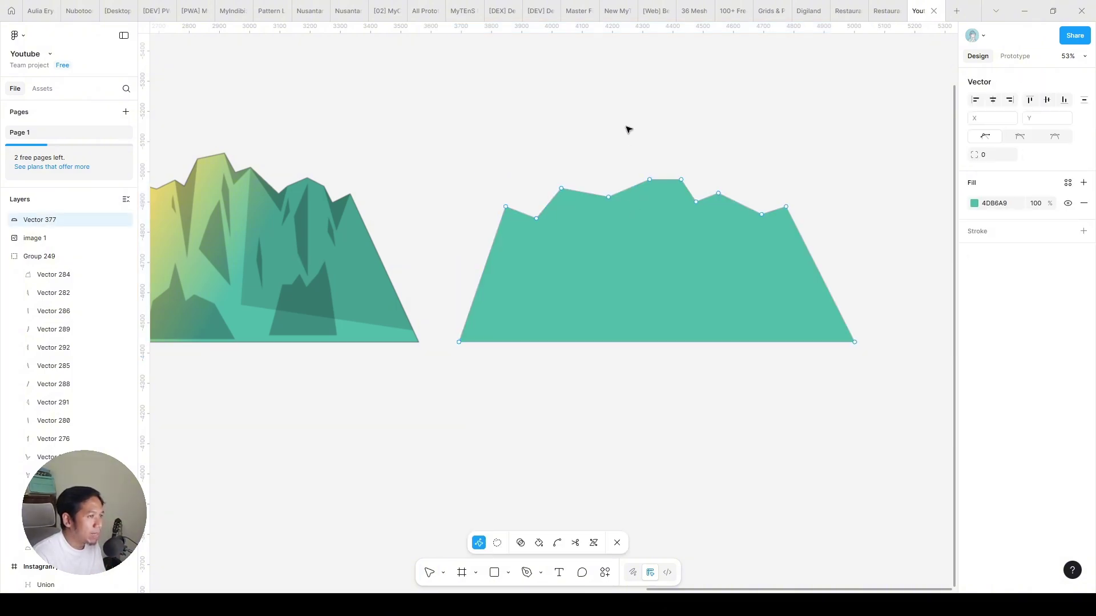
scroll(602, 181, "right", 2)
left_click(603, 182)
key("Escape")
key("Escape")
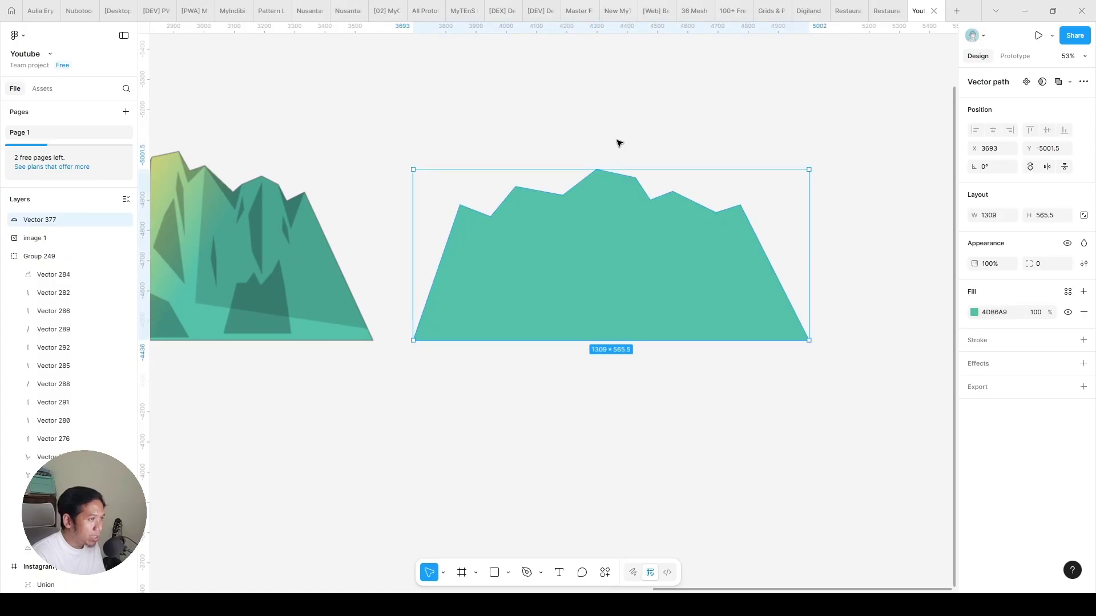
- Examine the dark shadow facets below the ridge notches of the original mountain group
scroll(680, 161, "left", 5)
scroll(411, 221, "up", 2)
scroll(472, 237, "up", 5)
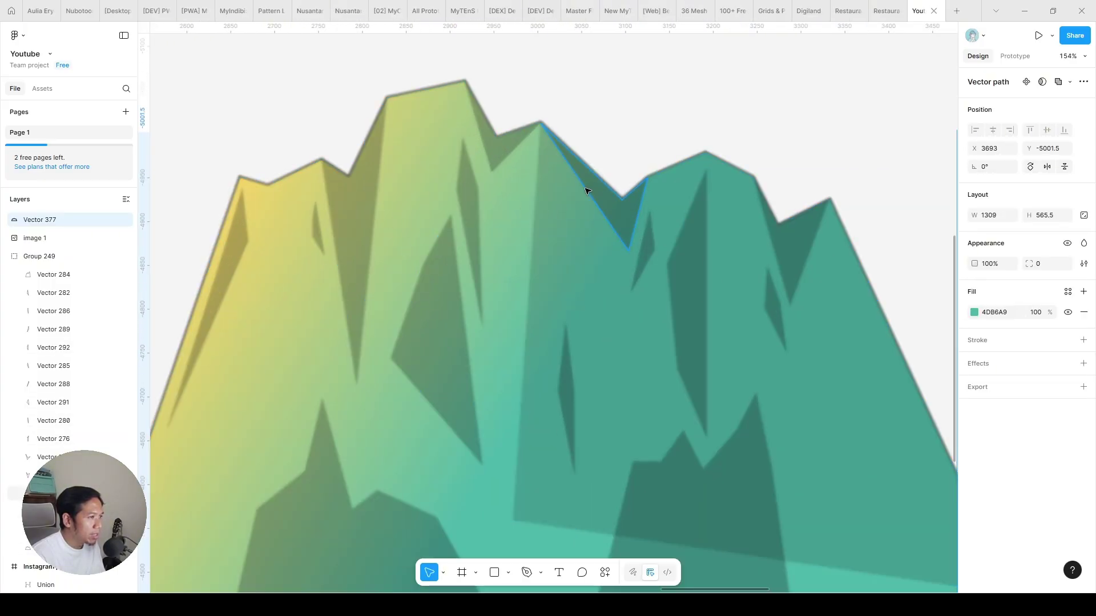
key("Escape")
scroll(587, 189, "down", 5)
scroll(457, 200, "right", 2)
left_click(549, 266)
left_click(497, 156)
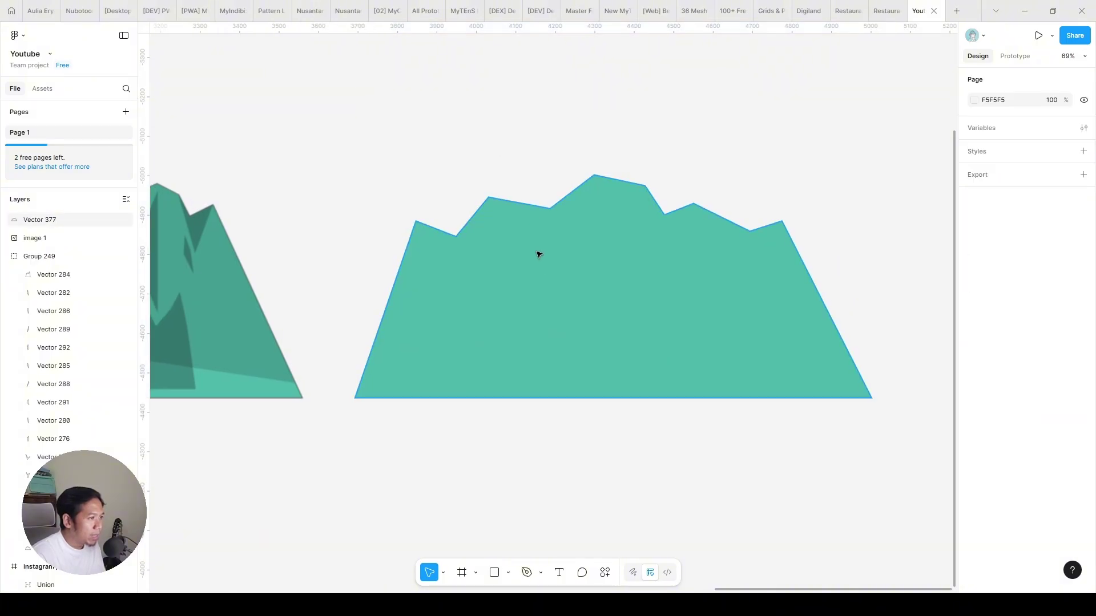
- Duplicate the mountain silhouette and reduce the copy to a V-shaped facet under the leftmost ridge notch, with its lower tip at 3949, -4667.5
left_click(539, 254)
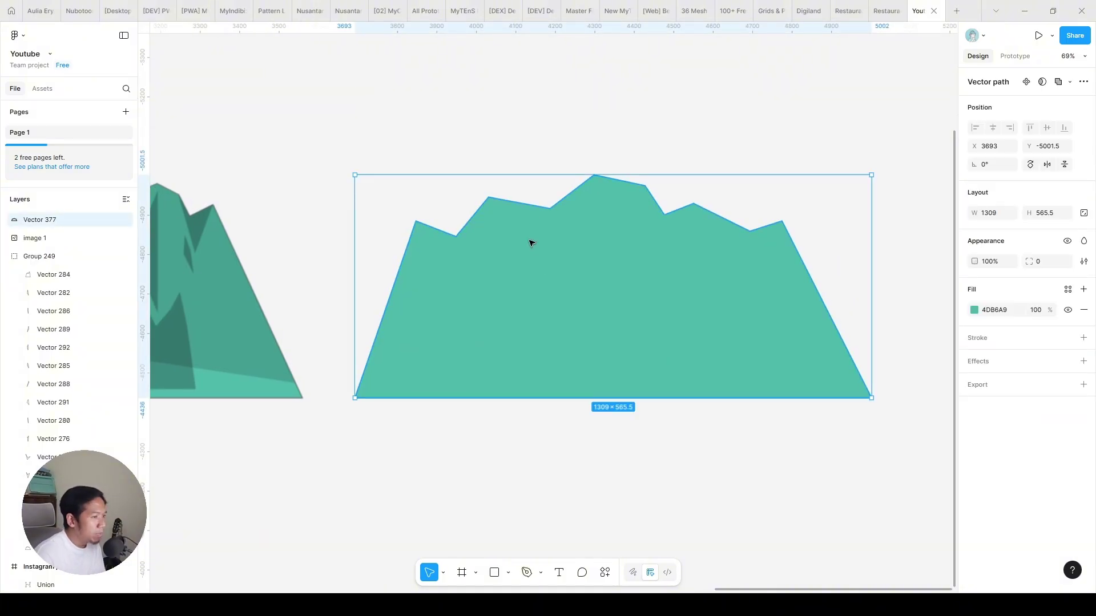
key("ctrl+d")
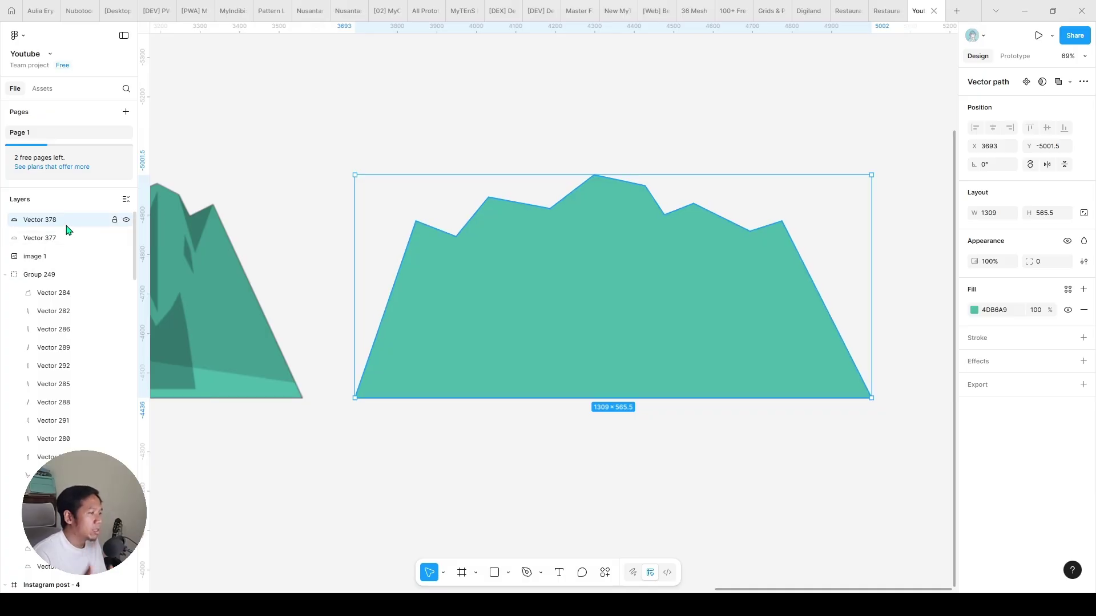
double_click(557, 290)
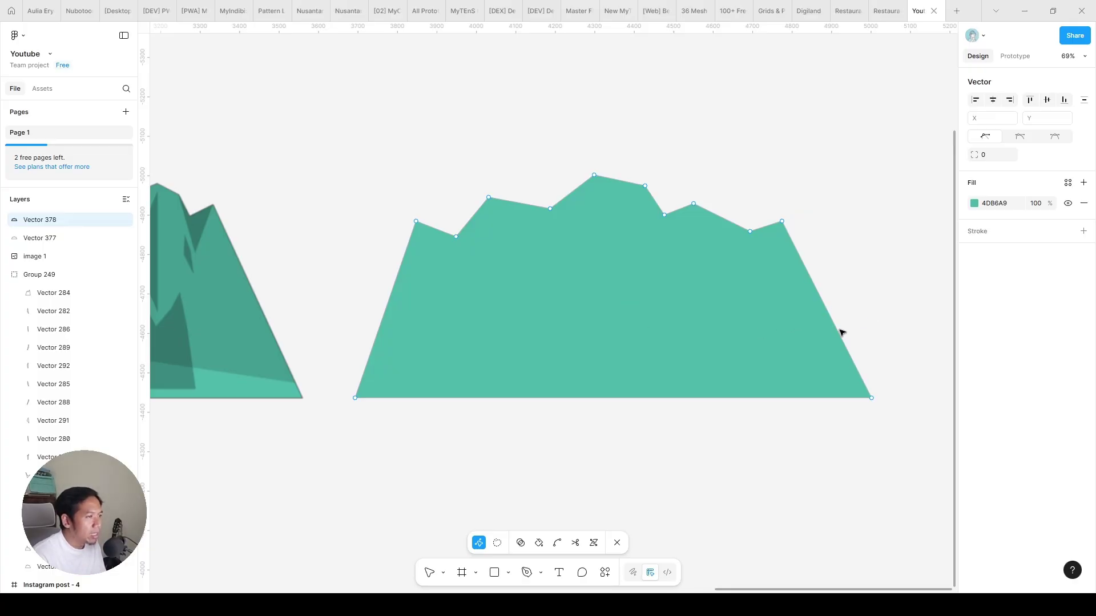
scroll(828, 331, "up", 3)
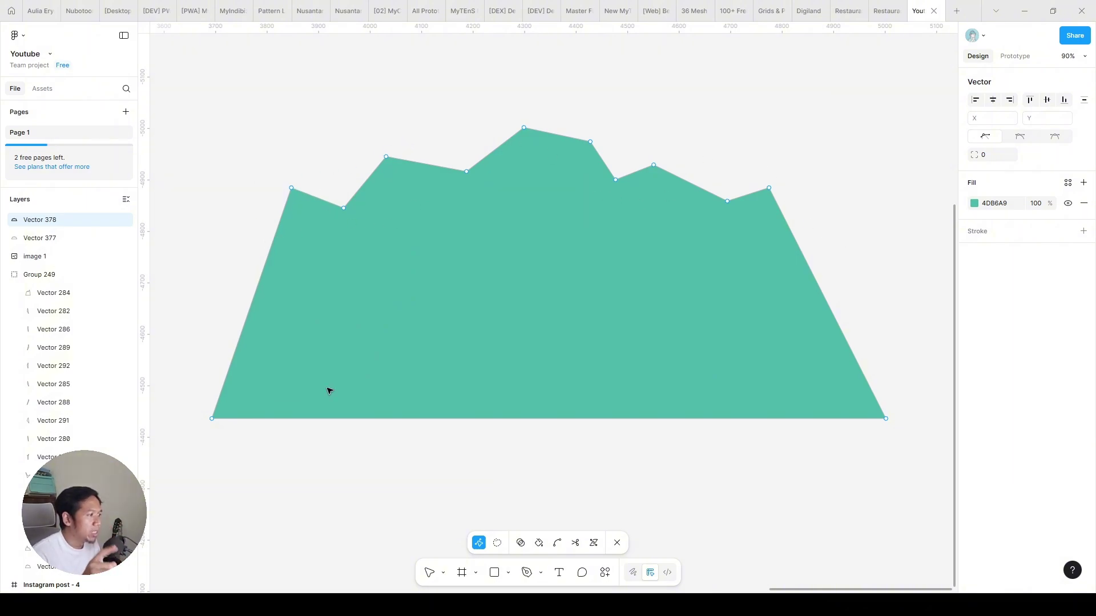
left_click_drag(926, 393, 845, 465)
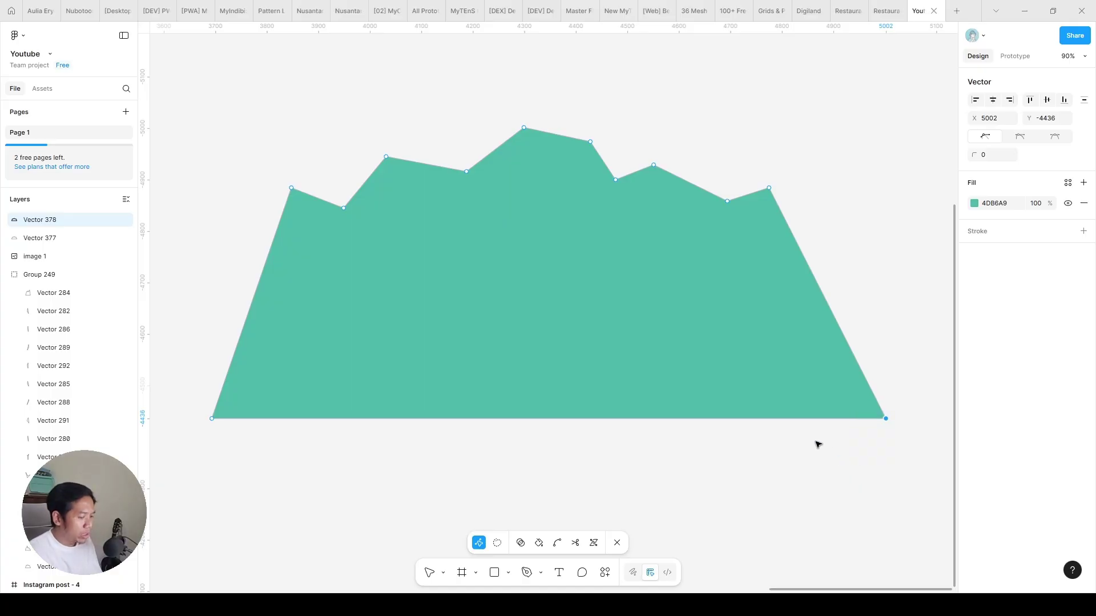
left_click(580, 259)
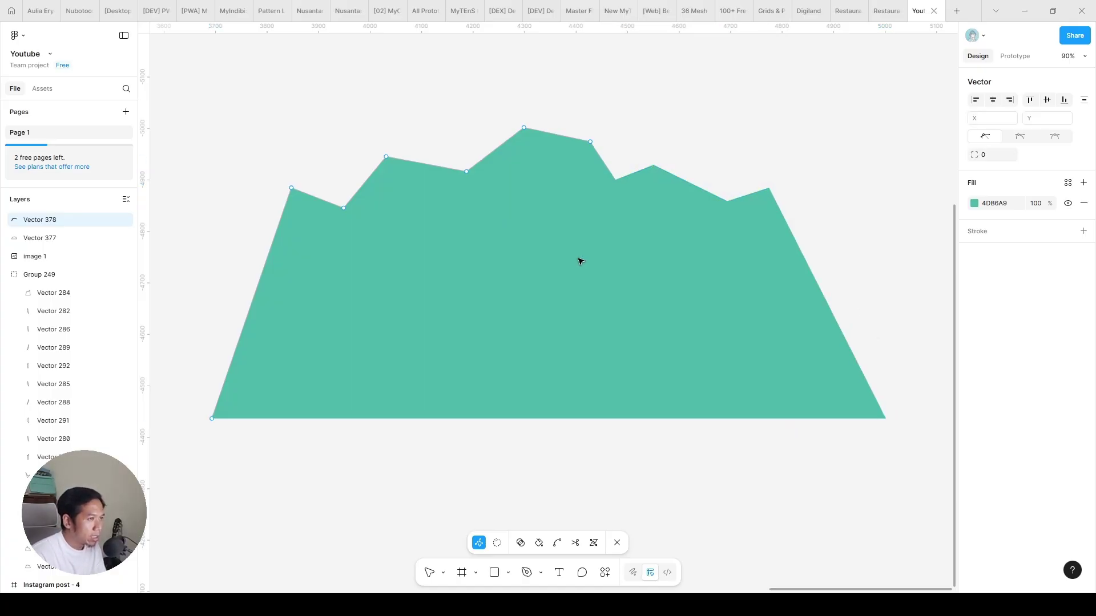
left_click_drag(660, 58, 493, 207)
left_click_drag(212, 419, 343, 301)
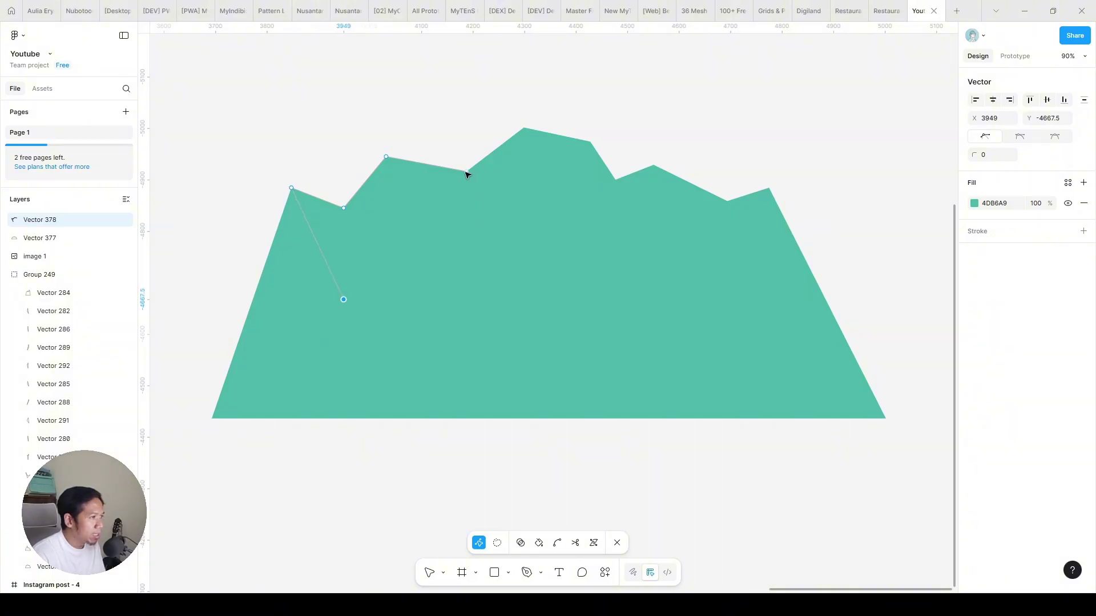
left_click(344, 300)
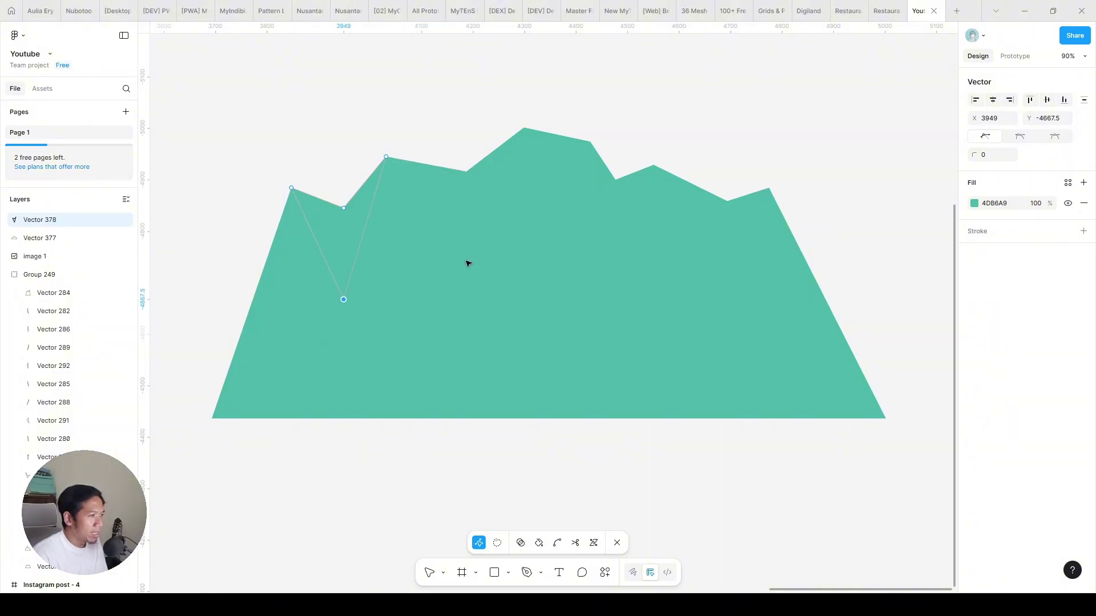
- Set the leftmost facet's fill to 000000 at 25% opacity and leave vector editing
left_click(1001, 206)
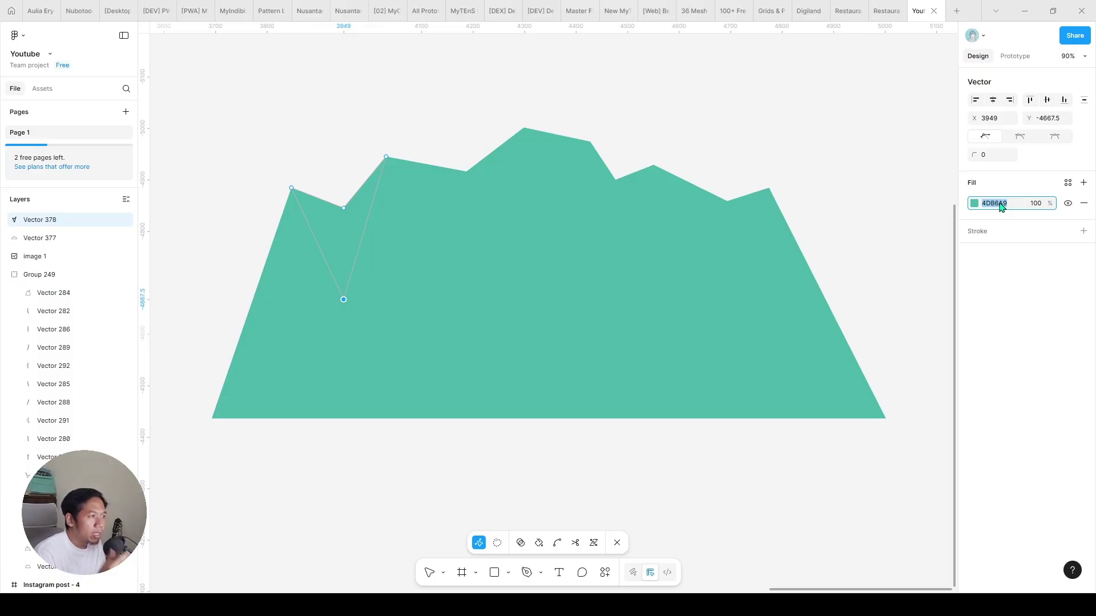
type("000000")
key("Return")
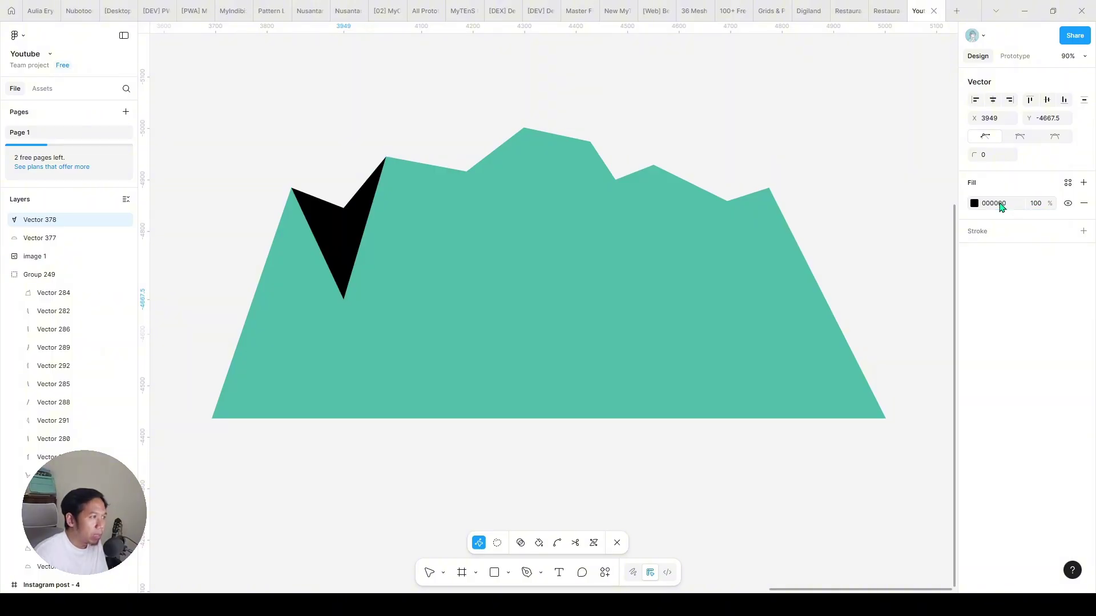
left_click(1035, 203)
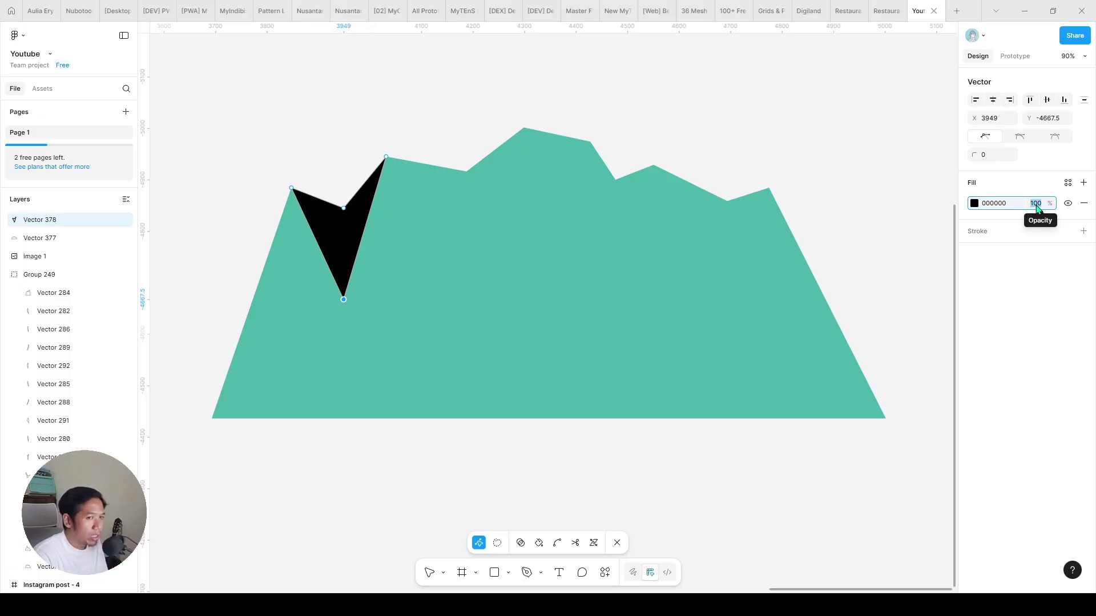
type("25")
key("Return")
left_click(745, 117)
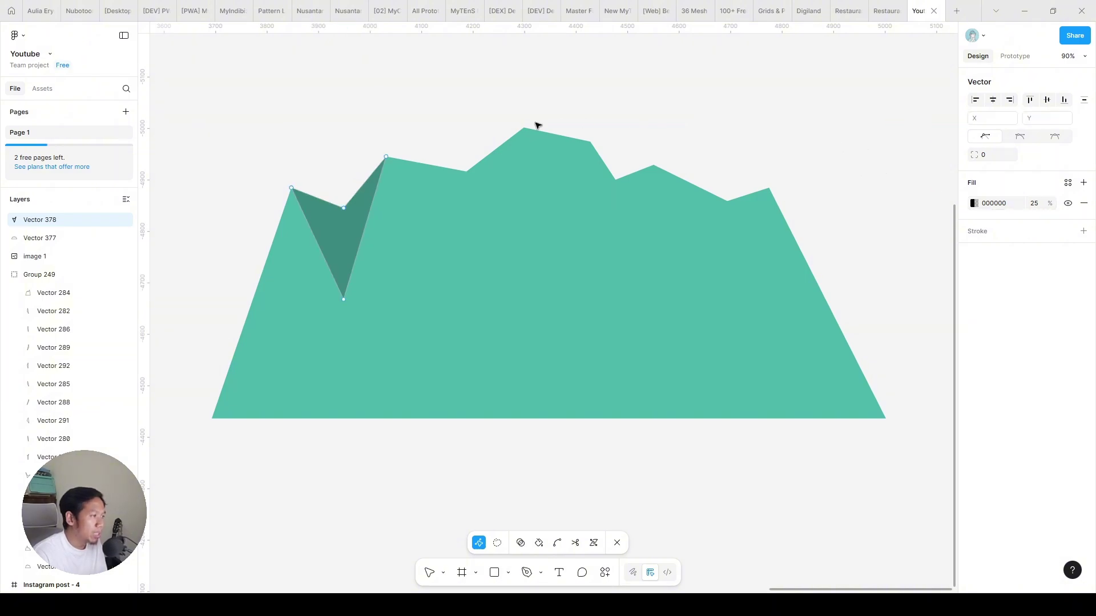
left_click(370, 107)
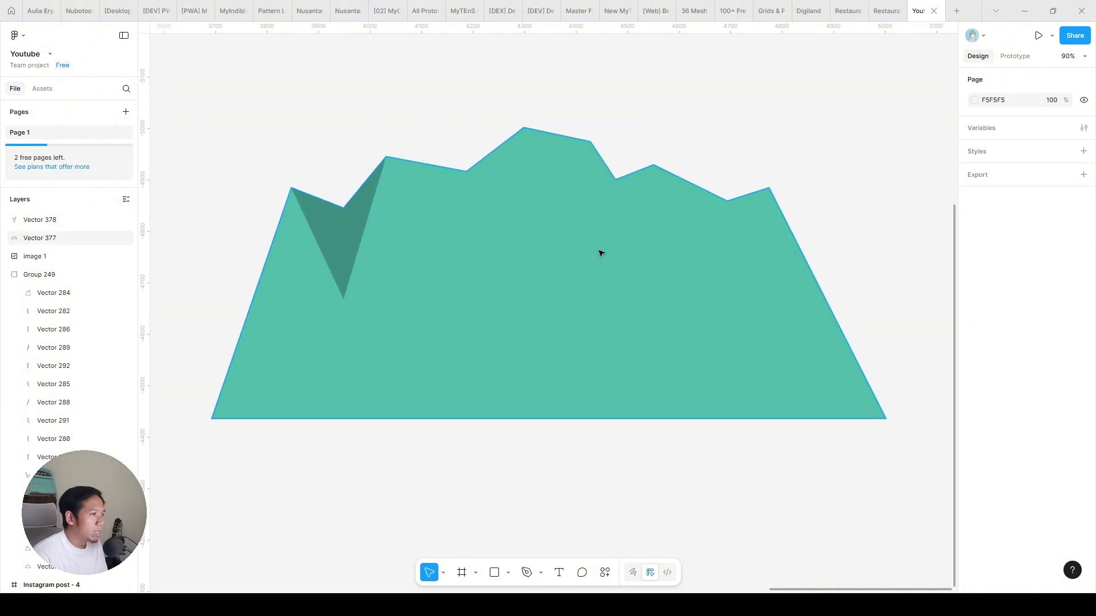
- Duplicate the base silhouette again and reduce the copy to a facet under the rightmost notch, with its lower tip at 4710.5, -4663
left_click(619, 246)
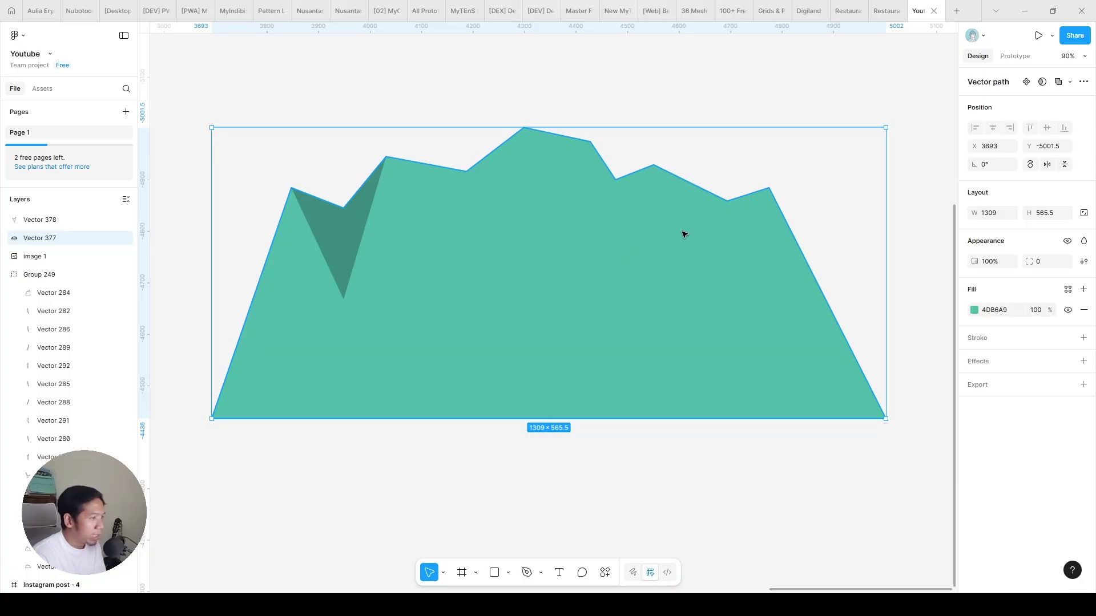
key("ctrl+d")
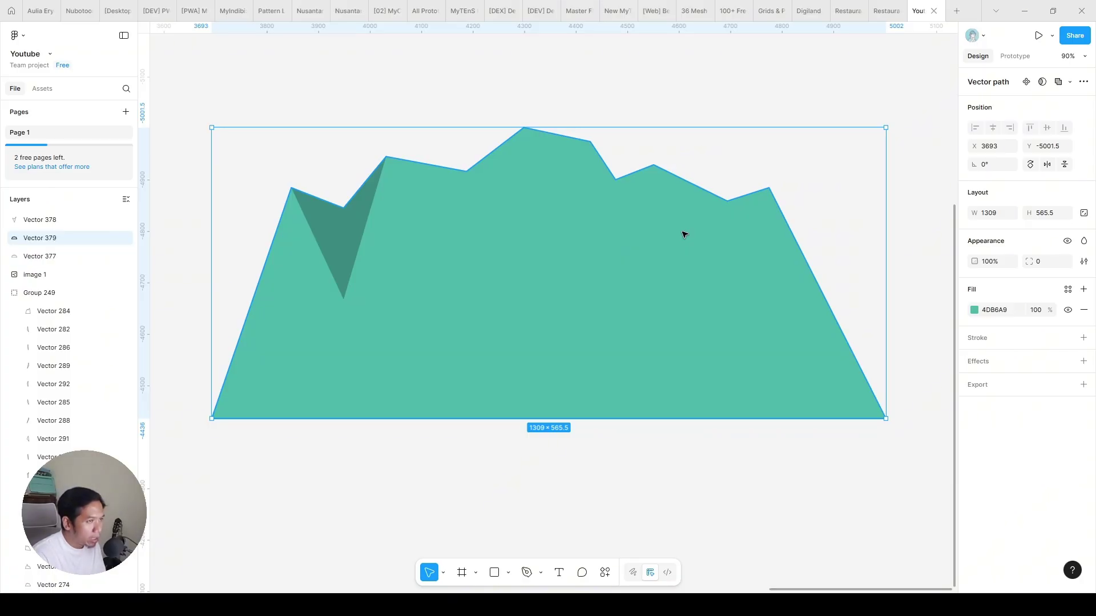
double_click(649, 245)
left_click_drag(247, 139, 458, 277)
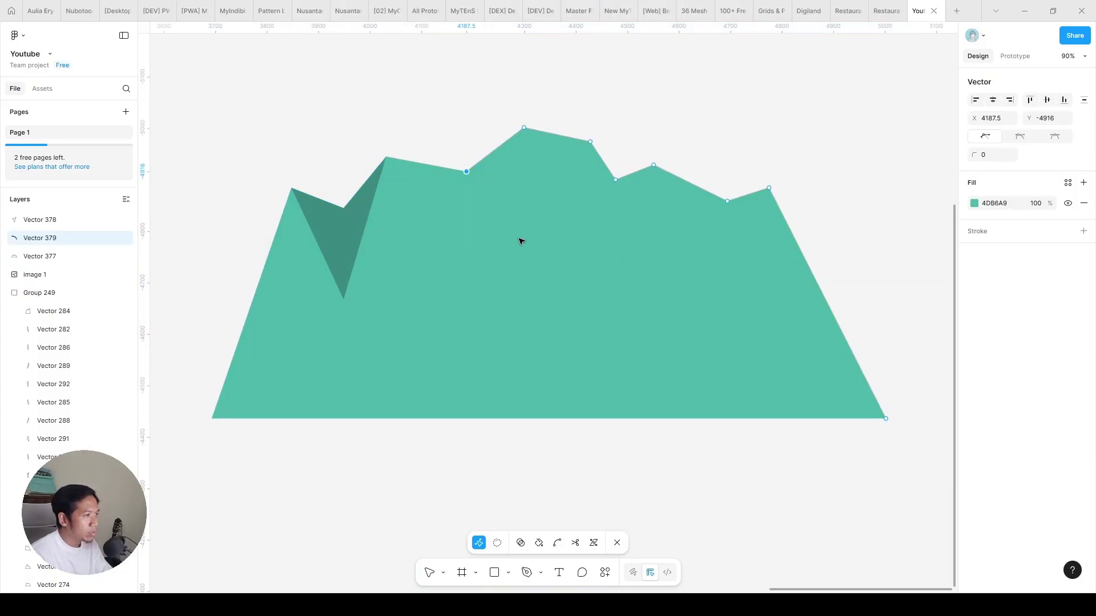
left_click_drag(499, 90, 619, 184)
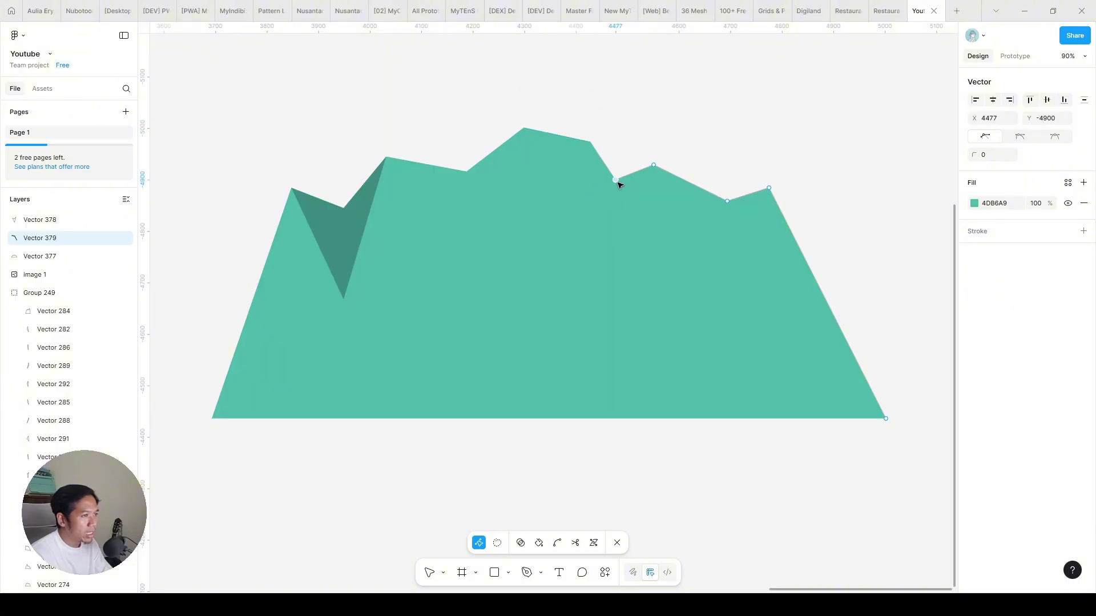
left_click_drag(727, 201, 736, 301)
- Set the rightmost facet's fill to 000000 at 25% opacity and deselect everything
left_click(1000, 204)
type("000000")
key("Return")
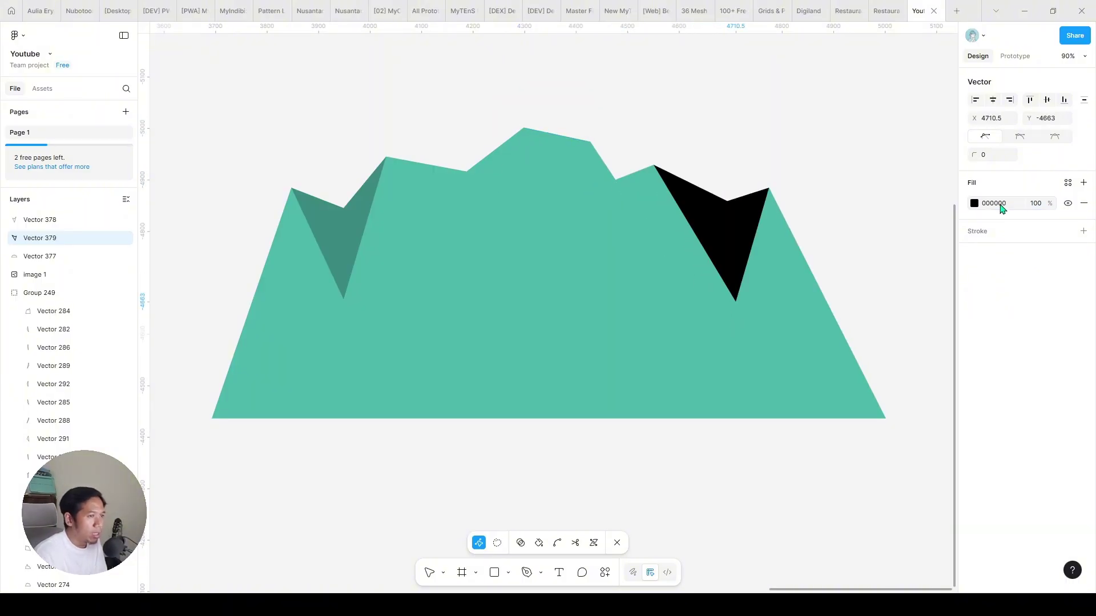
left_click(1036, 204)
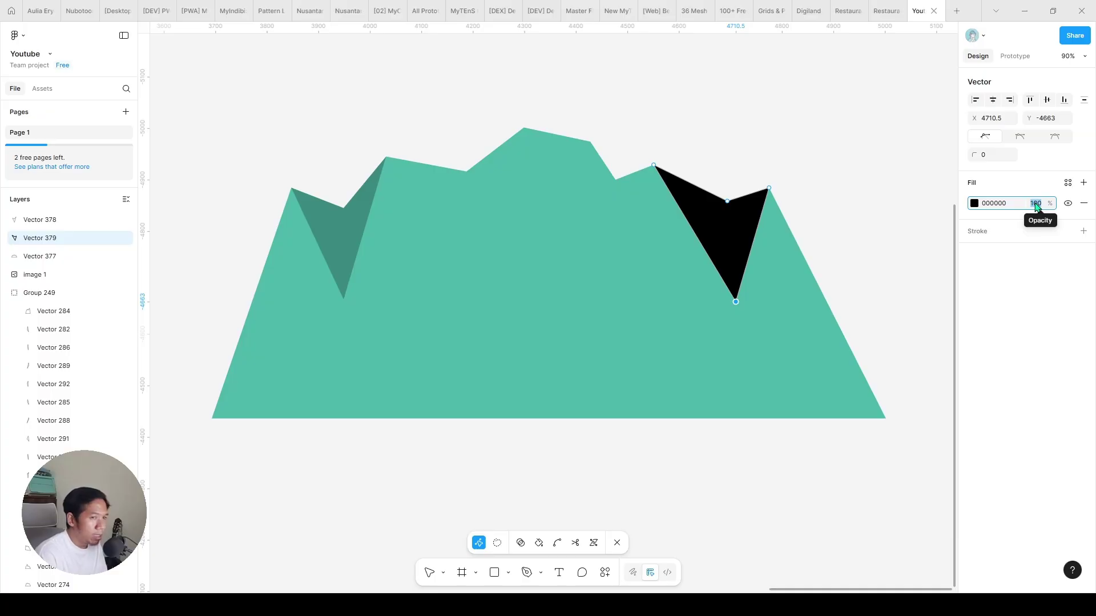
type("25")
key("Return")
left_click(577, 171)
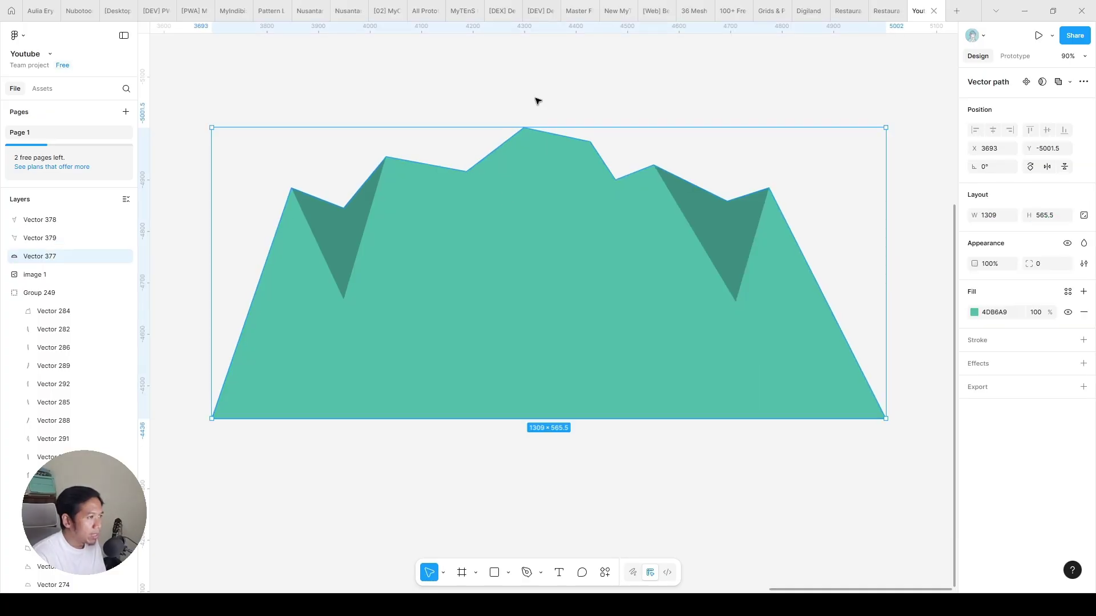
left_click(552, 100)
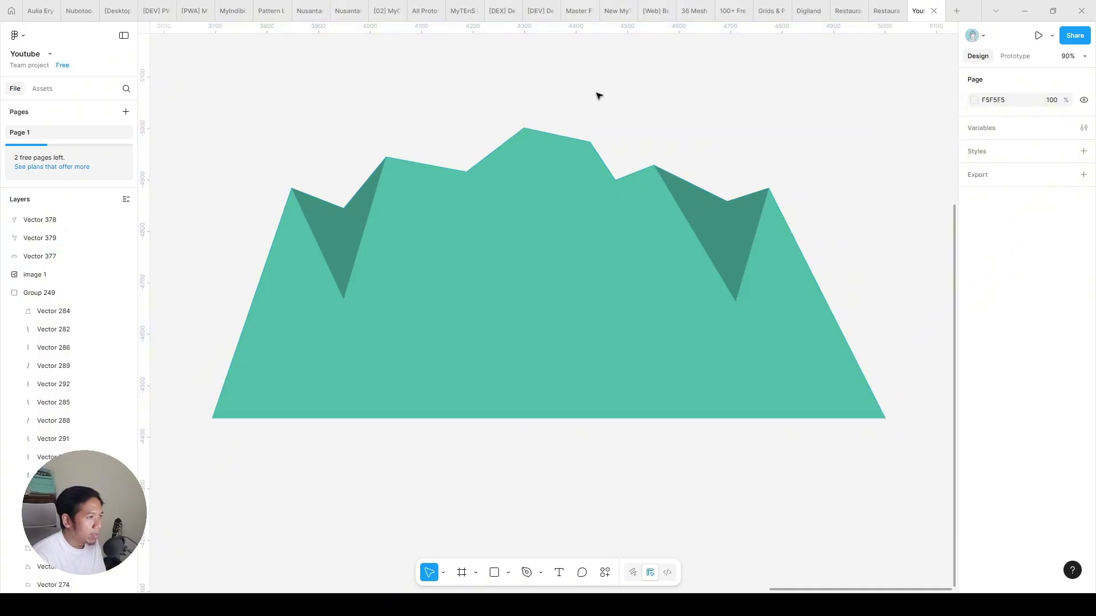
- Duplicate the base silhouette and reduce the copy to a narrow facet under the notch right of the summit, with its tip at 4462.5, -4541
left_click(599, 209)
key("ctrl+d")
key("Return")
left_click_drag(929, 363, 813, 477)
key("Delete")
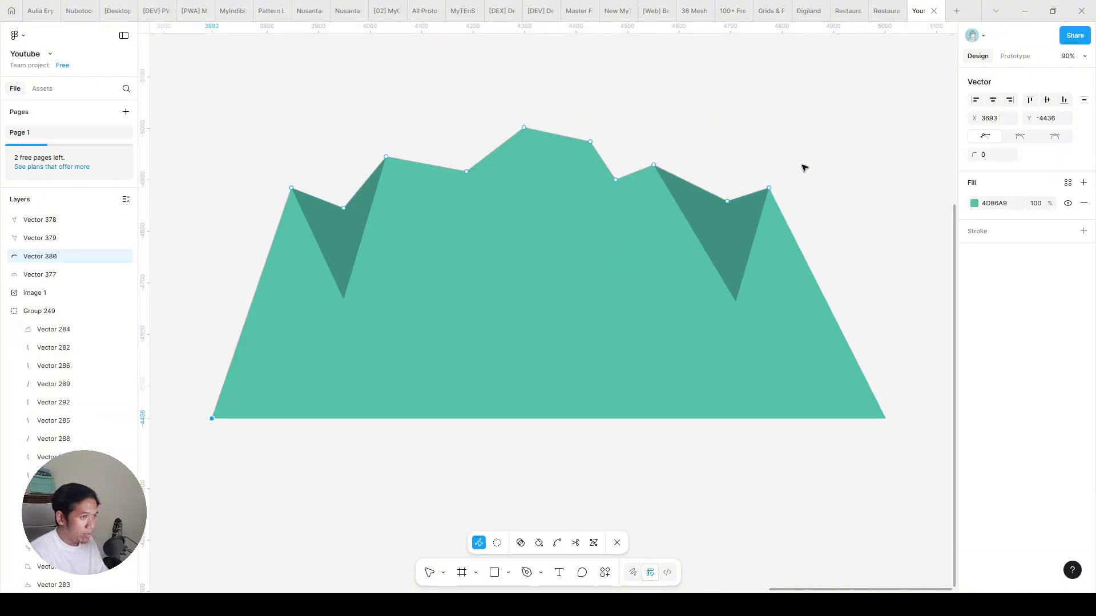
left_click_drag(426, 150, 488, 227)
left_click_drag(615, 179, 608, 364)
- Set the narrow facet's fill to 000000 with the same reduced opacity as the other shadow facets
left_click(1000, 209)
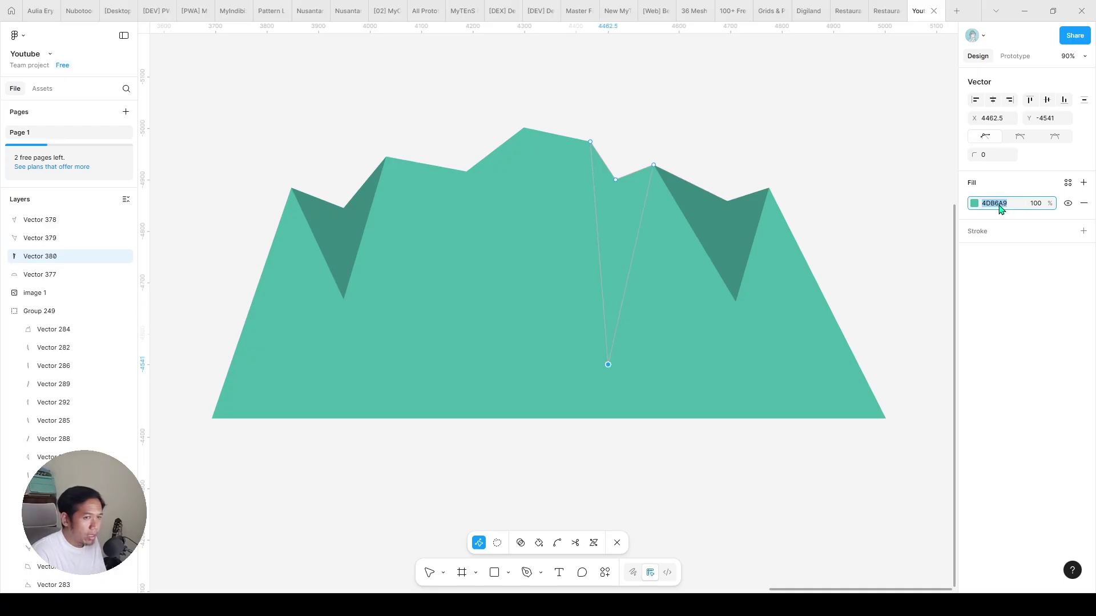
type("000000")
key("Return")
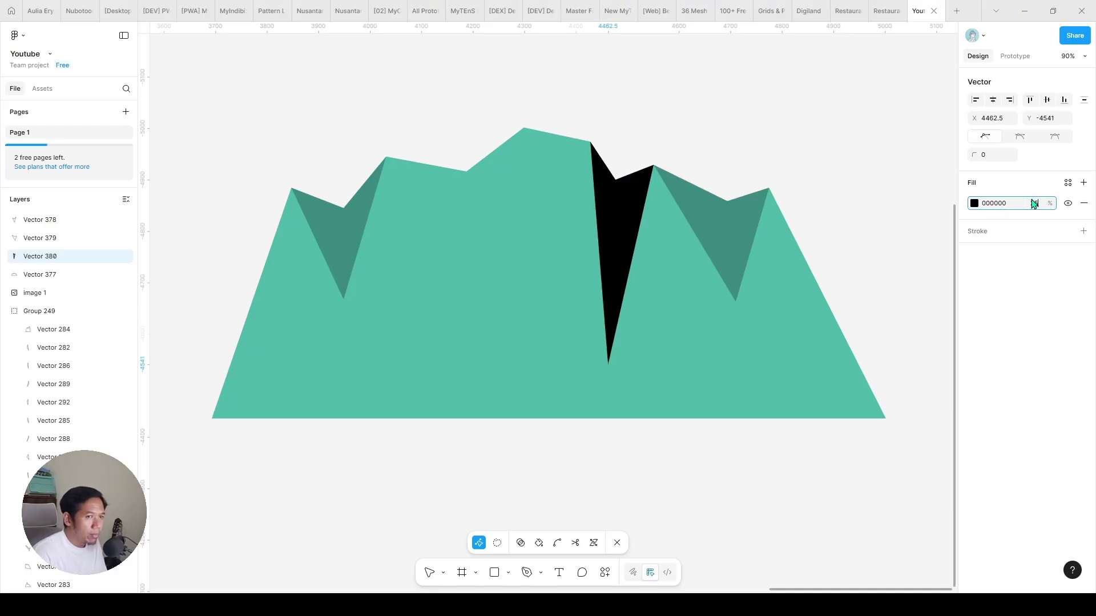
key("Return")
- Duplicate the base silhouette and delete the copy's surplus points, keeping the outline around the notch left of the central summit
left_click(486, 204)
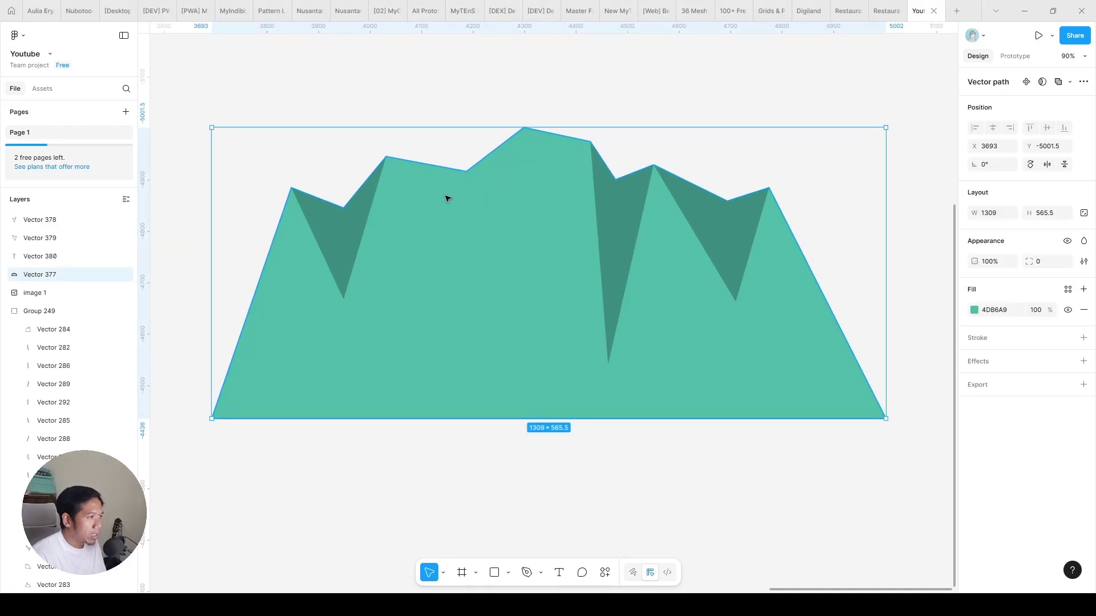
key("ctrl+d")
double_click(498, 200)
left_click_drag(909, 394, 856, 442)
key("Delete")
left_click_drag(799, 150, 708, 220)
key("Delete")
left_click_drag(642, 140, 618, 212)
left_click_drag(371, 469, 373, 470)
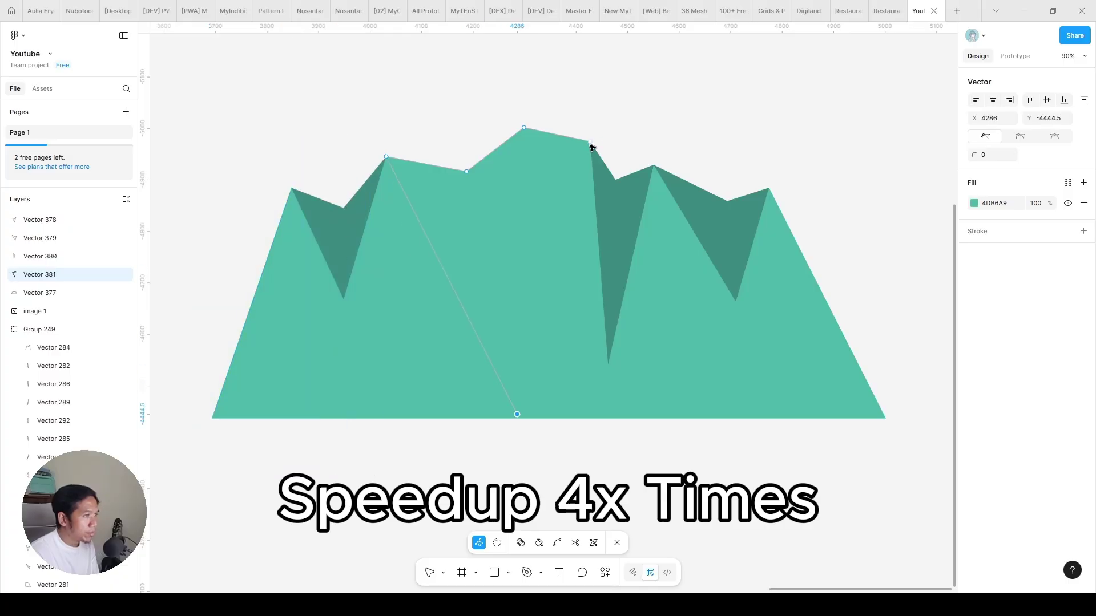
- Finish the facet left of the summit as a long downward wedge with a translucent black fill at 25% opacity
left_click(477, 309)
key("2")
key("5")
key("Escape")
key("Escape")
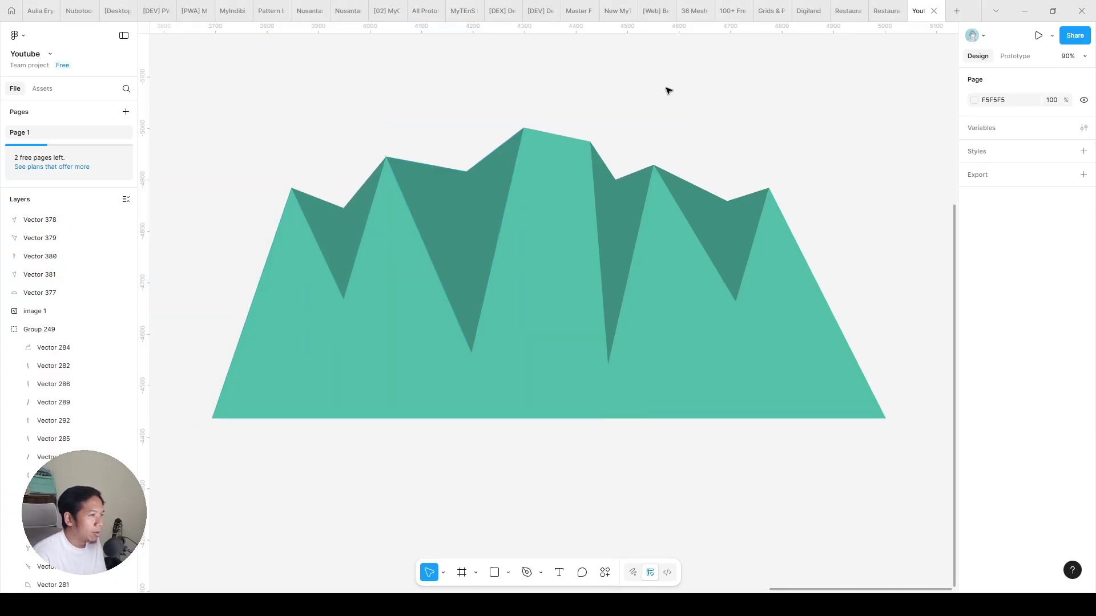
- Compare the fill layers of the original mountain with those of the new mountain's base silhouette
scroll(641, 117, "down", 4)
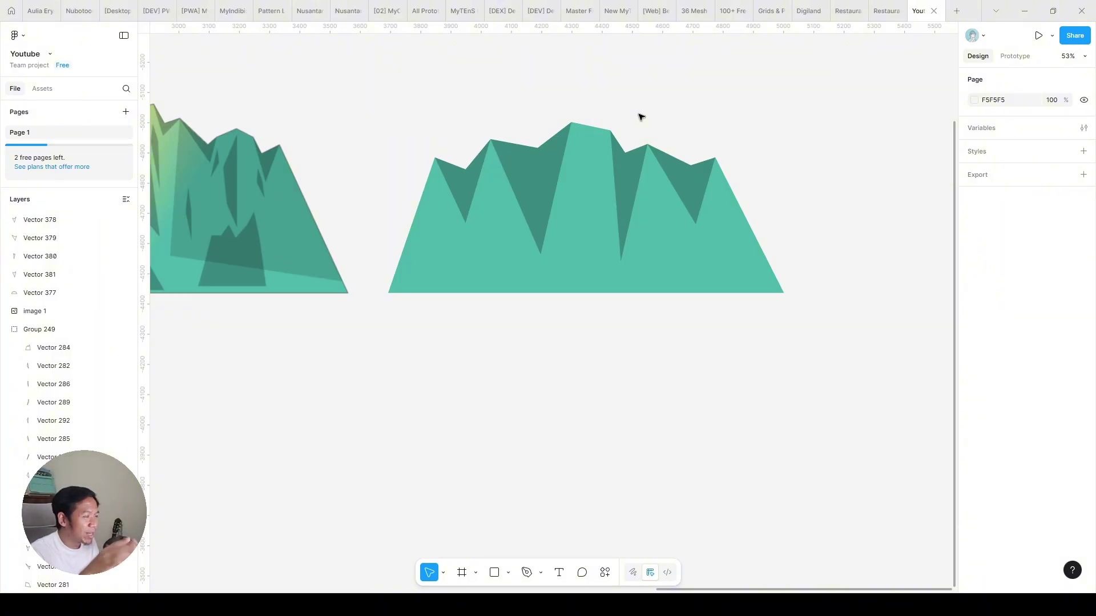
scroll(606, 128, "down", 3)
scroll(587, 118, "right", 2)
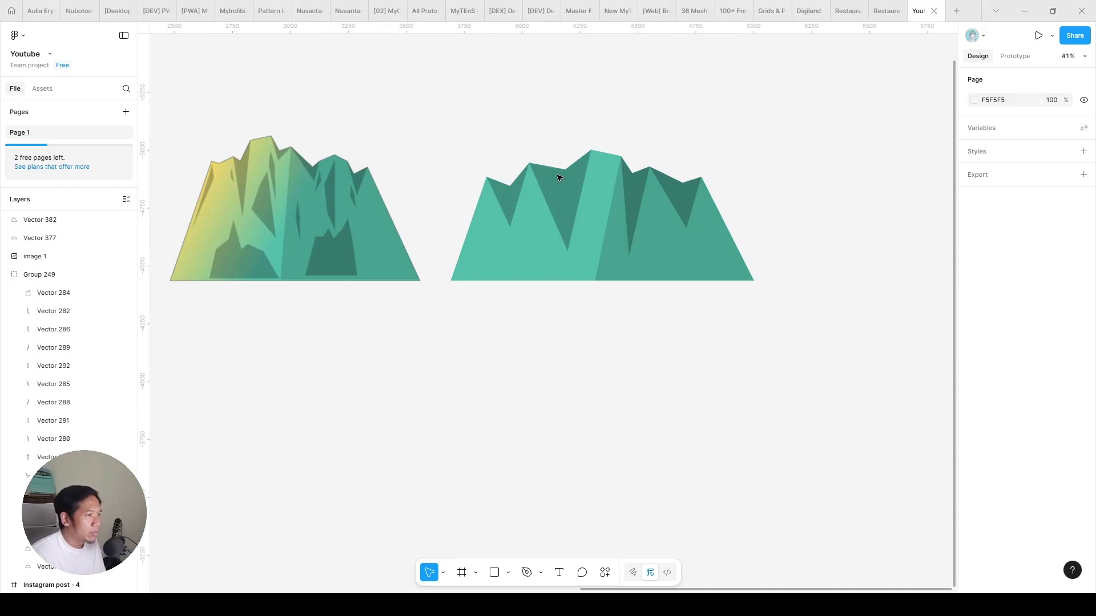
left_click(219, 227)
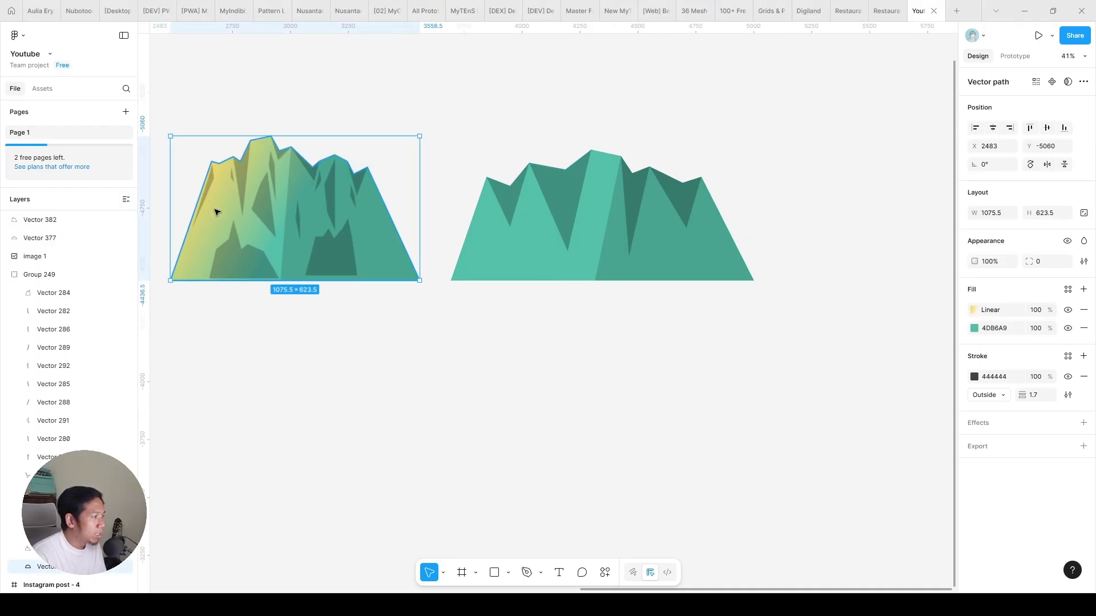
left_click(517, 257)
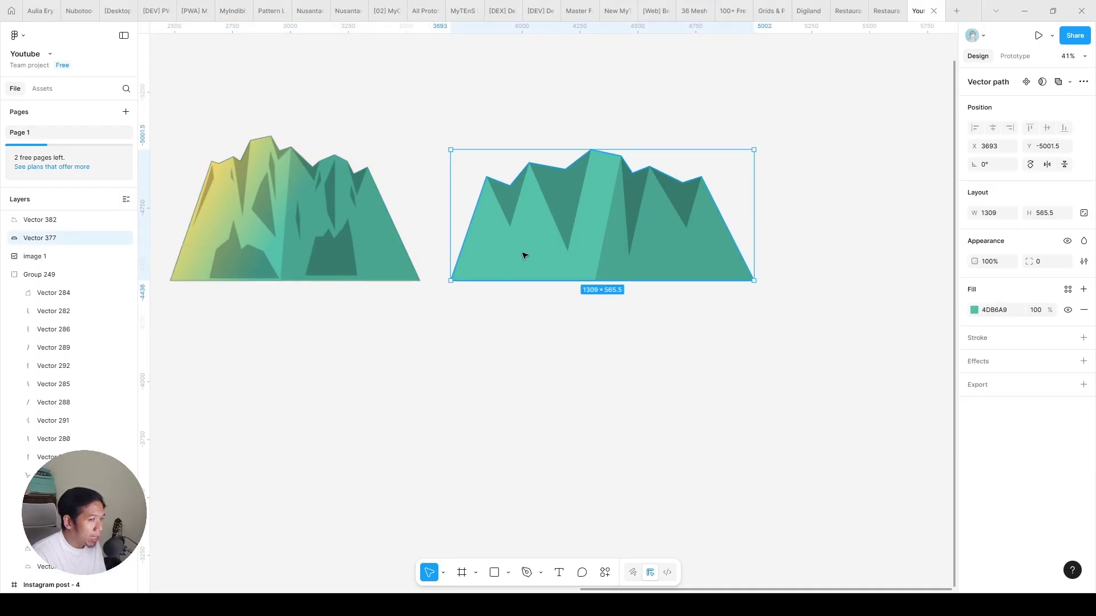
left_click(542, 291)
left_click(539, 264)
scroll(521, 259, "up", 3)
key("Escape")
- Add a second FDD562 fill to the new mountain's base silhouette as a linear gradient fading to transparent
left_click(512, 330)
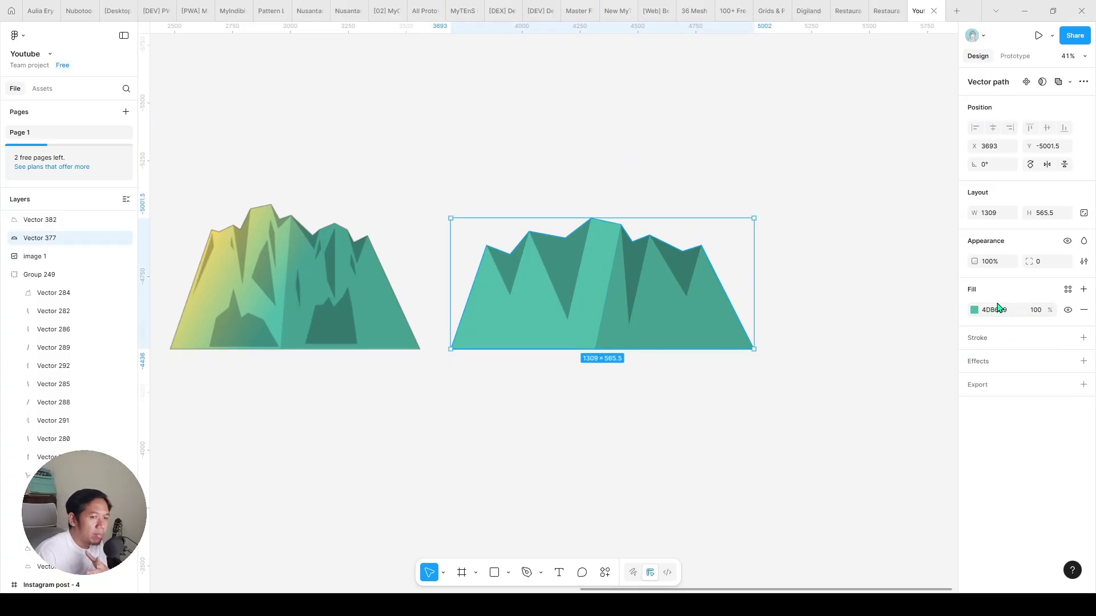
left_click(1085, 292)
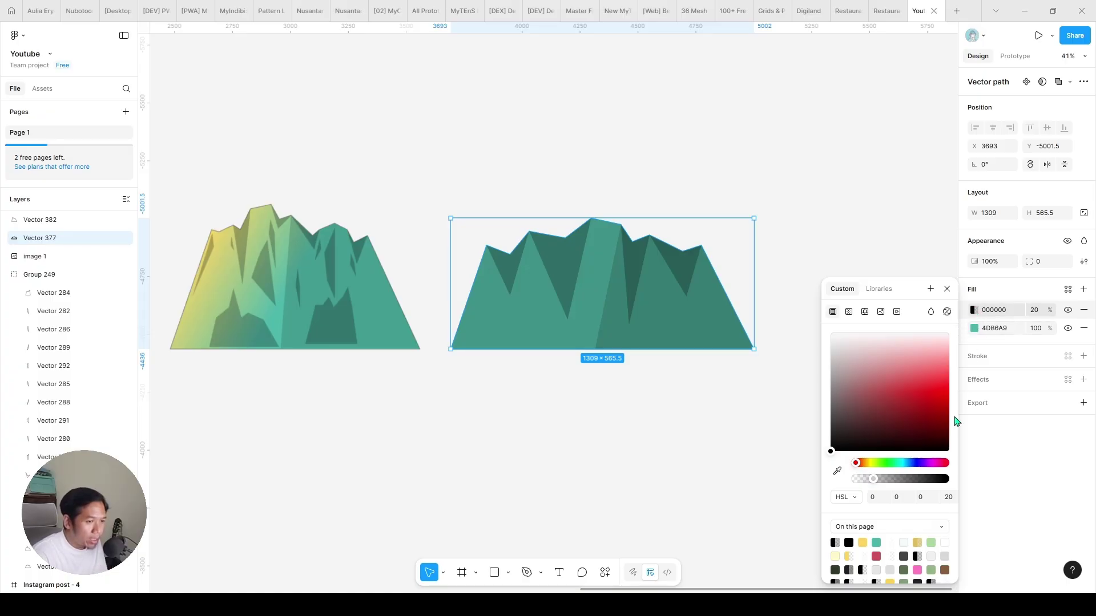
left_click(862, 543)
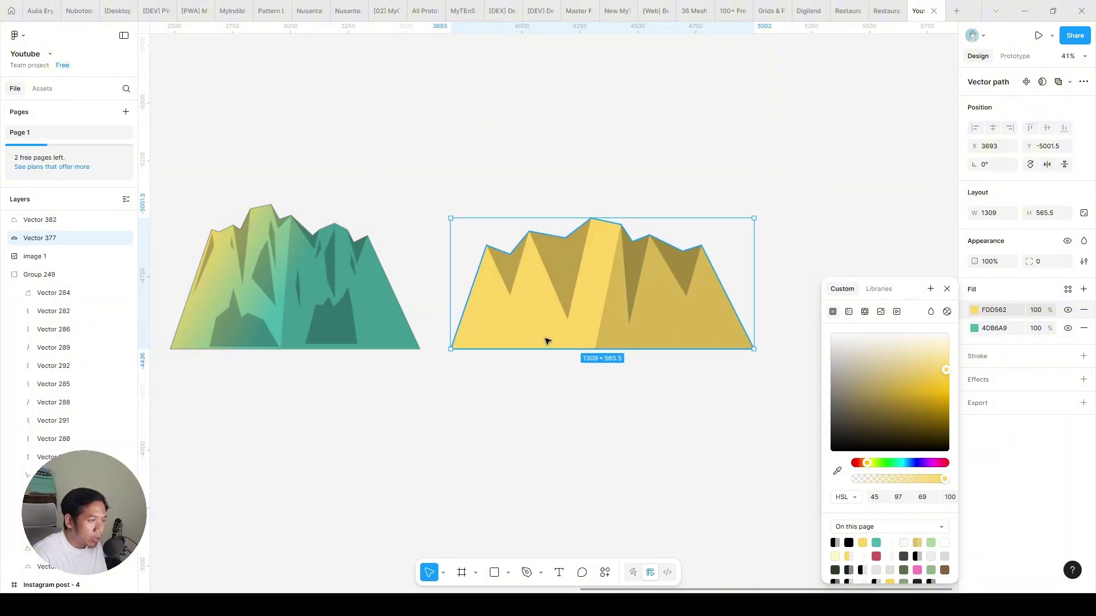
left_click(850, 312)
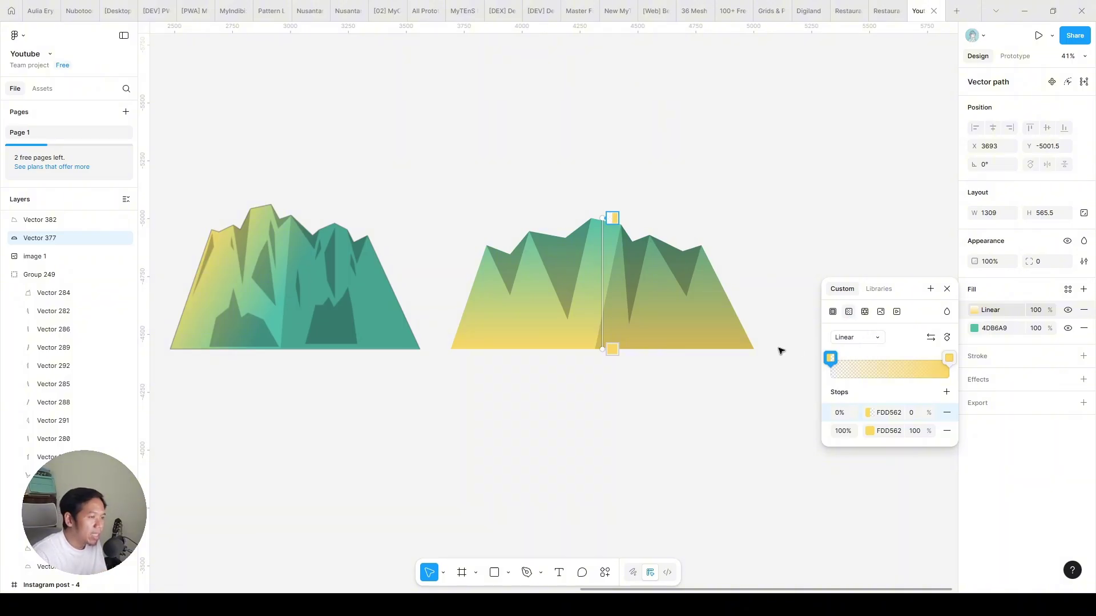
- Angle the yellow gradient so it starts at the mountain's left slope and fades out toward the shaded half
left_click_drag(611, 350, 458, 279)
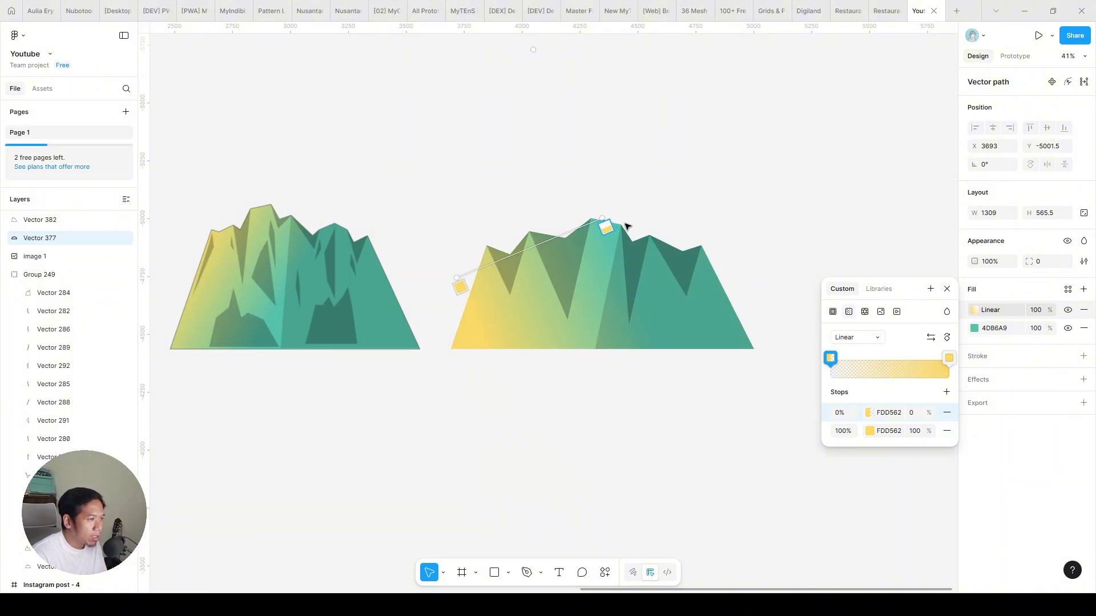
left_click_drag(602, 219, 602, 302)
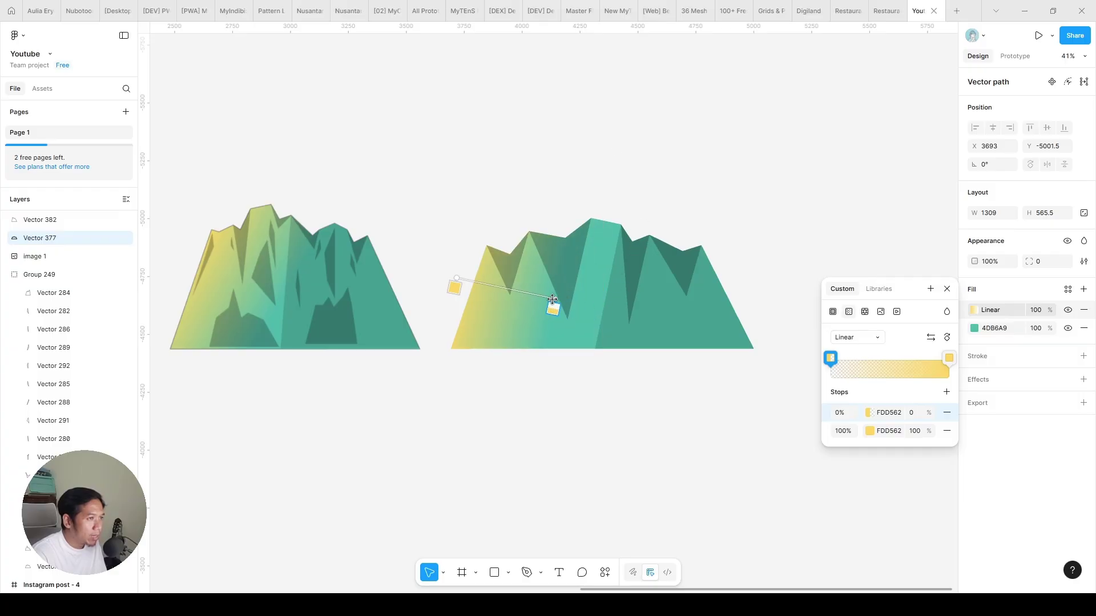
left_click(584, 150)
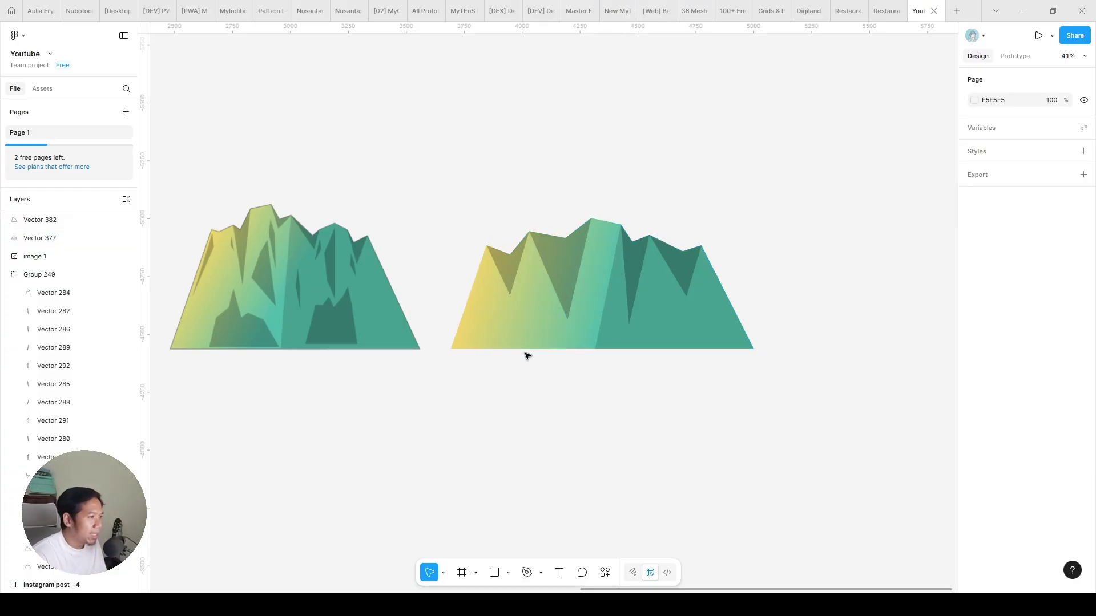
- Draw a closed four-point pen facet about 47.5 × 235.5 between the two shadow wedges on the mountain's yellow side
scroll(525, 355, "up", 5)
scroll(472, 389, "left", 6)
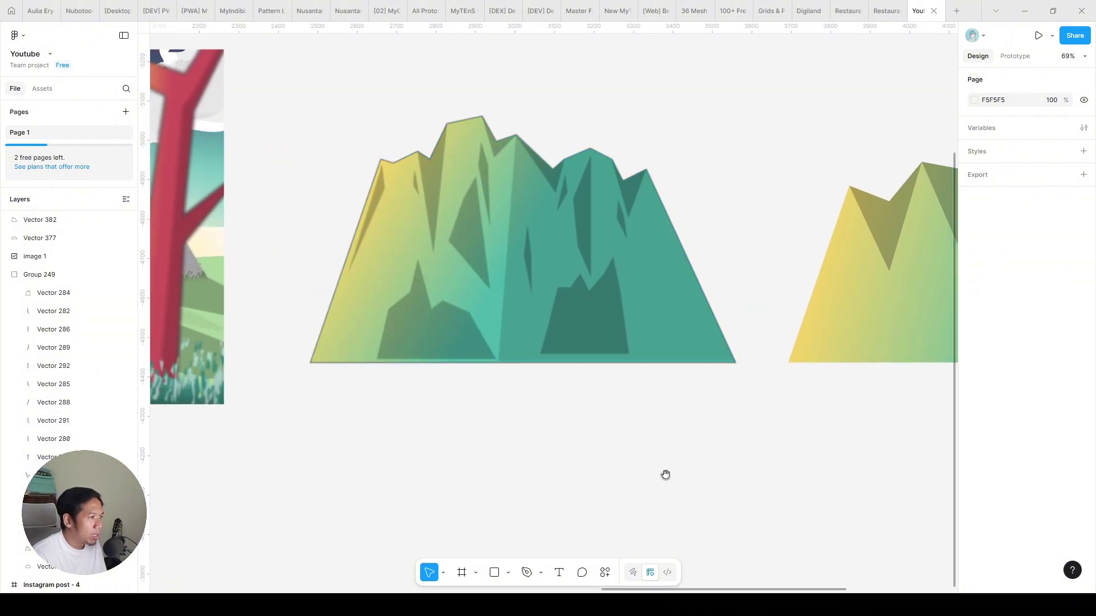
scroll(680, 240, "right", 6)
scroll(680, 240, "up", 8)
key("p")
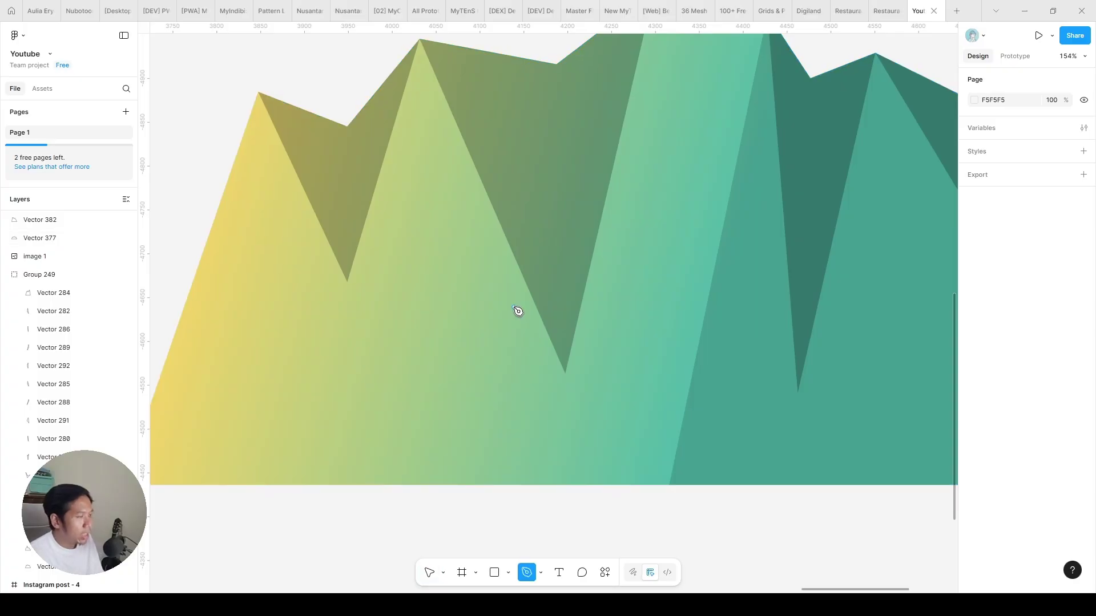
left_click(449, 169)
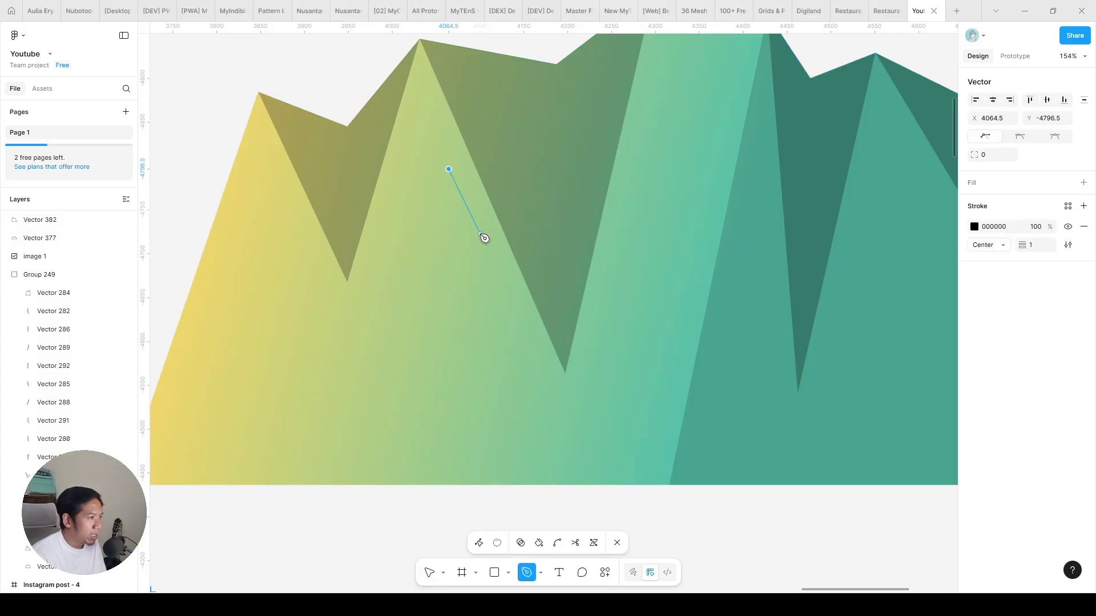
left_click(480, 234)
left_click(465, 376)
left_click(438, 226)
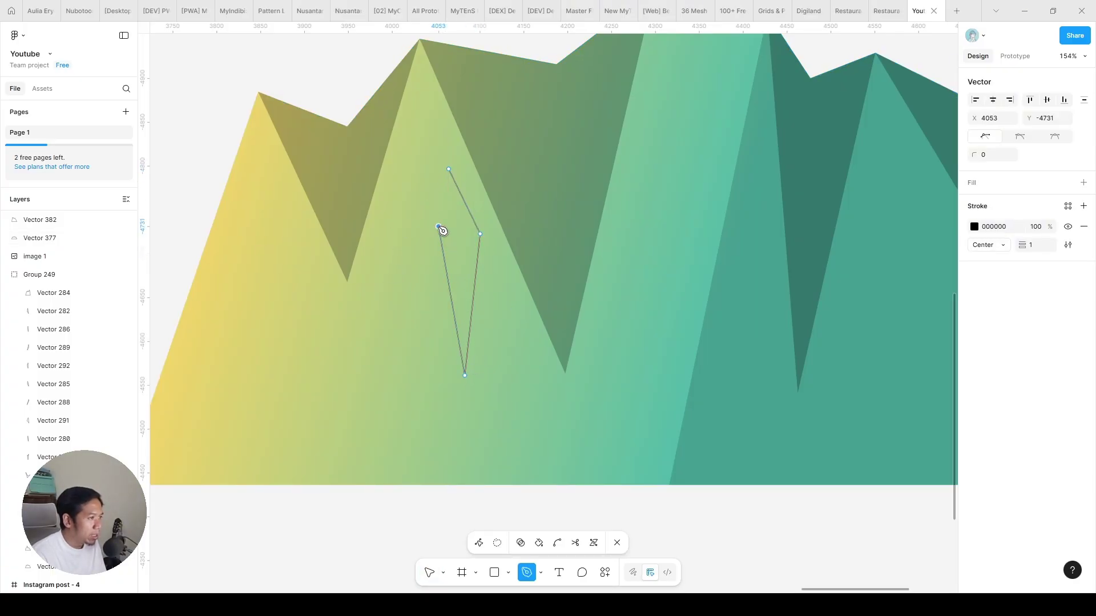
left_click(449, 168)
- Fill the new facet with 000000 at 25% opacity and remove its stroke
left_click(970, 183)
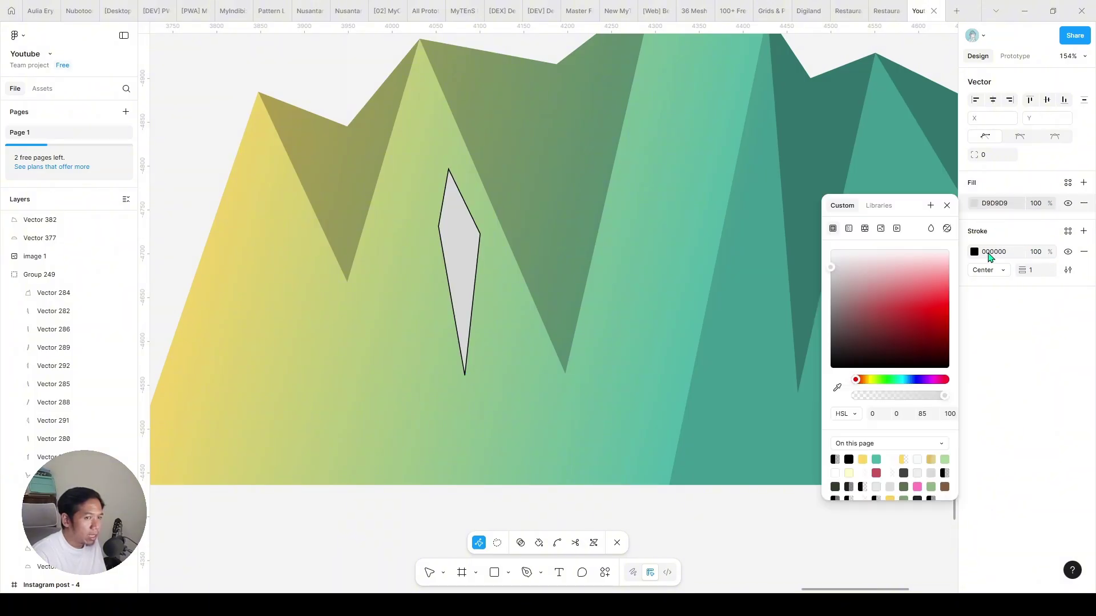
left_click(1084, 251)
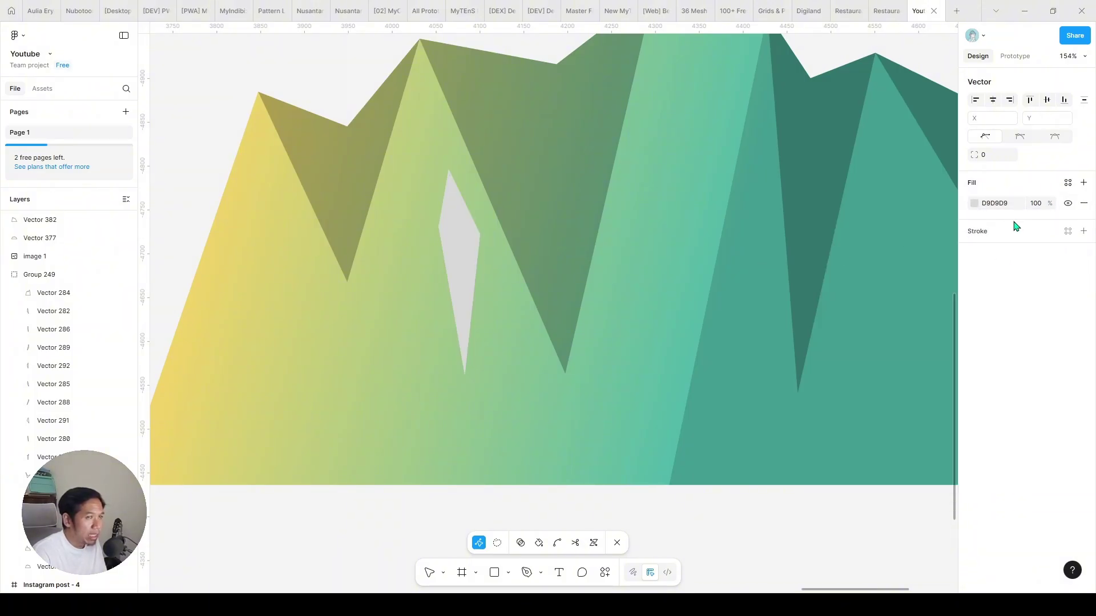
left_click(1037, 204)
type("25")
key("Return")
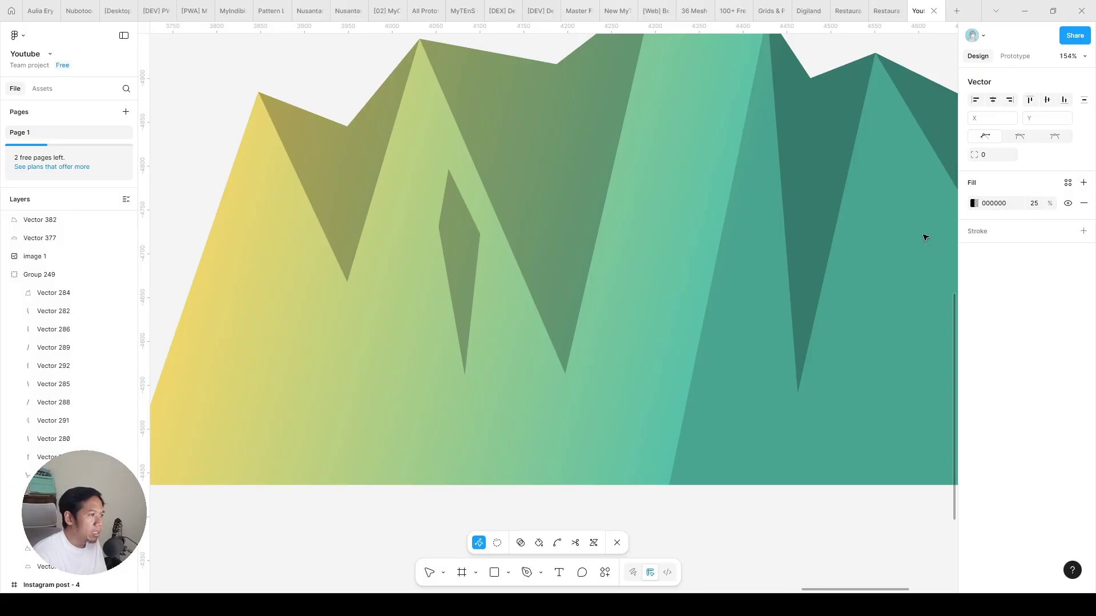
key("Escape")
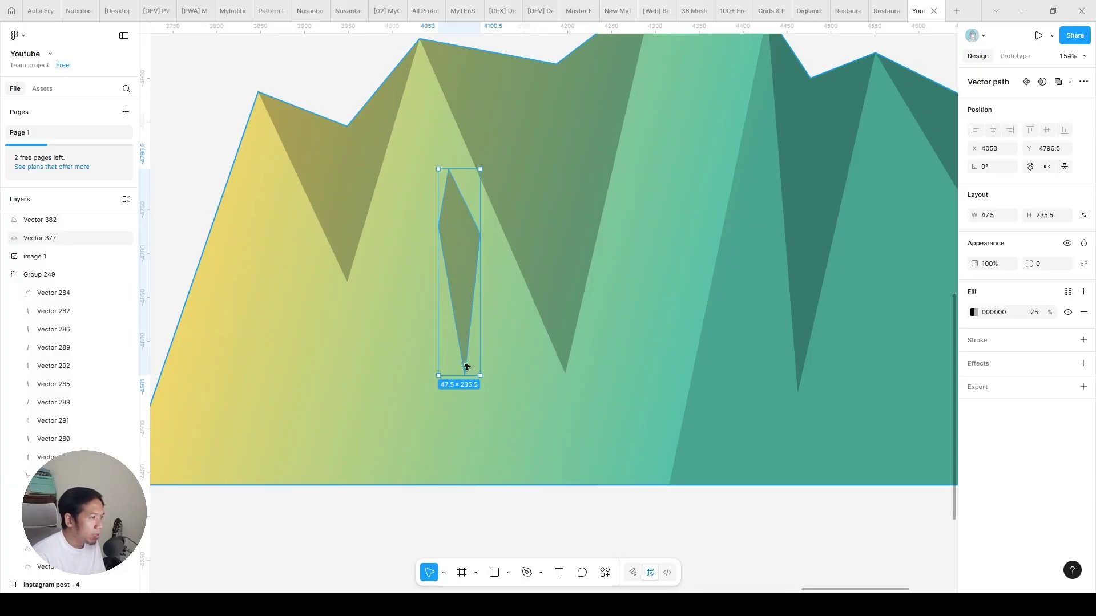
- Duplicate the facet onto the leftmost slope and reshape the copy into a short, wide four-sided shadow
left_click_drag(468, 234, 282, 225)
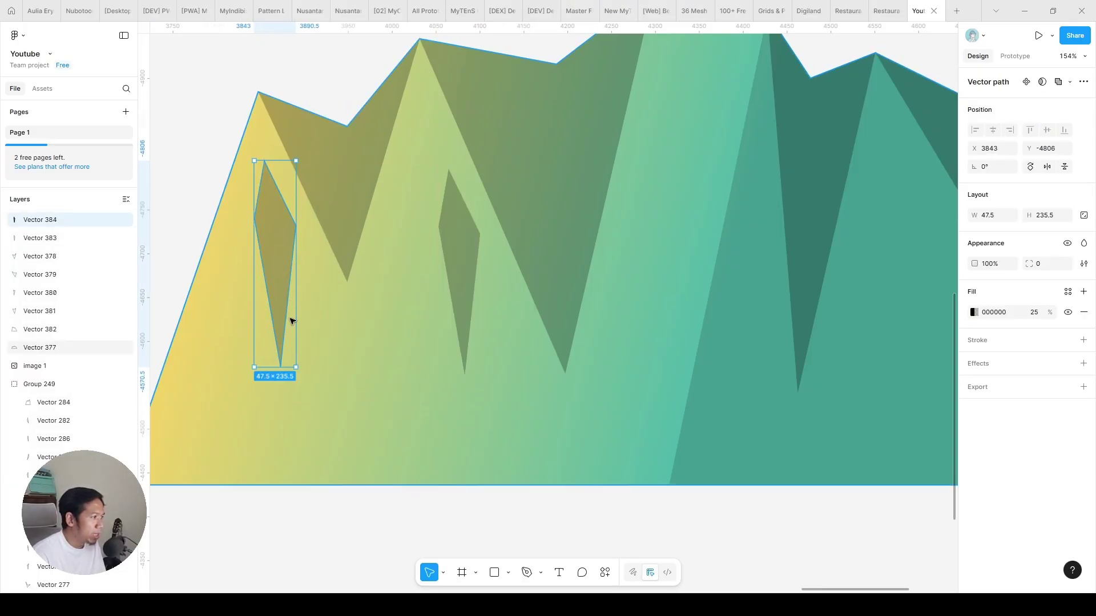
left_click_drag(281, 372, 275, 252)
key("Return")
left_click_drag(268, 212, 245, 222)
key("Escape")
- Duplicate the tall facet below the gap between the two left wedges and reshape the copy into a slanted shadow
left_click(460, 257)
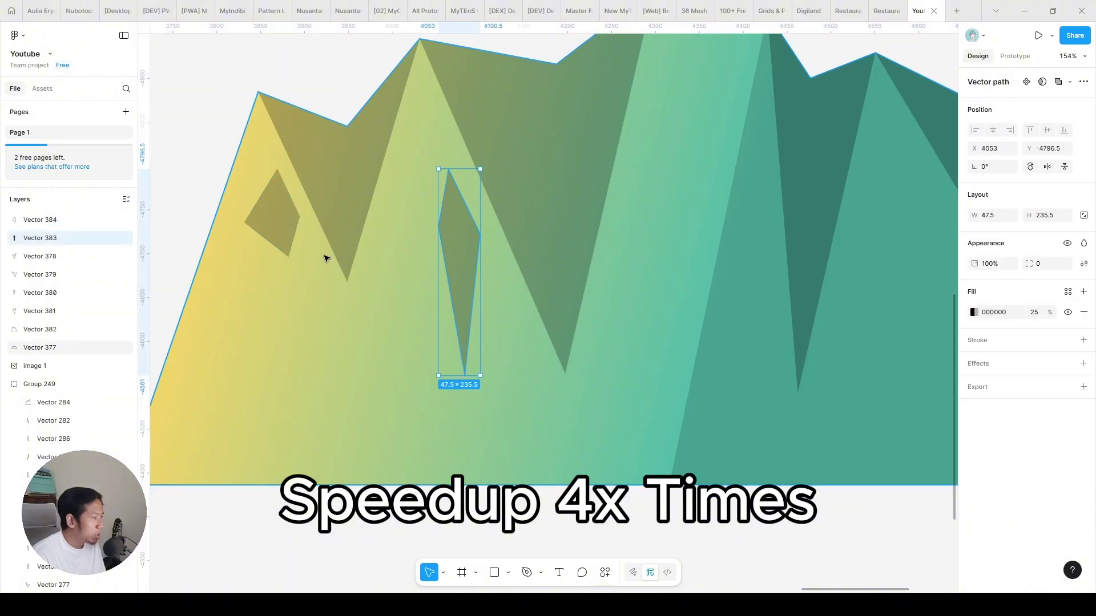
left_click_drag(459, 257, 377, 337)
key("Return")
left_click_drag(387, 289, 409, 262)
left_click_drag(398, 374, 363, 458)
key("Escape")
key("Escape")
key("shift+1")
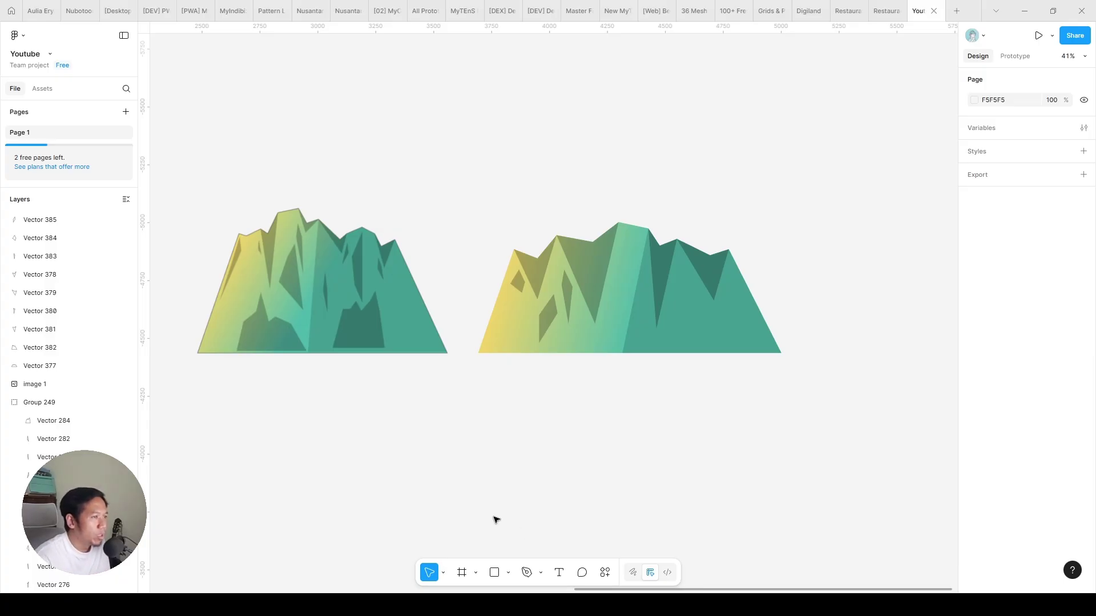
- Draw a frame about 1277 × 634 in the empty space above the artwork and fill it with 000000
scroll(600, 436, "left", 5)
scroll(514, 399, "up", 10)
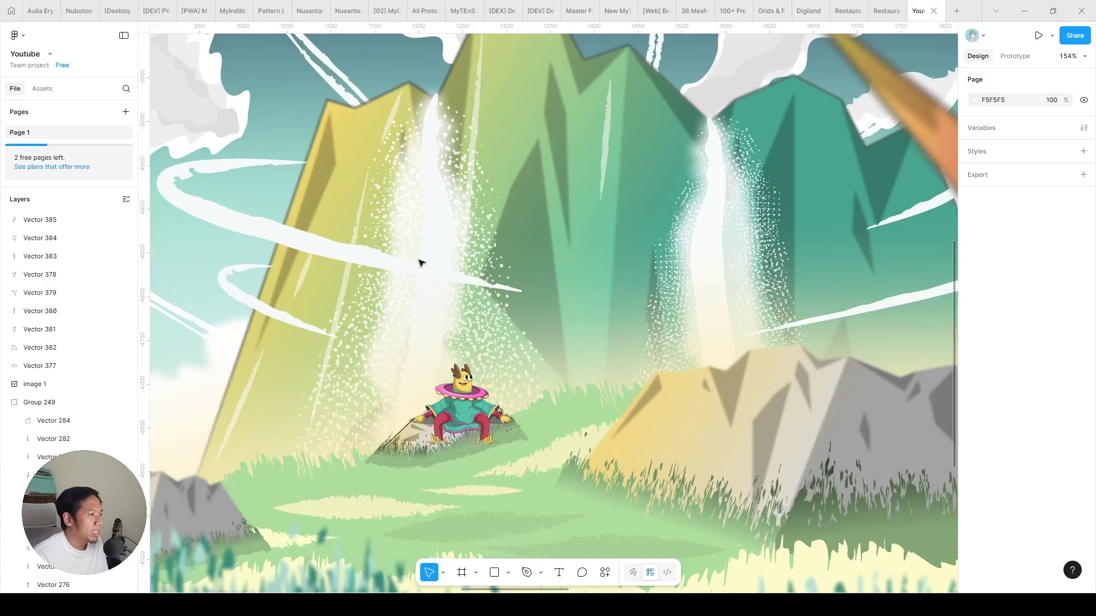
scroll(419, 262, "up", 5)
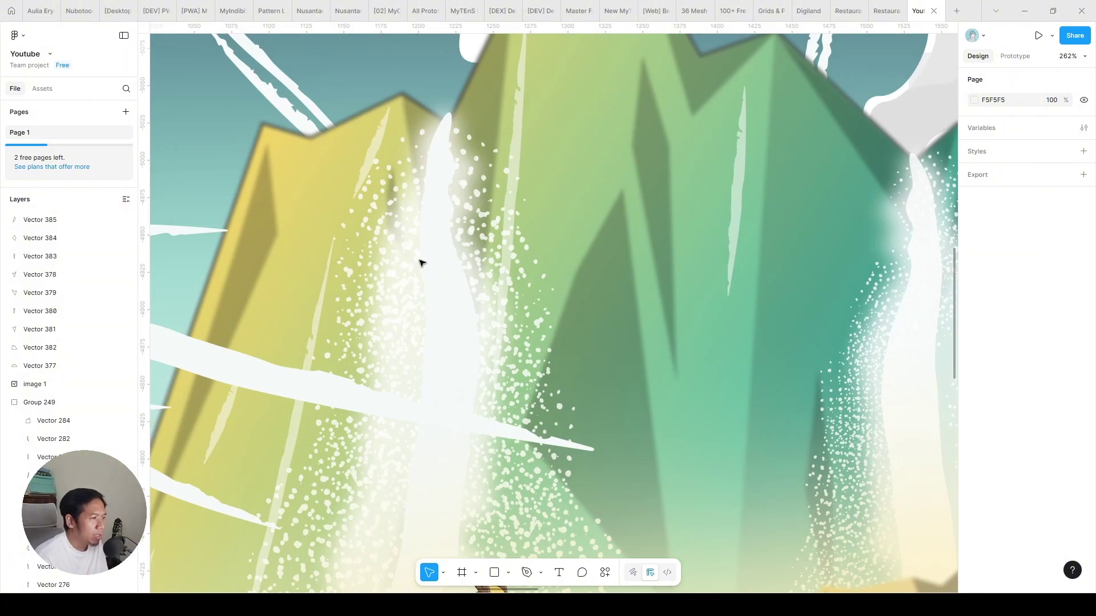
scroll(420, 262, "down", 5)
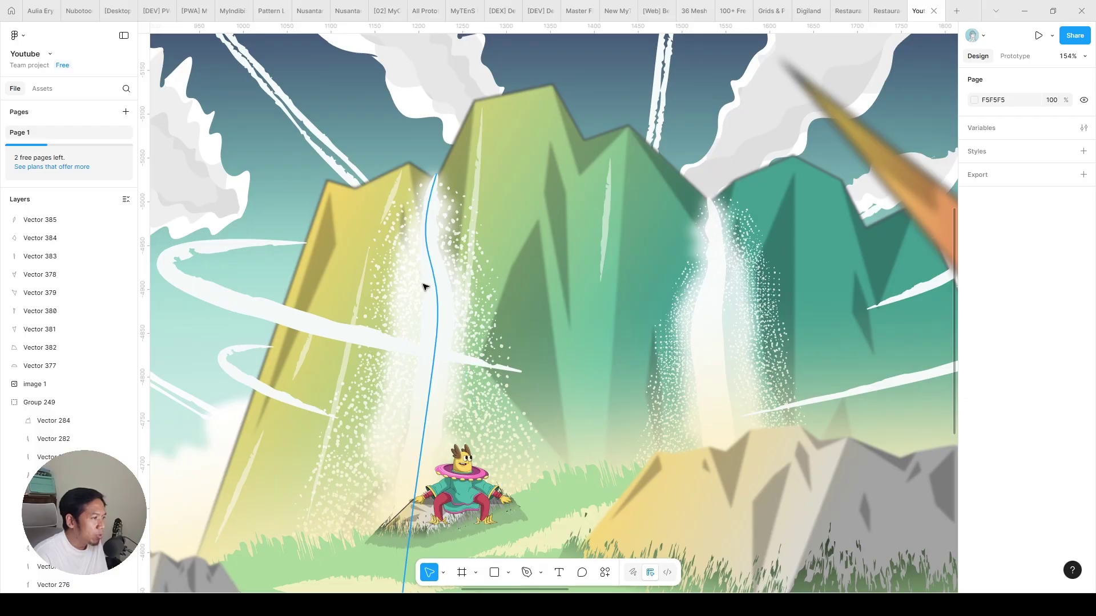
scroll(425, 287, "down", 10)
scroll(505, 148, "up", 2)
scroll(505, 148, "right", 2)
key("f")
left_click_drag(482, 134, 713, 247)
left_click(1006, 348)
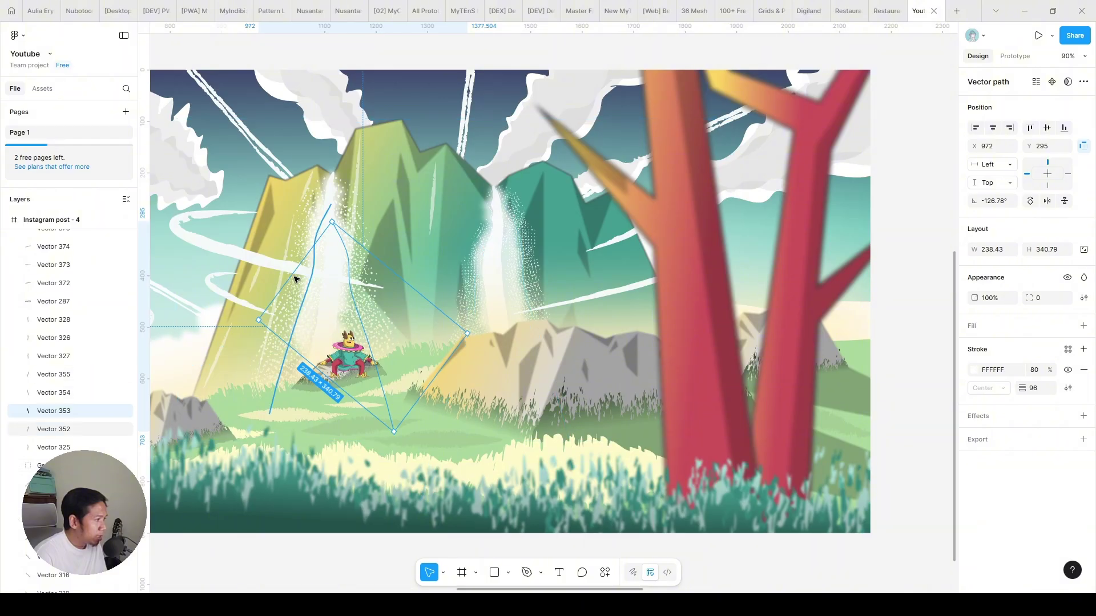
- Copy the four strokes of the illustration's left waterfall into the black frame and place them near its left side
scroll(309, 279, "up", 3)
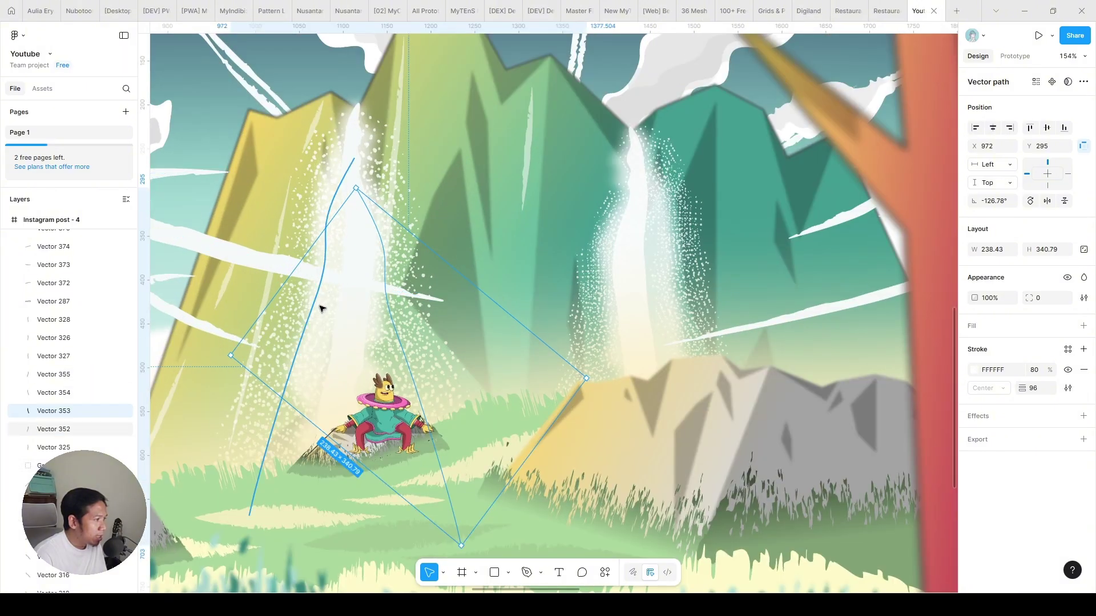
left_click(362, 242, "shift")
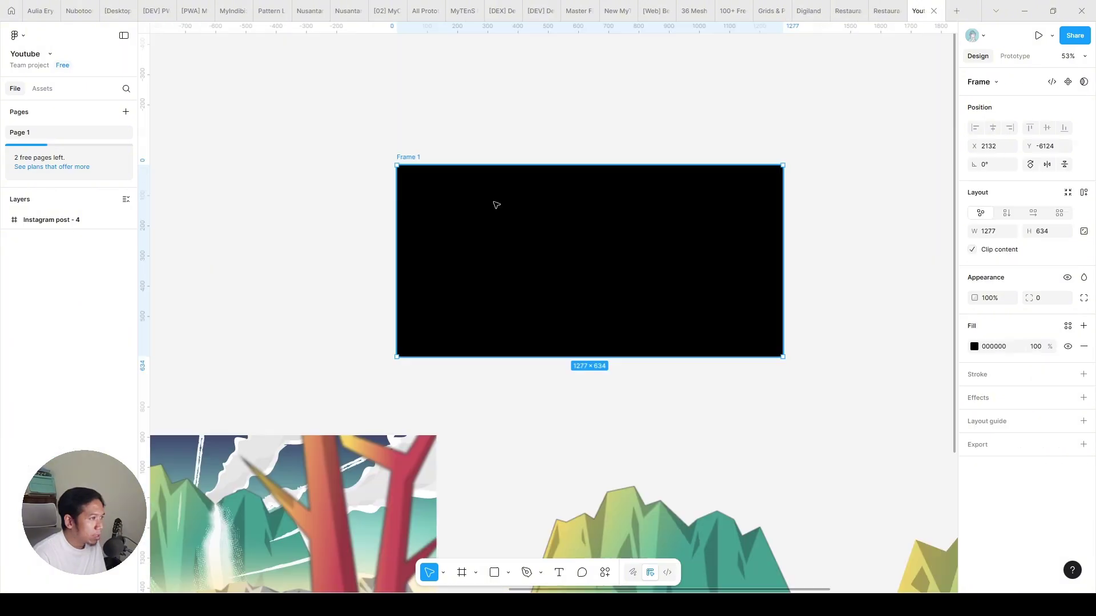
scroll(545, 234, "up", 10)
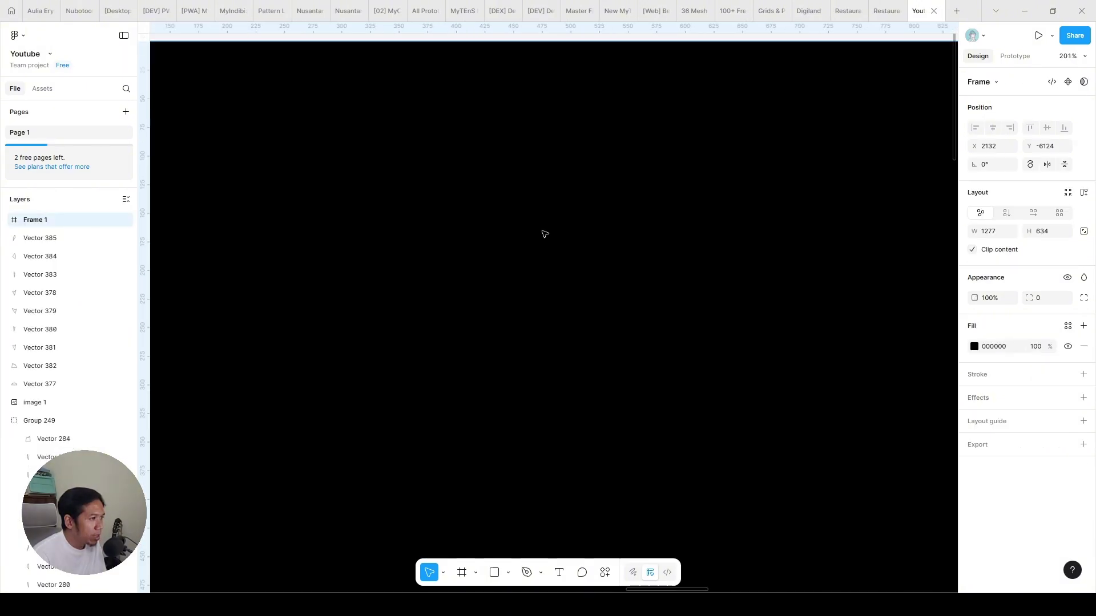
key("ctrl+v")
scroll(545, 235, "down", 5)
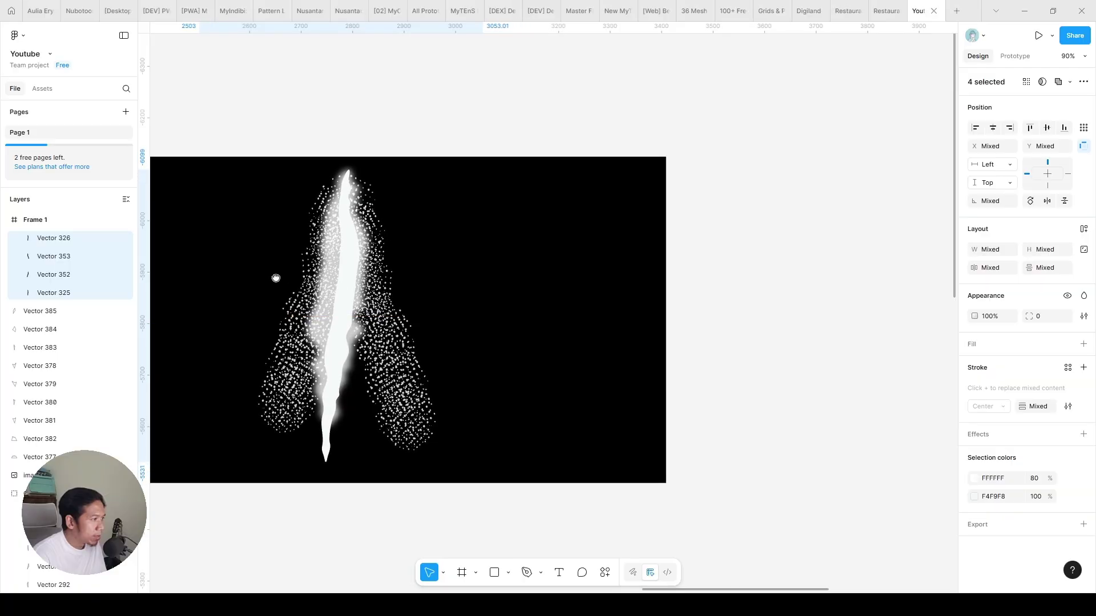
scroll(276, 278, "up", 2)
left_click_drag(543, 255, 409, 264)
left_click(448, 110)
- Separate the waterfall layers horizontally, moving the solid stroke to X 598 and the blurred stroke to X 424, then select the blurred stroke
scroll(392, 227, "up", 5)
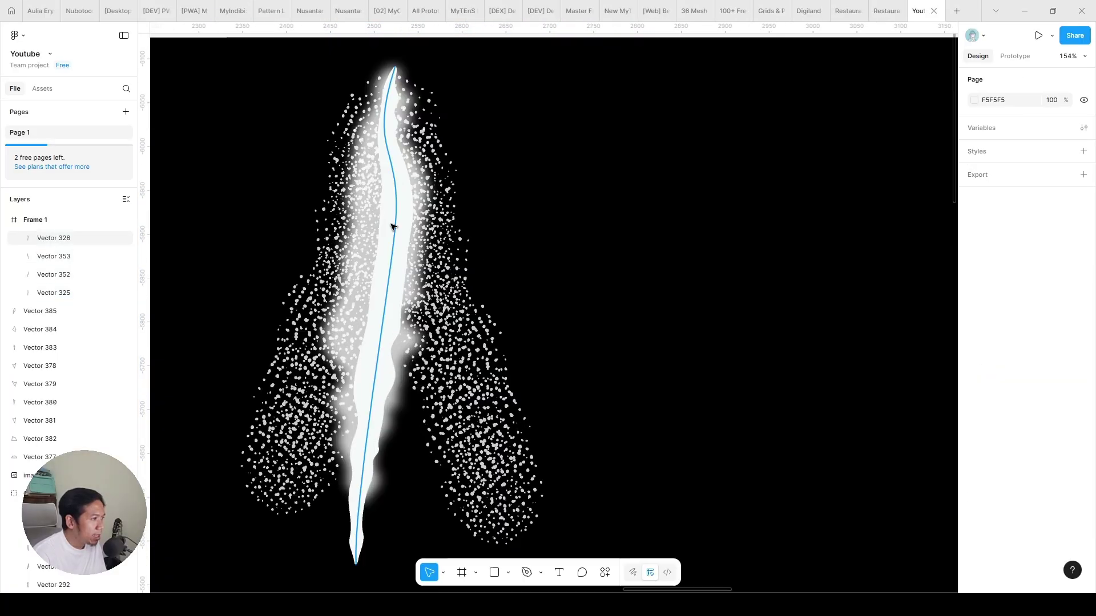
left_click(379, 249)
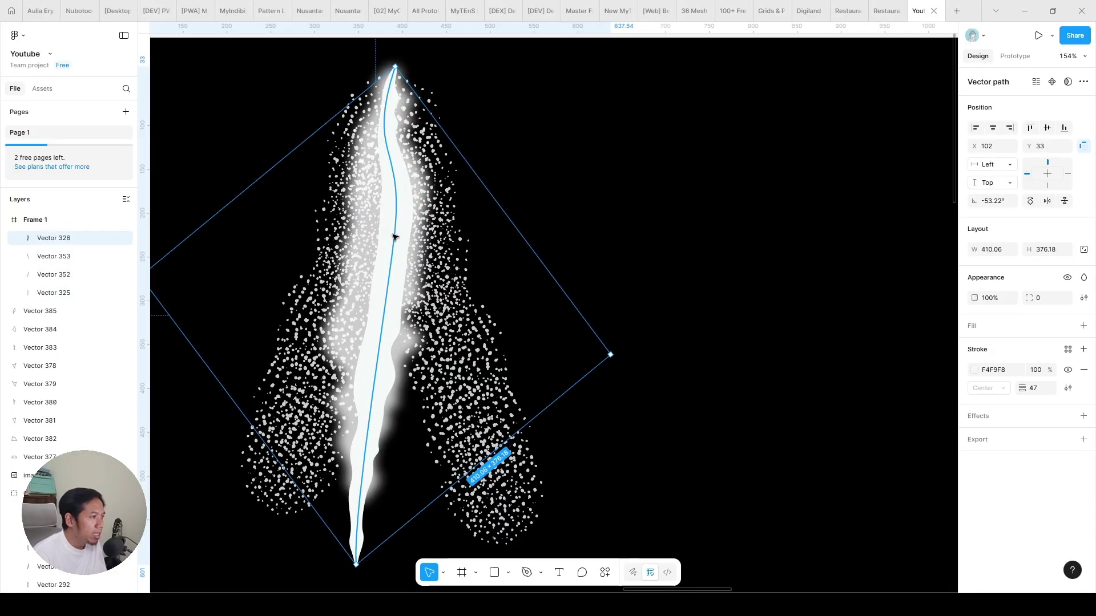
left_click_drag(395, 237, 739, 248)
left_click(379, 286)
left_click(374, 434)
left_click_drag(374, 434, 616, 434)
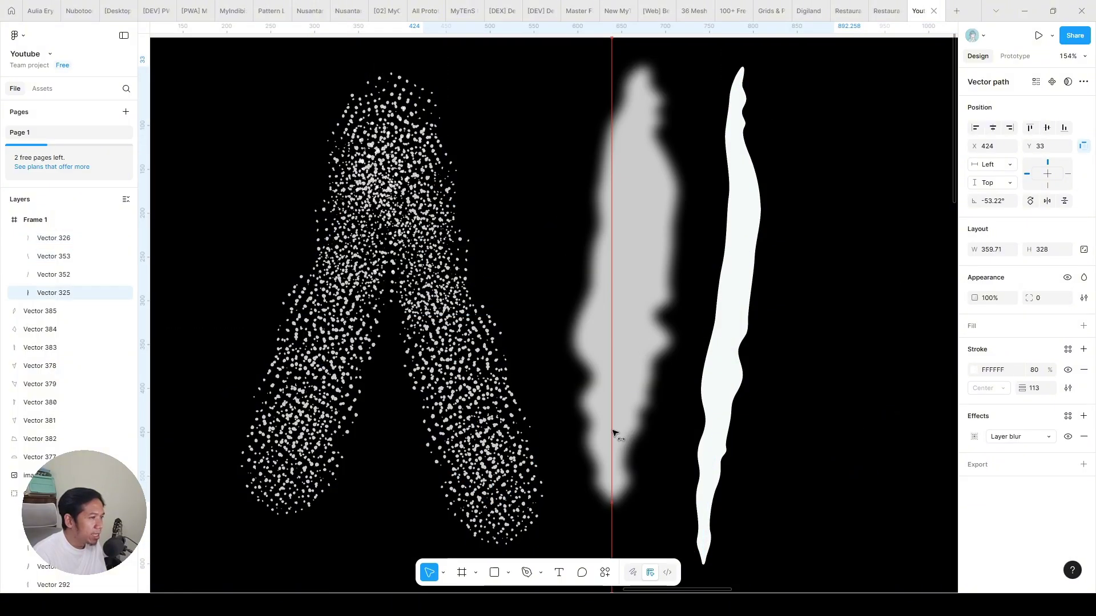
left_click_drag(847, 291, 766, 287)
mouse_move(670, 249)
left_mouse_down()
mouse_move(686, 255)
mouse_move(759, 222)
left_mouse_up()
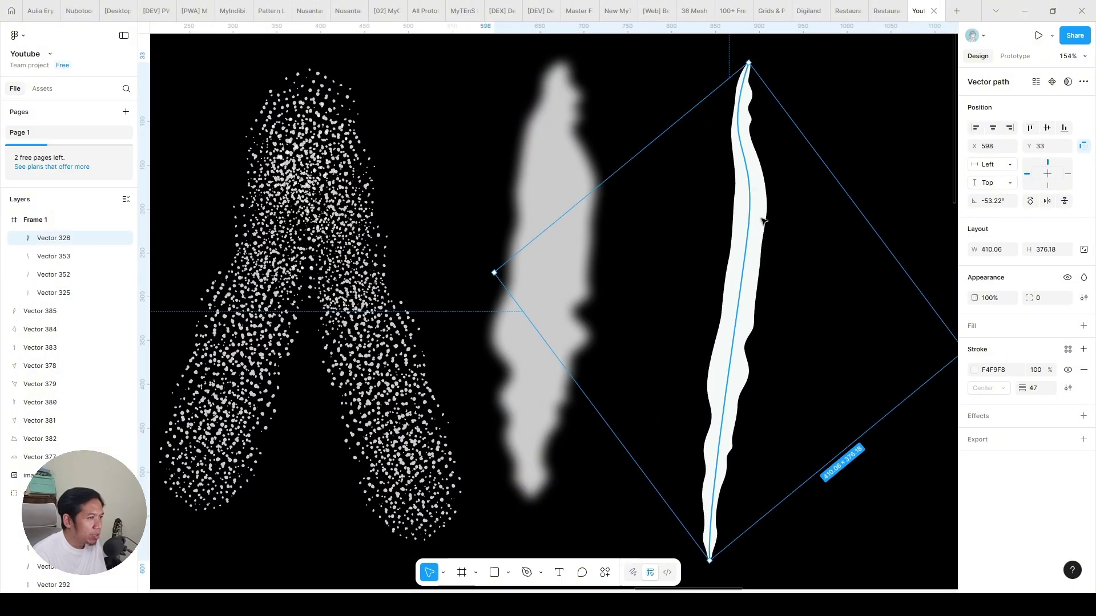
left_click(580, 210)
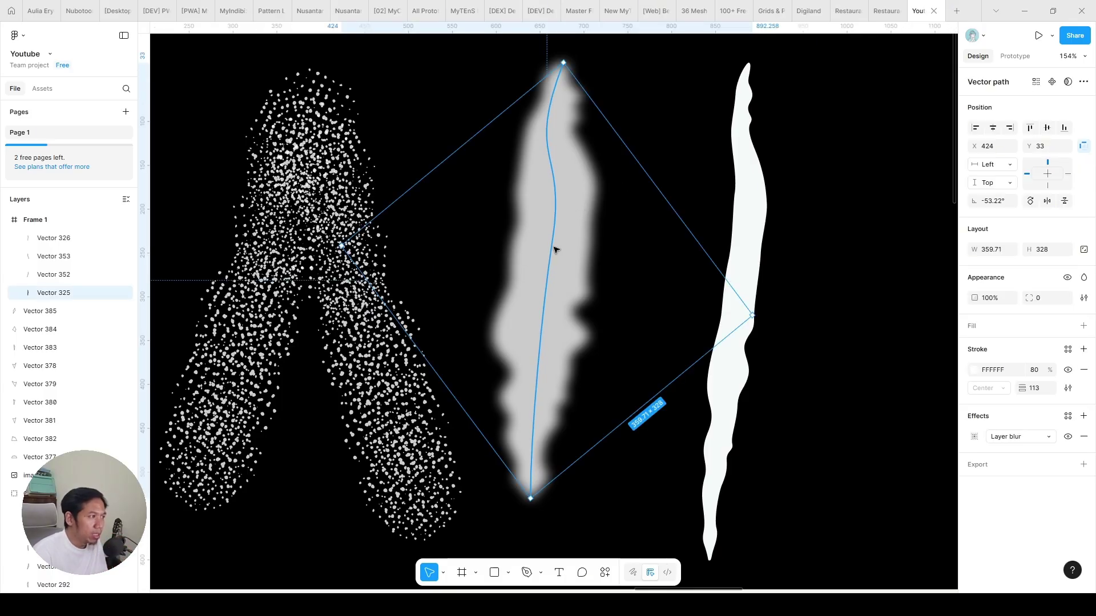
- Examine the dotted strokes in the black frame and compare them with the assembled waterfall in the illustration
scroll(451, 245, "left", 4)
left_click_drag(291, 126, 465, 204)
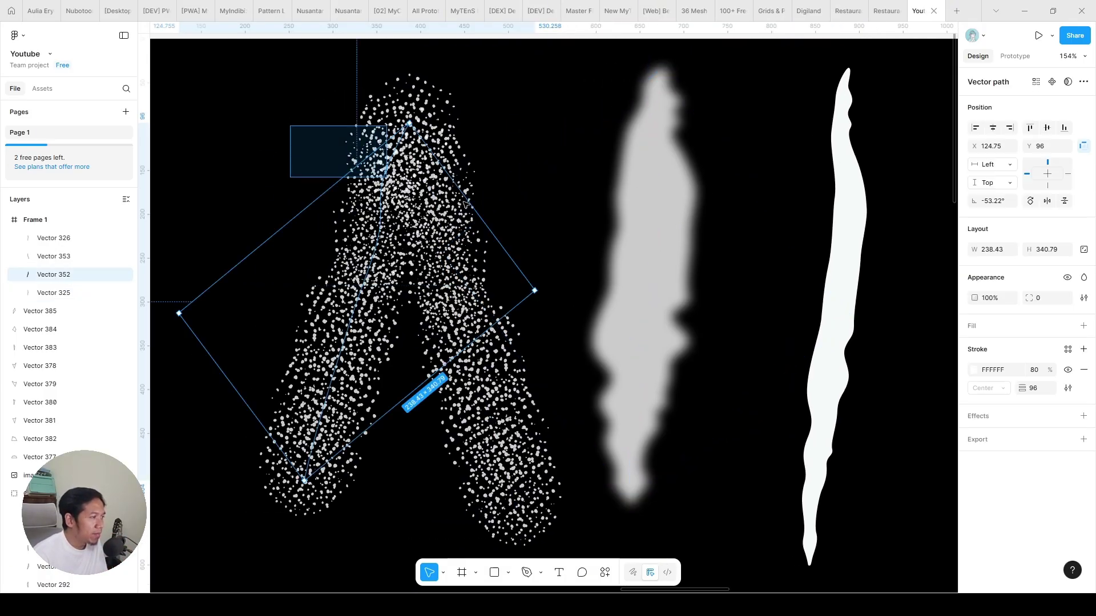
left_click(296, 167)
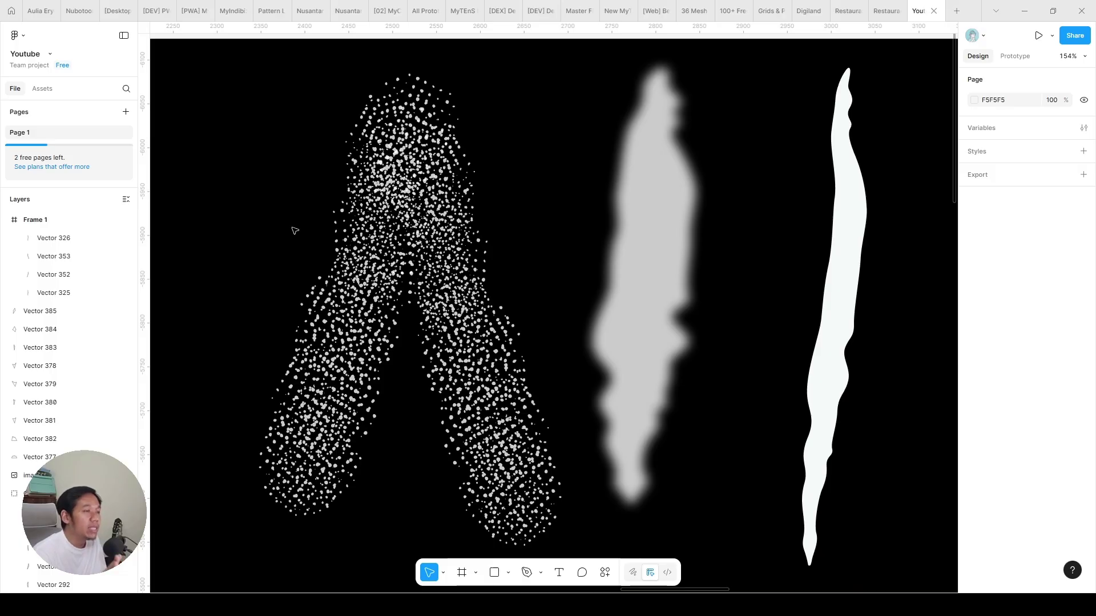
scroll(285, 233, "down", 3)
scroll(441, 242, "down", 3)
scroll(626, 59, "down", 5)
scroll(473, 277, "up", 3)
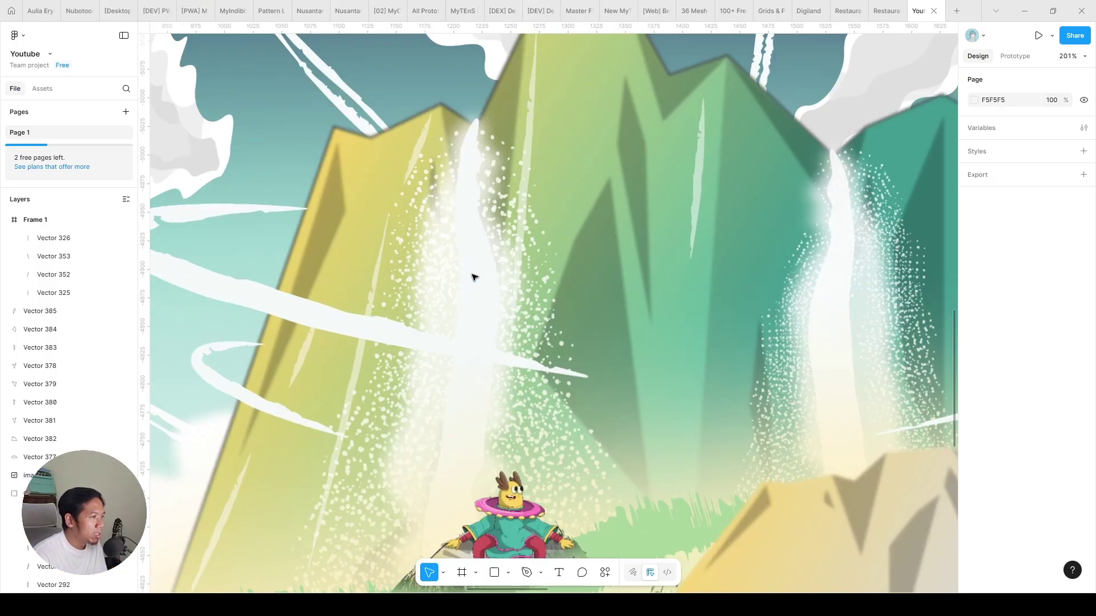
scroll(474, 277, "up", 3)
scroll(497, 263, "down", 3)
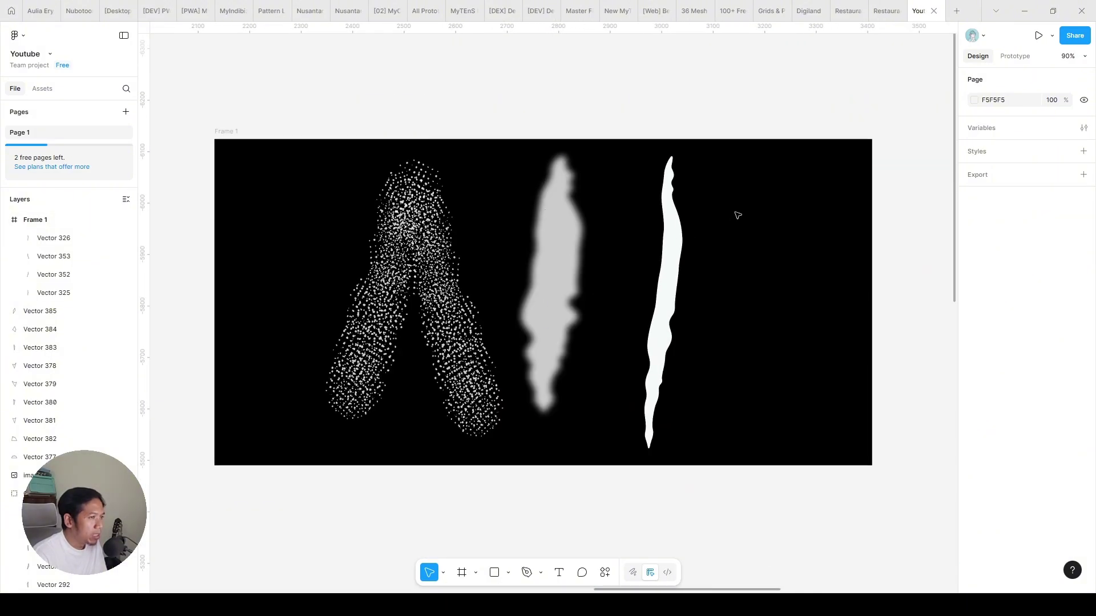
- Shift all four waterfall strokes toward the black frame's left edge and widen the frame considerably to the right
left_click_drag(736, 213, 350, 260)
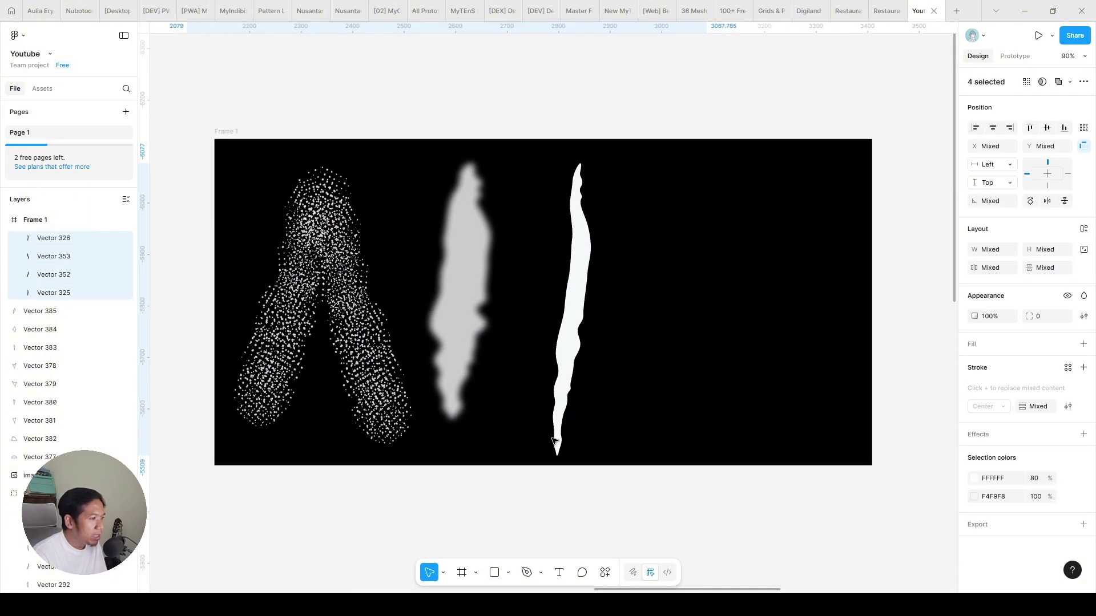
left_click(604, 518)
left_click(279, 174)
scroll(279, 174, "down", 3)
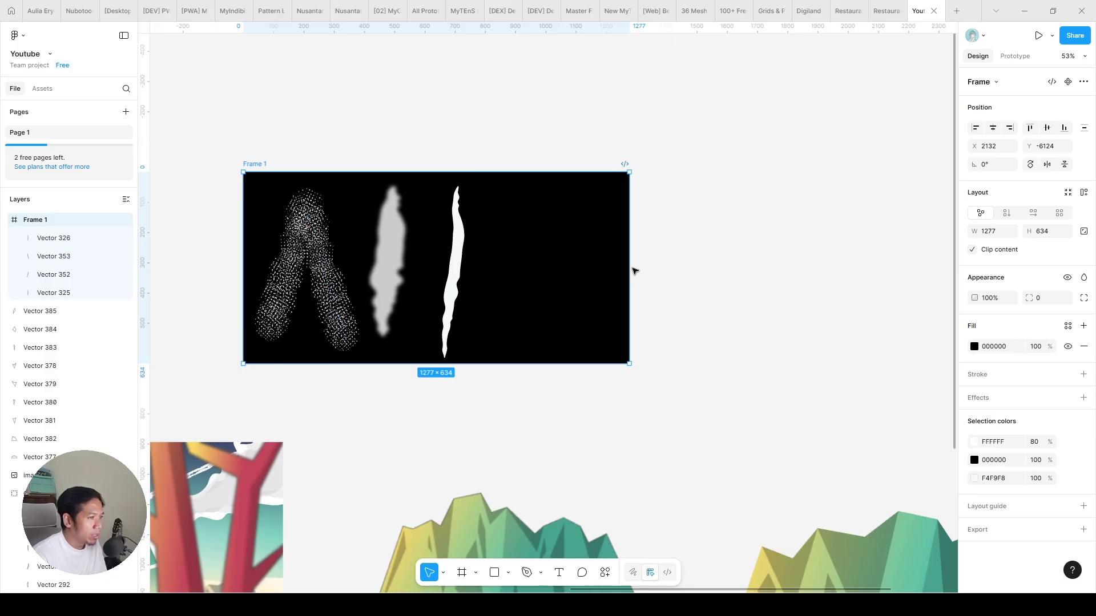
left_click_drag(631, 272, 861, 275)
left_click_drag(862, 275, 867, 275)
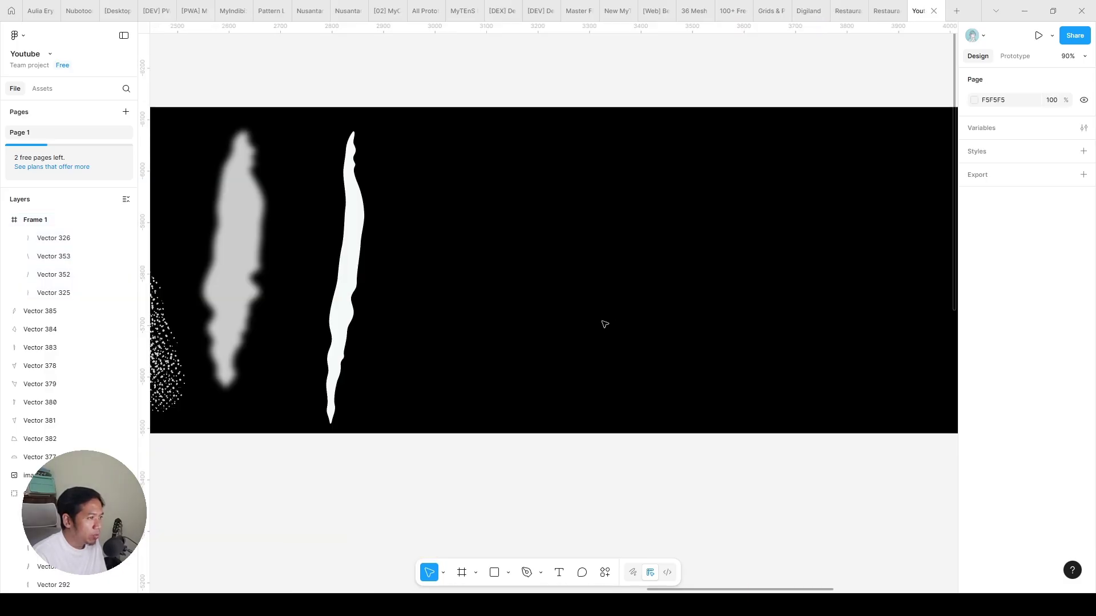
- Set up the Brush tool in draw mode with a pure white colour and the Biopic brush
left_click(635, 572)
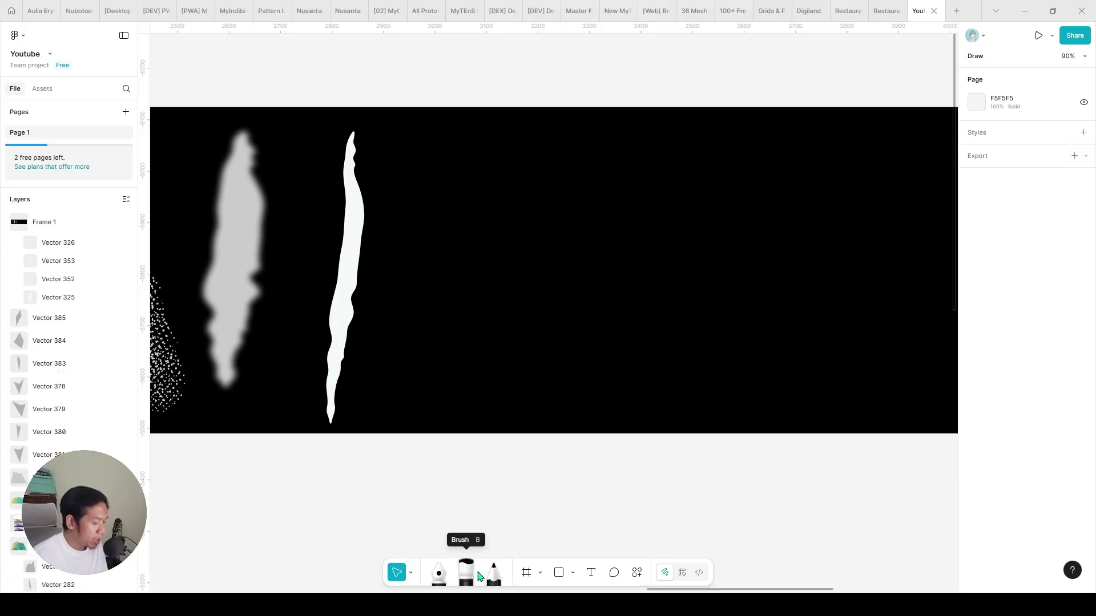
key("b")
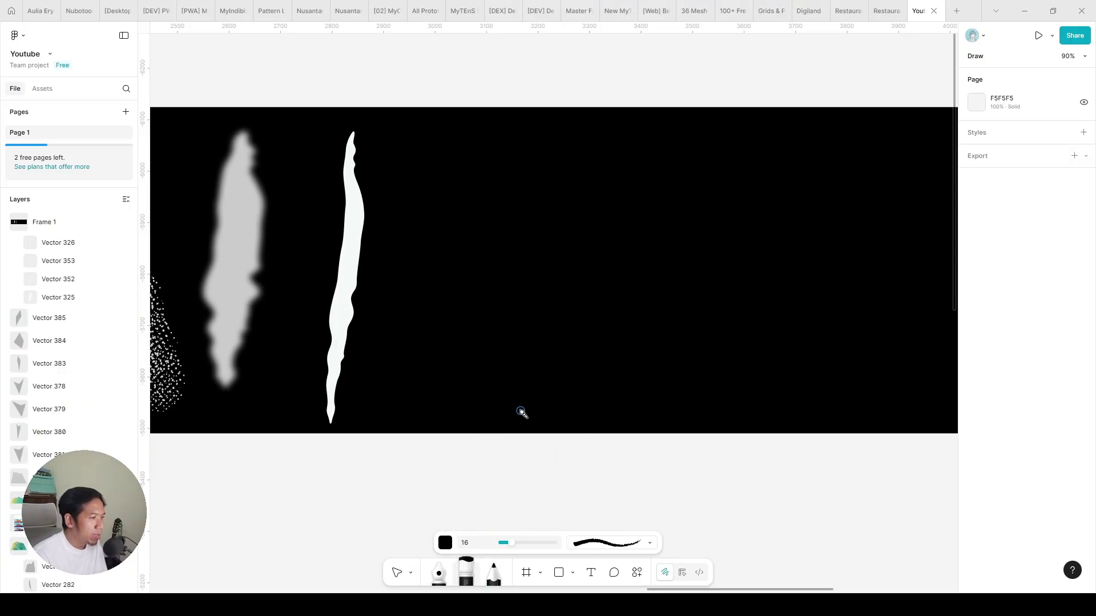
left_click(446, 545)
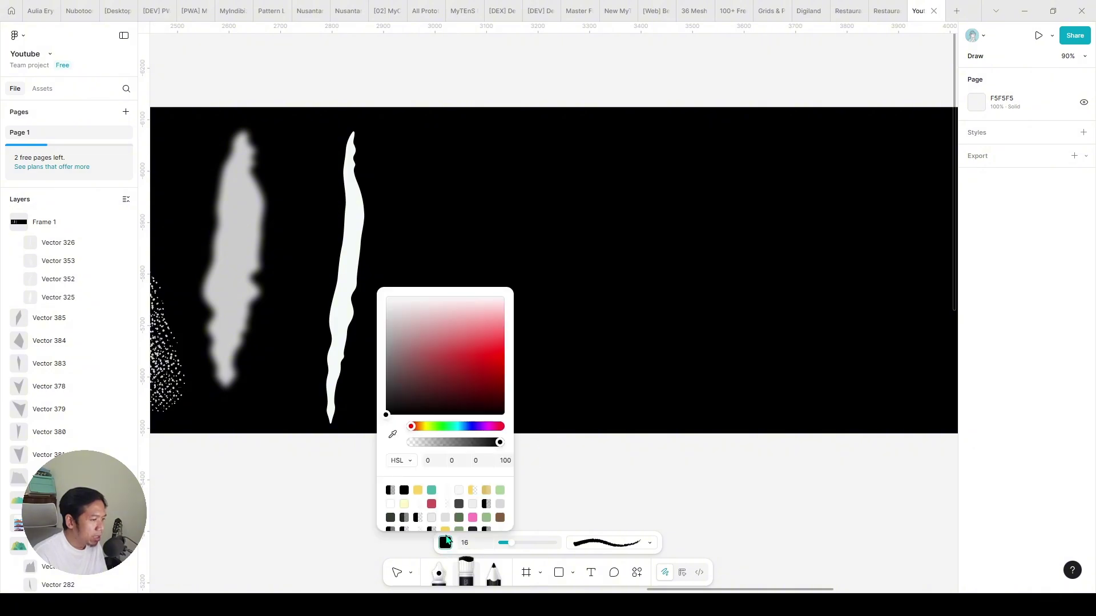
left_click_drag(402, 324, 381, 296)
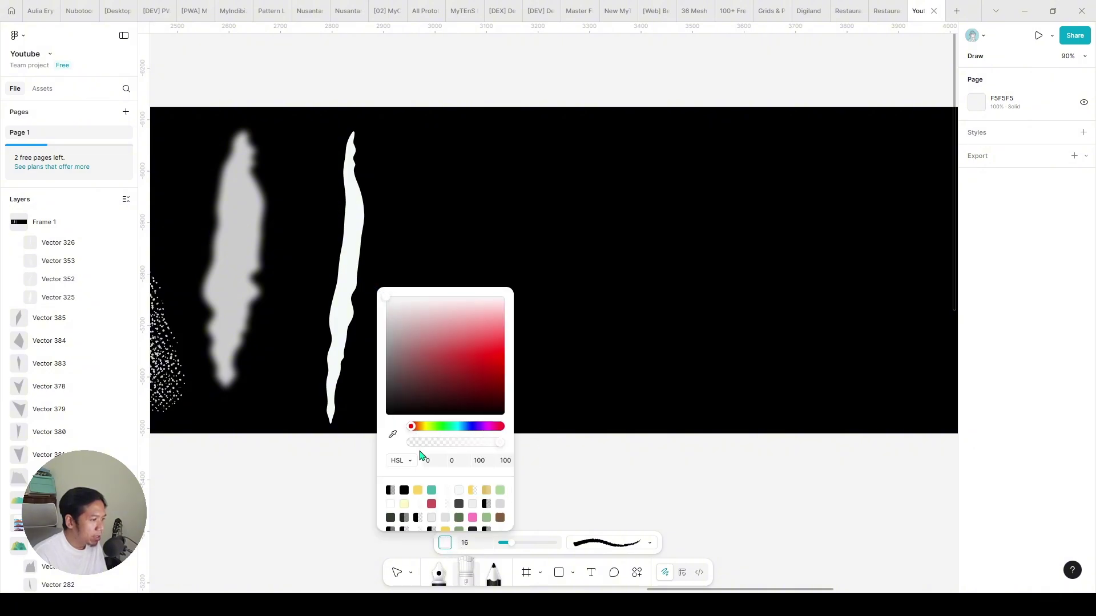
left_click(446, 545)
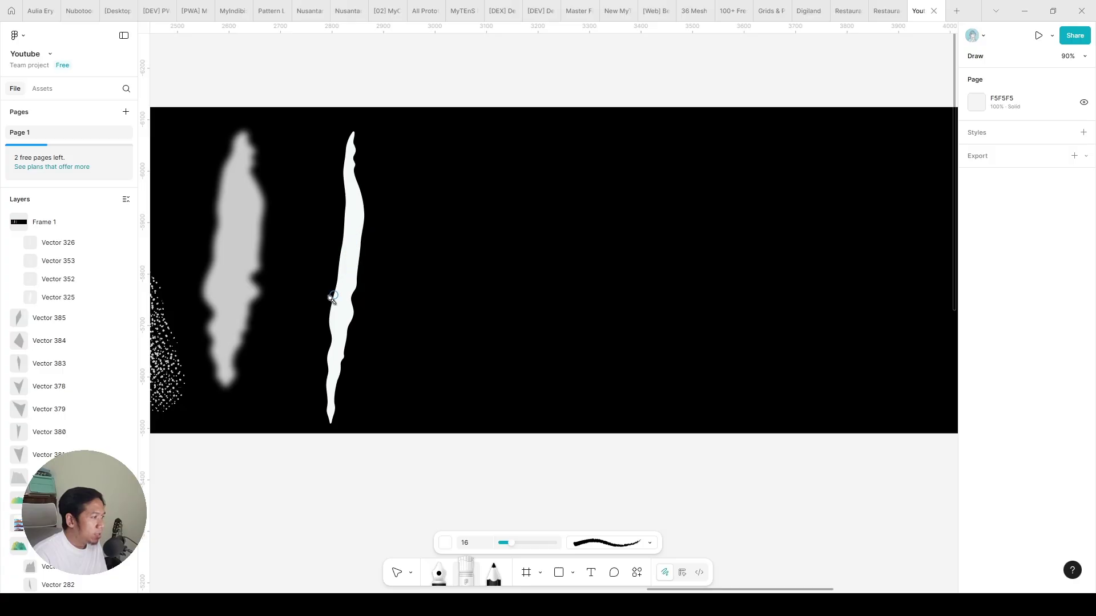
left_click(612, 551)
scroll(590, 451, "up", 3)
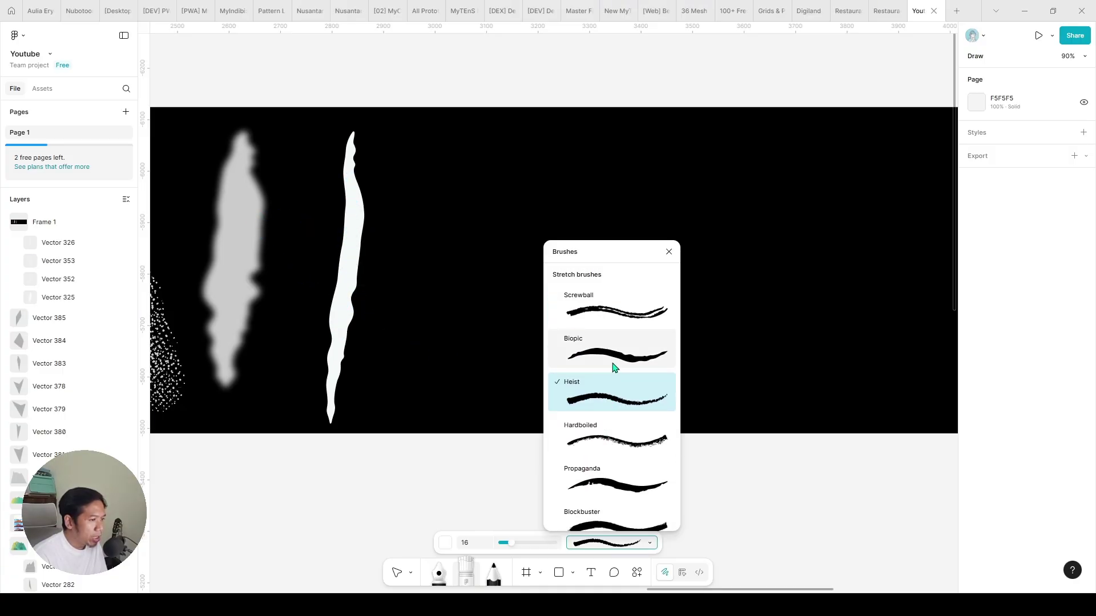
left_click(612, 360)
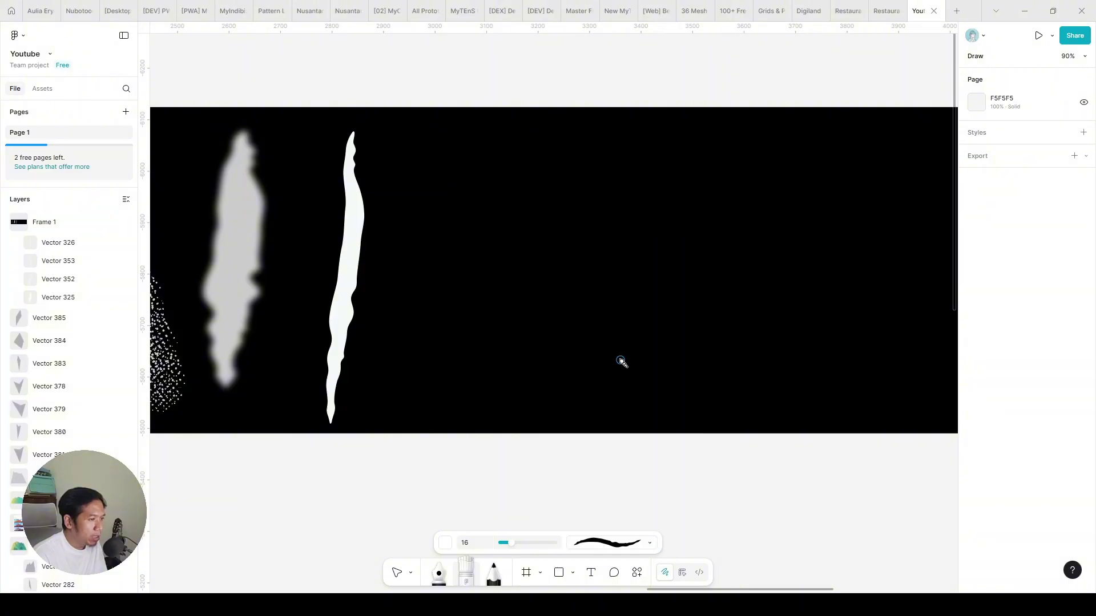
- Paint a slightly wavy vertical brush stroke about 35 × 457 in the empty area beside the solid waterfall stroke
left_click_drag(532, 167, 529, 396)
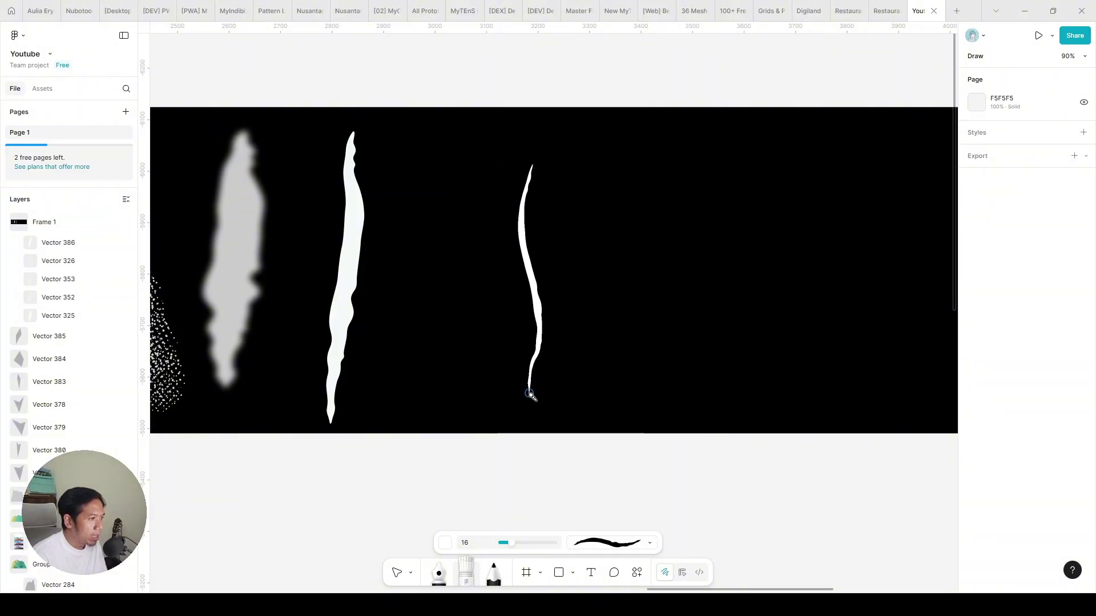
key("Escape")
scroll(486, 227, "up", 3)
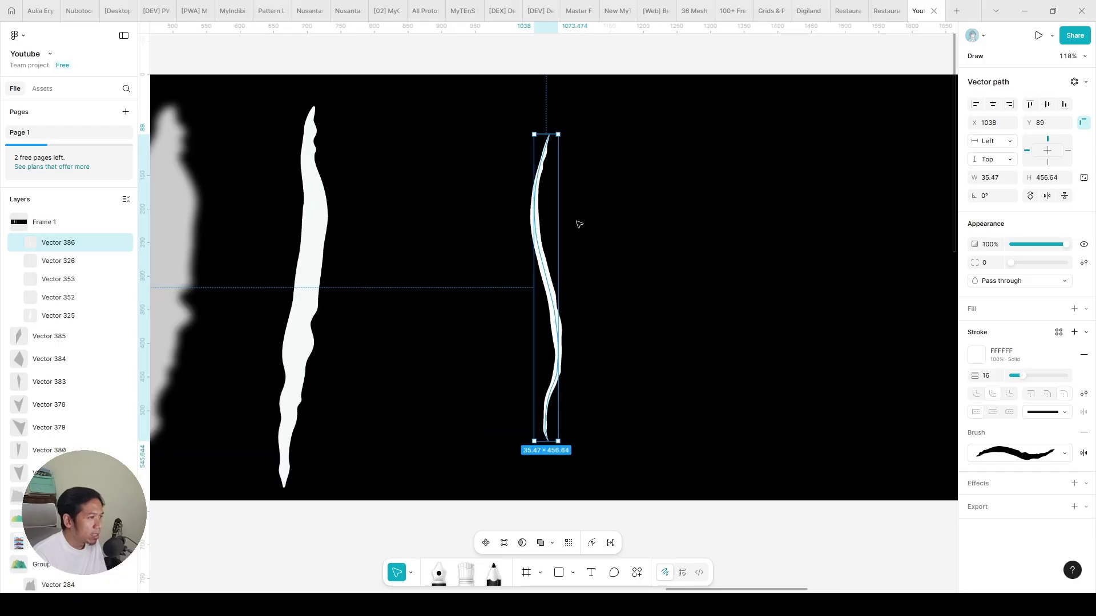
- Set the new brush stroke's weight to 40 and move it to X 1097, Y 81
type("0")
key("Return")
left_click(995, 379)
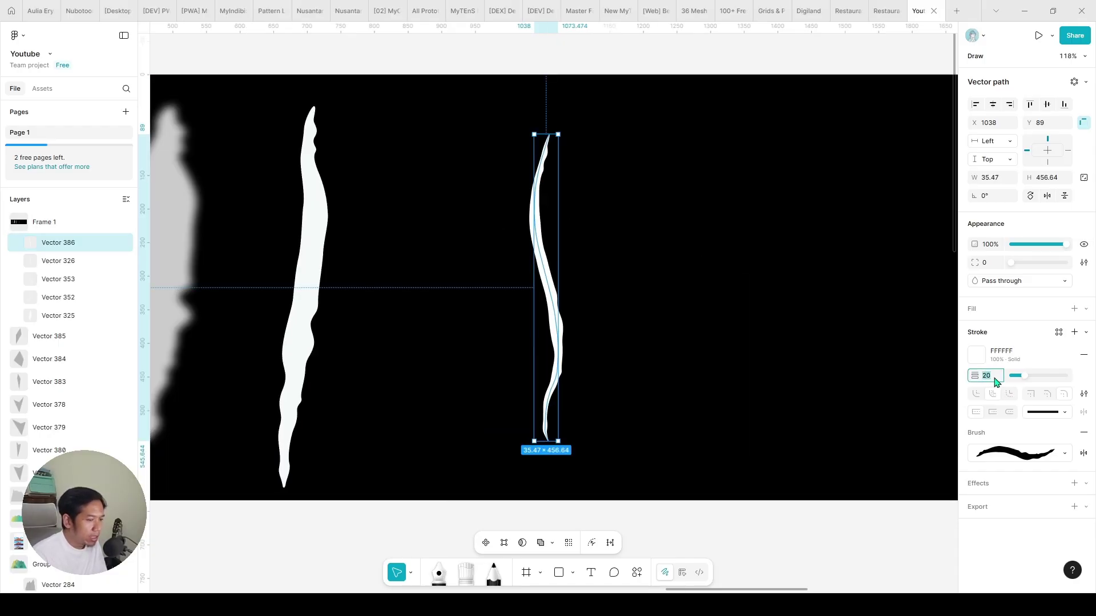
type("40")
key("Return")
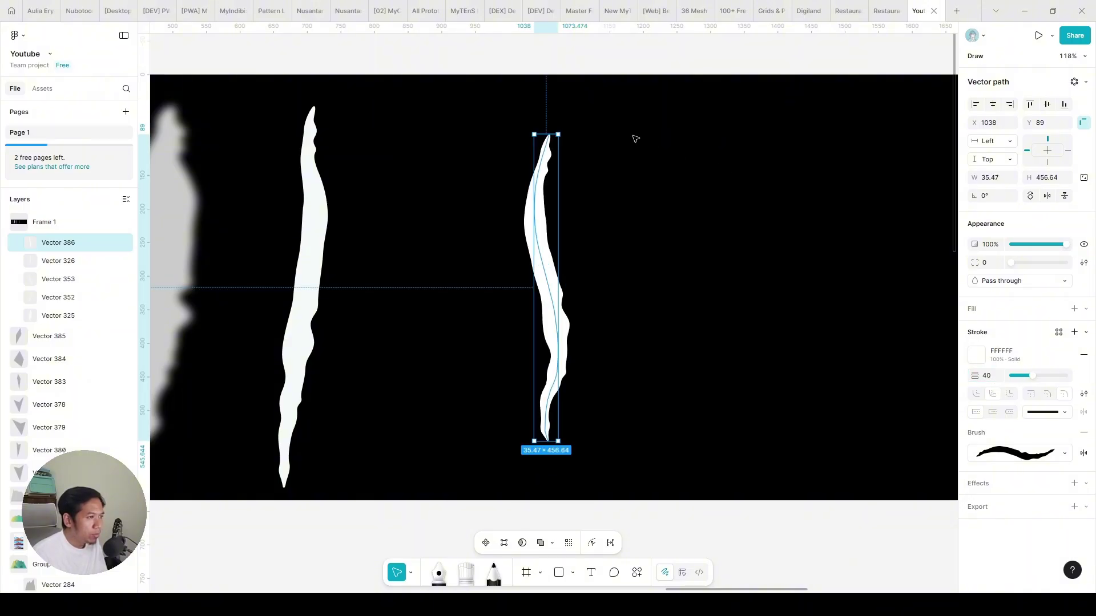
left_click_drag(540, 212, 579, 211)
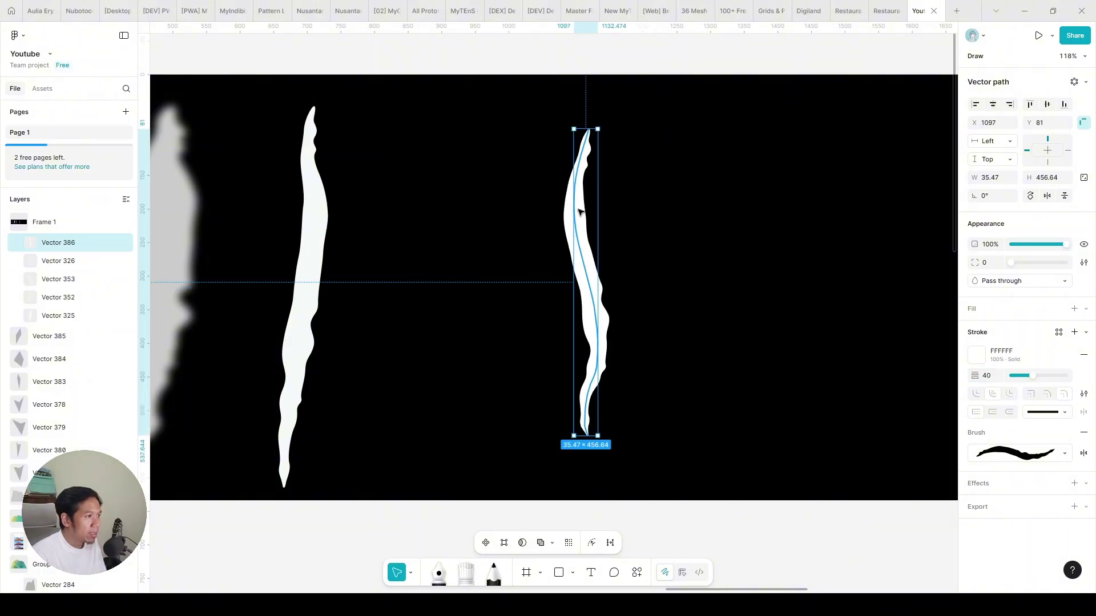
left_click_drag(432, 237, 452, 238)
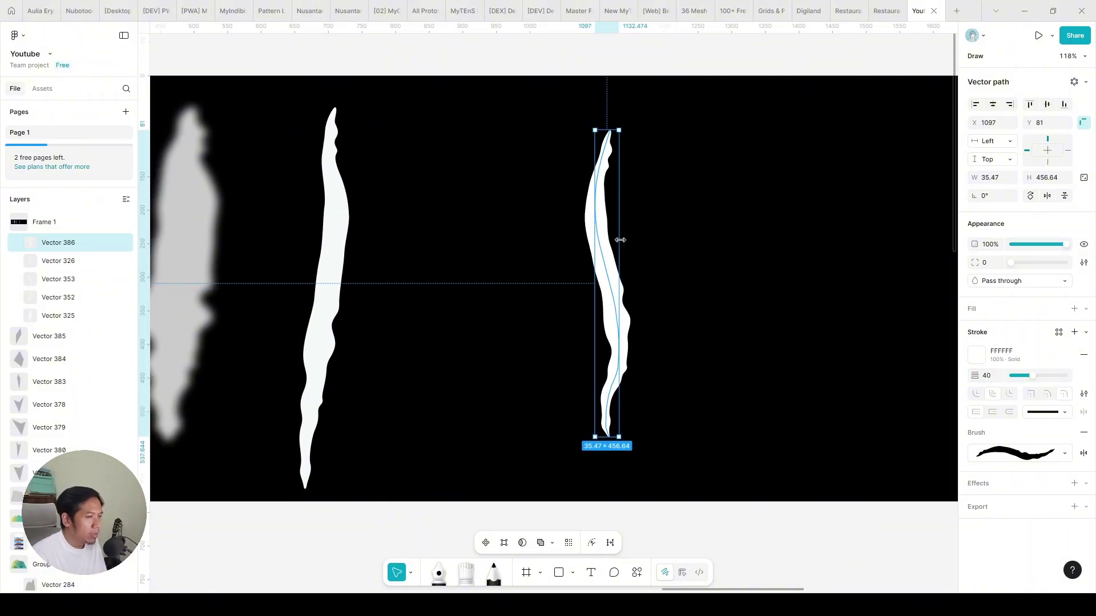
left_click(416, 235)
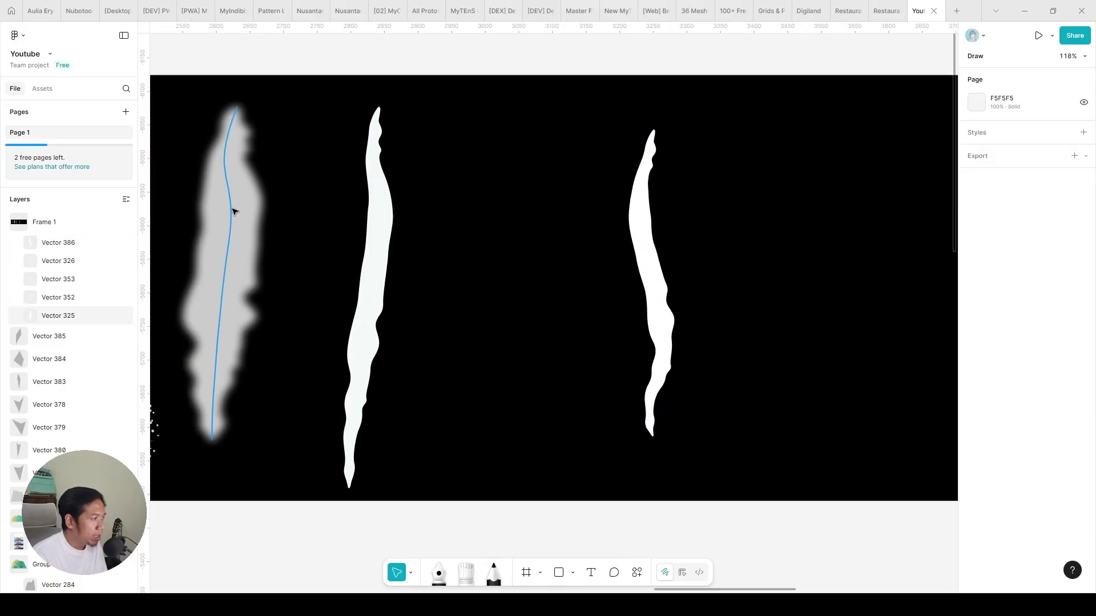
- Check the original blurred stroke for reference and duplicate the new solid stroke to X 1274, Y 81
left_click(234, 212)
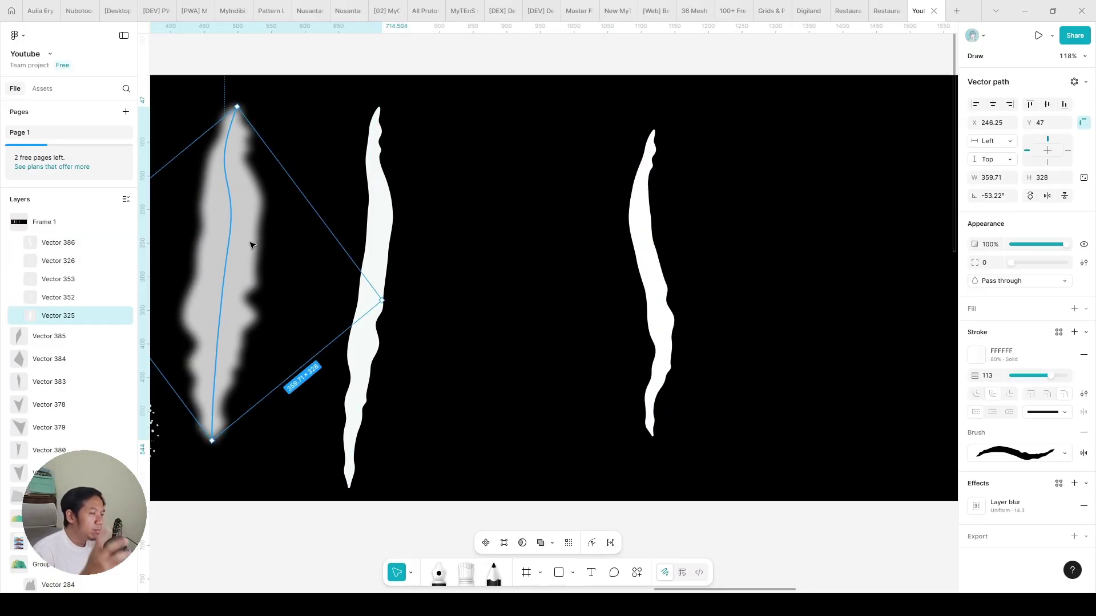
left_click(653, 234)
scroll(650, 231, "right", 2)
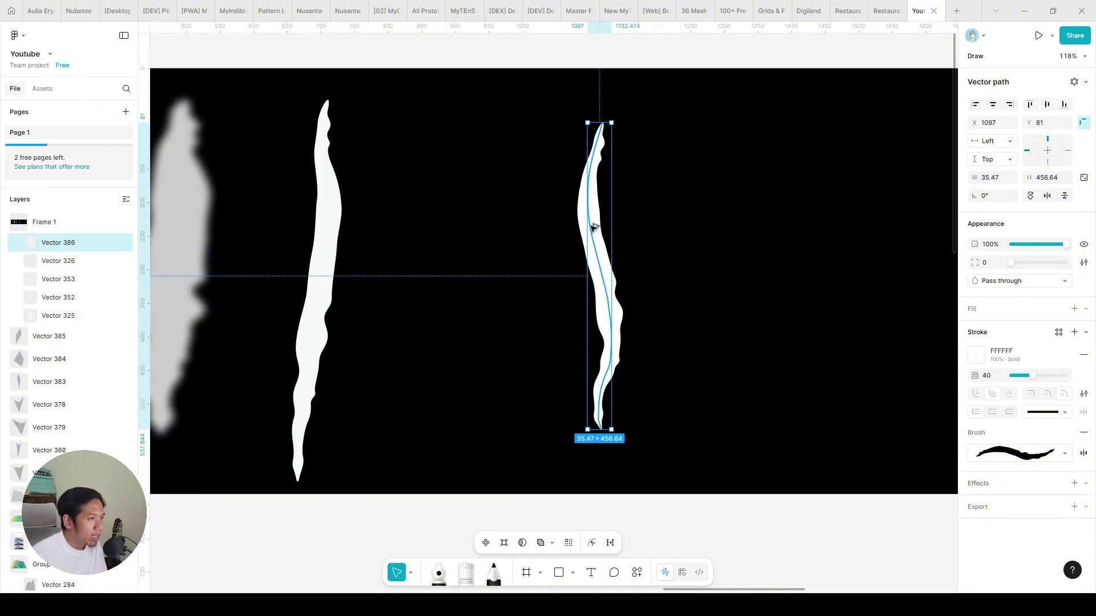
left_click_drag(659, 236, 721, 237)
left_click(588, 218)
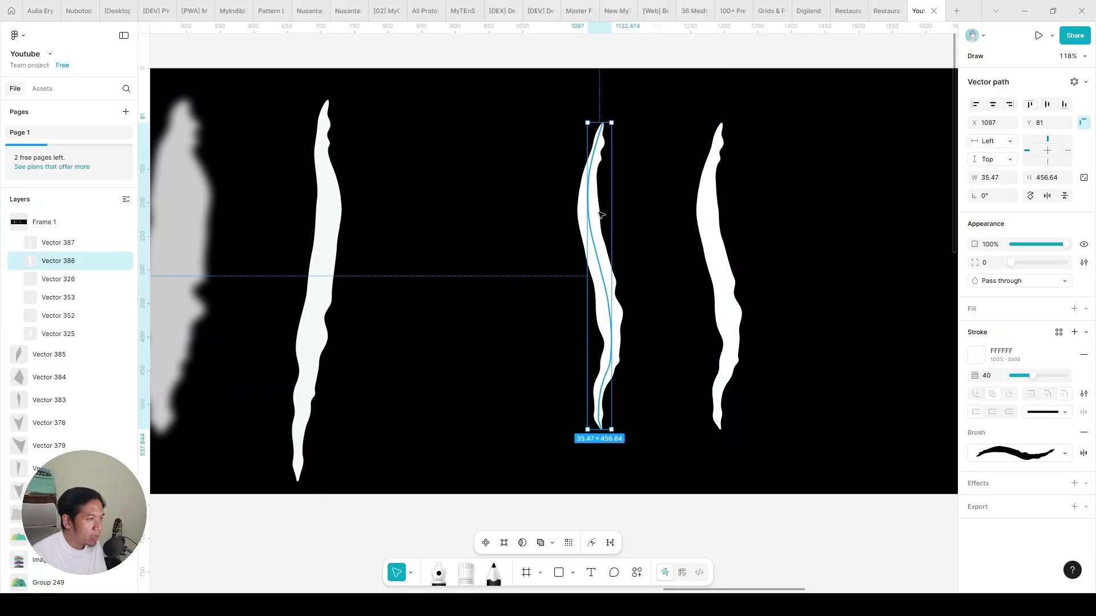
scroll(607, 230, "right", 7)
- Set the duplicate's stroke weight to 60 and give it a uniform layer blur of 51
left_click(530, 242)
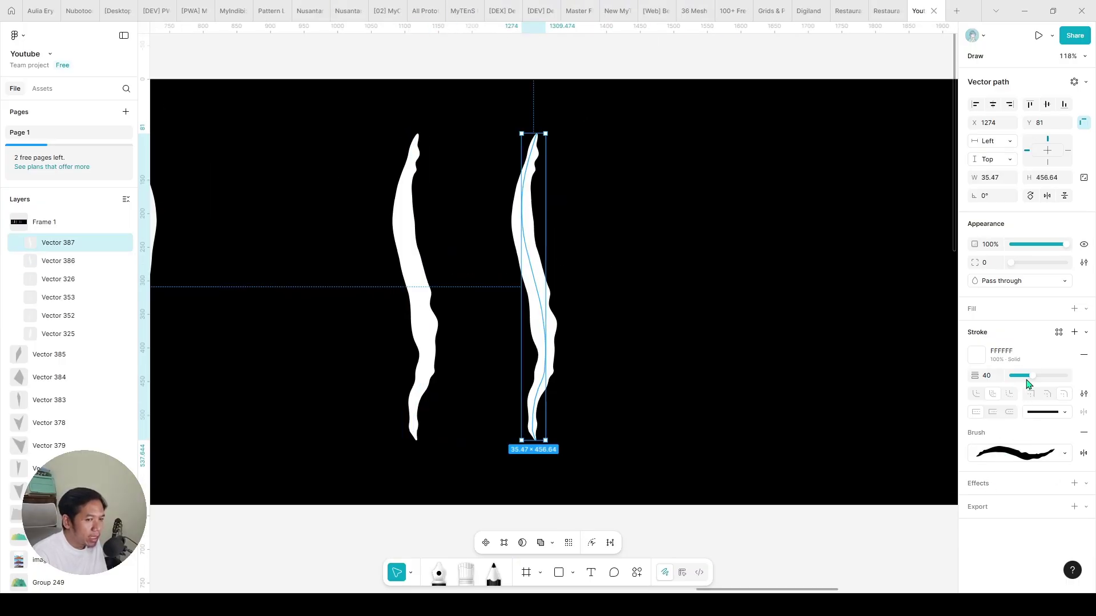
left_click_drag(1027, 379, 1037, 380)
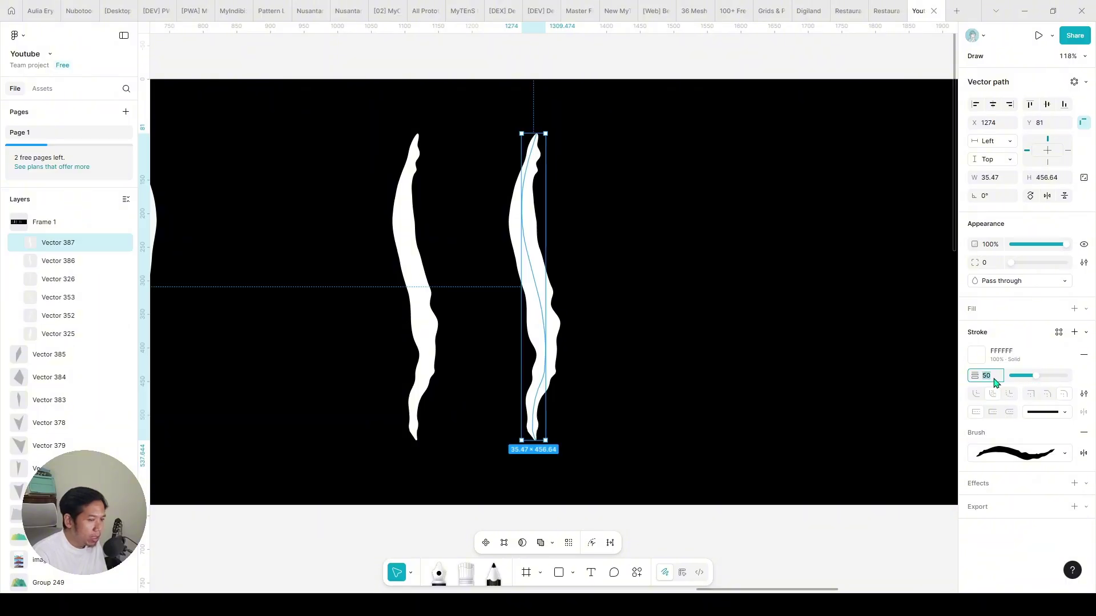
type("60")
key("Return")
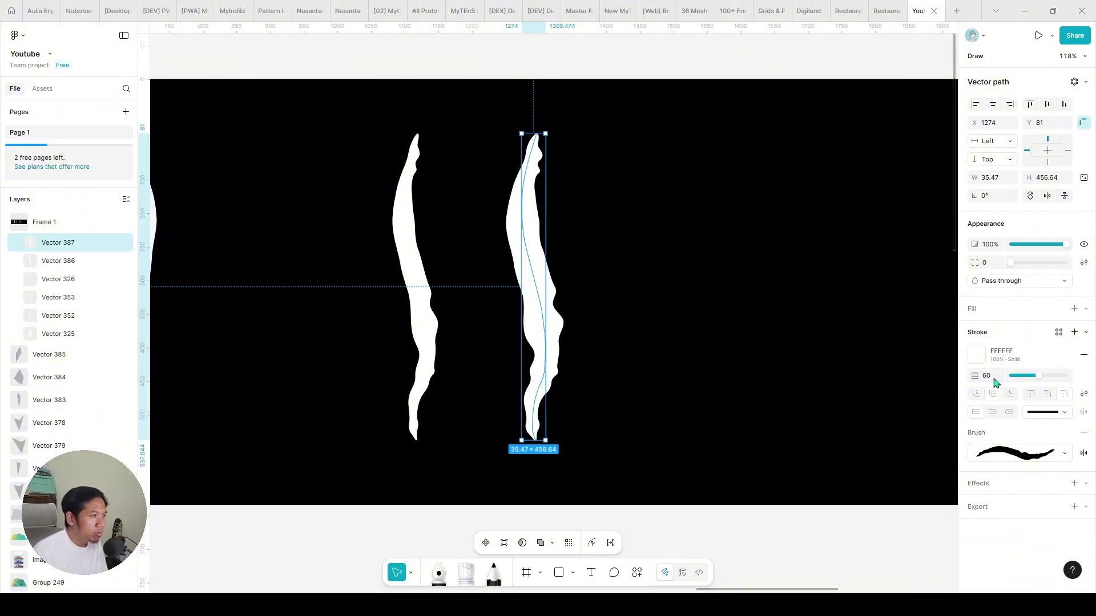
left_click(990, 483)
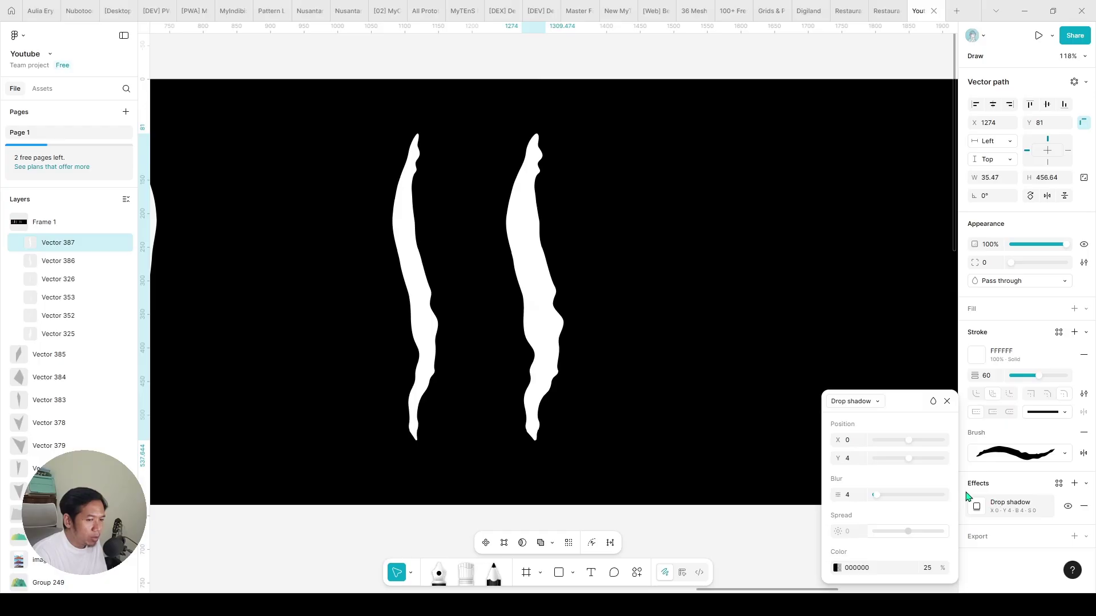
left_click(855, 401)
left_click(854, 416)
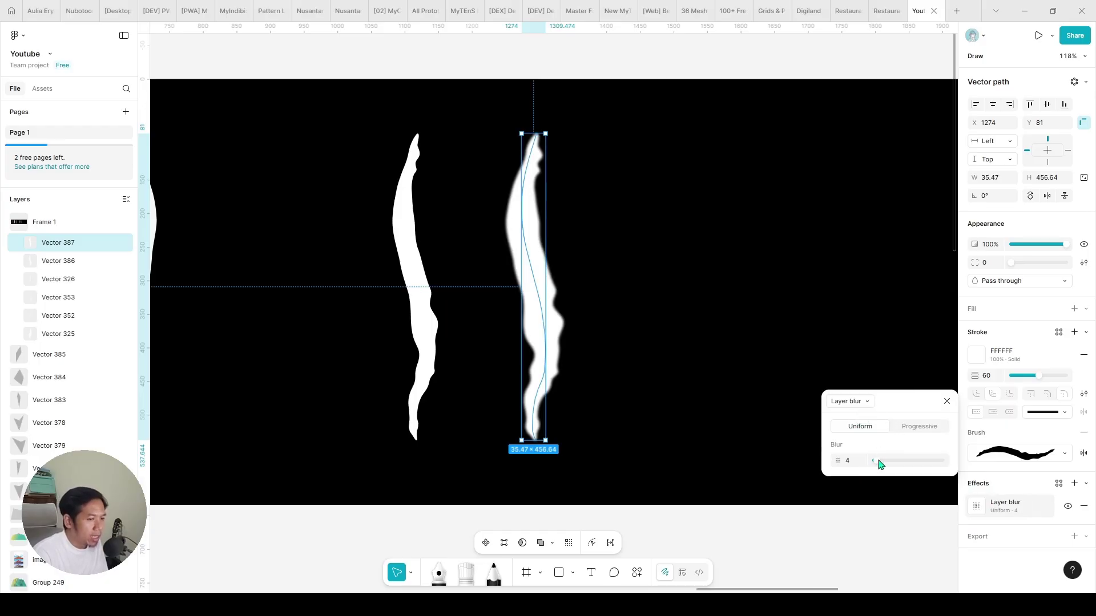
left_click_drag(879, 464, 911, 462)
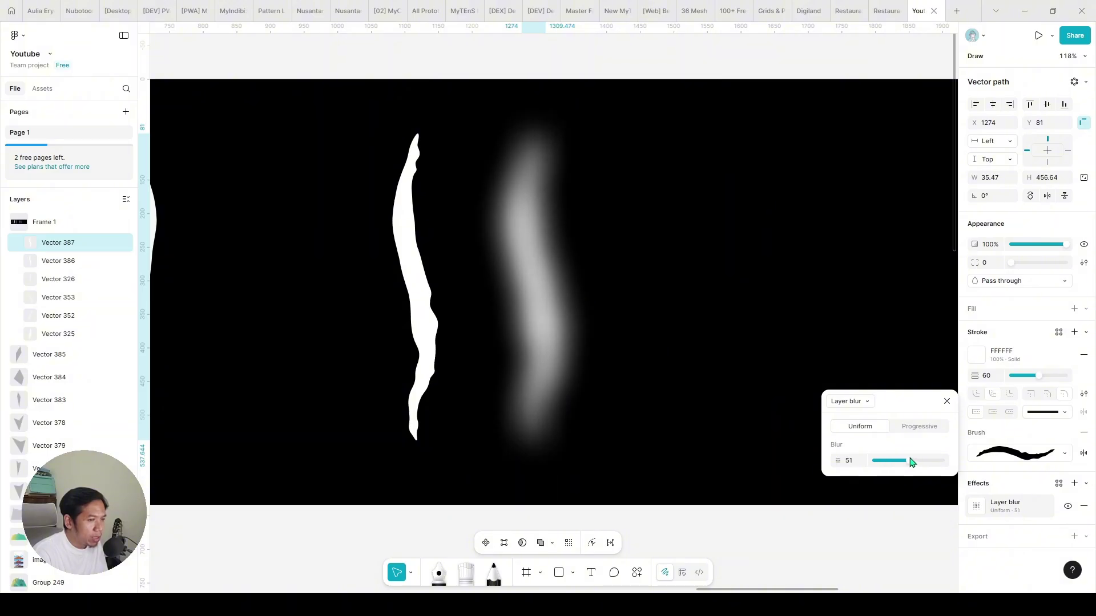
- Test the blurred copy as a glow over the new solid stroke, and place it beside that stroke at X 1247, Y 81
mouse_move(534, 254)
left_mouse_down()
mouse_move(416, 247)
mouse_move(402, 236)
left_mouse_up()
left_click(437, 281)
scroll(437, 281, "down", 3)
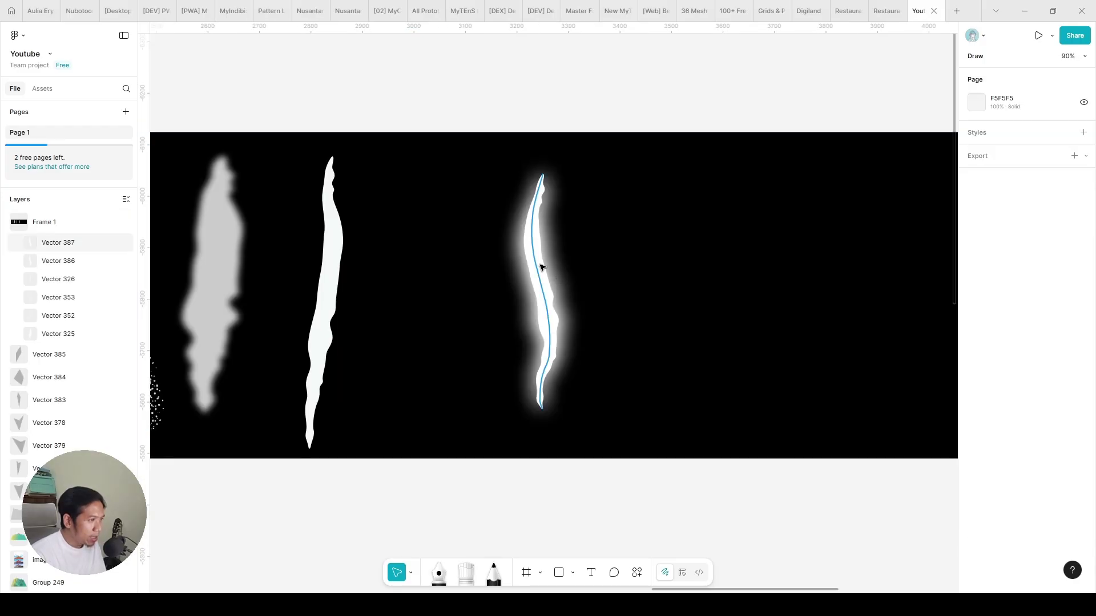
left_click_drag(543, 264, 617, 265)
left_click(580, 257)
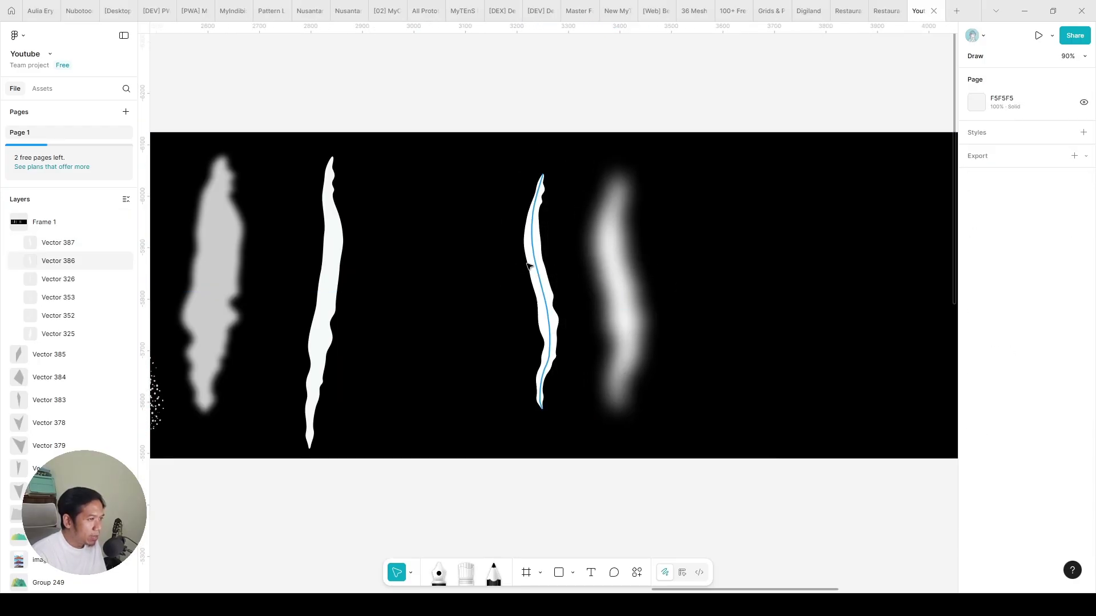
- Inspect the new solid and blurred strokes up close and compare them with the original dotted, blurred and solid strokes
scroll(691, 264, "up", 5)
left_click(435, 262)
left_click(551, 257)
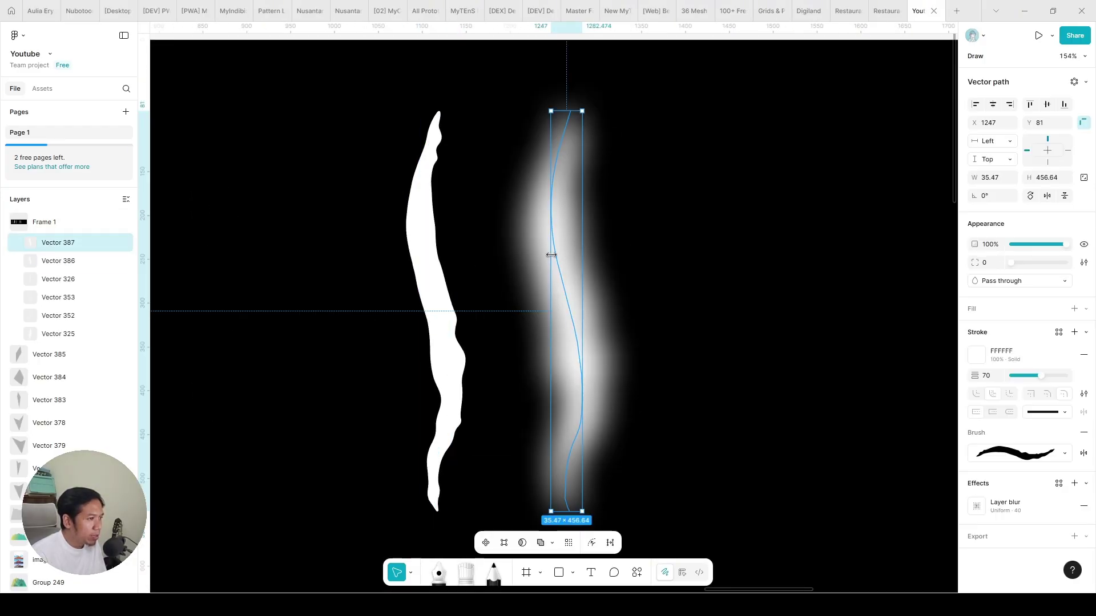
scroll(551, 257, "down", 5)
left_click(448, 178)
scroll(252, 274, "up", 2)
scroll(197, 275, "up", 4)
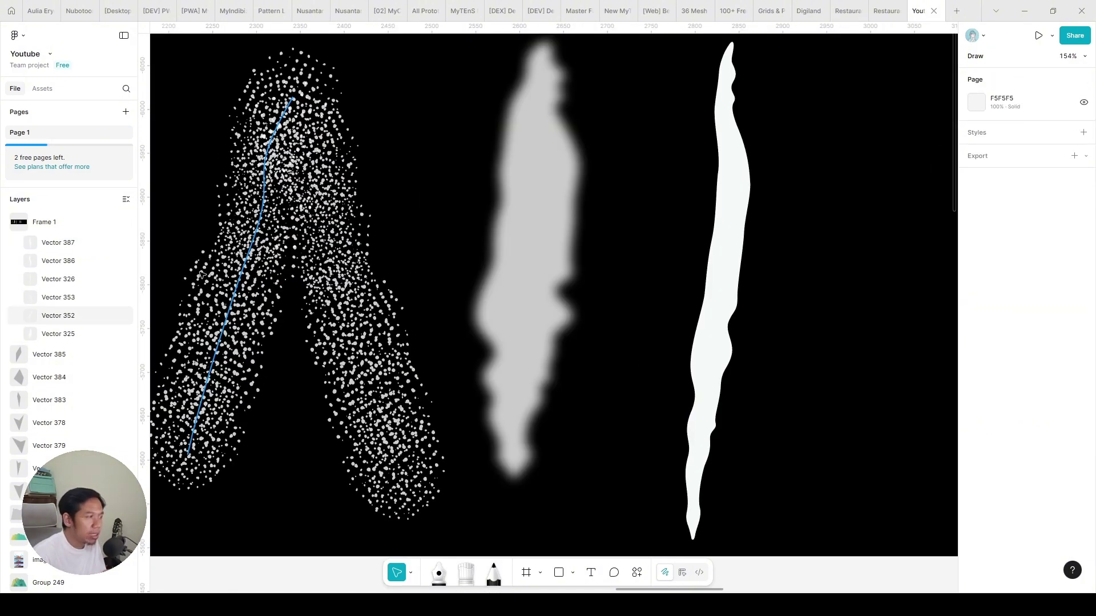
scroll(382, 260, "down", 3)
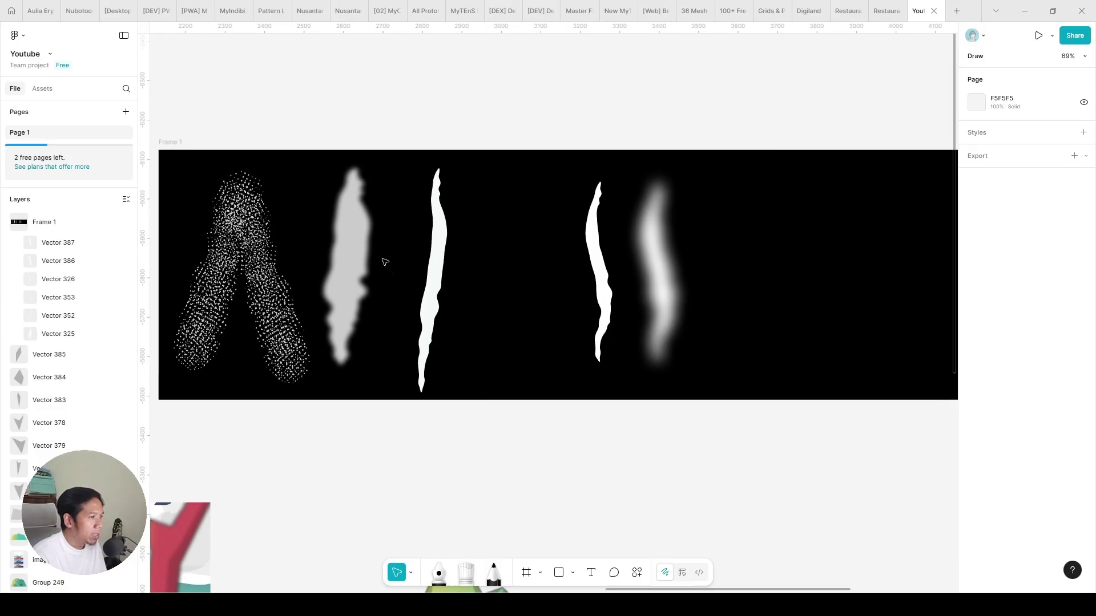
- Duplicate the new solid stroke beyond the blurred one, placing it at X 1435.78, Y 82.61 with a rotation of -12.56°
scroll(511, 208, "right", 5)
scroll(521, 243, "up", 3)
left_click(409, 280)
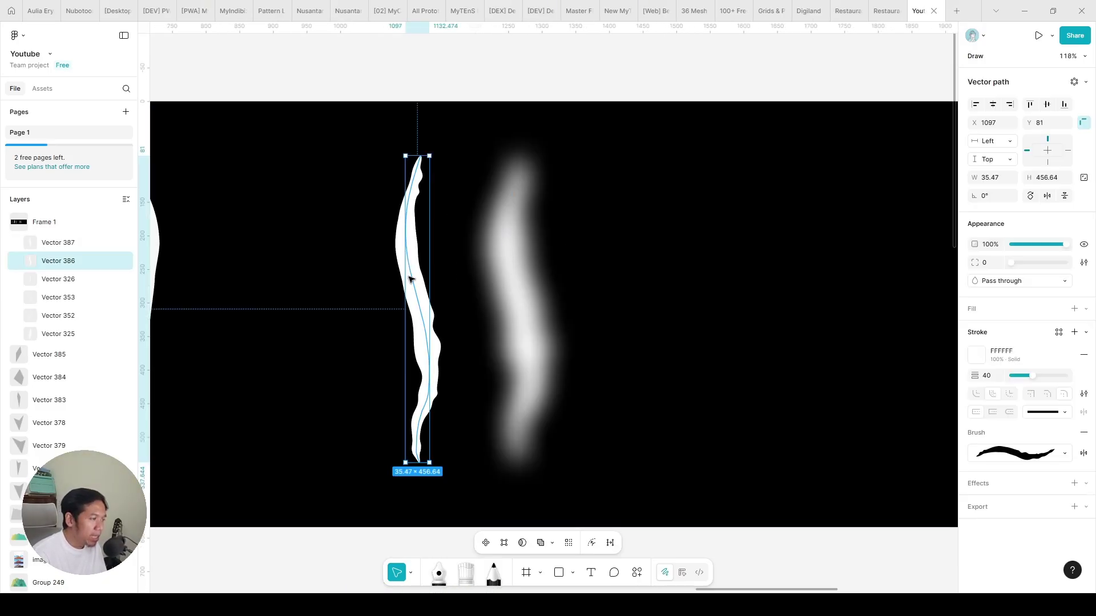
left_click_drag(414, 274, 676, 275)
scroll(768, 269, "right", 3)
left_click_drag(545, 150, 576, 165)
left_click(563, 98)
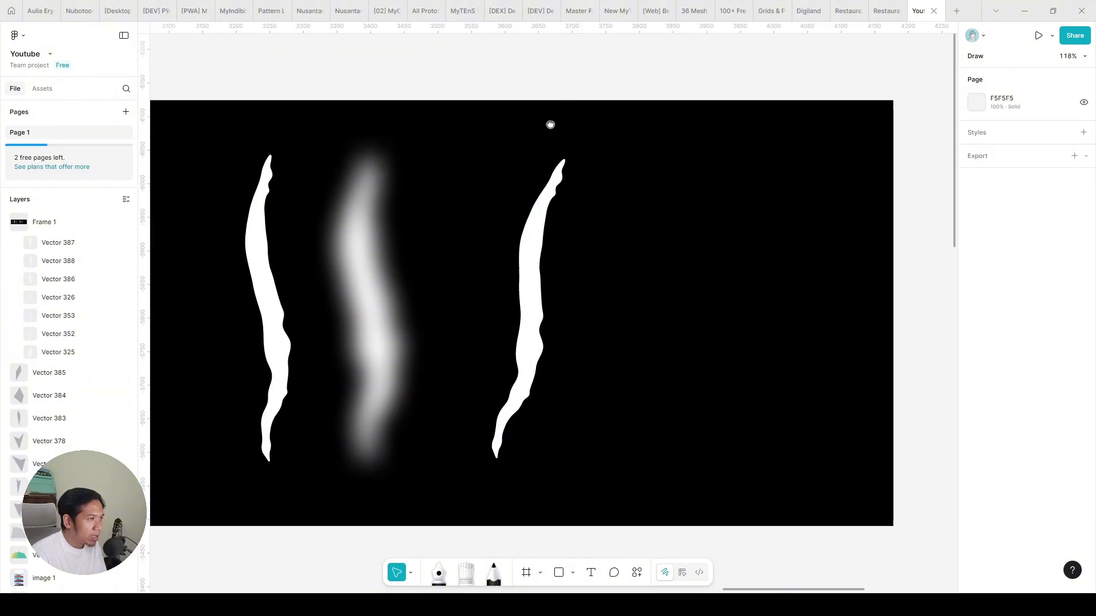
- Change the rotated copy's brush from Biopic to the Vaporwave scatter brush
scroll(519, 183, "right", 2)
left_click(489, 244)
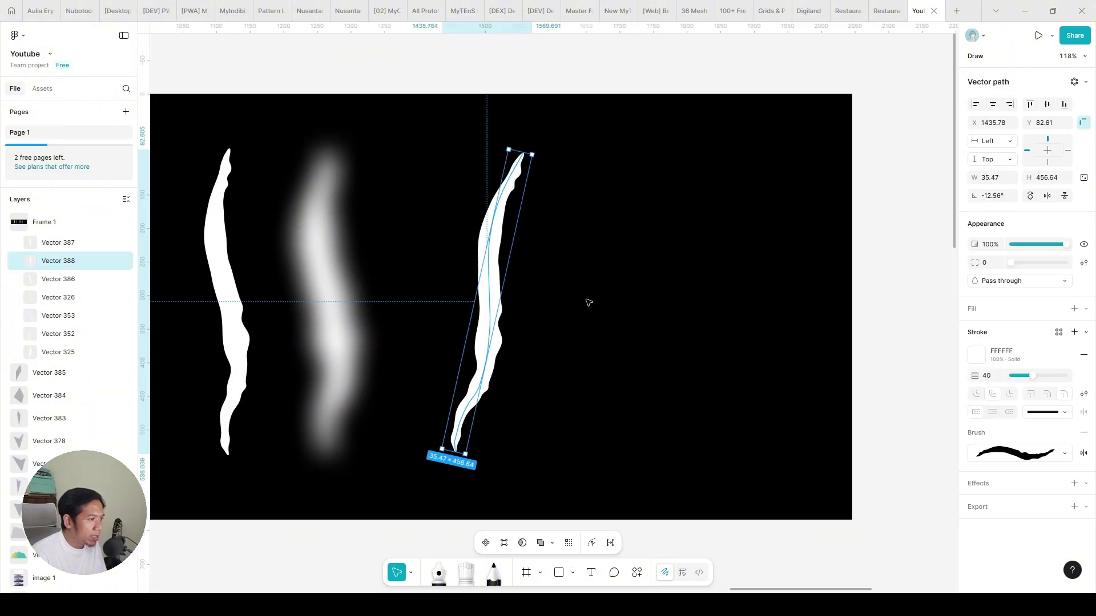
left_click(1035, 460)
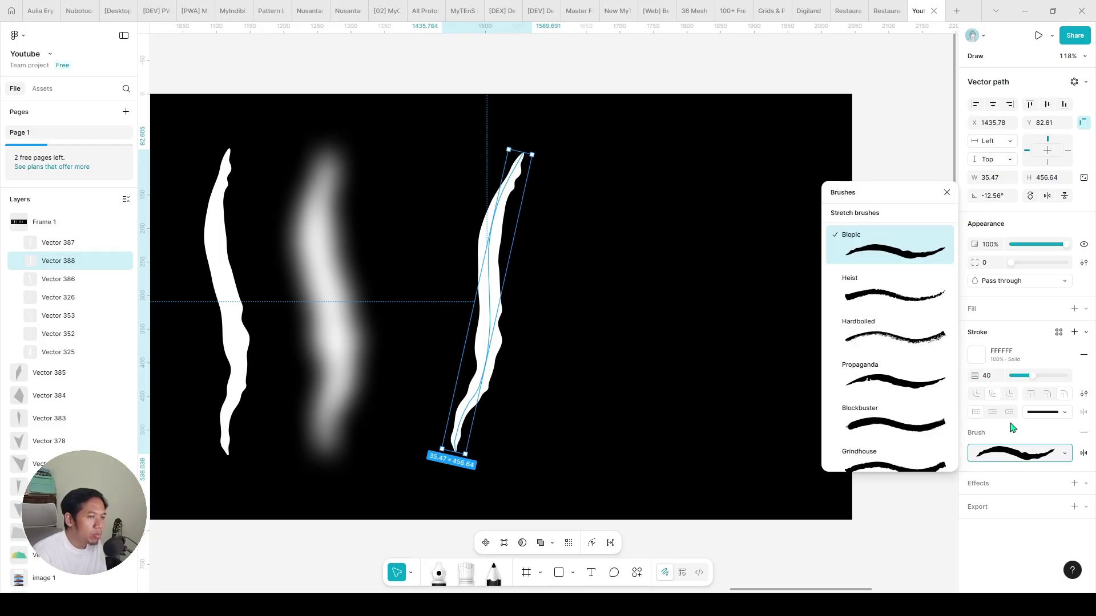
scroll(913, 273, "down", 6)
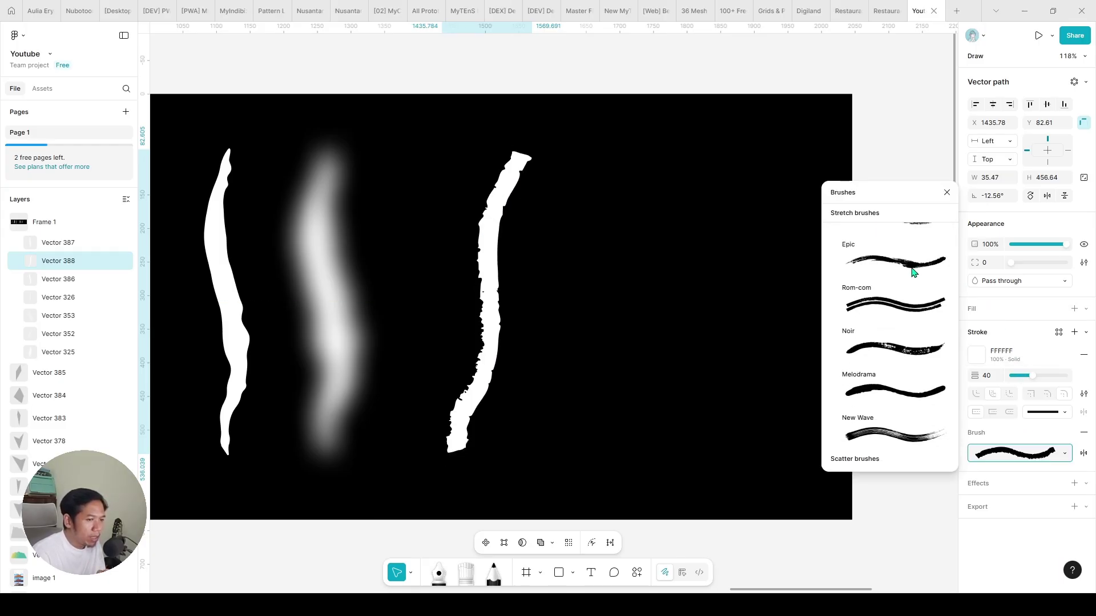
scroll(913, 274, "down", 3)
left_click(898, 299)
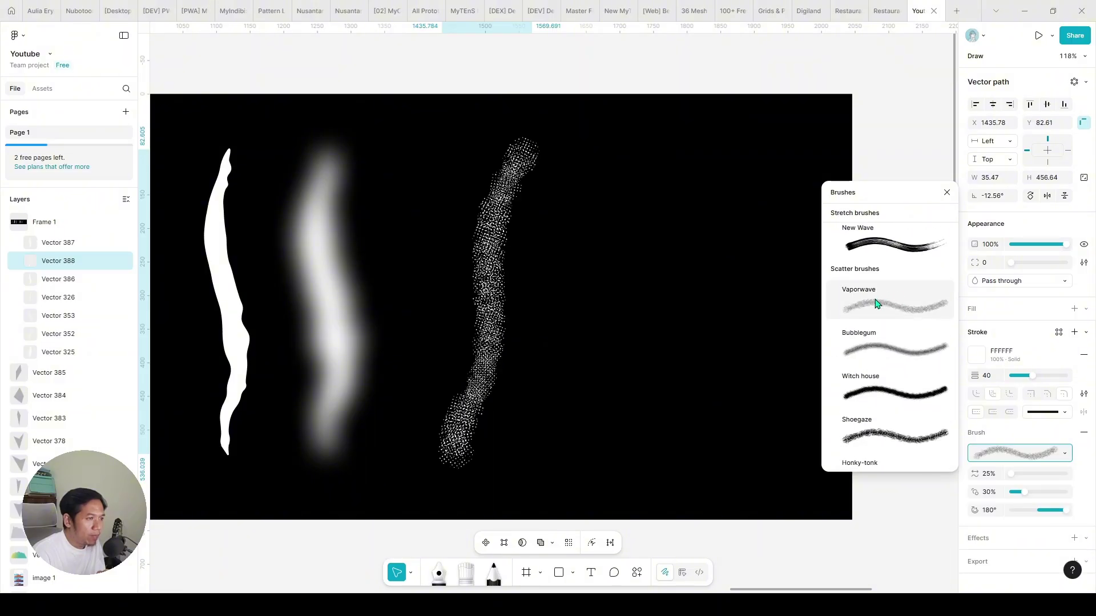
key("Escape")
left_click(543, 255)
- Inspect the new dotted stroke up close and compare it with the original dotted, blurred and solid strokes
scroll(440, 257, "up", 3)
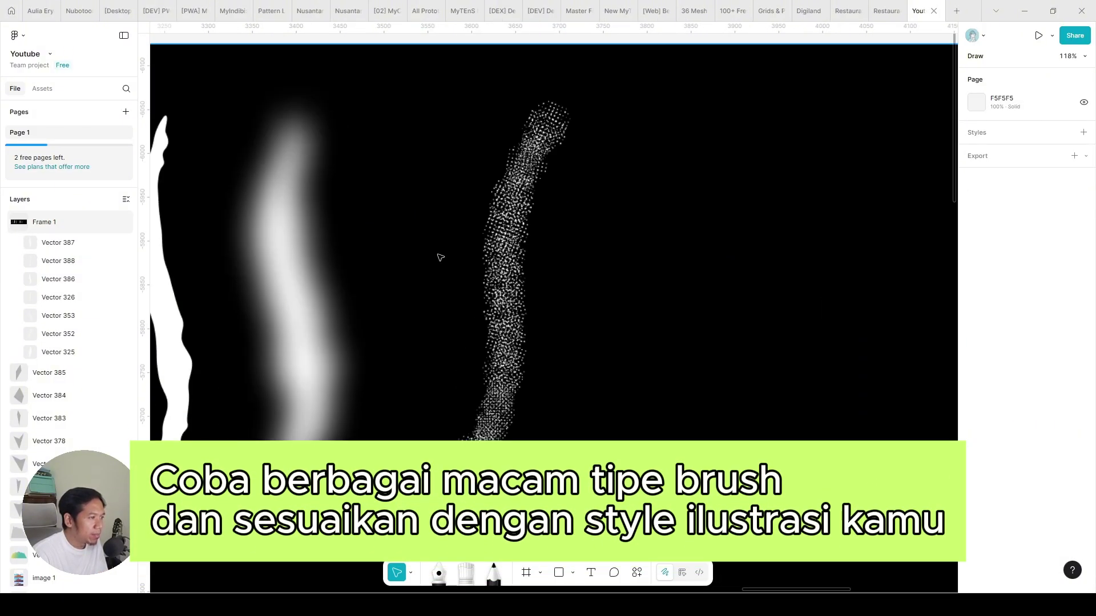
scroll(563, 177, "up", 3)
scroll(645, 247, "down", 6)
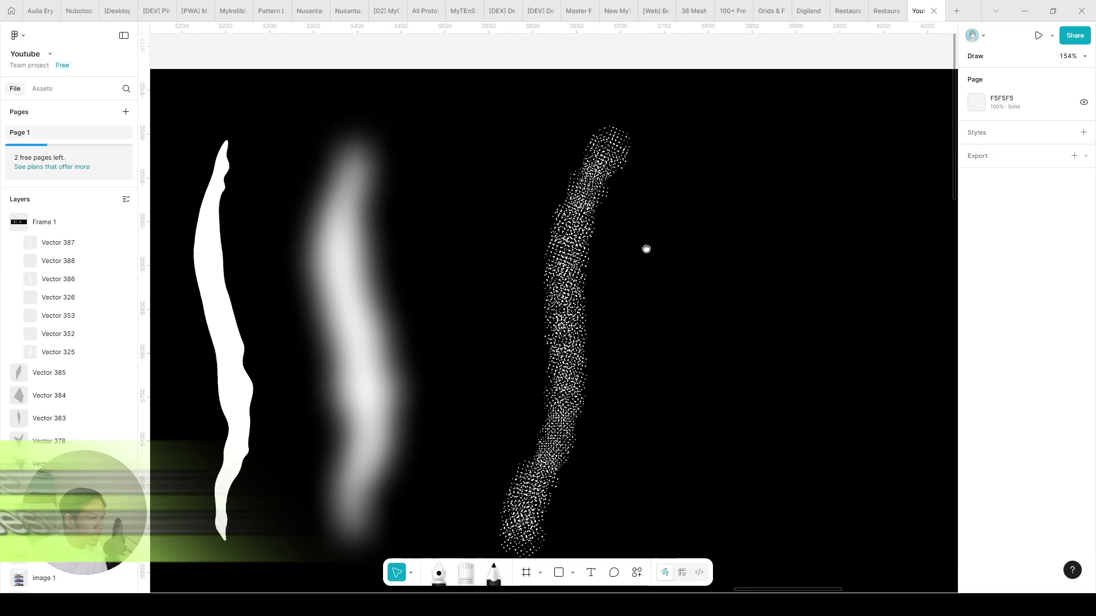
scroll(455, 250, "up", 5)
scroll(489, 211, "left", 3)
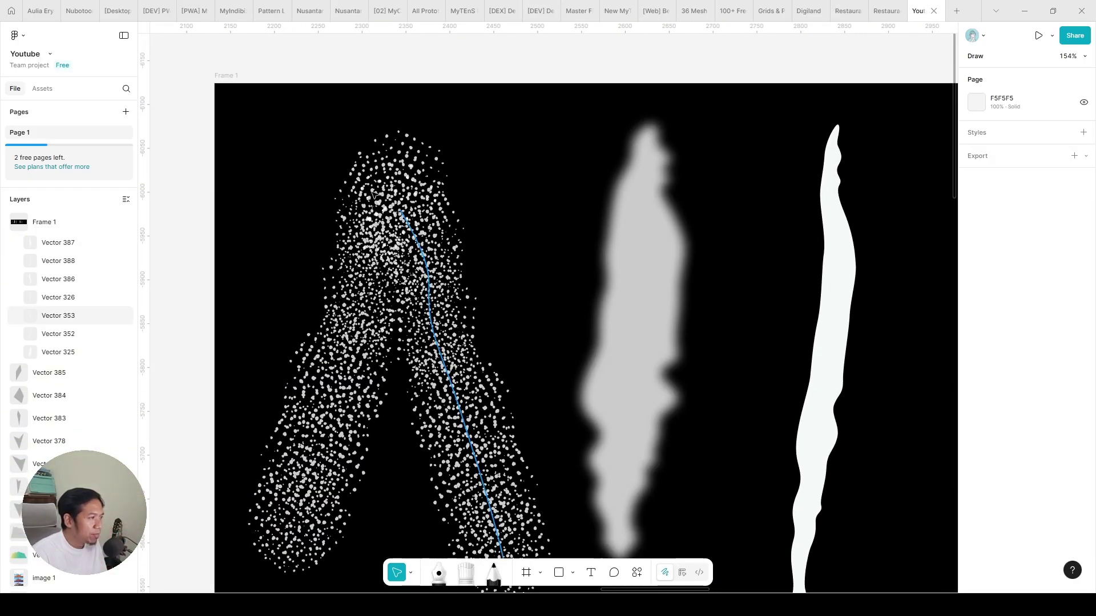
scroll(388, 216, "down", 5)
scroll(433, 137, "up", 8)
left_click(549, 279)
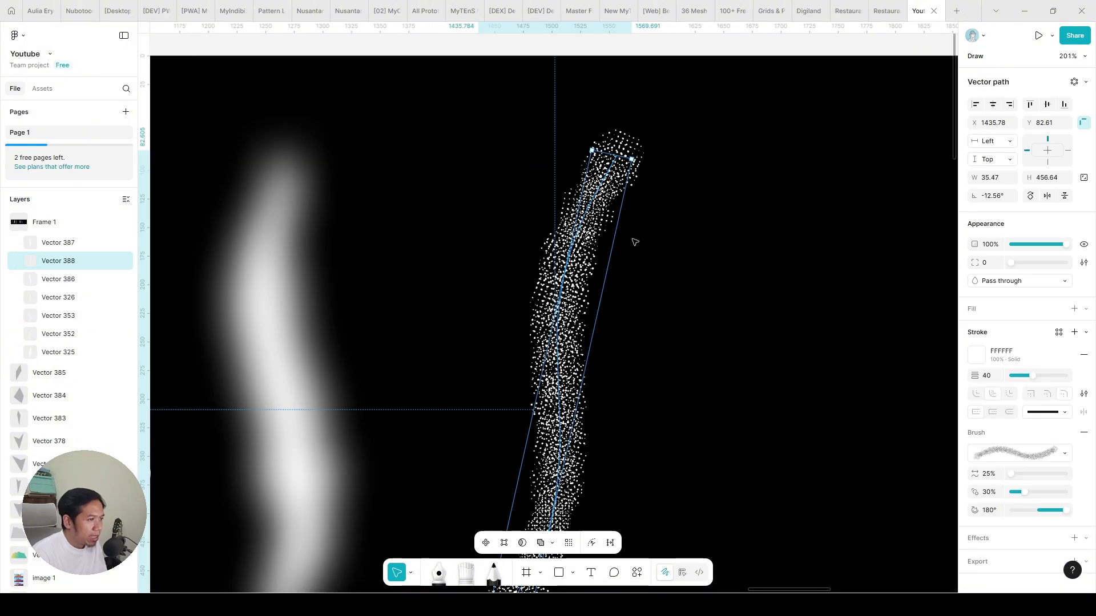
left_click_drag(709, 118, 493, 340)
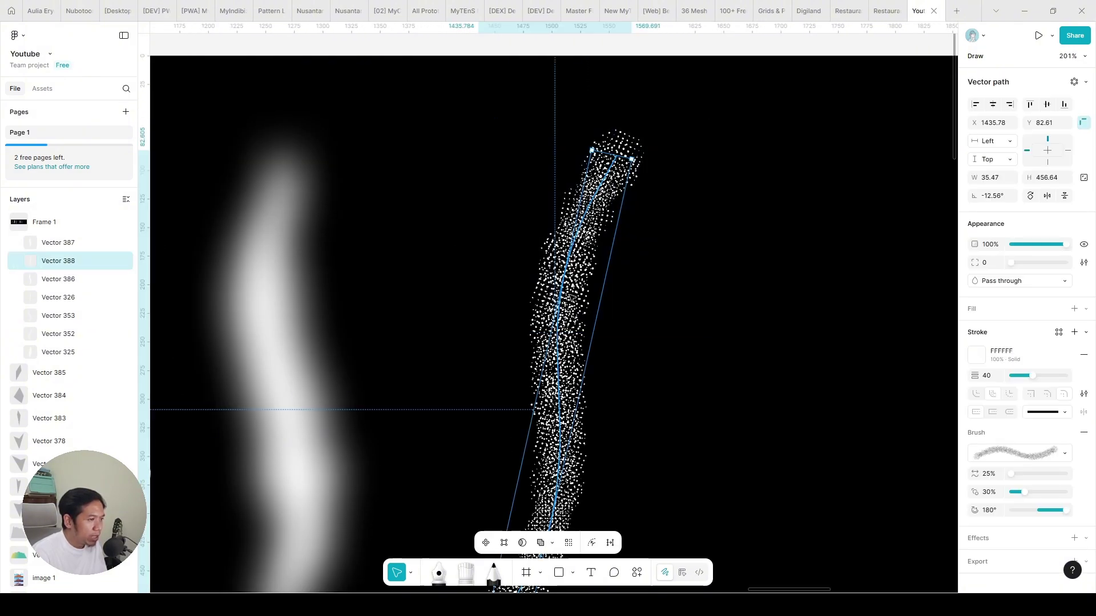
left_click(653, 293)
- Test size jitter at 300% and 0% on the dotted stroke and settle on 32%, with gap 25% and angular jitter 180°
left_click(565, 320)
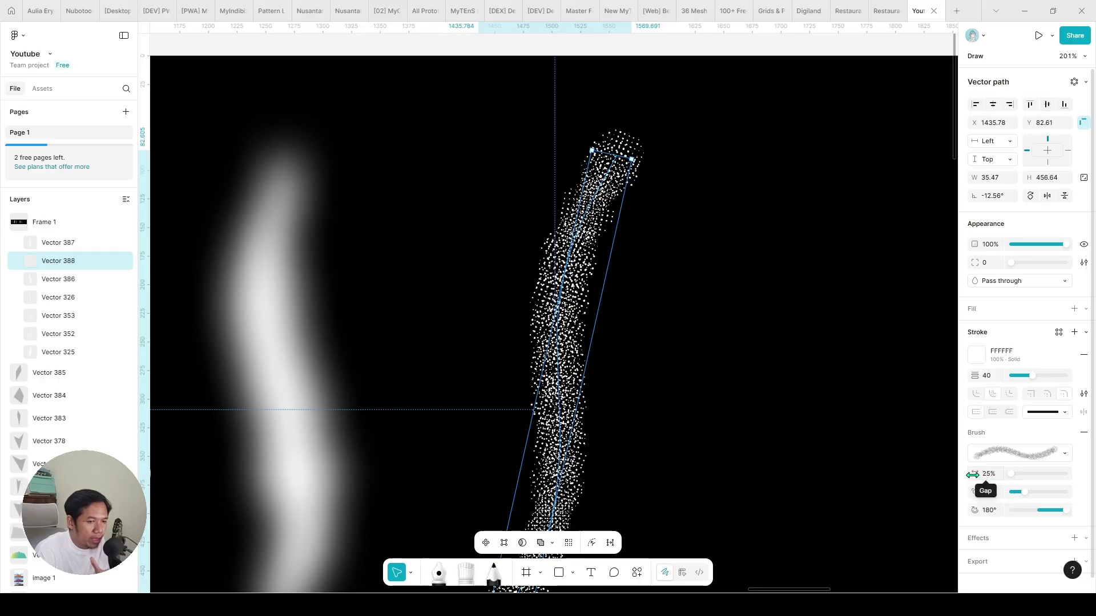
mouse_move(1011, 476)
left_mouse_down()
mouse_move(1054, 477)
mouse_move(994, 492)
left_mouse_up()
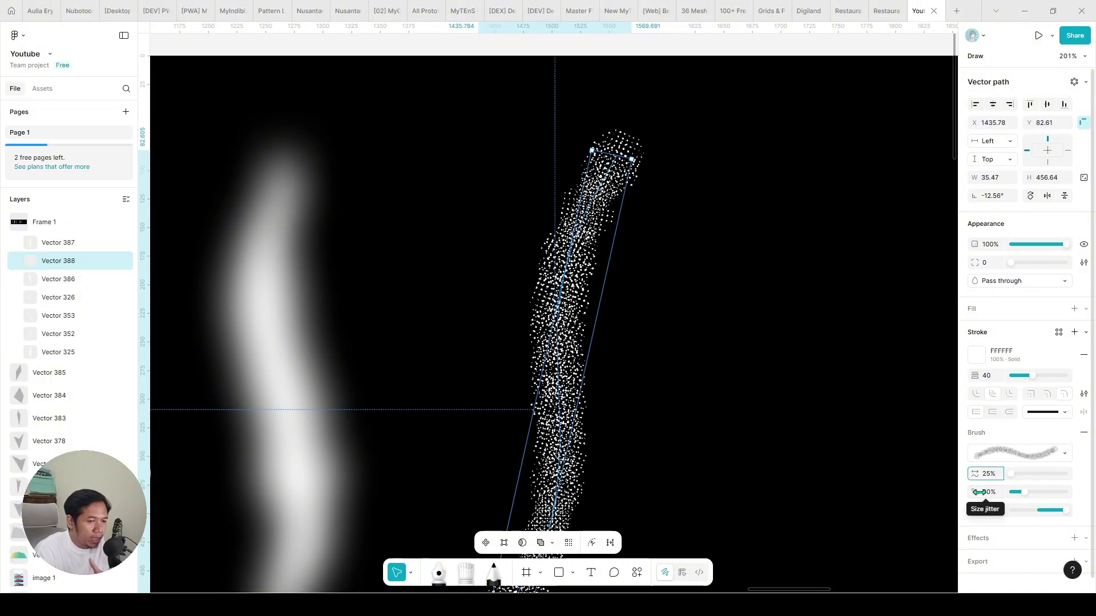
left_click_drag(1023, 498, 1076, 495)
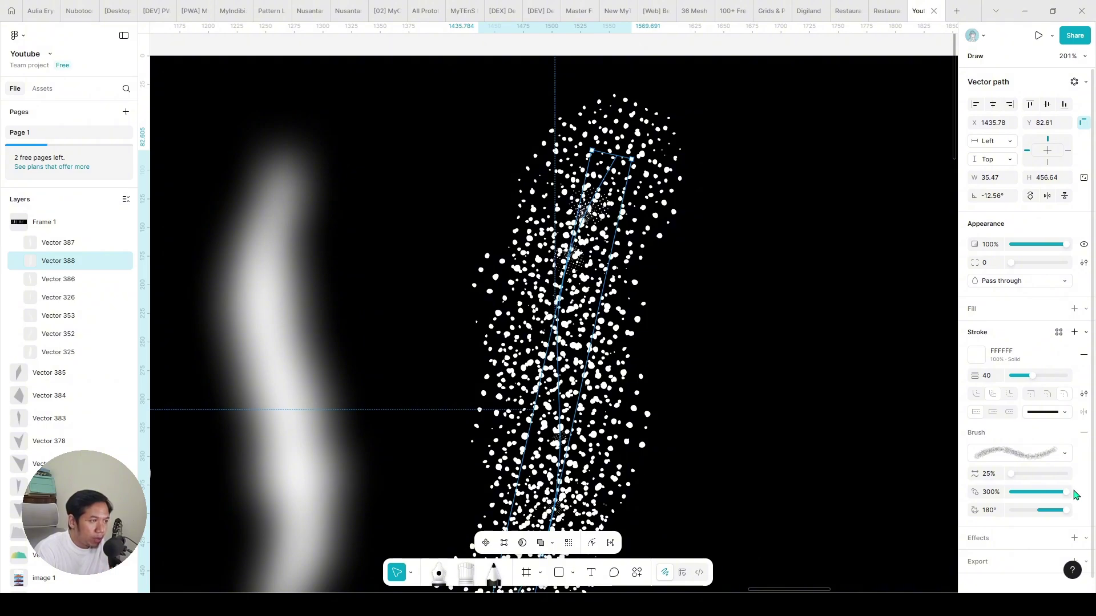
left_click_drag(1063, 497, 1008, 495)
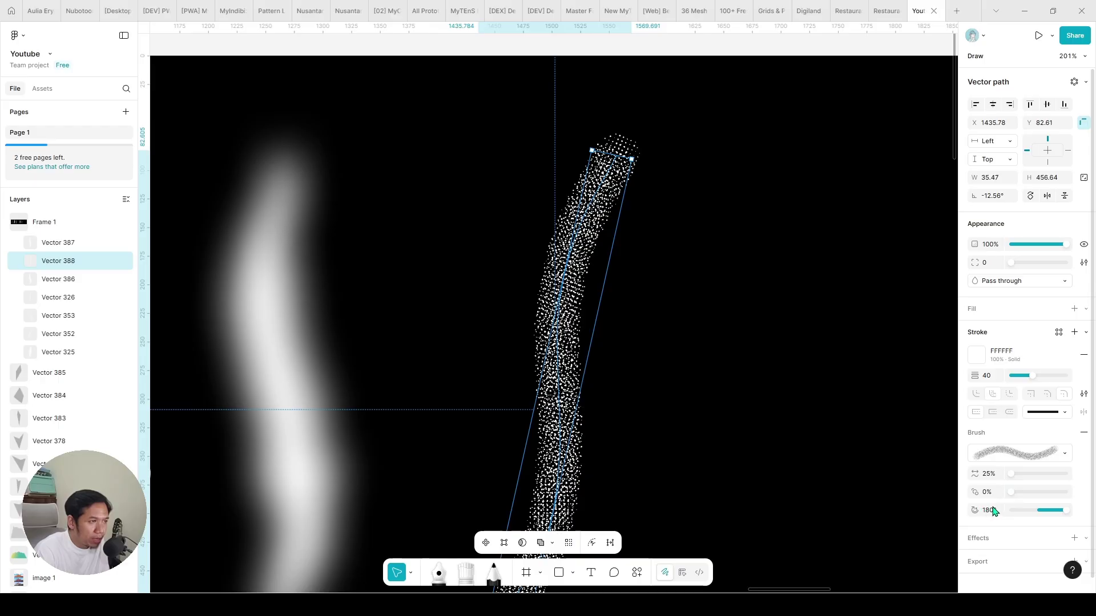
mouse_move(1011, 492)
left_mouse_down()
mouse_move(1031, 496)
mouse_move(1025, 504)
left_mouse_up()
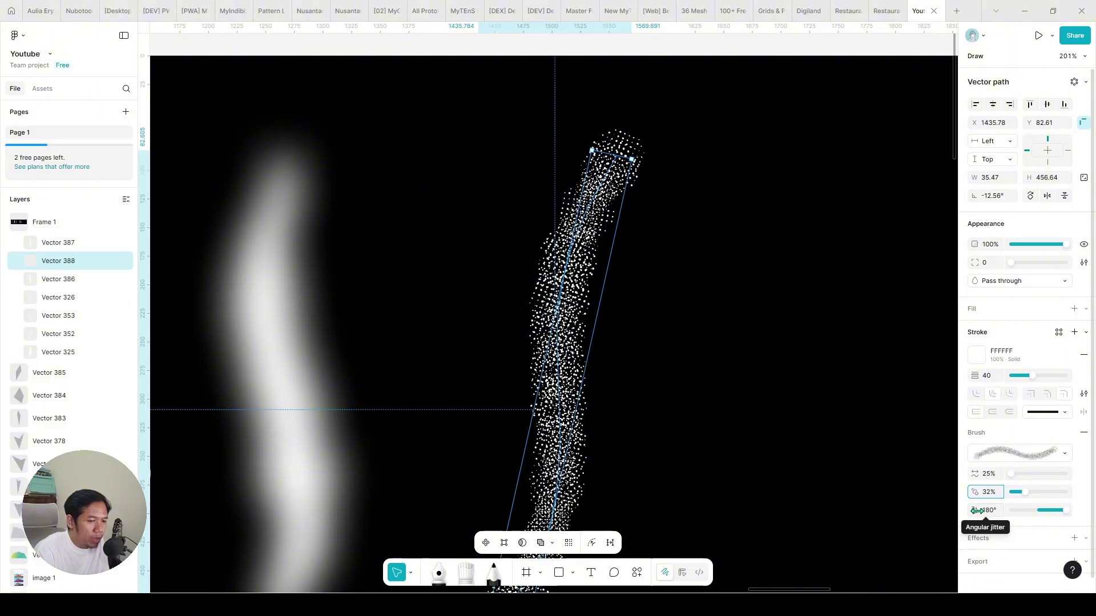
mouse_move(1066, 510)
left_mouse_down()
mouse_move(1031, 510)
mouse_move(1031, 520)
mouse_move(1061, 518)
left_mouse_up()
scroll(719, 377, "down", 3)
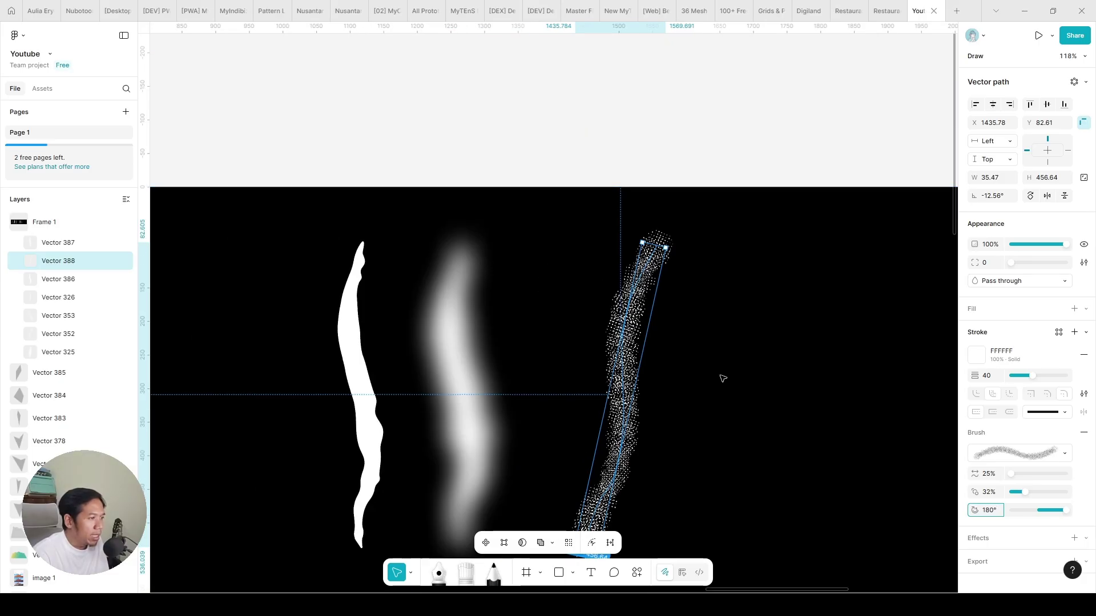
left_click(697, 374)
- Move the new solid stroke onto the blurred one at X 1247, Y 89, and the dotted stroke beside it at X 1148, Y 104
scroll(697, 375, "down", 2)
left_click(405, 251)
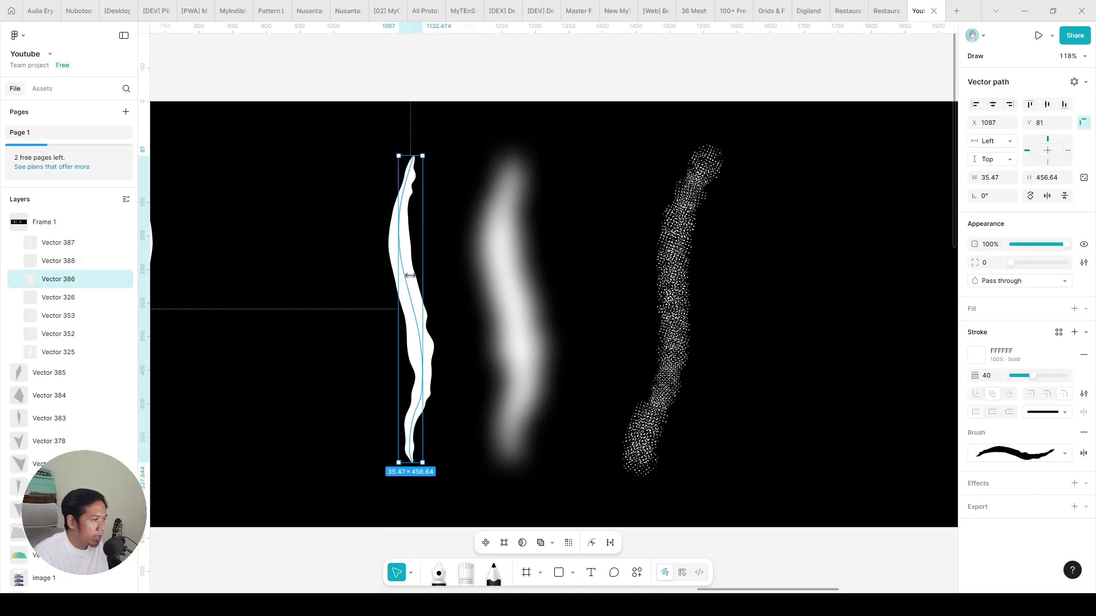
left_click_drag(406, 251, 511, 255)
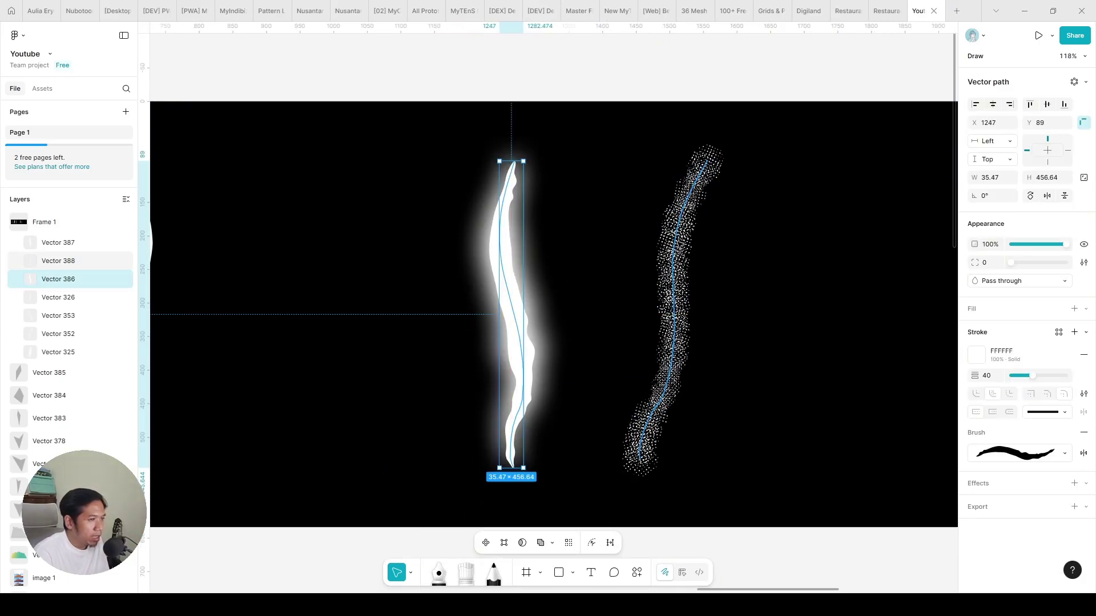
left_click_drag(674, 247, 488, 260)
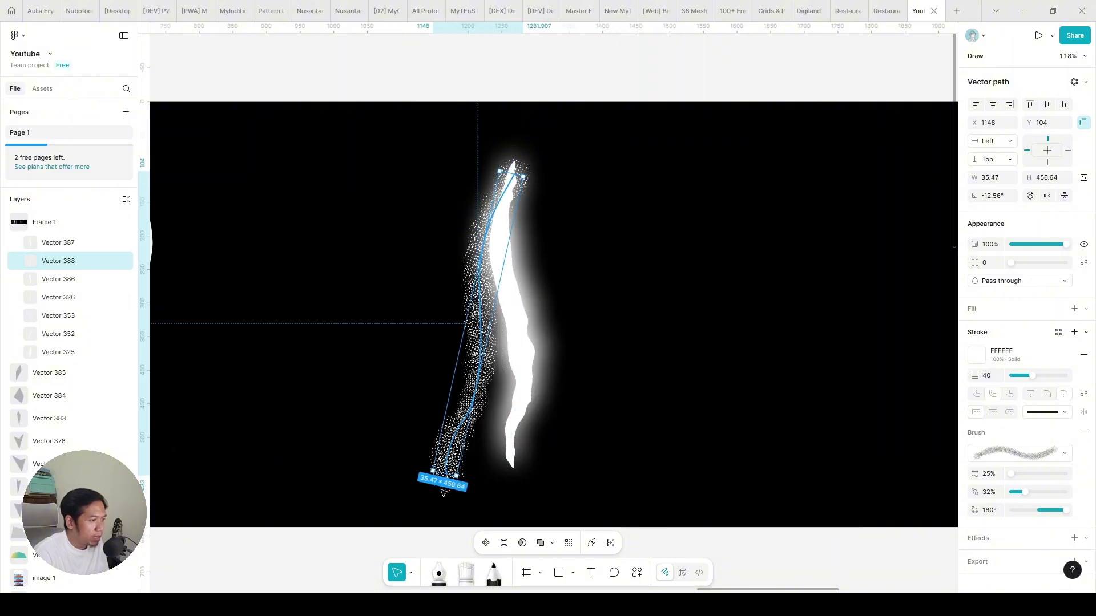
- Fit the dotted stroke along the solid one at 33.44 × 430.43, and place a copy rotated 7.14° on its other side at X 1258, Y 110
left_click_drag(444, 476, 472, 425)
left_click_drag(539, 175, 523, 170)
left_click_drag(495, 241, 497, 241)
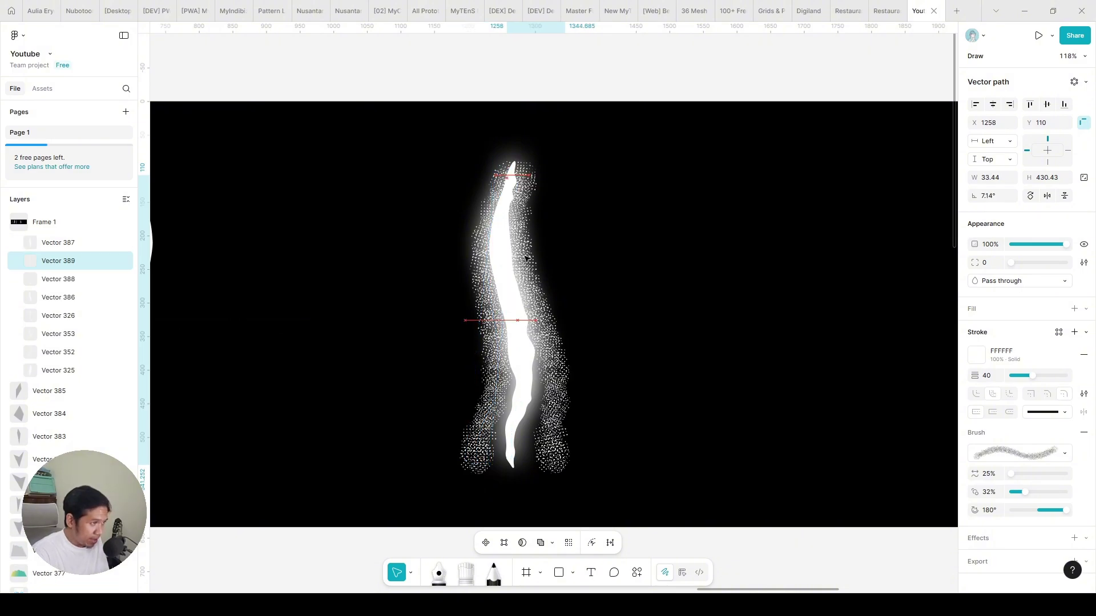
left_click_drag(526, 258, 526, 260)
- Set the size jitter of both dotted strokes around the new waterfall to 88%
left_click(624, 331)
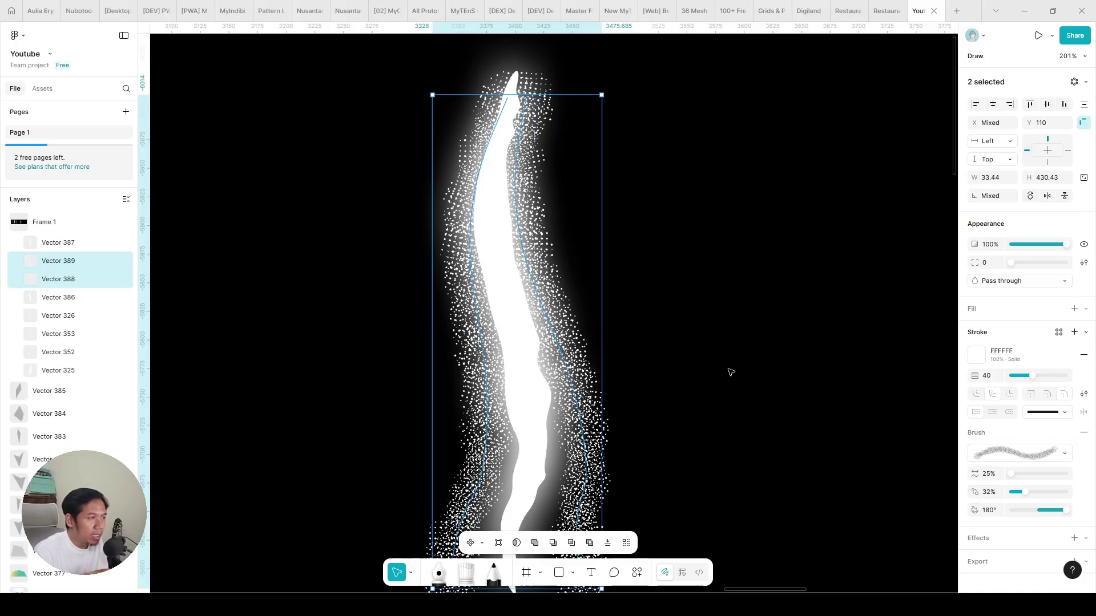
left_click_drag(1025, 493, 1040, 496)
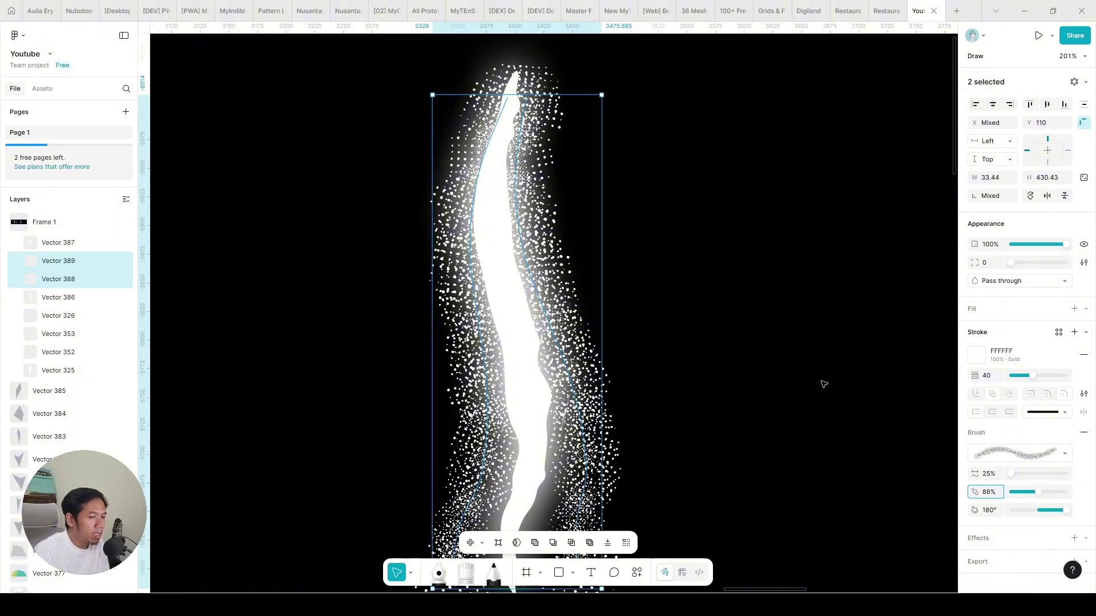
left_click(824, 384)
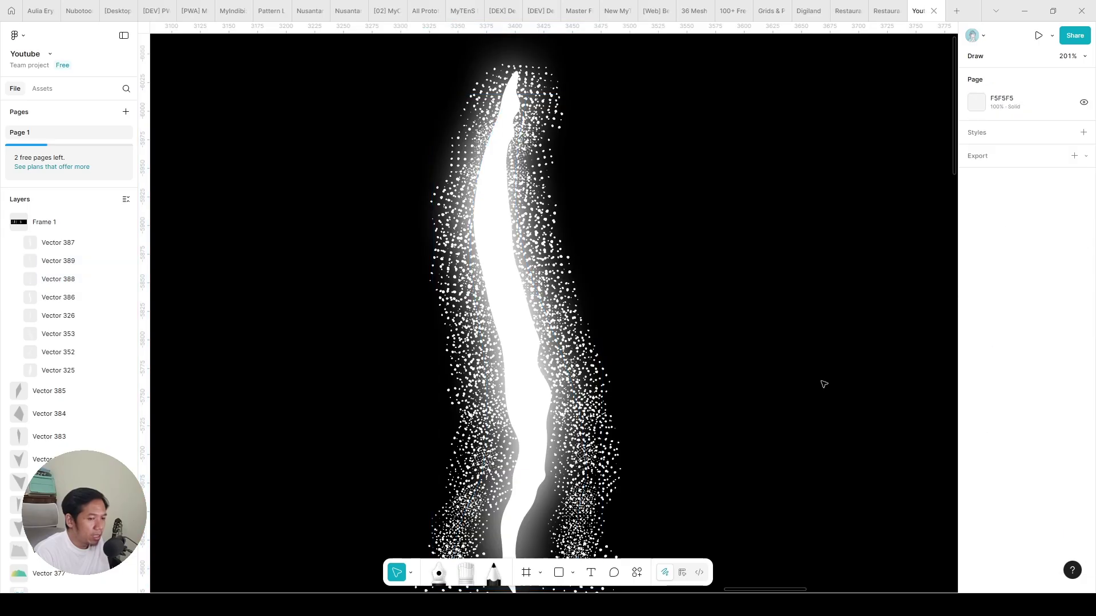
- Look at both dotted strokes' weight in the Design and Draw modes and try a stroke weight of 200
left_click(614, 389)
left_click(488, 399, "shift")
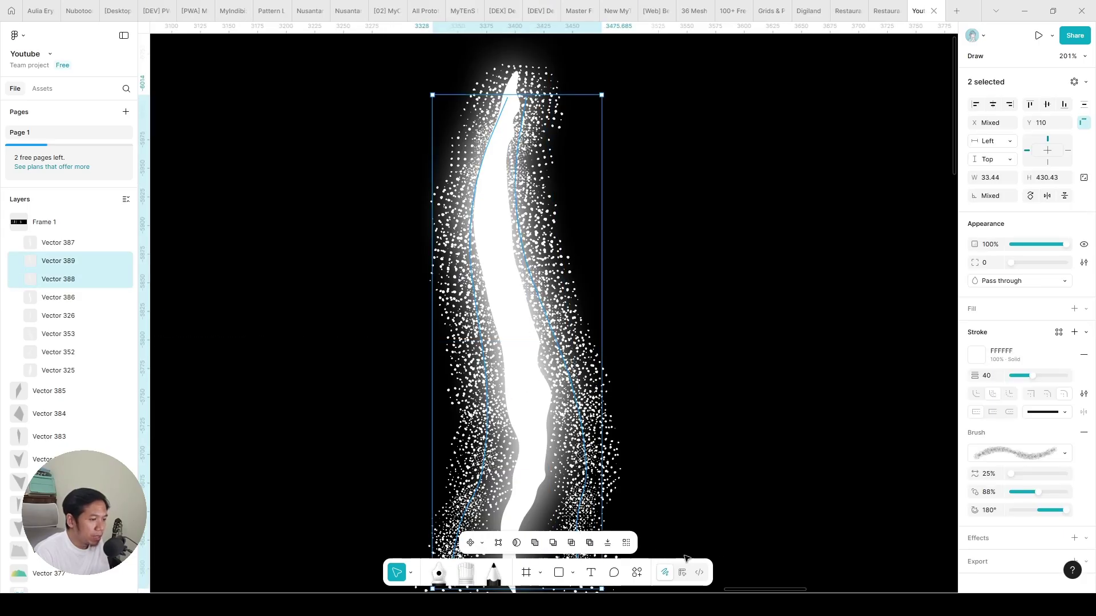
left_click(684, 573)
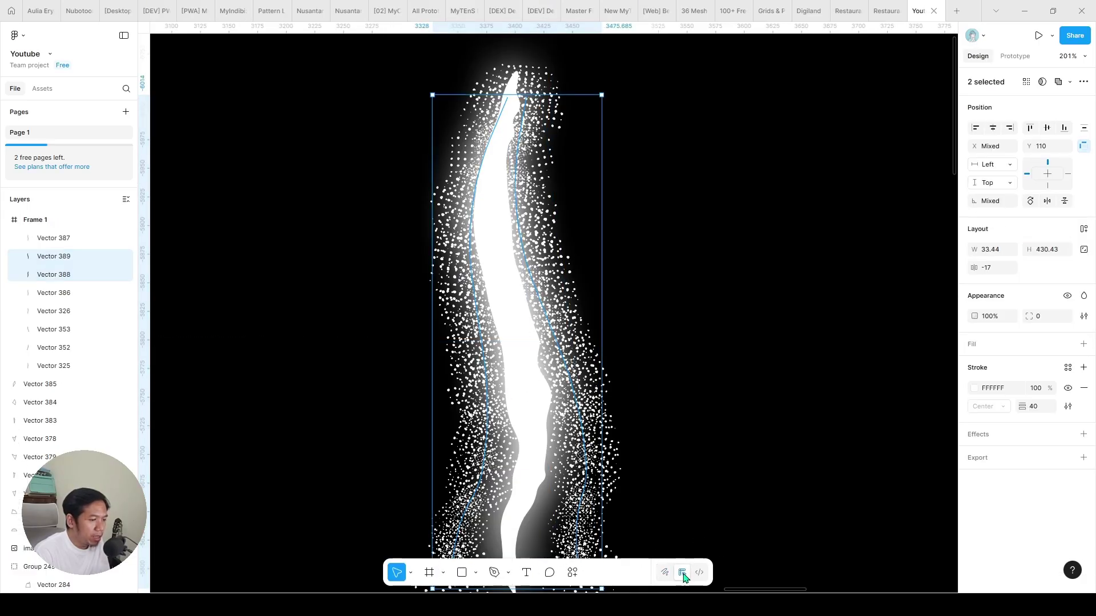
mouse_move(1022, 406)
left_mouse_down()
mouse_move(1084, 405)
mouse_move(68, 400)
mouse_move(1019, 425)
left_mouse_up()
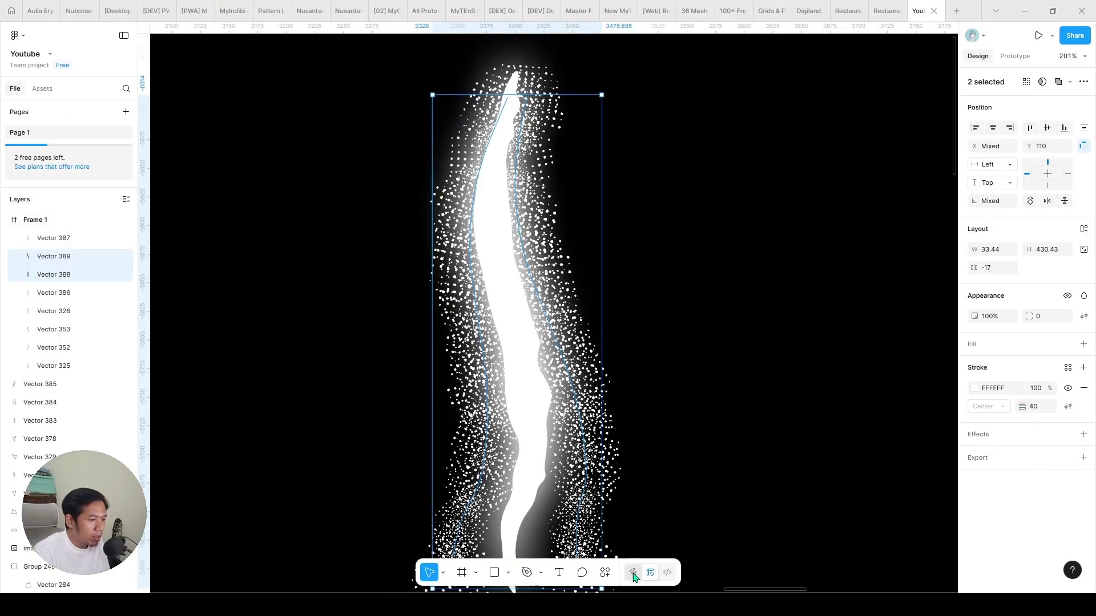
key("shift+d")
left_click_drag(1035, 374, 1094, 381)
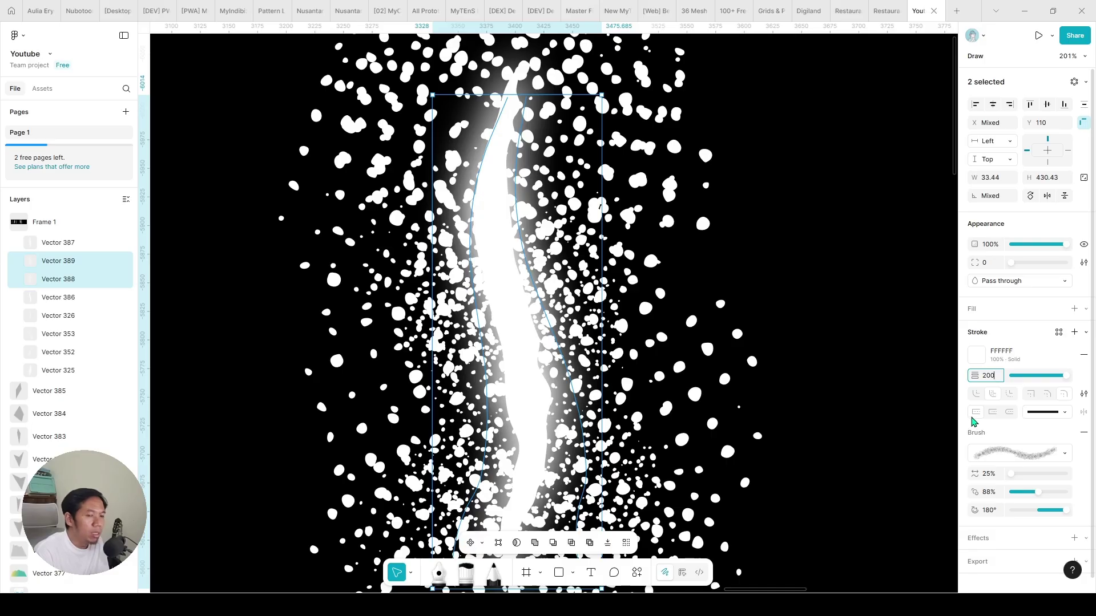
left_click(692, 247)
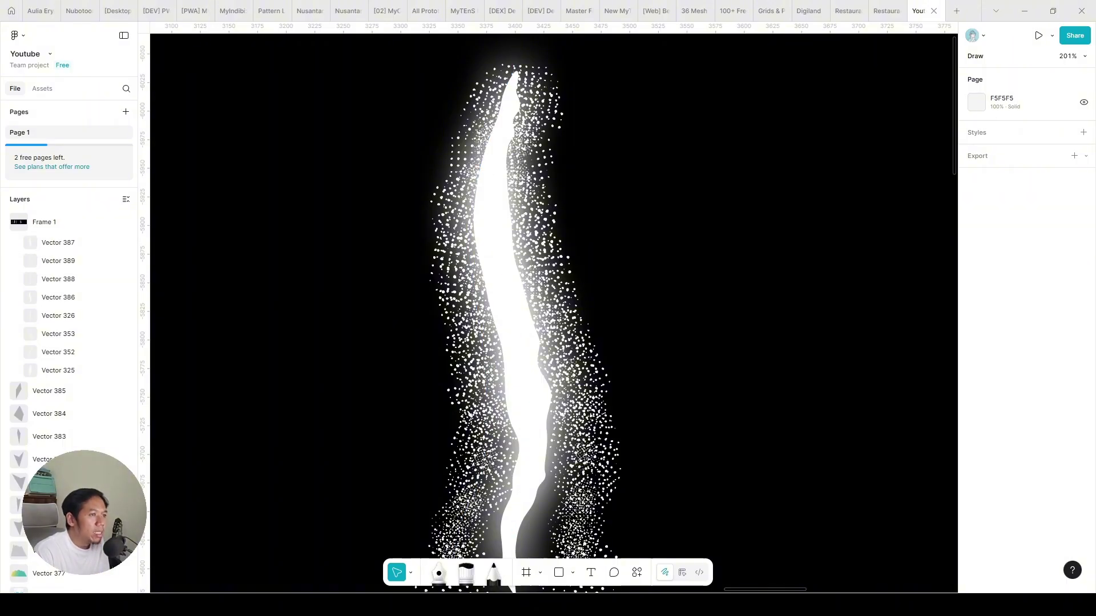
- Place a copy of the illustration's foreground grass shape on the empty canvas outside the artwork at X -442, Y -5938
scroll(822, 323, "down", 10)
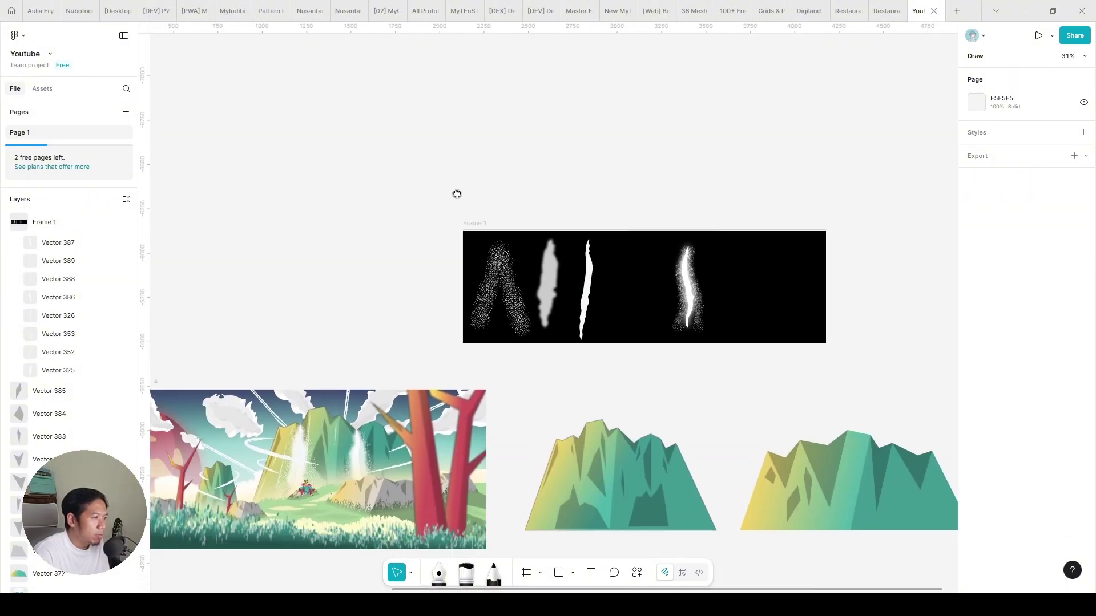
left_click_drag(455, 193, 535, 173)
scroll(331, 371, "up", 5)
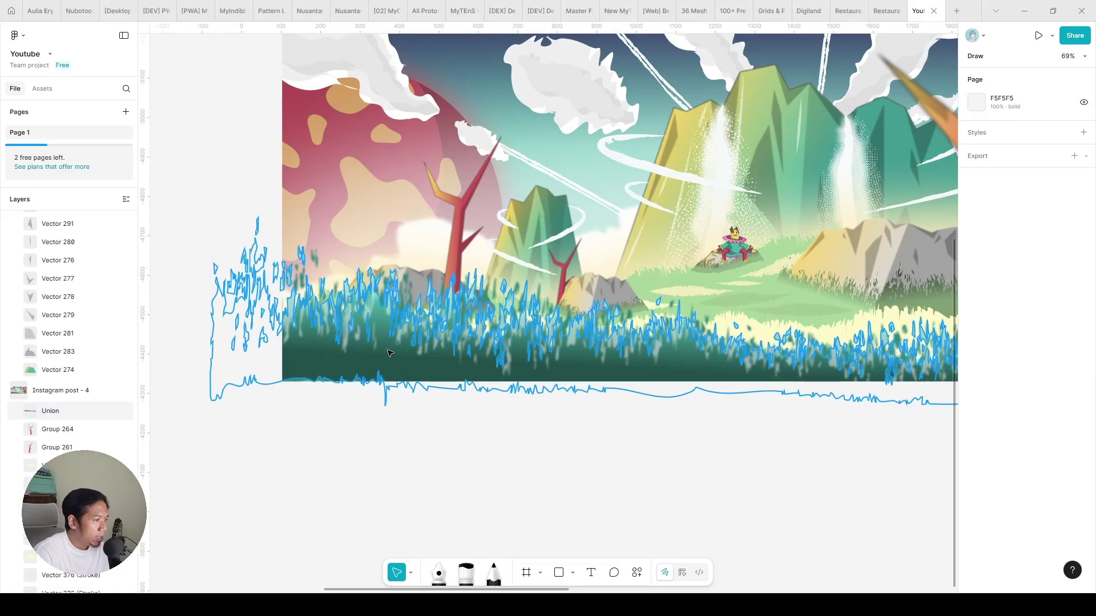
scroll(513, 428, "right", 3)
scroll(477, 408, "up", 3)
left_click(472, 411)
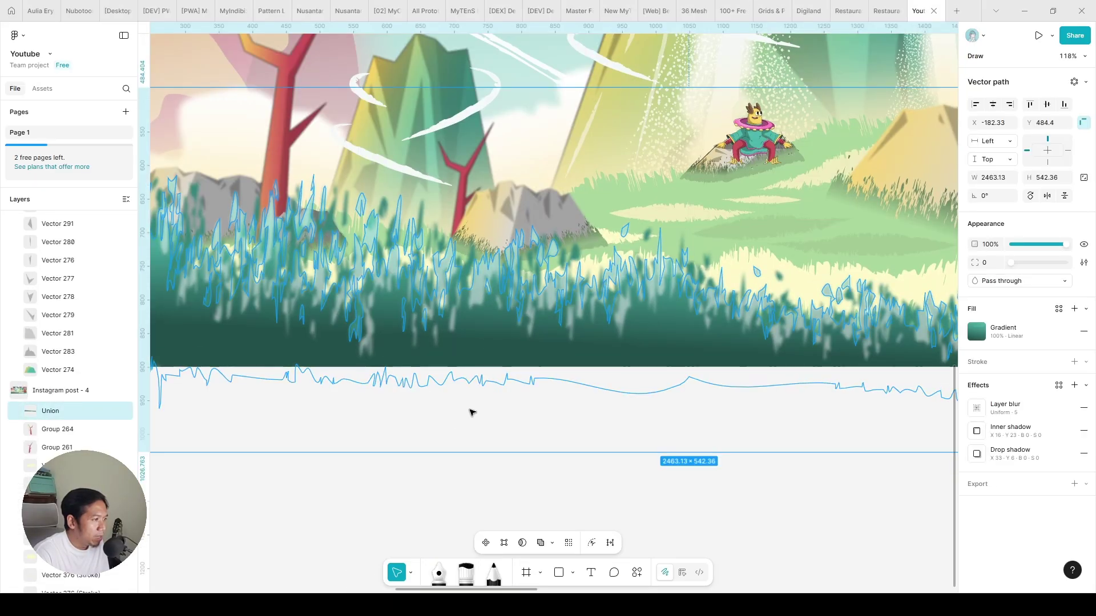
scroll(465, 422, "down", 5)
left_click(459, 436)
left_click_drag(369, 394, 279, 108)
- Hide the layer blur on the grass copy and inspect its sharp edges and shadow shapes
scroll(342, 126, "up", 3)
scroll(354, 228, "up", 4)
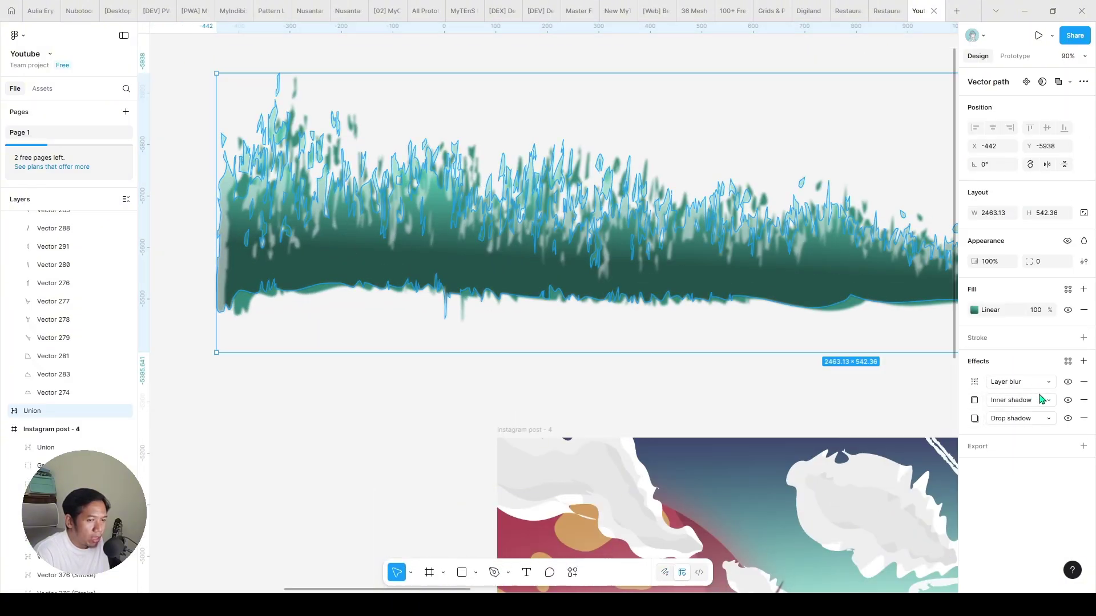
left_click(1069, 381)
left_click(543, 62)
scroll(518, 149, "up", 3)
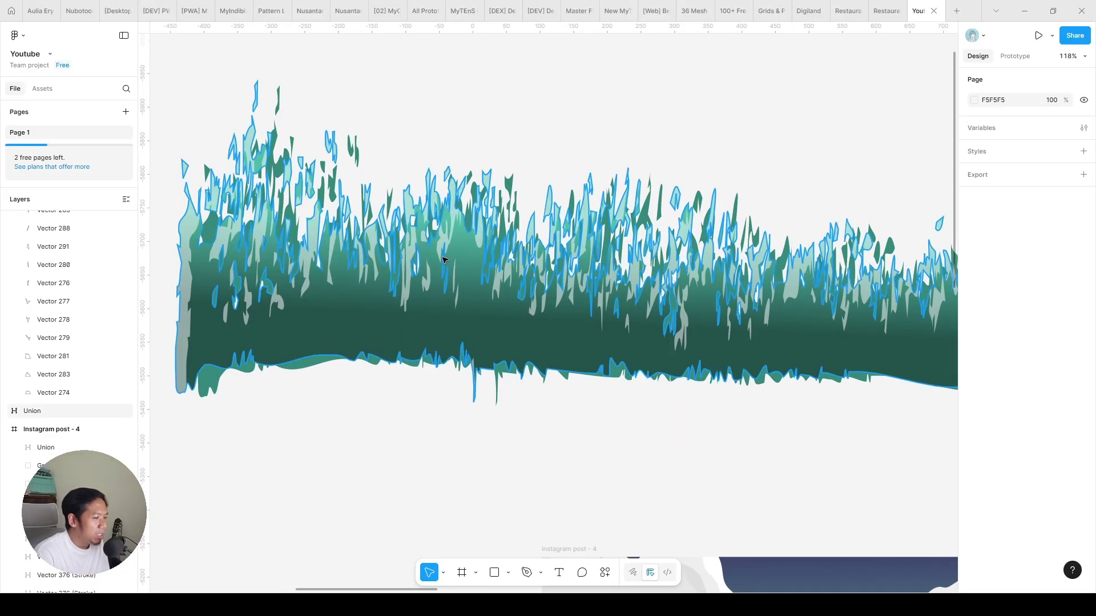
scroll(451, 283, "down", 5)
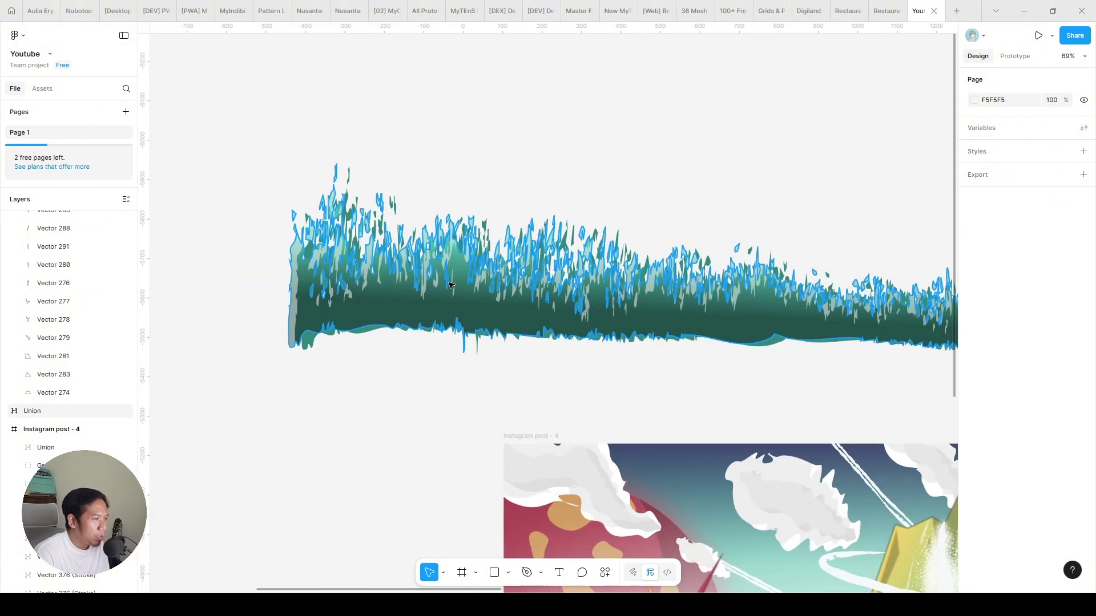
- Examine the unblurred grass copy, the illustration and the free space beside the new waterfall in the black frame
scroll(531, 211, "down", 5)
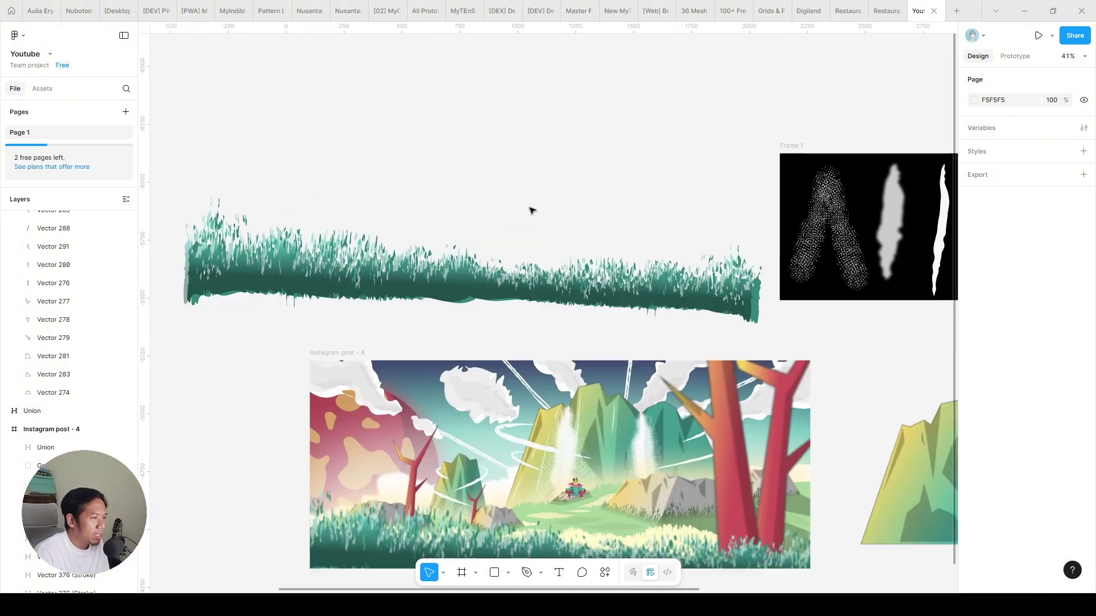
scroll(530, 211, "right", 4)
left_click(377, 294)
scroll(628, 239, "right", 4)
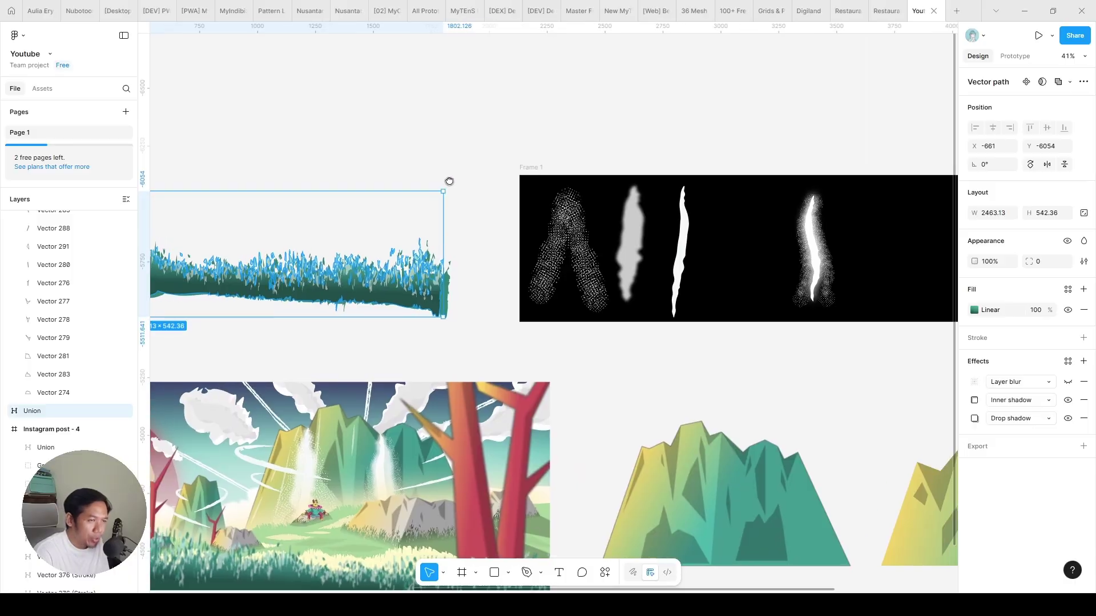
mouse_move(808, 147)
left_mouse_down()
mouse_move(766, 298)
mouse_move(722, 291)
left_mouse_up()
left_click_drag(740, 246, 666, 247)
left_click(685, 146)
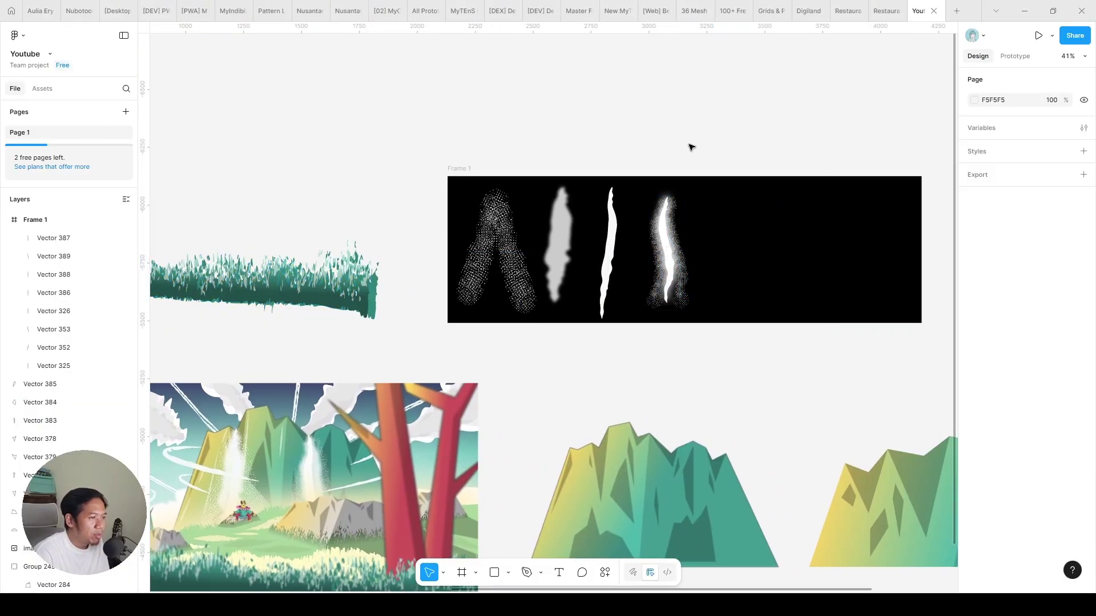
scroll(628, 150, "right", 6)
scroll(581, 293, "up", 5)
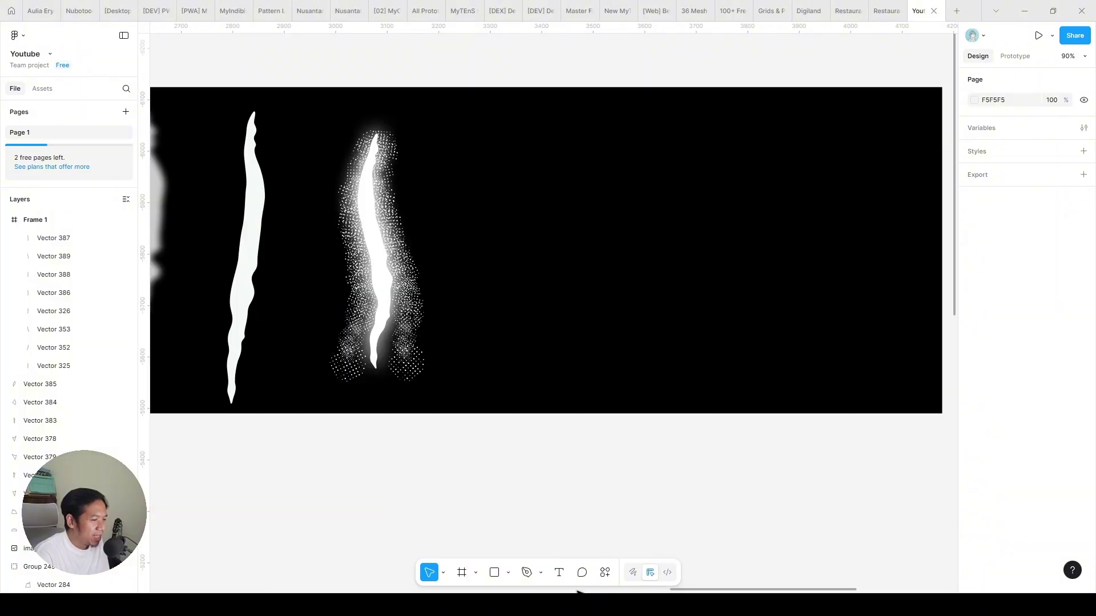
- Switch to Draw mode and set the Brush tool's colour to white
left_click(633, 574)
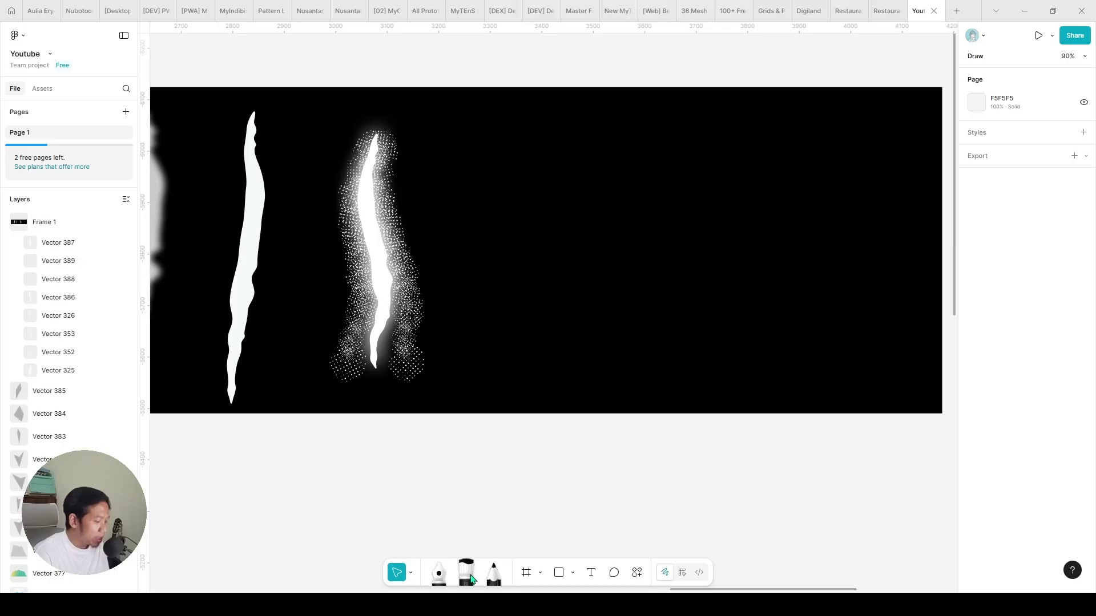
left_click(467, 574)
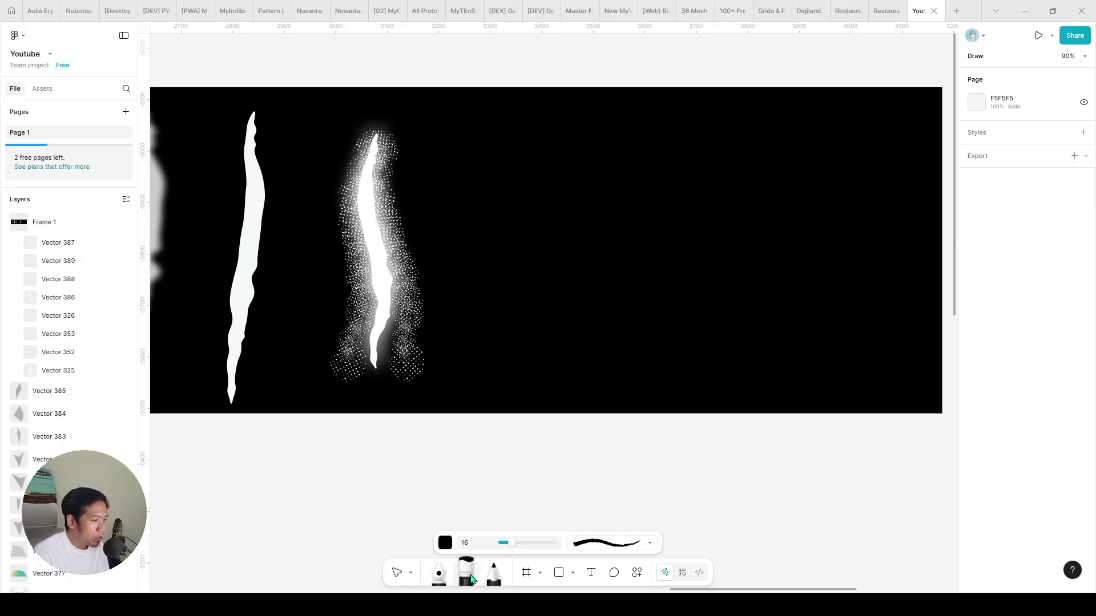
scroll(555, 307, "up", 3)
left_click(445, 543)
left_click_drag(423, 364, 385, 298)
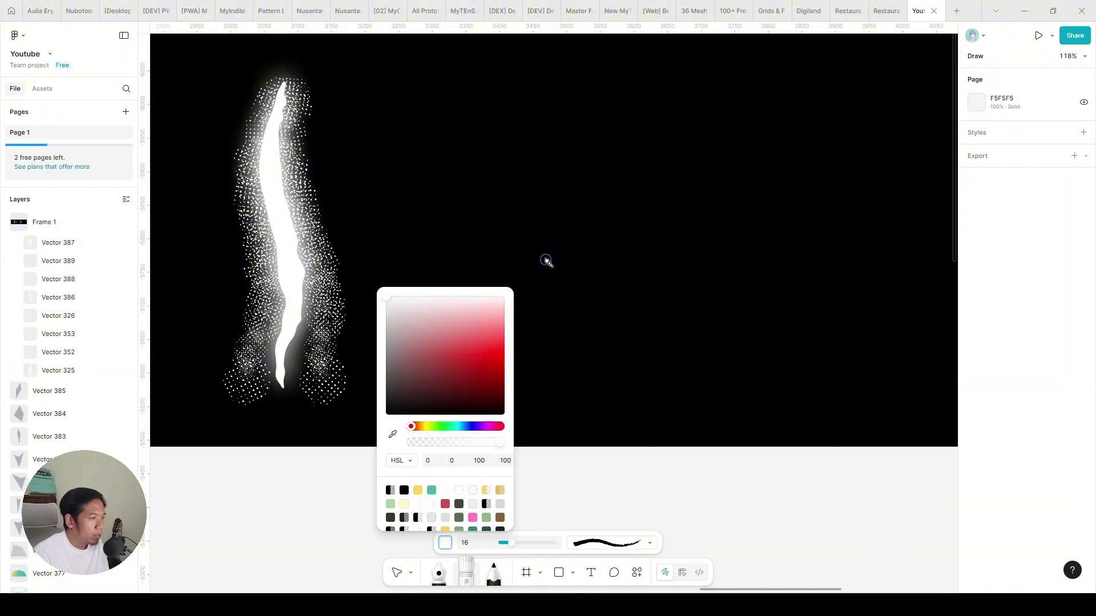
left_click(455, 540)
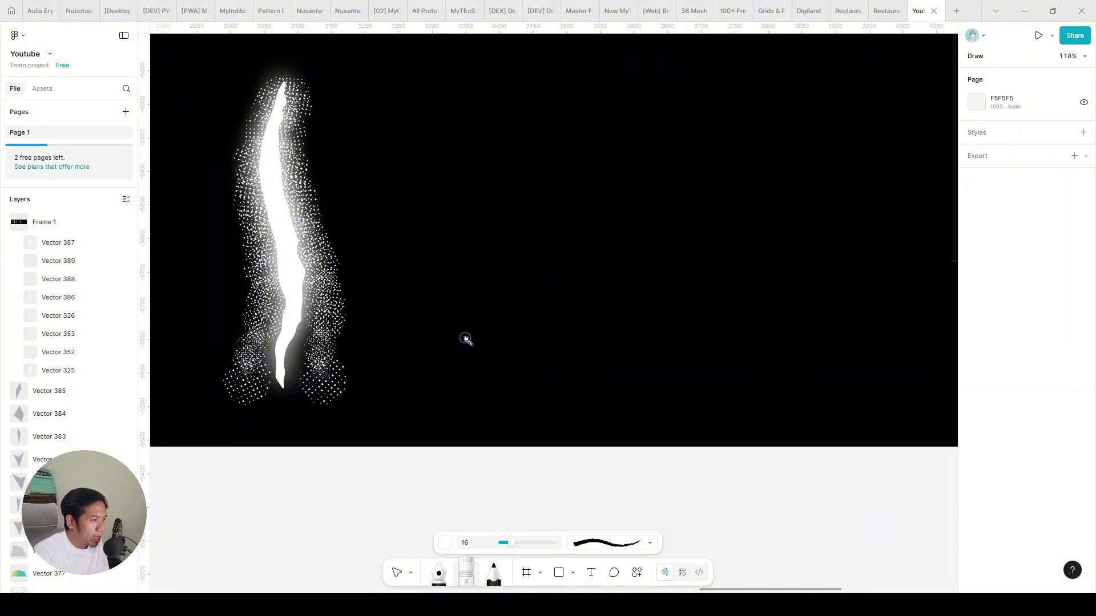
- Paint a horizontal white brush stroke about 301 wide in the empty part of the black frame beside the new waterfall
left_click_drag(451, 350, 834, 349)
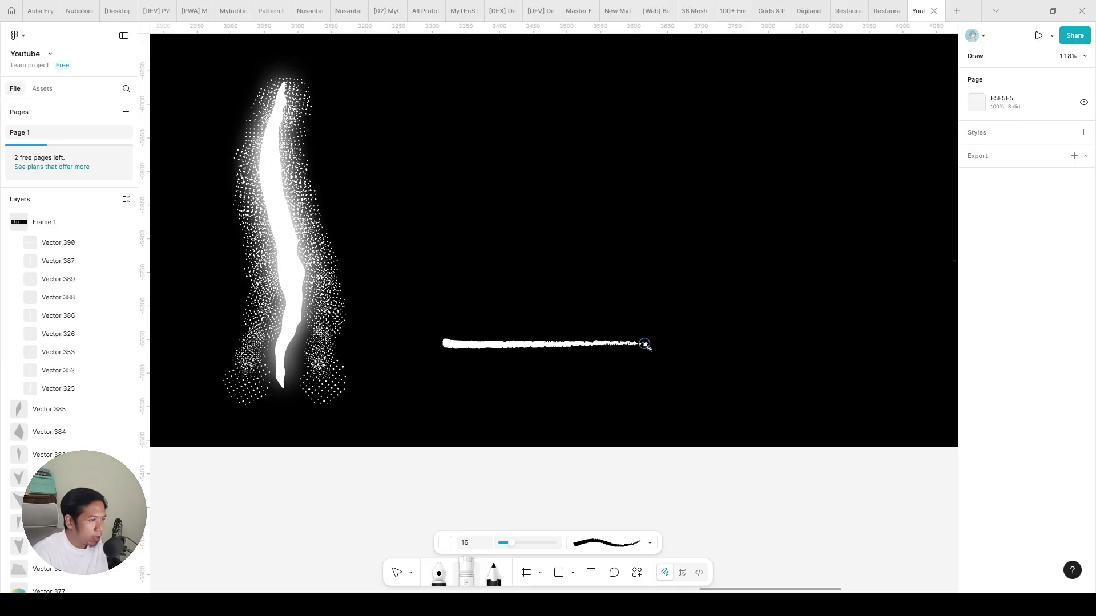
key("Escape")
key("shift+2")
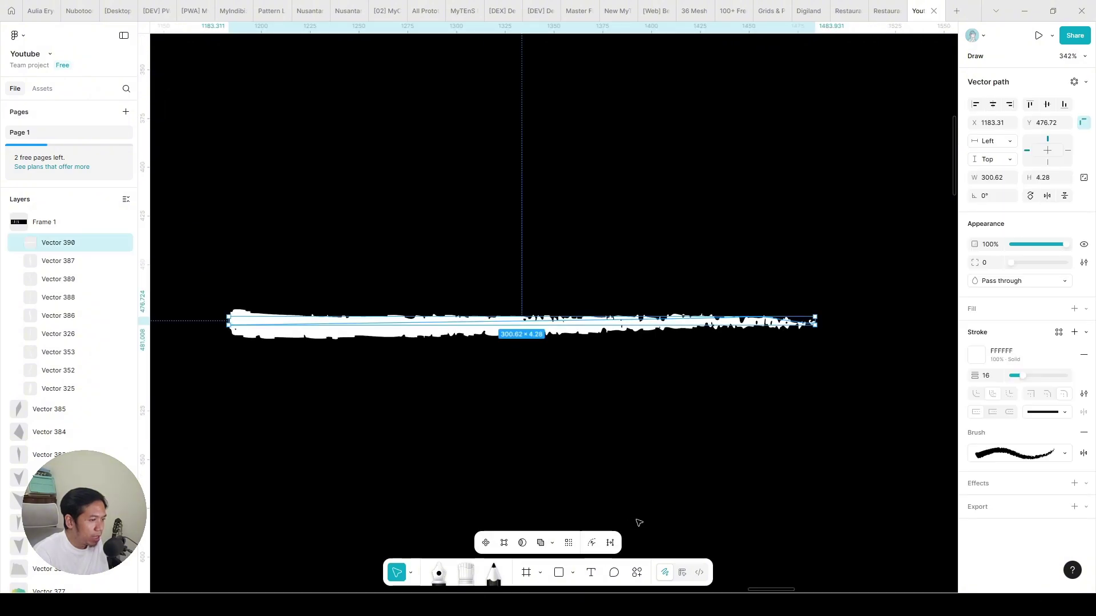
- Preview several brushes on the horizontal stroke and apply a stretch brush with one ragged, grass-like edge
left_click(1005, 457)
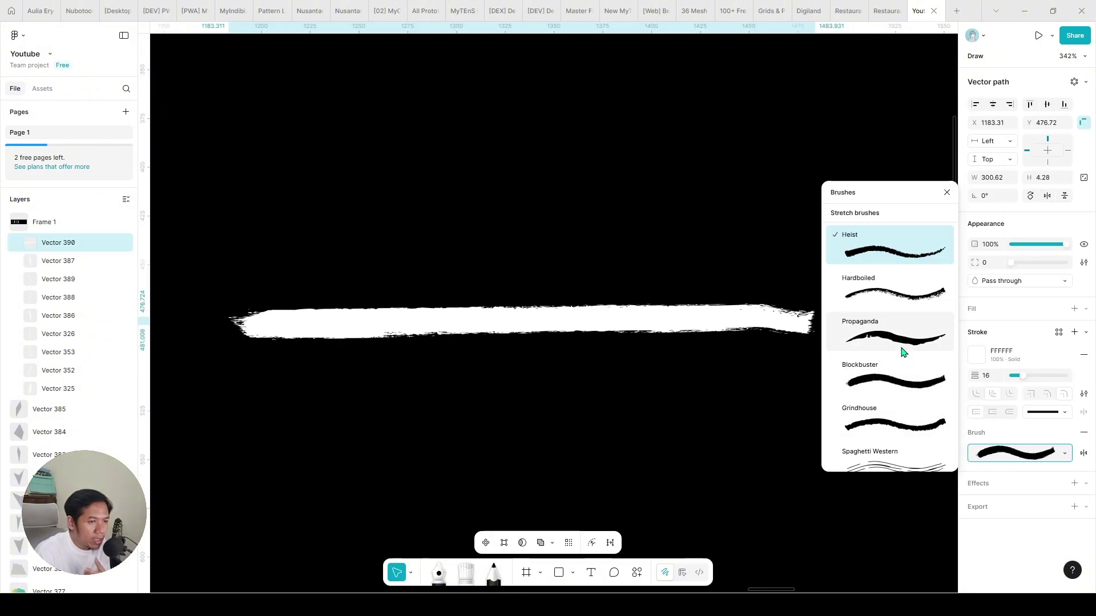
scroll(902, 352, "down", 2)
scroll(901, 352, "down", 5)
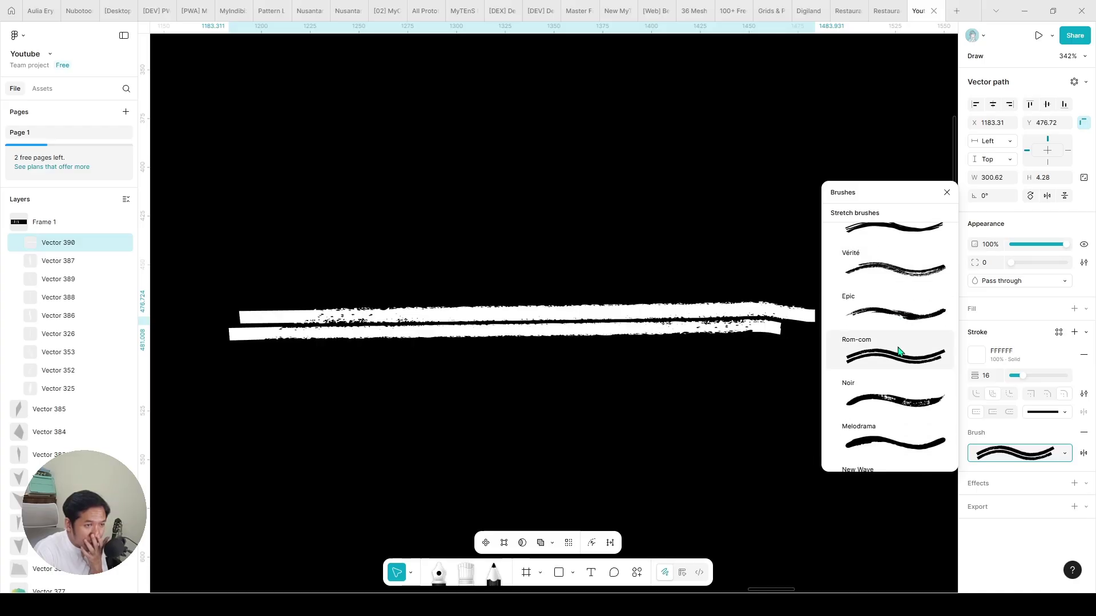
scroll(898, 351, "up", 8)
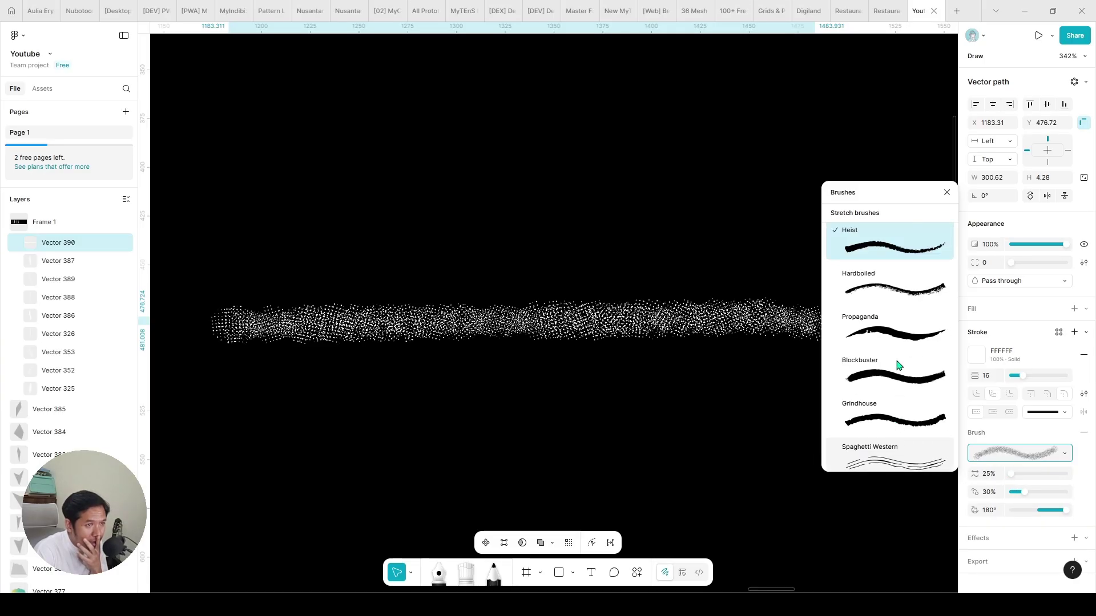
left_click(879, 382)
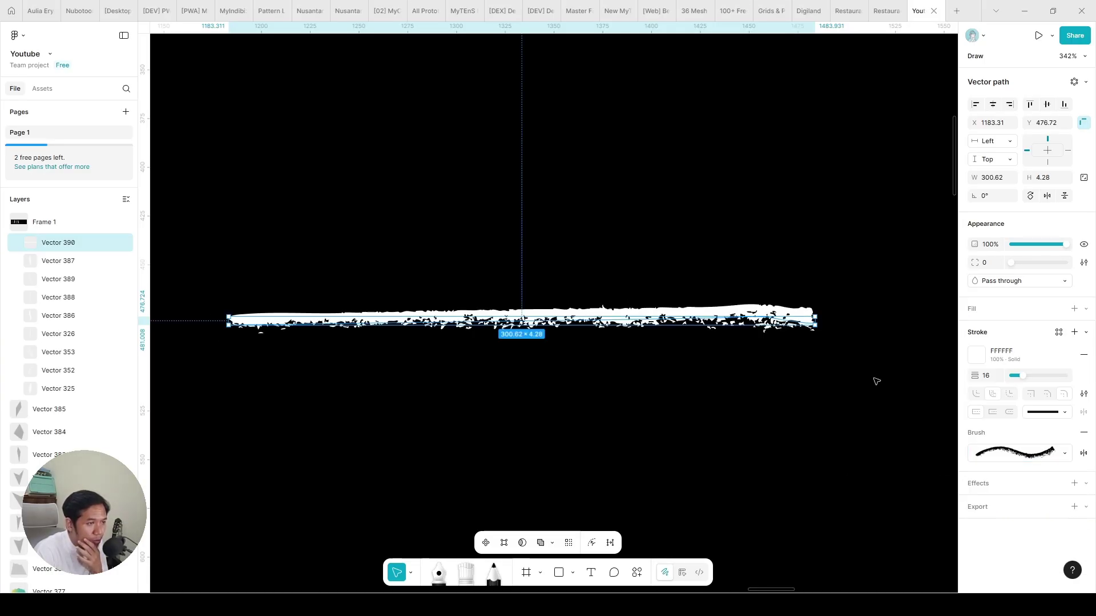
- Flip the horizontal stroke vertically so its ragged edge points up
left_click(447, 348)
left_click(498, 318)
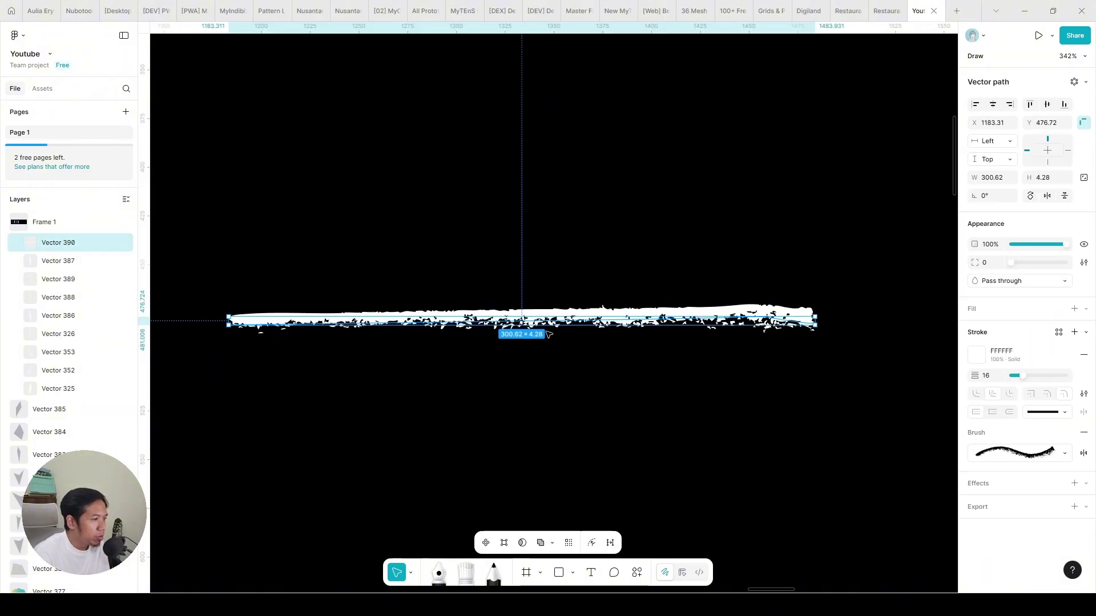
left_click(467, 370)
scroll(462, 382, "up", 5)
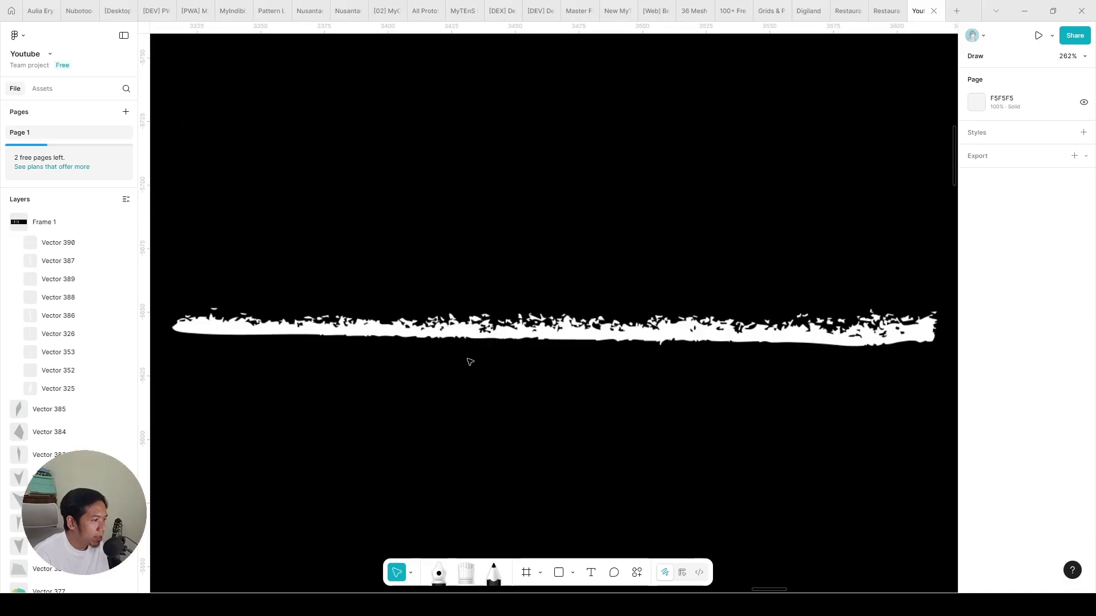
- Compare the ragged horizontal stroke with the grass copy above the illustration
scroll(467, 359, "down", 8)
left_click_drag(467, 359, 1062, 344)
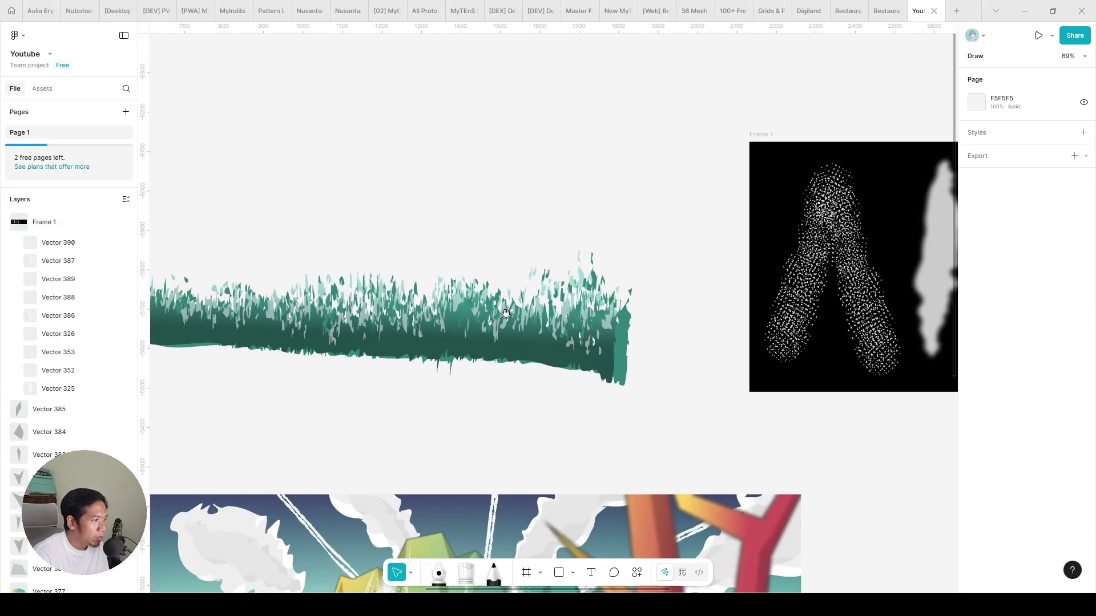
scroll(391, 307, "up", 3)
scroll(662, 482, "down", 7)
left_click_drag(769, 499, 405, 436)
scroll(587, 387, "up", 10)
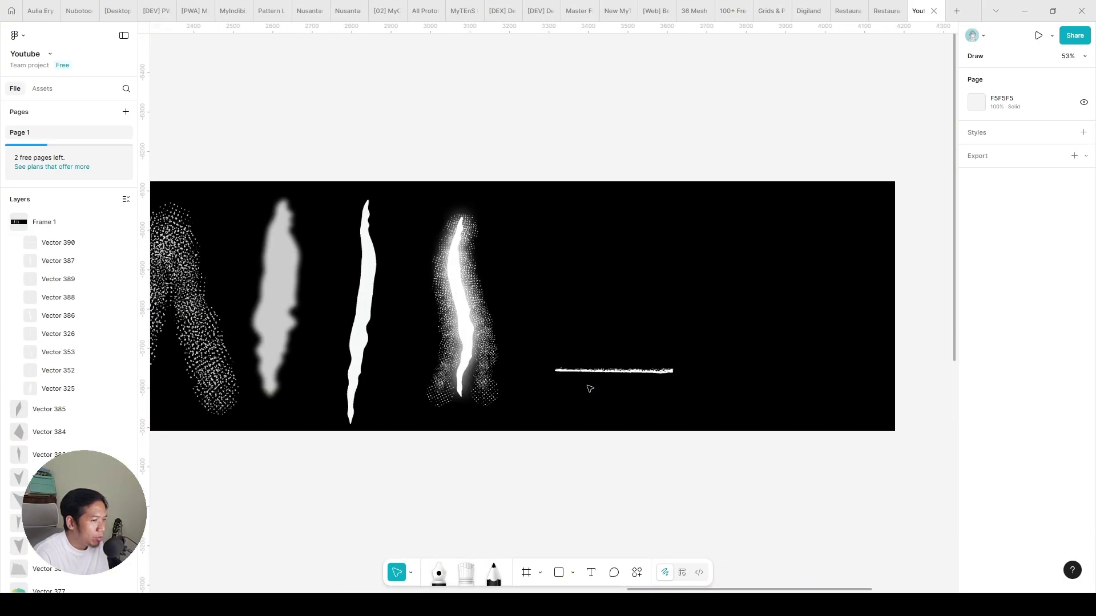
scroll(594, 369, "down", 2)
left_click(702, 314)
left_click(729, 366)
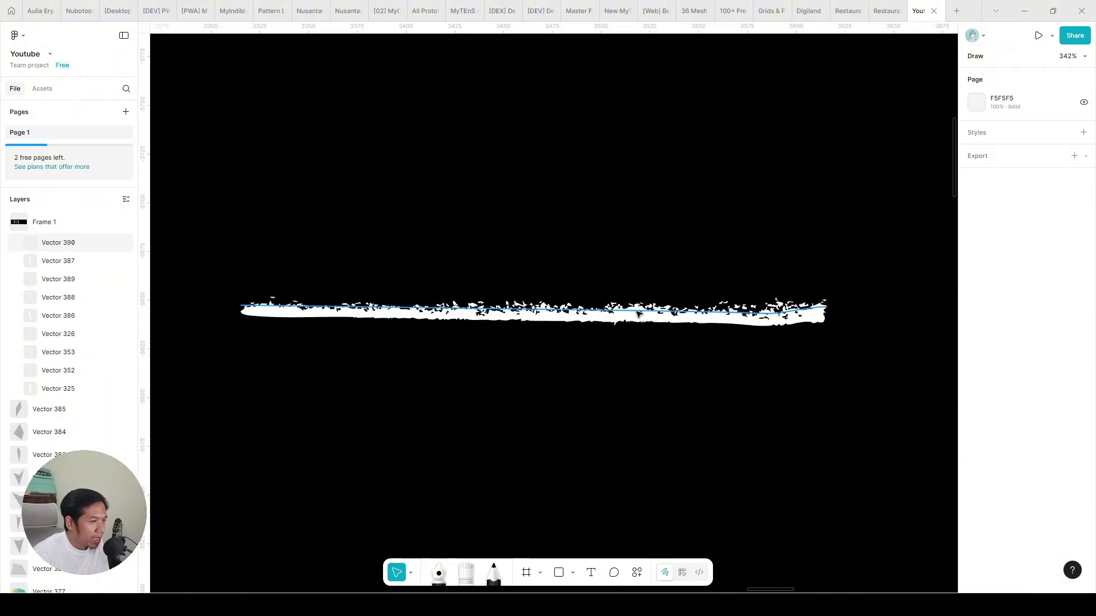
- Shorten the ragged stroke to a width of 54
left_click(824, 311)
mouse_move(815, 310)
left_mouse_down()
mouse_move(349, 330)
mouse_move(610, 306)
left_mouse_up()
scroll(611, 305, "up", 5)
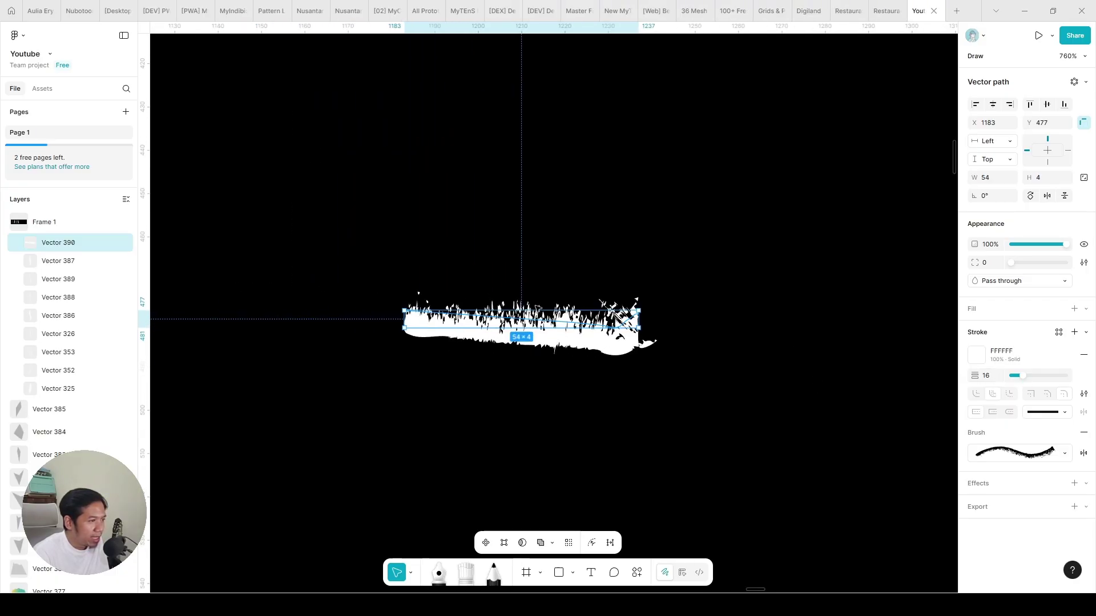
left_click_drag(537, 310, 539, 267)
scroll(537, 301, "down", 3)
key("ctrl+z")
- Move the cluster of points at the right end of the stroke's path outward to about X 1247
key("Return")
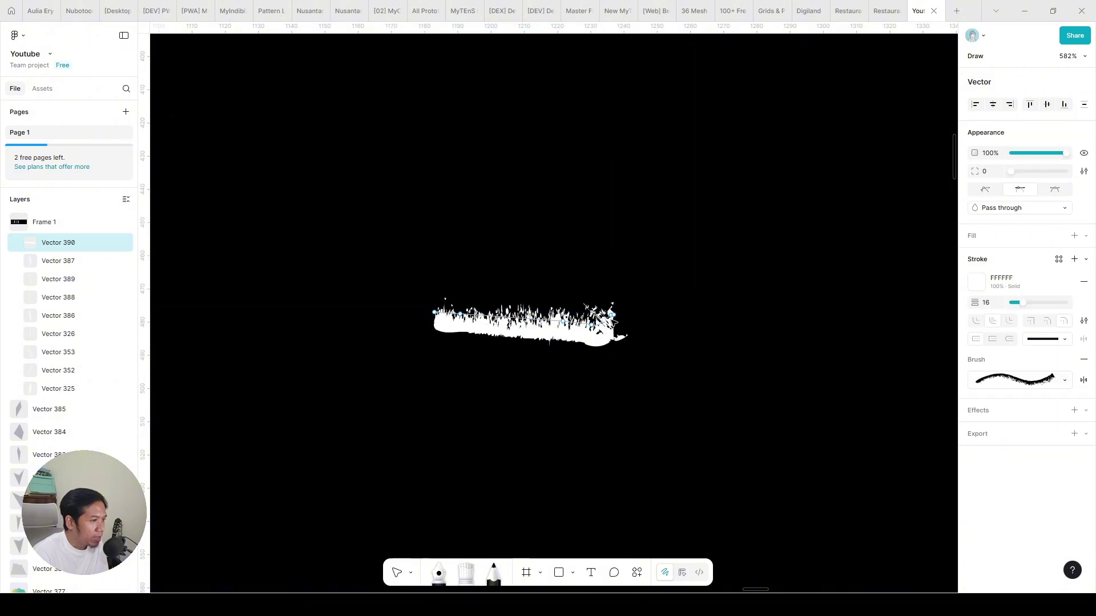
scroll(627, 317, "up", 5)
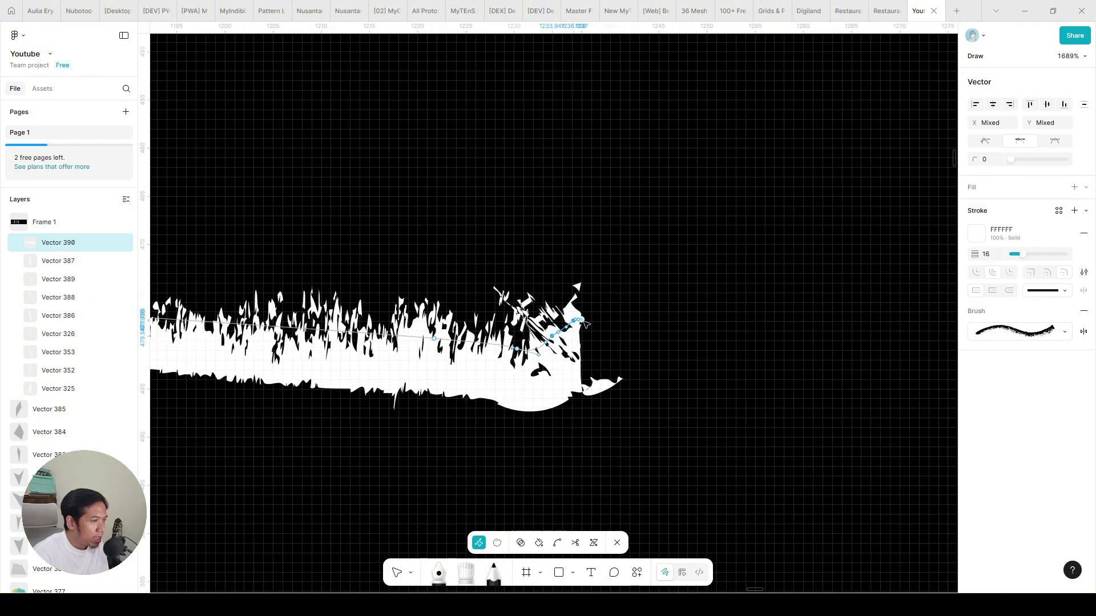
scroll(586, 324, "down", 5)
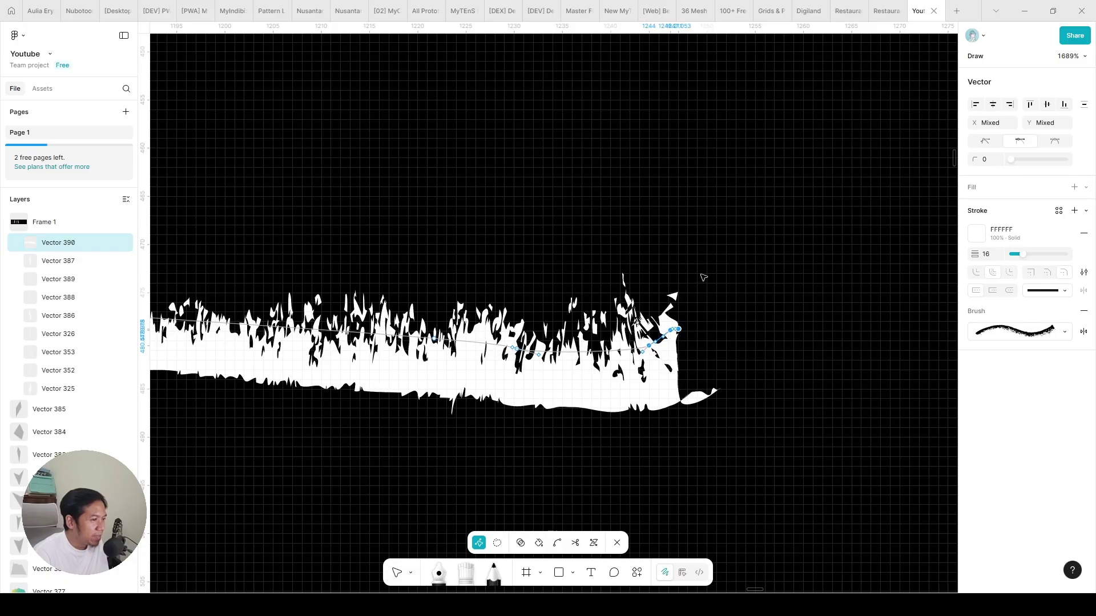
- Set the ragged stroke's weight to 50
left_click(734, 302)
scroll(734, 302, "up", 4)
left_click(626, 281)
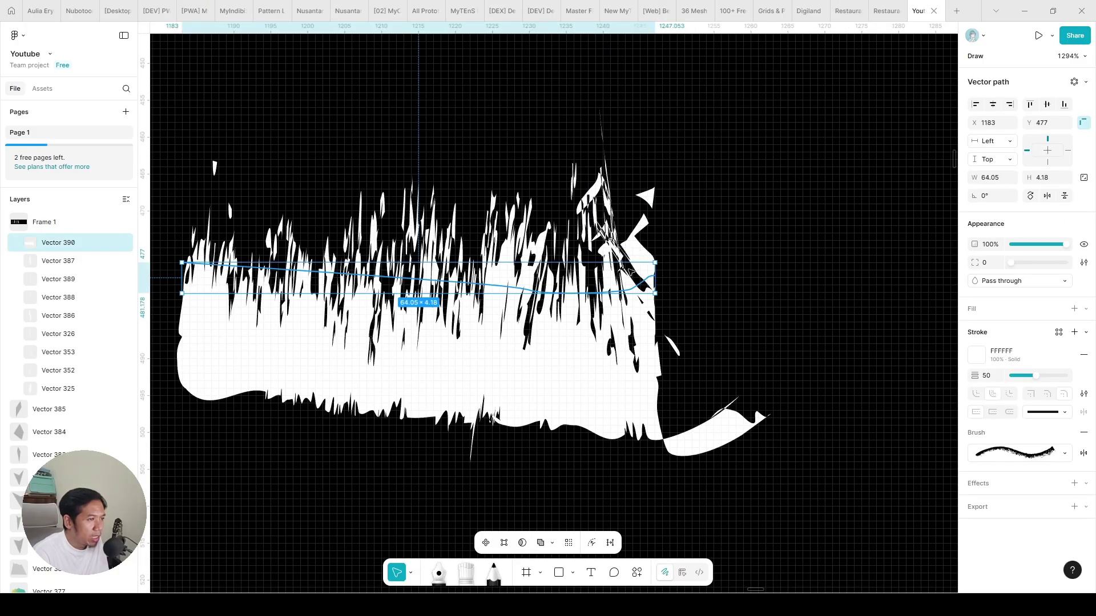
- Delete the bent points at the right end of the path and extend its end point to X 1267
key("Return")
scroll(671, 291, "up", 3)
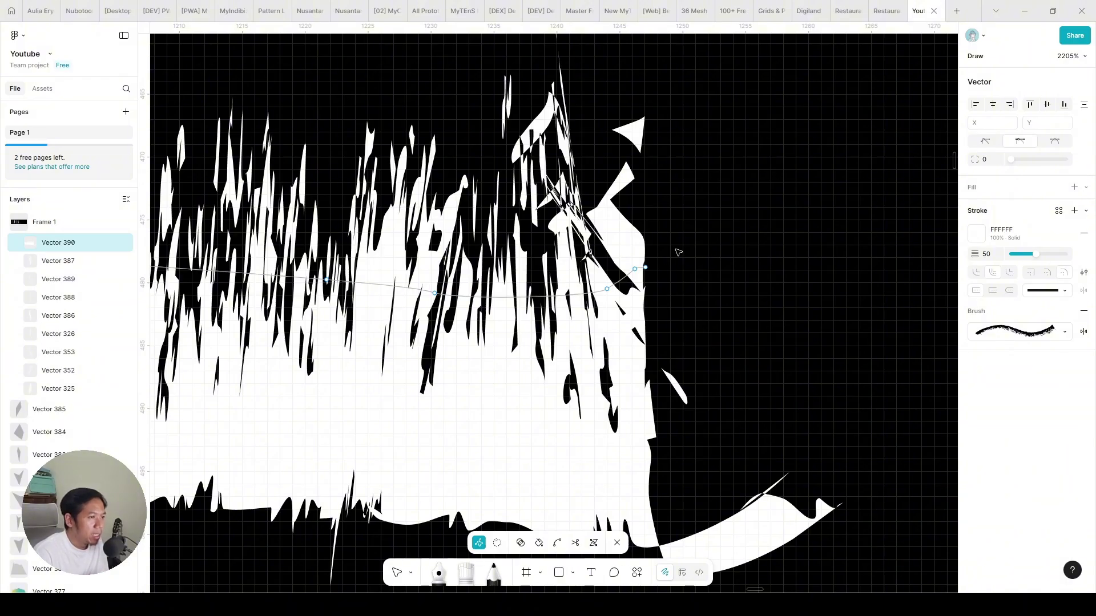
mouse_move(678, 251)
left_mouse_down()
mouse_move(630, 290)
mouse_move(896, 280)
left_mouse_up()
key("Delete")
scroll(879, 294, "down", 5)
scroll(679, 297, "right", 3)
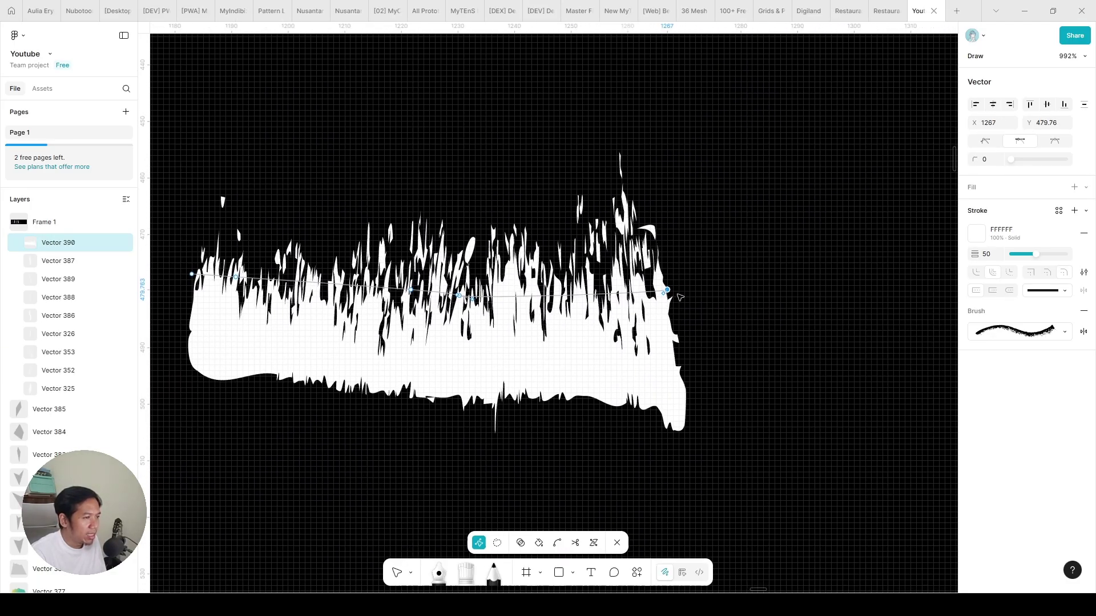
- Pull both ends of the path outward to give the grass stroke a width of 104.5, starting at X 1177
scroll(323, 225, "up", 1)
left_click(392, 323)
key("Escape")
scroll(391, 323, "down", 4)
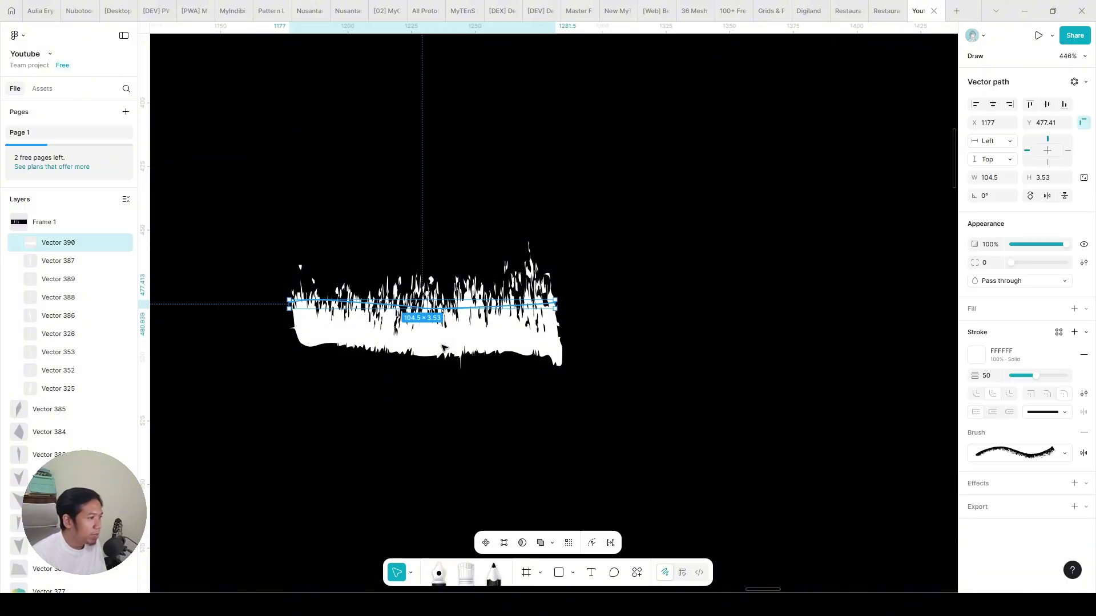
- Duplicate the grass stroke and place the copy next to it at X 1271, Y 477
key("ctrl+d")
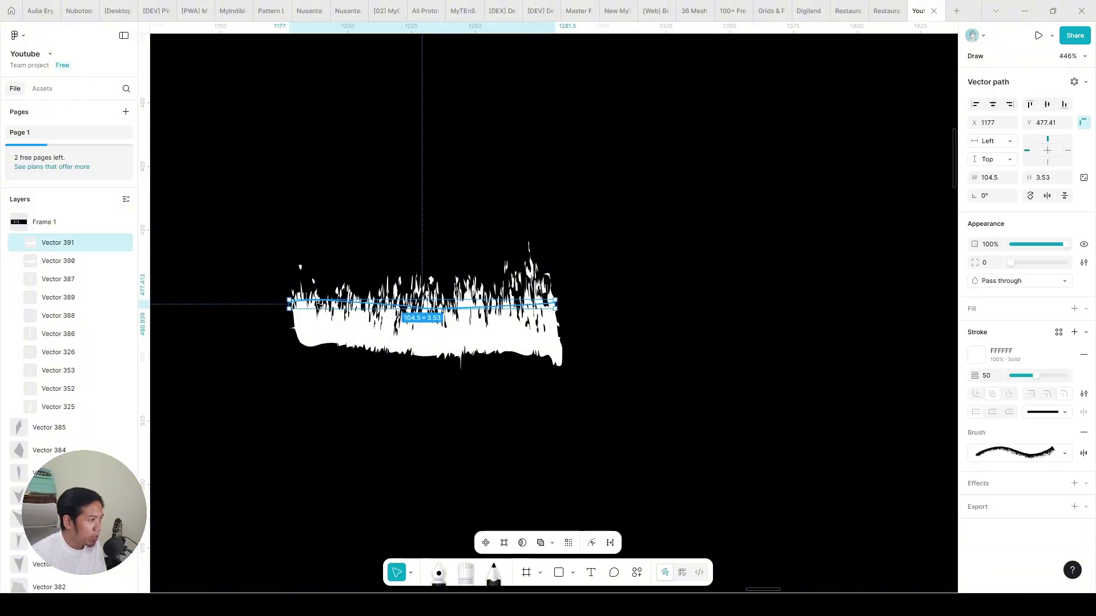
left_click_drag(381, 327, 621, 327)
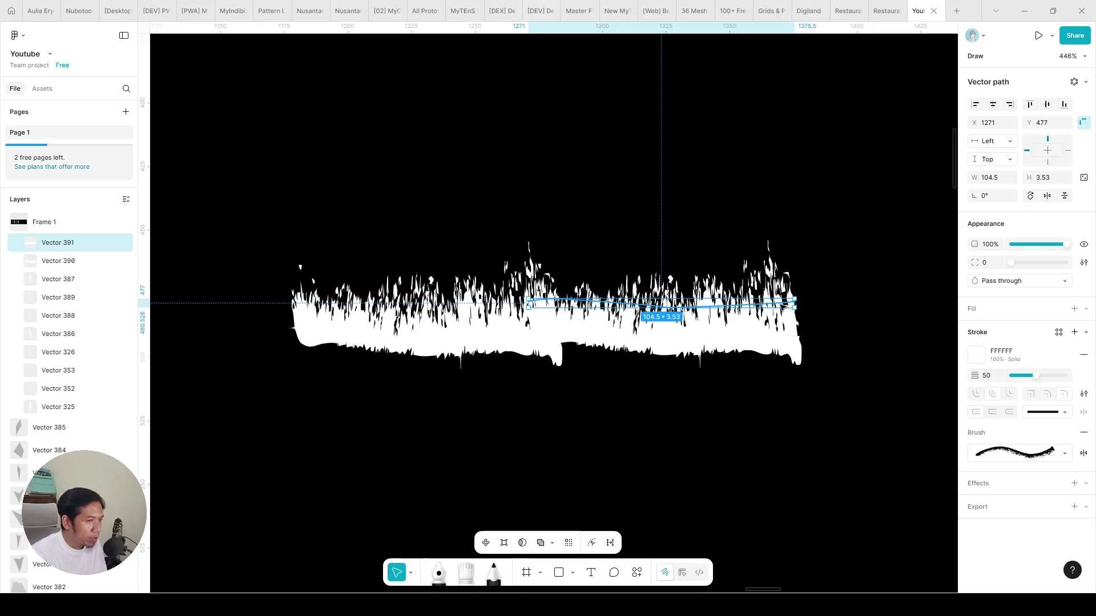
double_click(795, 303)
left_click_drag(795, 303, 789, 305)
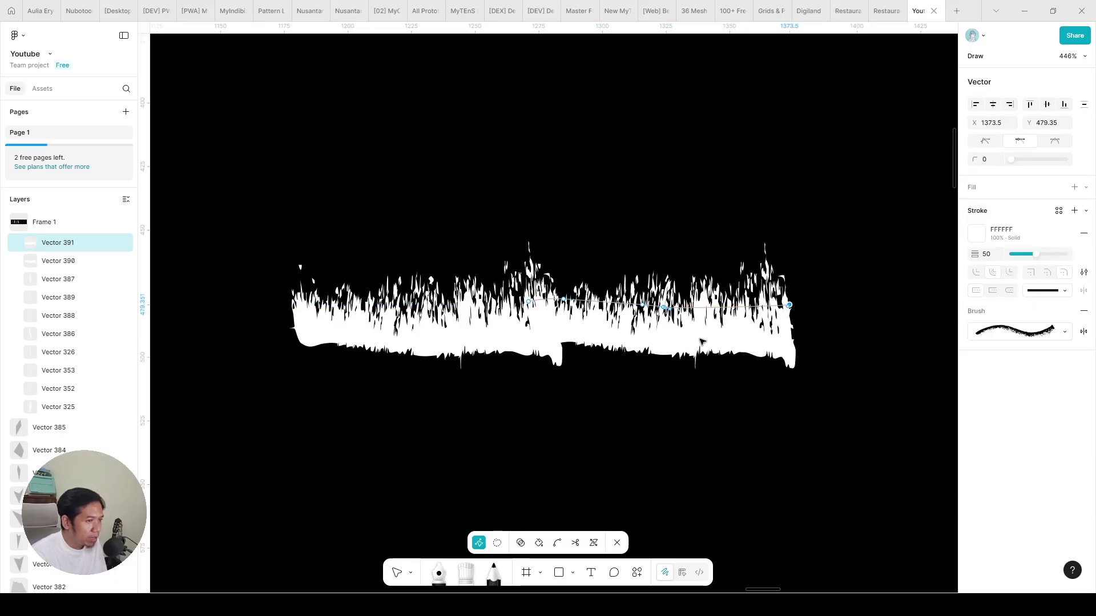
left_click_drag(563, 299, 548, 300)
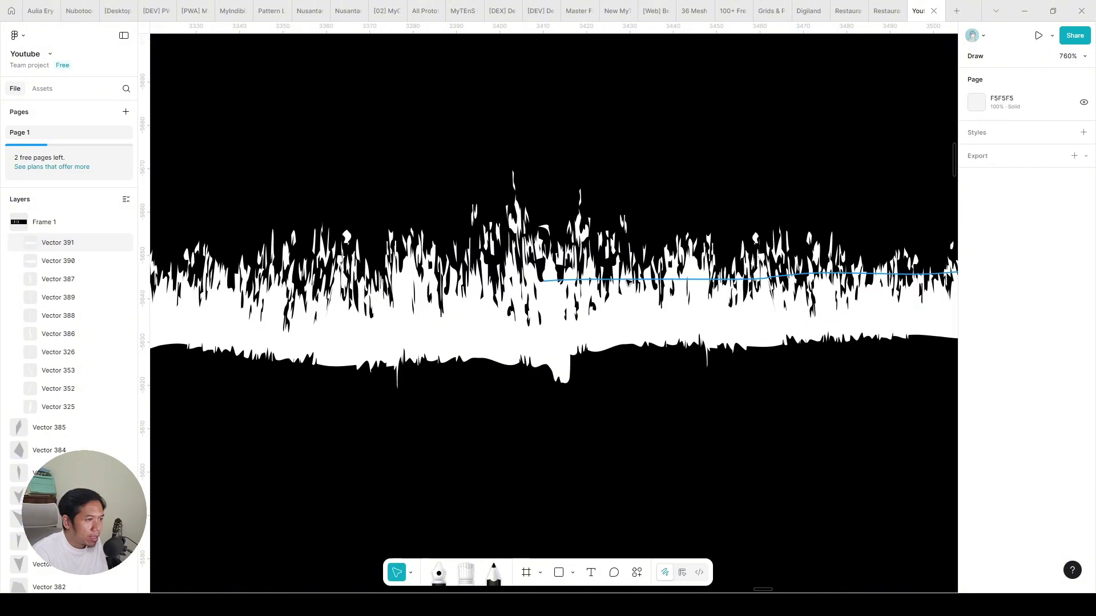
- Mirror the grass copy horizontally and overlap its inner end with the first grass stroke
left_click_drag(627, 286, 626, 288)
scroll(626, 291, "down", 5)
key("Escape")
- Select both grass strokes and move them together 80 to the left inside the black frame
left_click_drag(887, 415, 303, 181)
key("shift+Left")
key("shift+Left")
key("shift+Left")
key("shift+Left")
key("shift+Left")
key("shift+Left")
key("shift+Left")
key("shift+Left")
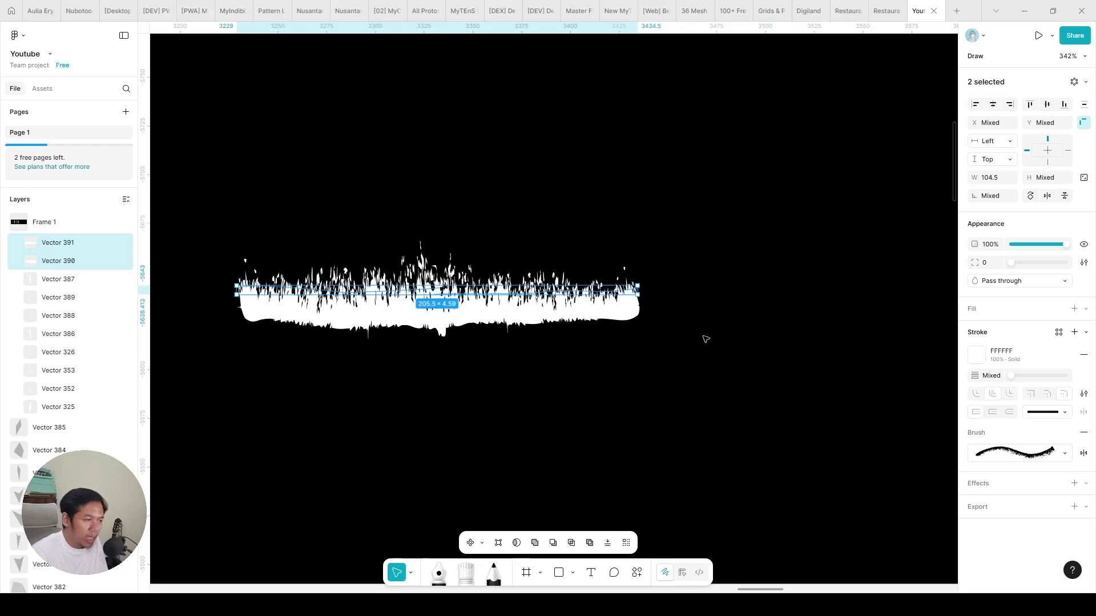
left_click_drag(697, 366, 221, 216)
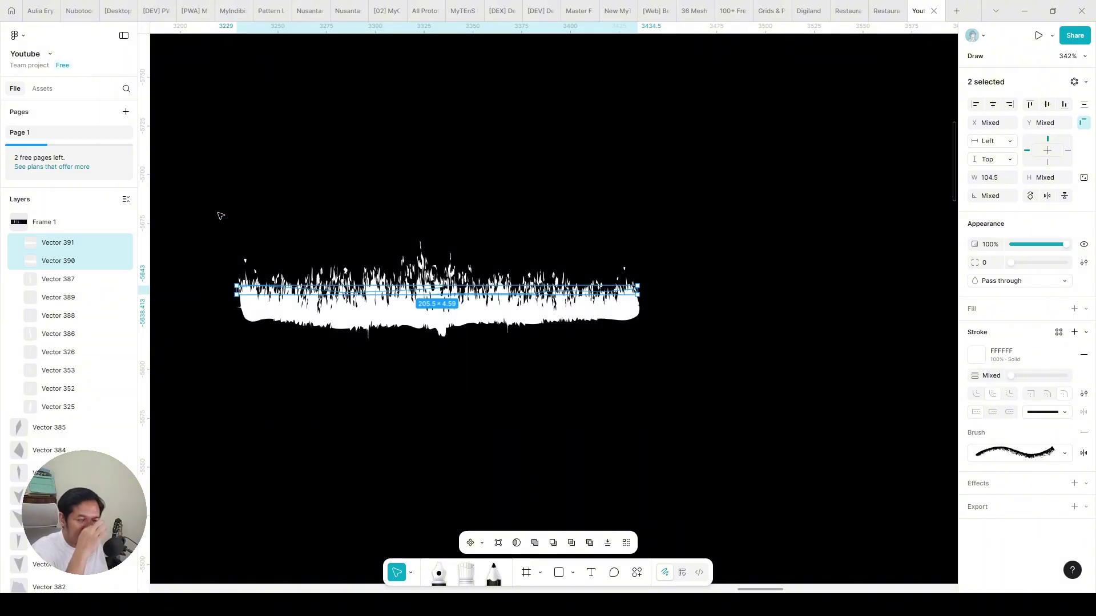
- Switch to design mode and combine the two selected white brush strokes into a union
left_click(243, 234)
left_click_drag(207, 212, 712, 396)
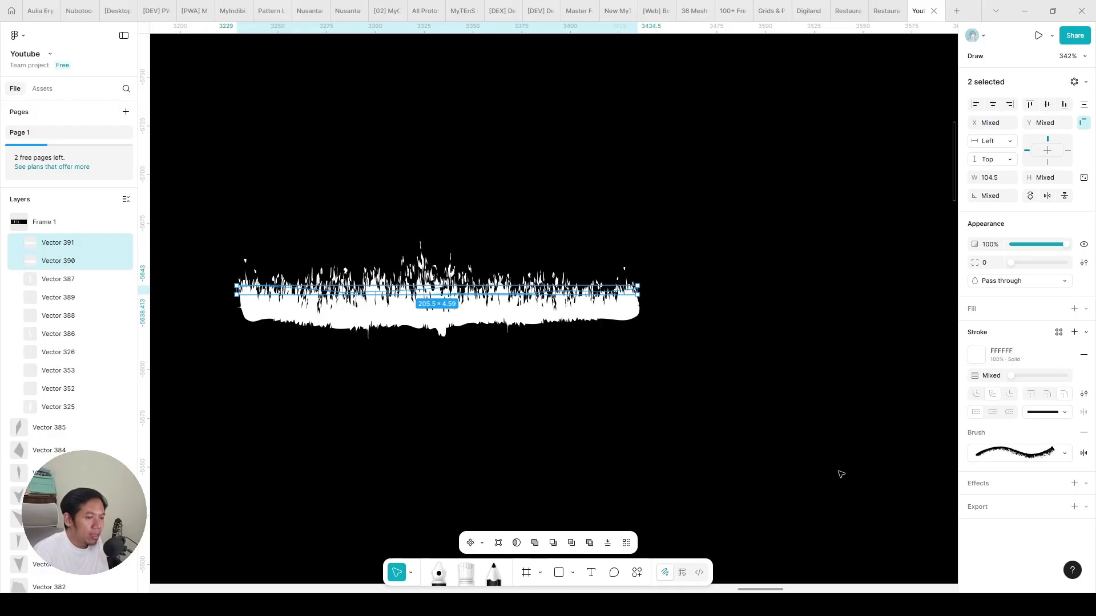
left_click(682, 574)
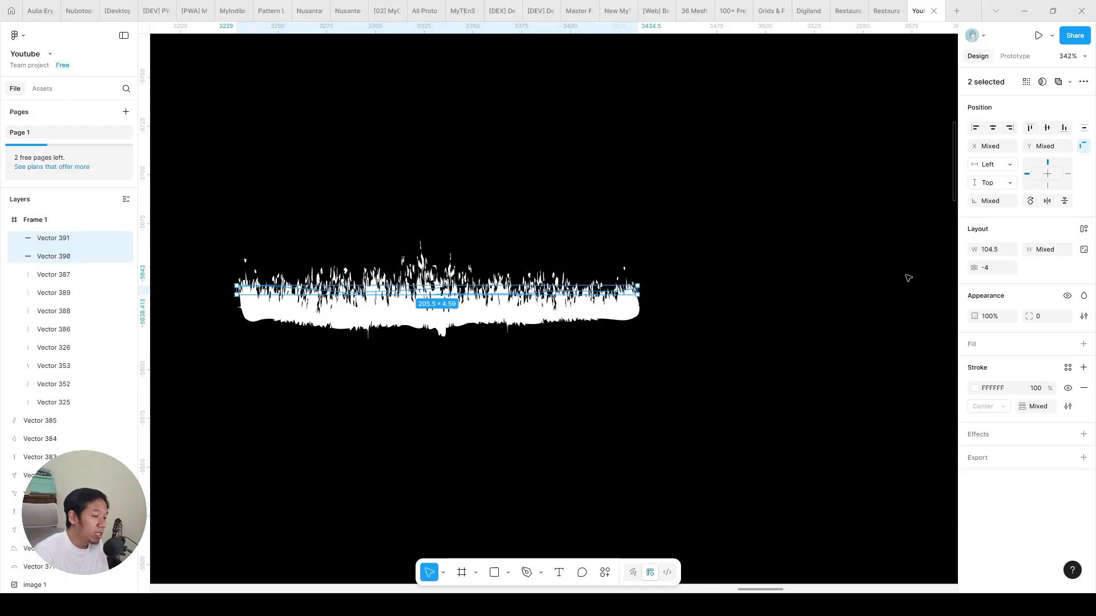
left_click(1058, 82)
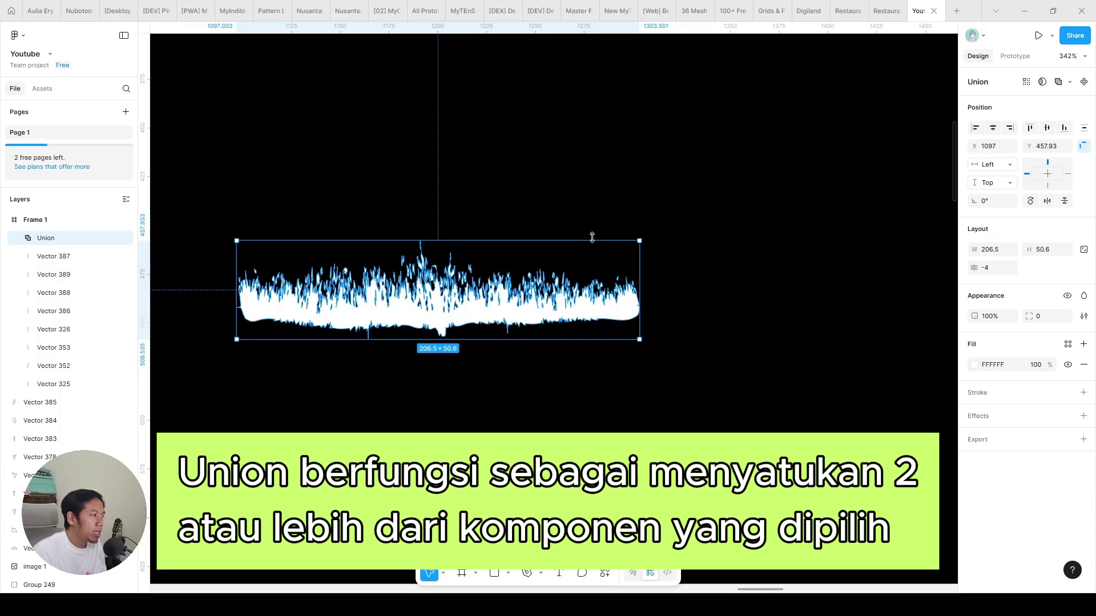
- Expand the union and examine its two nested strokes, Vector 391 and Vector 390, as separate layers
left_click(19, 238)
left_click(83, 258)
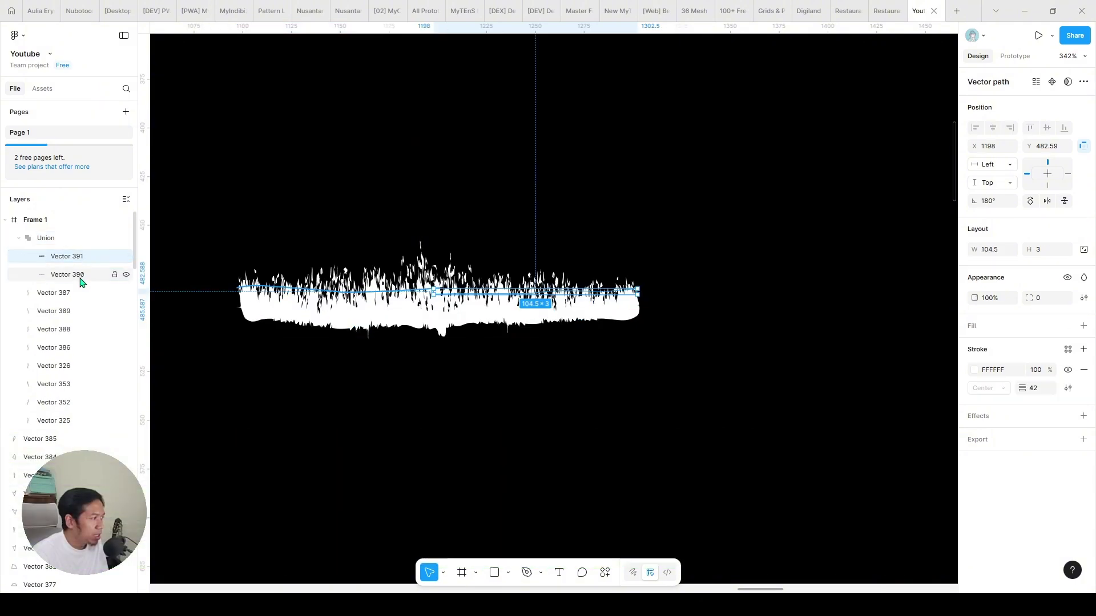
left_click(80, 275)
left_click(83, 258)
left_click(79, 275)
left_click(83, 260)
left_click(79, 274)
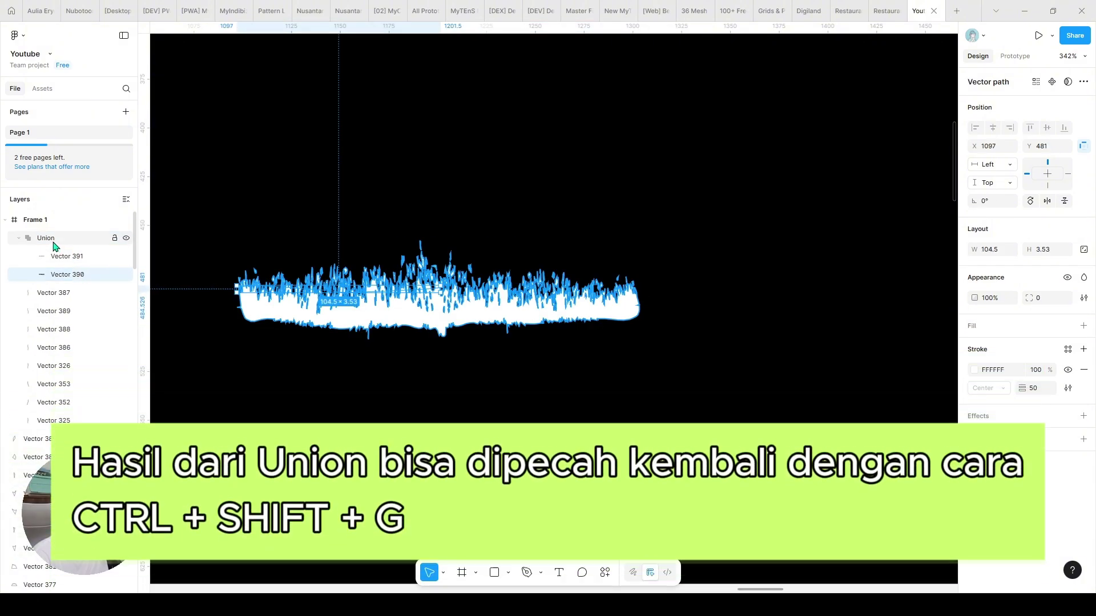
left_click(57, 241)
left_click(74, 259)
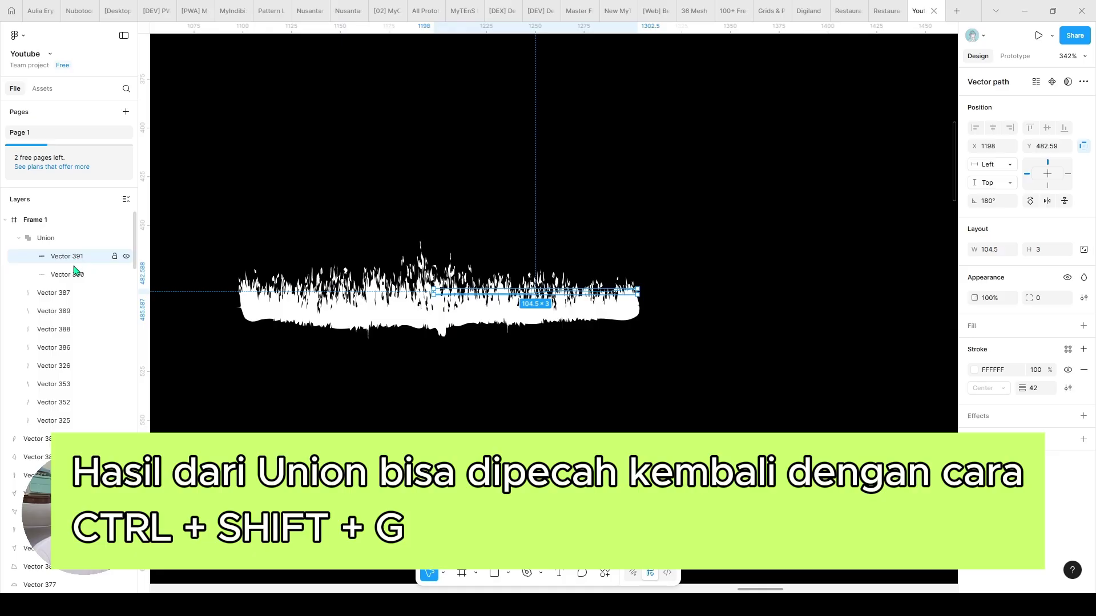
left_click(74, 275)
left_click(76, 257)
left_click(82, 276)
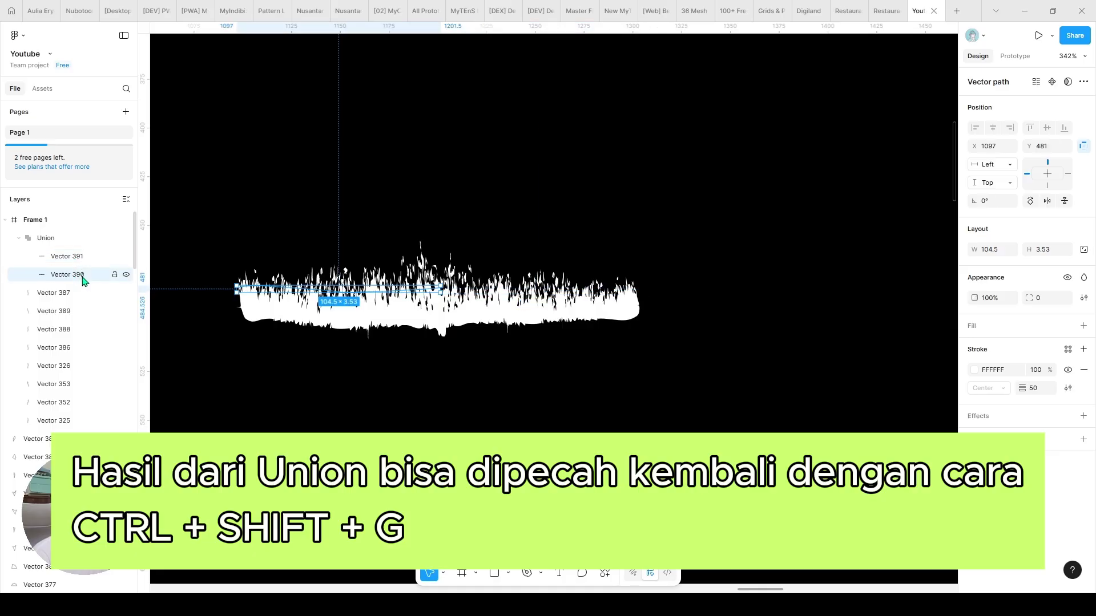
left_click(77, 256)
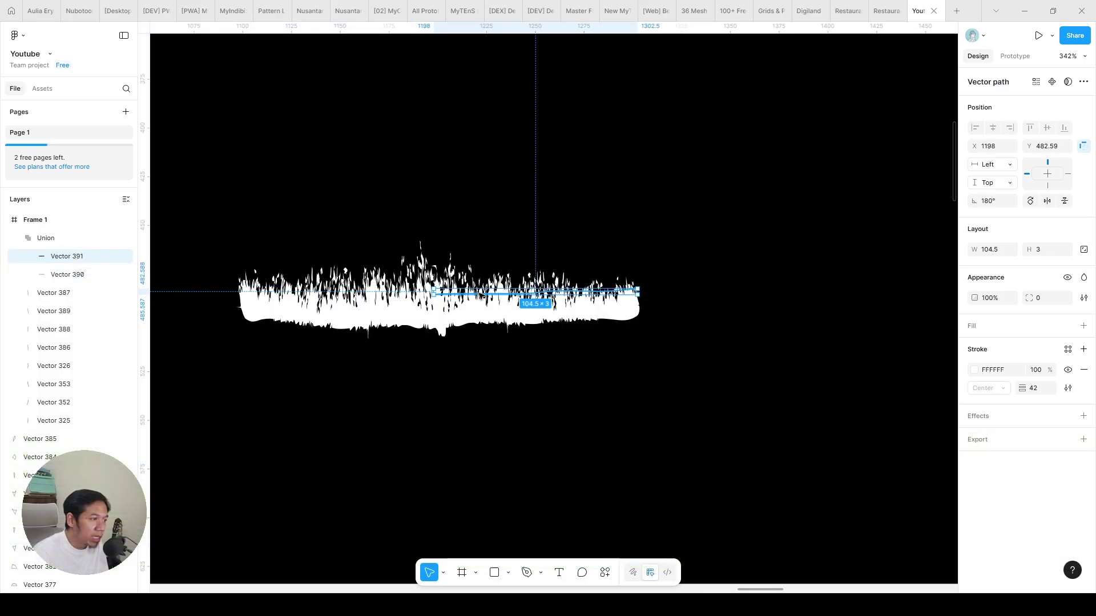
mouse_move(477, 288)
left_mouse_down()
mouse_move(619, 280)
mouse_move(600, 279)
left_mouse_up()
key("ctrl+z")
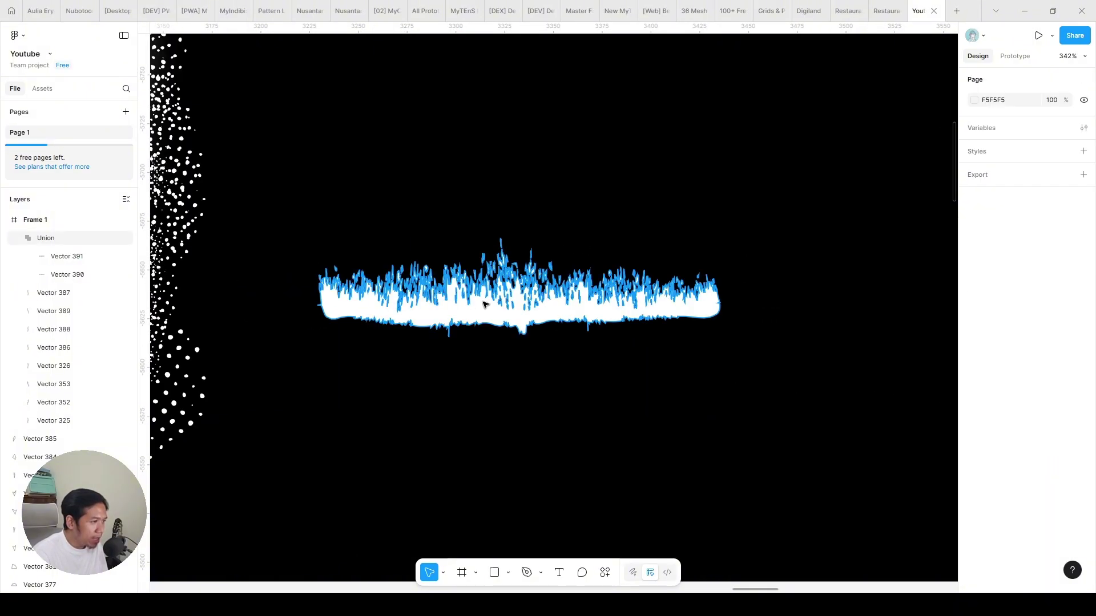
- Flatten the union of the two brush strokes into a single vector path
left_click(485, 304)
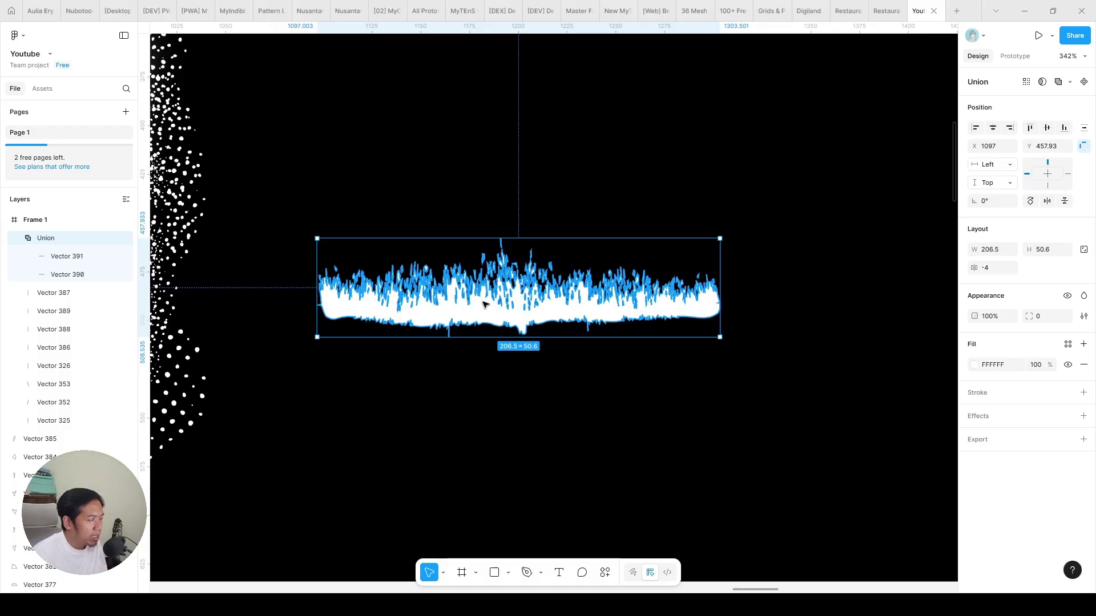
right_click(473, 296)
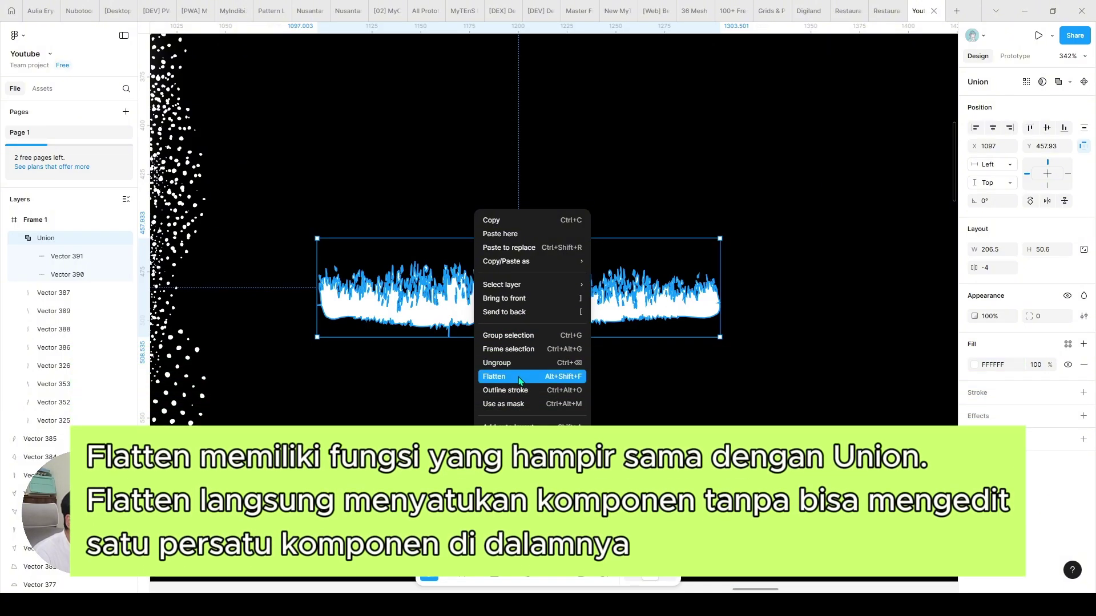
left_click(519, 376)
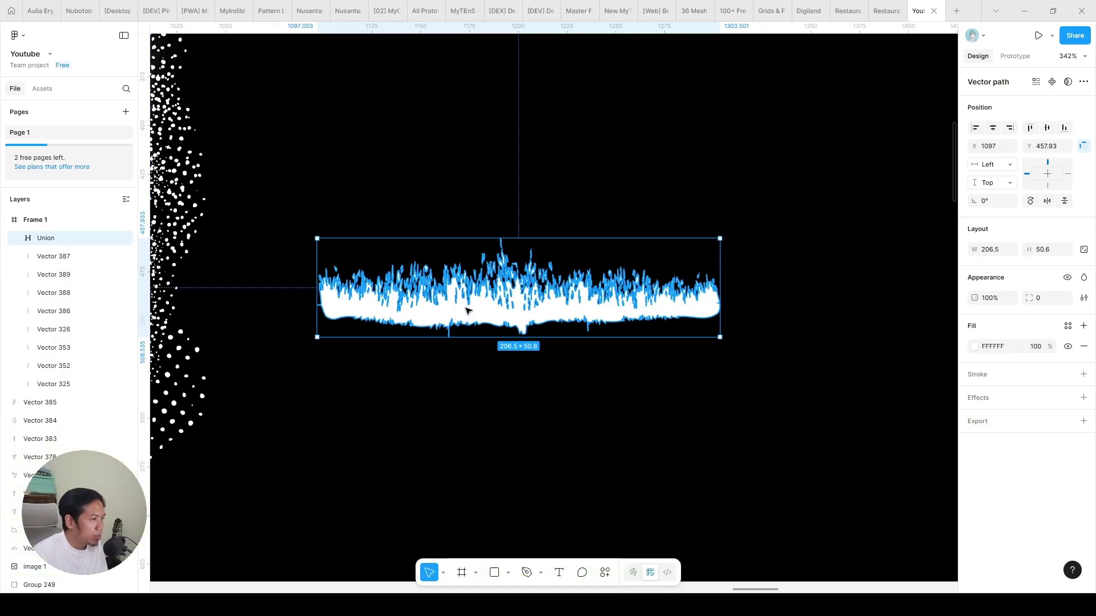
- Open the flattened shape for vector editing, examine its anchor points, and leave the editing mode
left_click(511, 373)
scroll(508, 372, "up", 5)
double_click(472, 273)
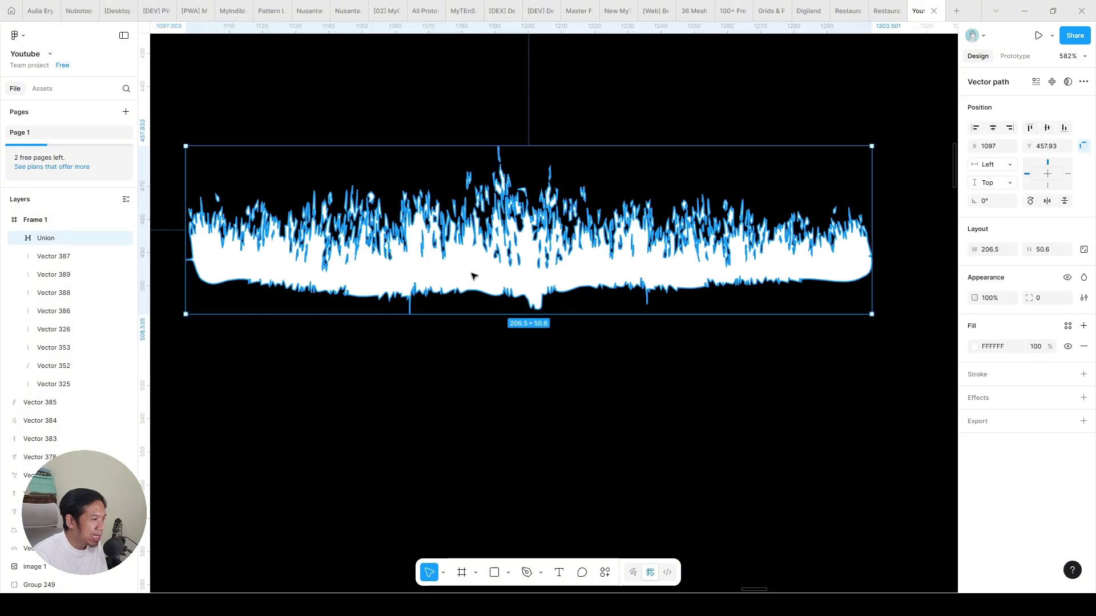
scroll(254, 189, "up", 2)
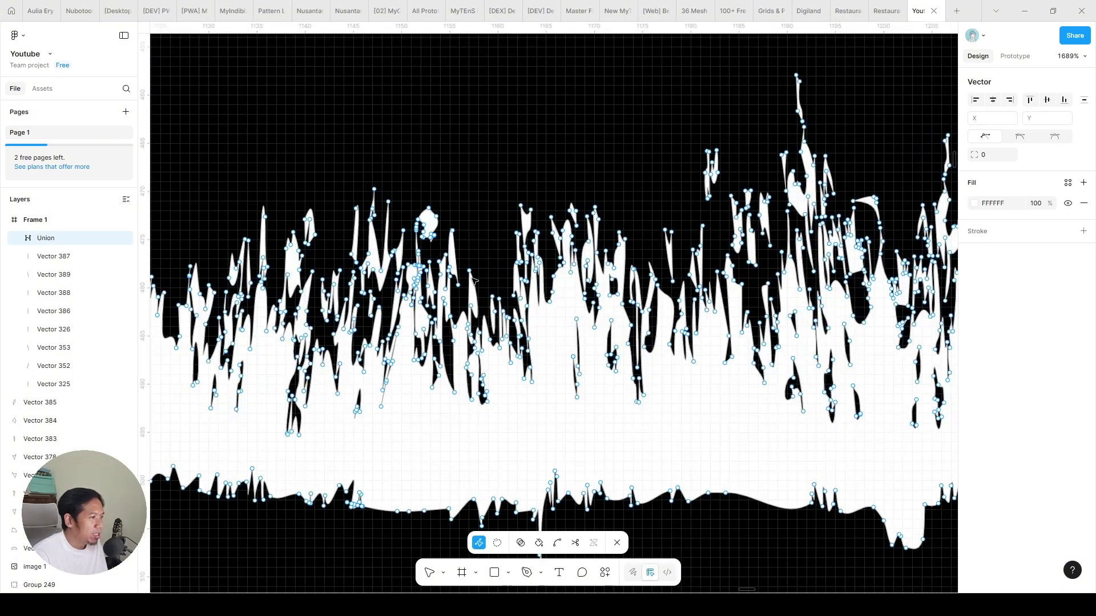
left_click(666, 451)
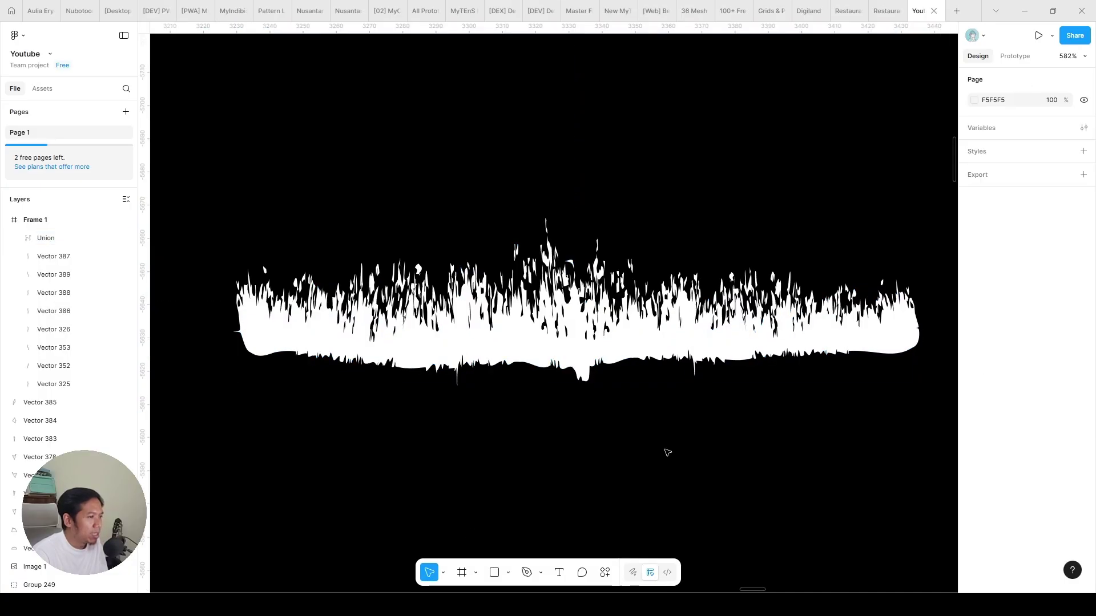
- Enlarge the flattened grass shape to about 1241 × 304 and place it along the lower right edge of Frame 1
scroll(486, 317, "down", 5)
left_click(488, 321)
left_click_drag(601, 335, 744, 406)
scroll(742, 405, "down", 3)
scroll(592, 326, "down", 3)
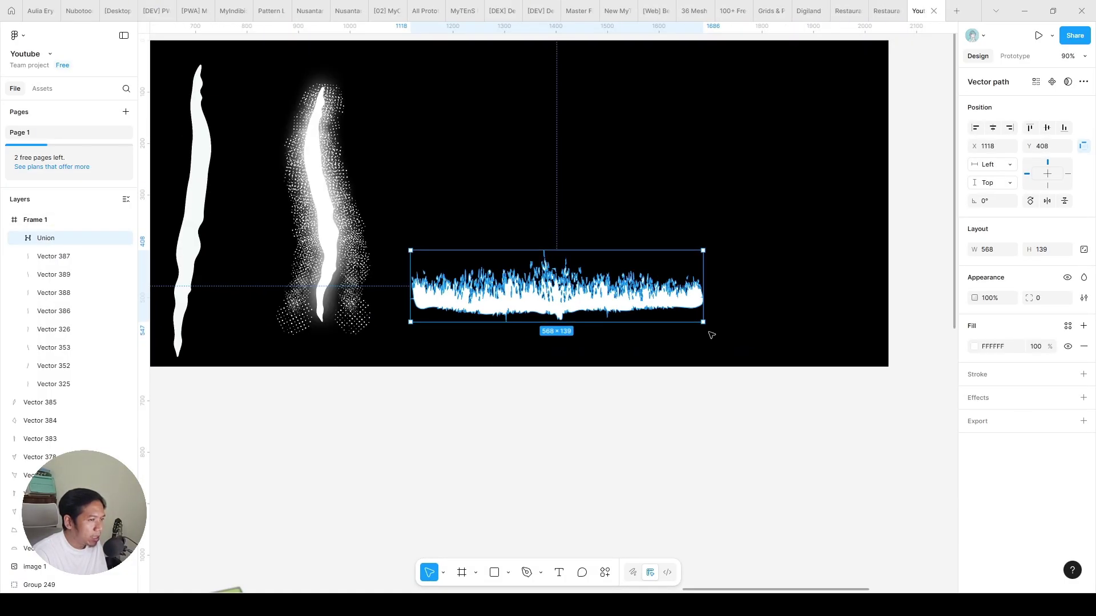
left_click_drag(703, 323, 861, 367)
left_click_drag(410, 308, 343, 308)
left_click_drag(861, 367, 875, 394)
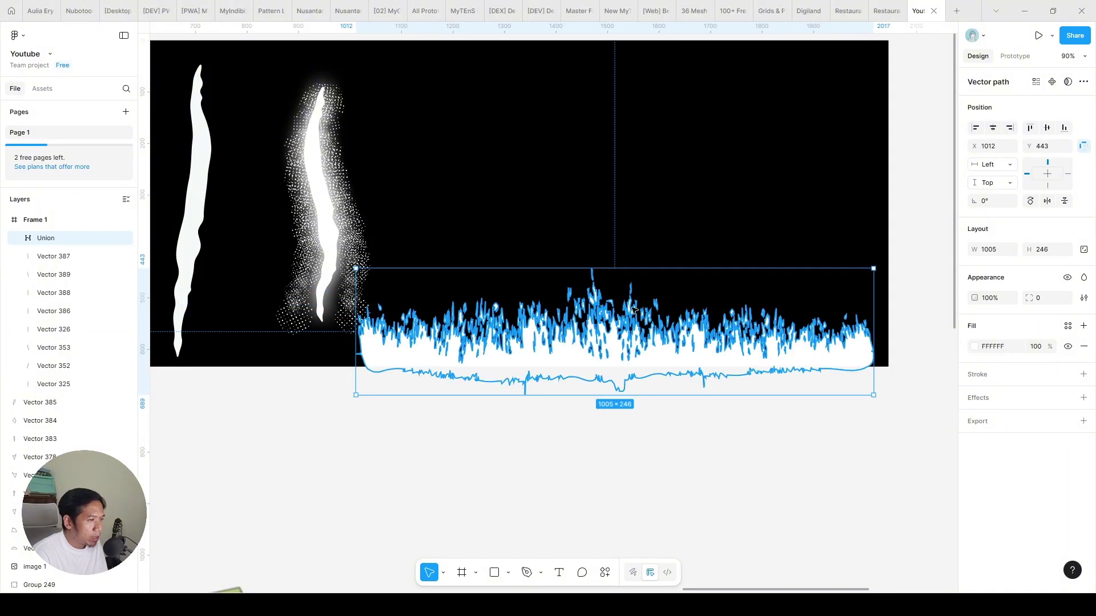
left_click_drag(601, 267, 632, 339)
left_click(668, 216)
- Add a drop shadow effect with its default settings to the flattened white grass shape
scroll(371, 438, "down", 3)
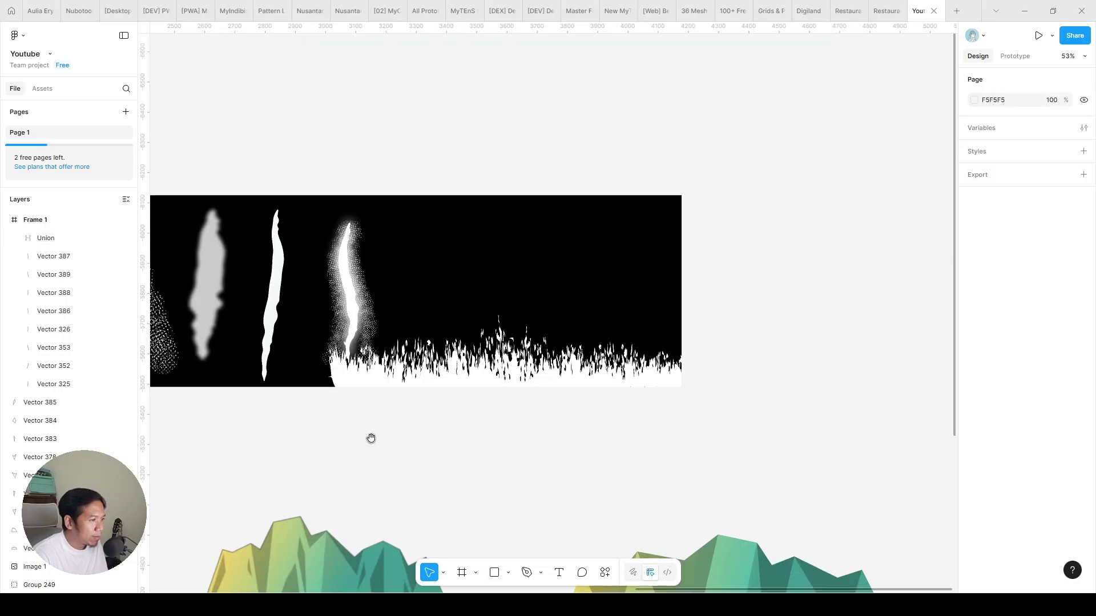
scroll(661, 346, "up", 10)
scroll(335, 326, "up", 10)
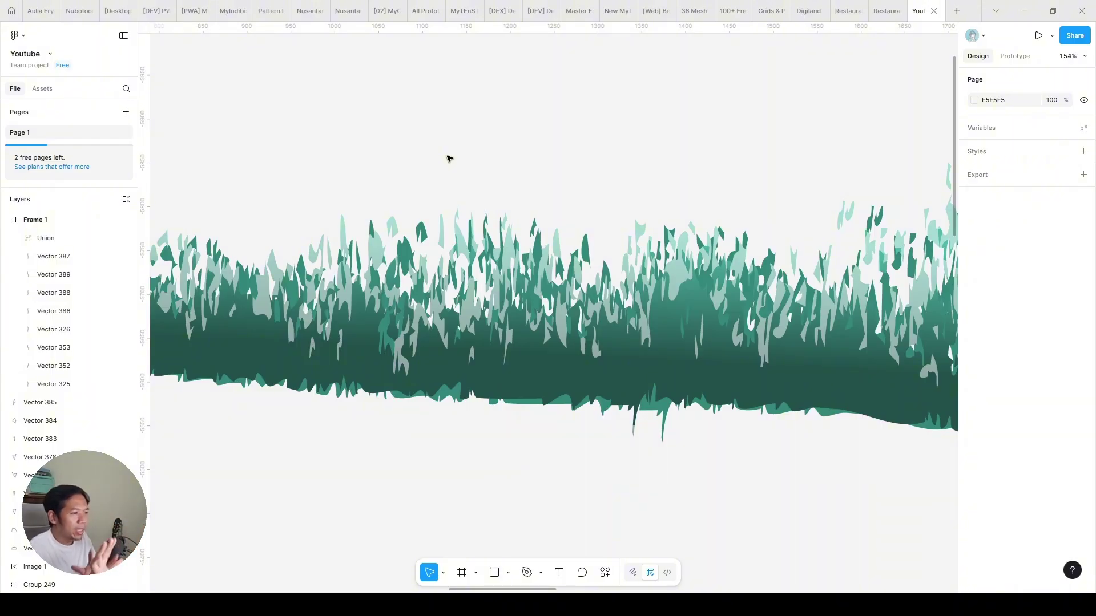
scroll(448, 158, "down", 8)
scroll(785, 318, "right", 10)
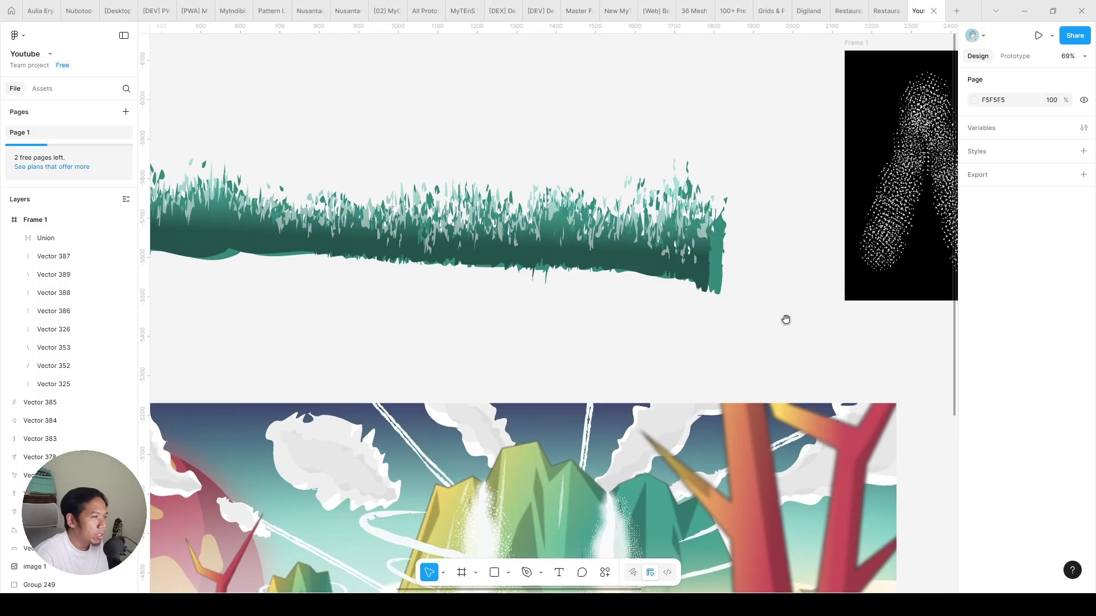
left_click(561, 282)
scroll(694, 313, "up", 5)
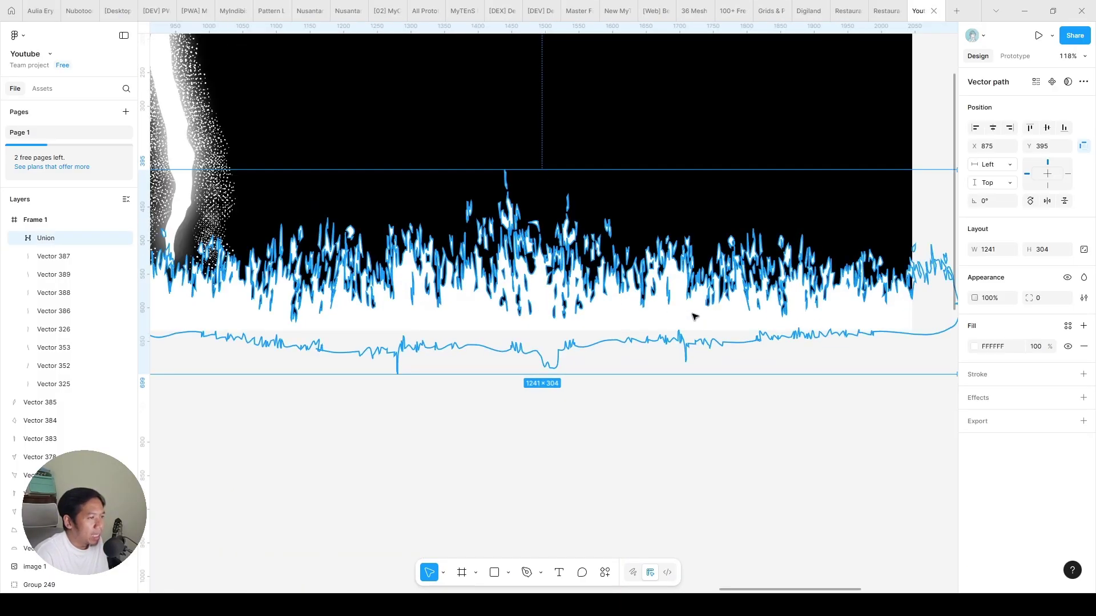
left_click(993, 404)
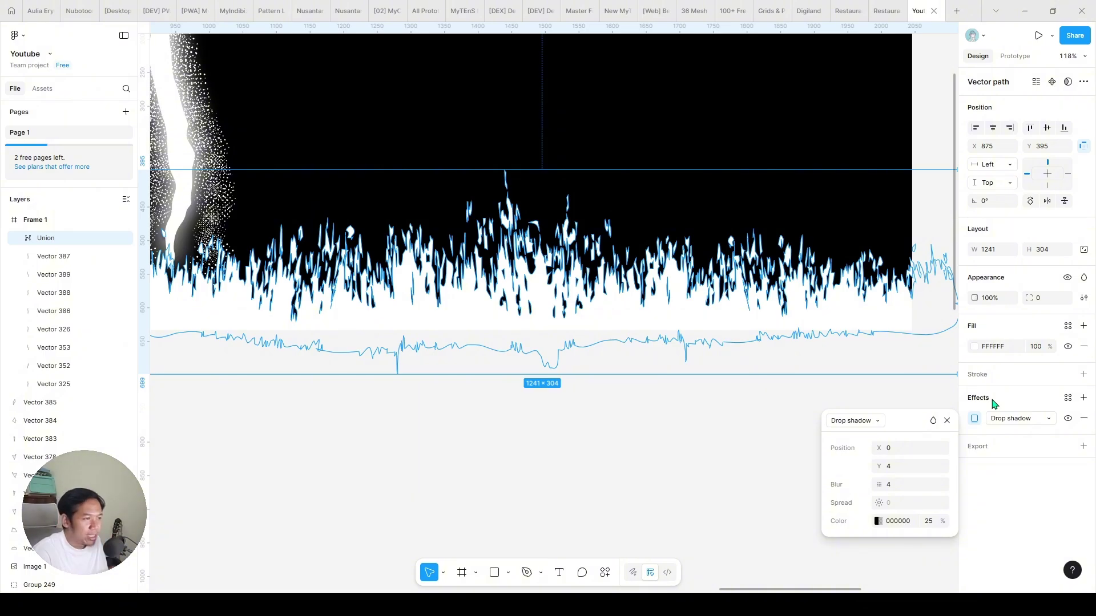
left_click(795, 473)
- Add a second effect to the white grass shape and change its type to inner shadow
left_click(488, 293)
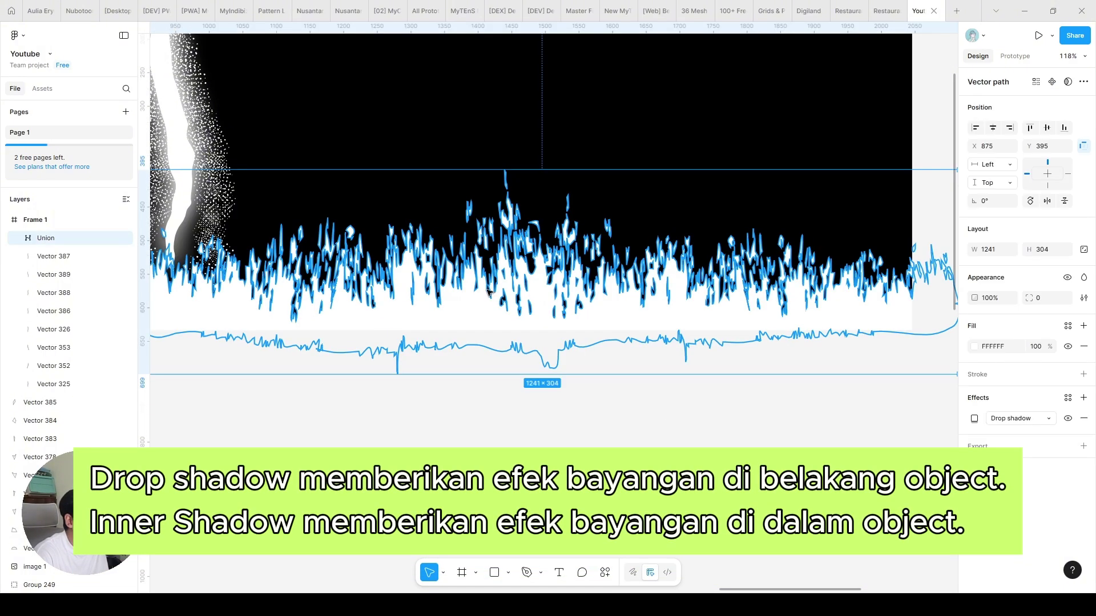
left_click(1084, 397)
left_click(1020, 418)
left_click(1007, 404)
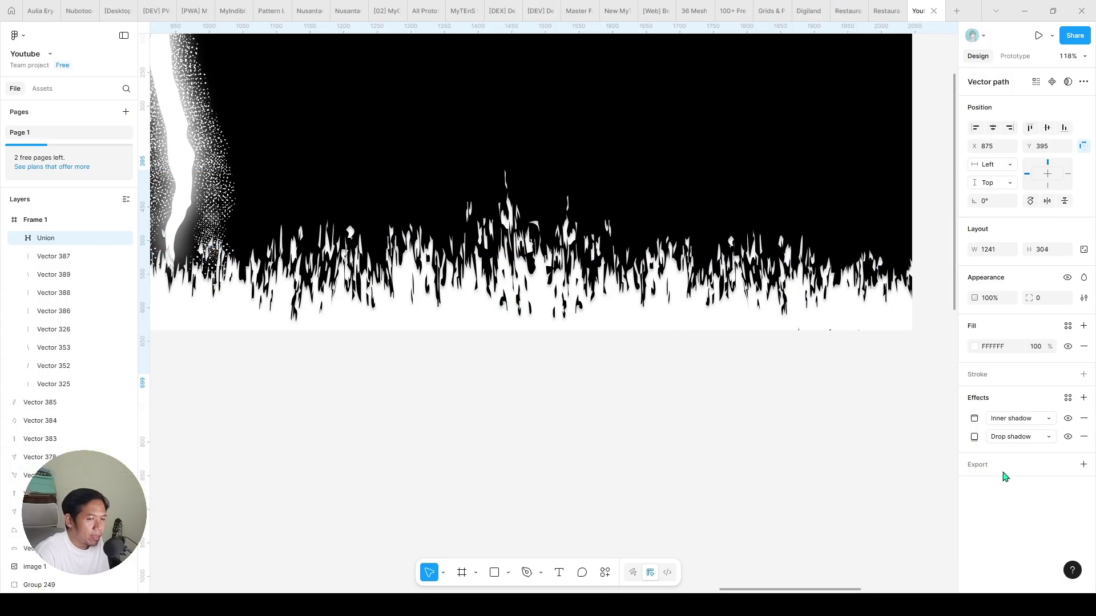
left_click(728, 454)
- Copy the lighter gradient color from the existing green grass artwork and set the white grass shape's fill to 4DB6A9
scroll(682, 455, "down", 4)
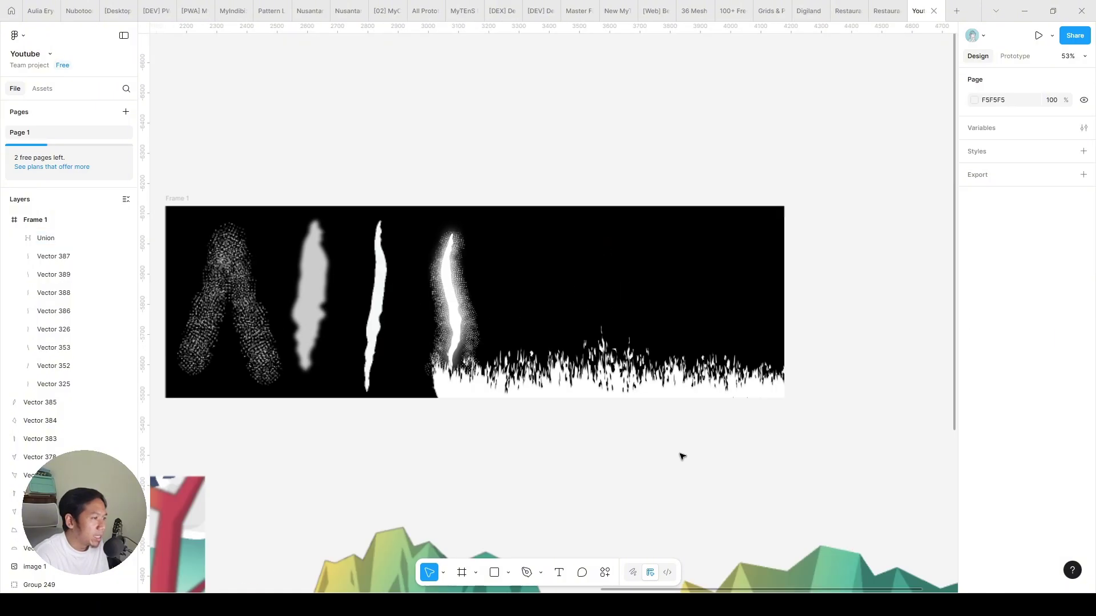
left_click_drag(521, 455, 1093, 421)
scroll(520, 325, "up", 4)
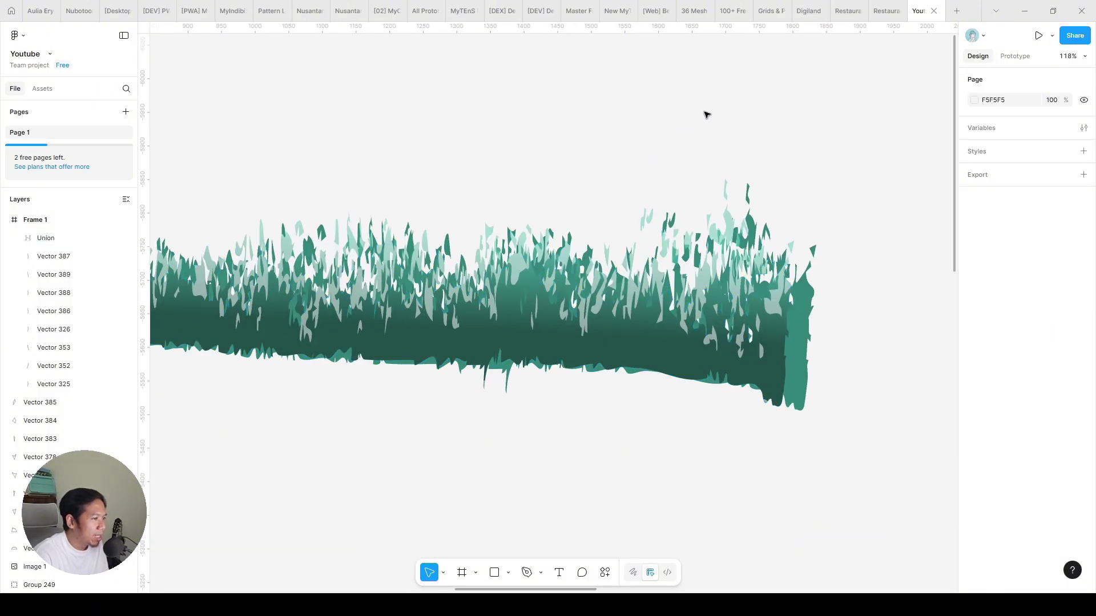
scroll(261, 342, "down", 4)
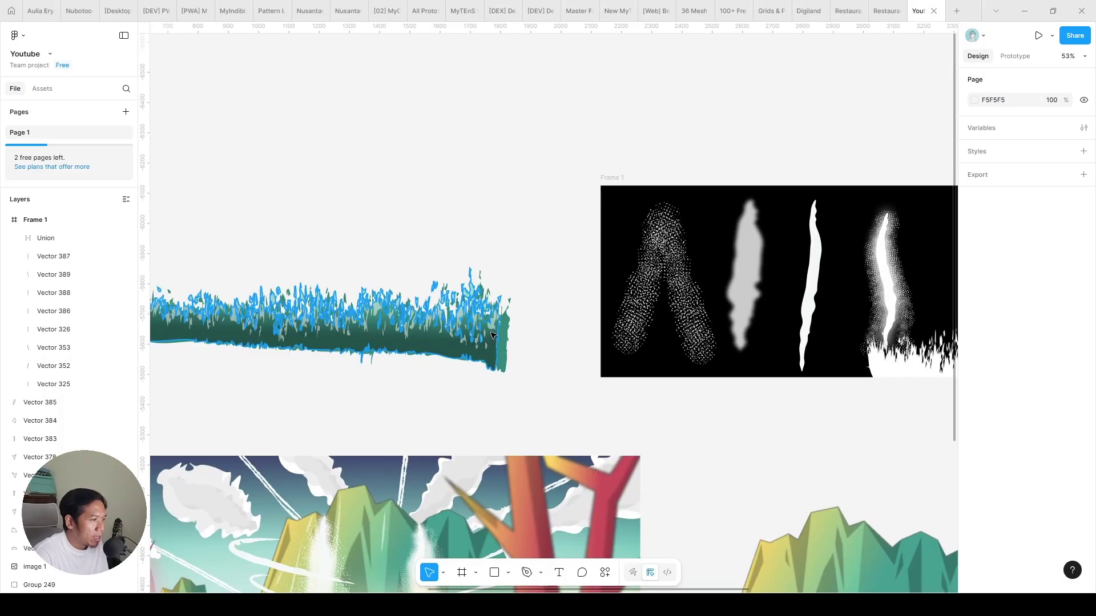
left_click(261, 339)
left_click(975, 311)
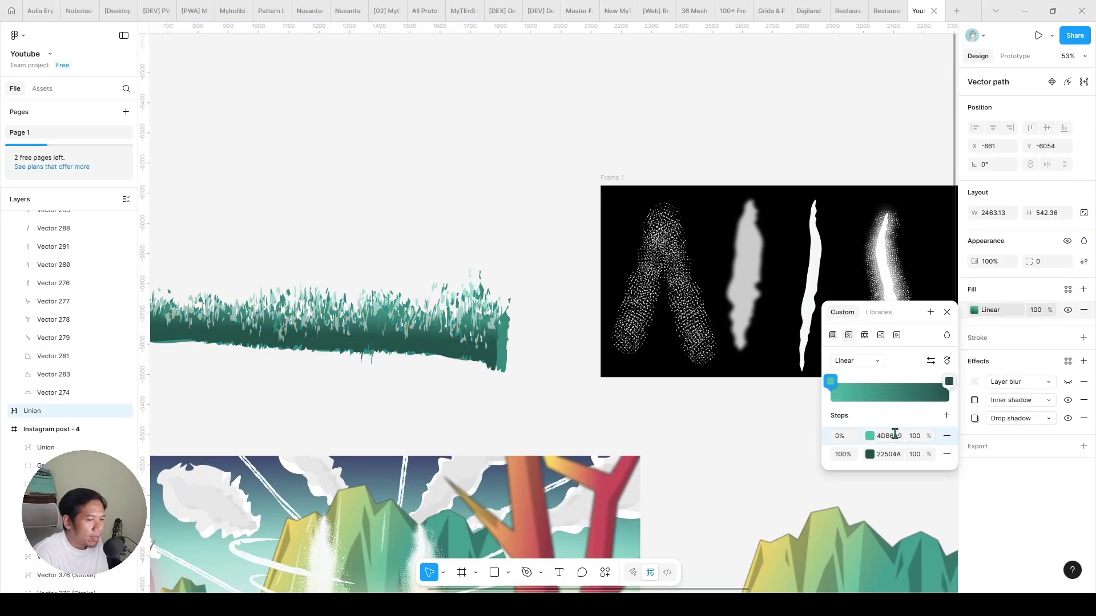
left_click(710, 447)
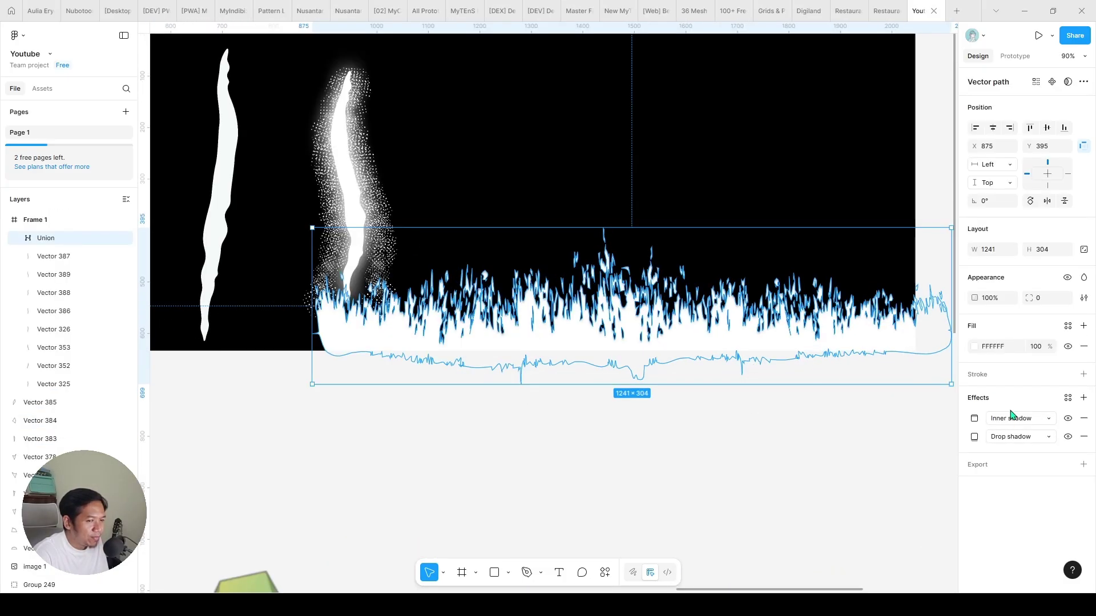
left_click(1001, 347)
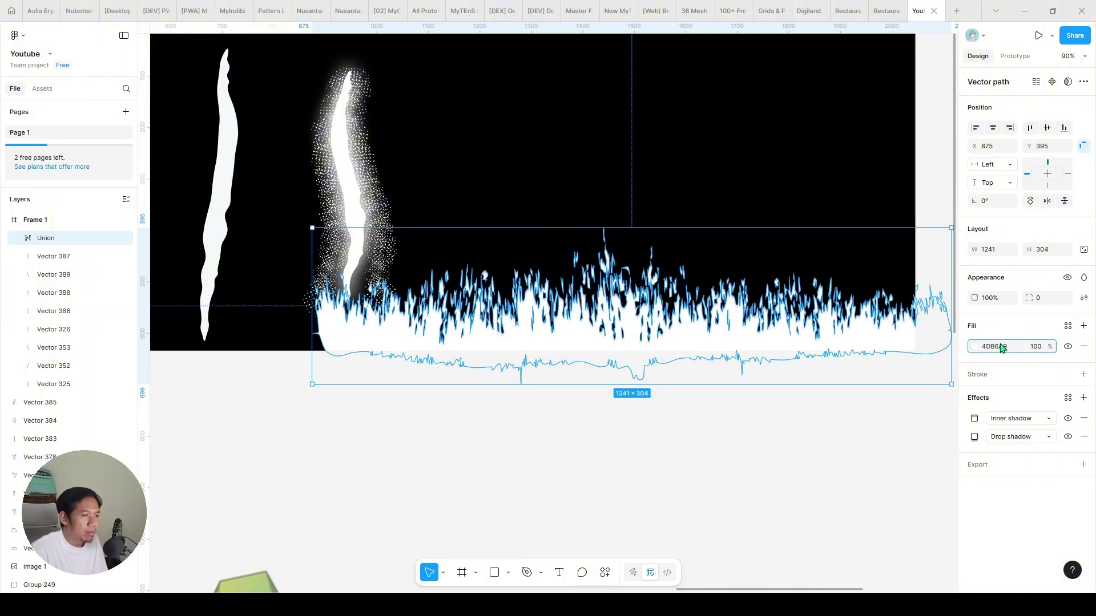
key("Return")
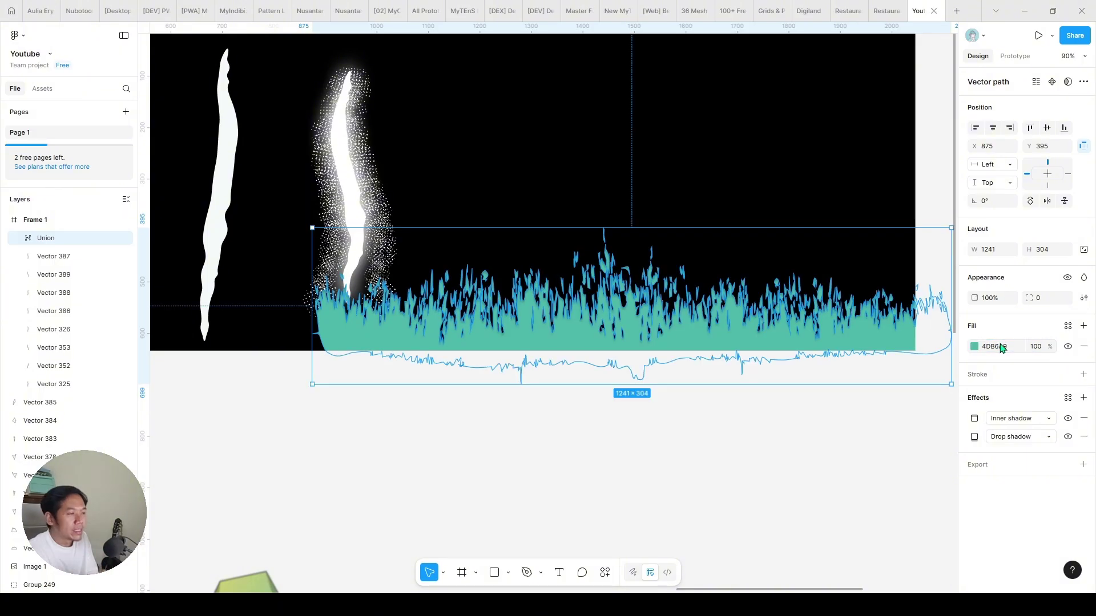
- Select the parent Frame 1 and set its black background fill to white, FFFFFF
key("shift+Return")
key("shift+2")
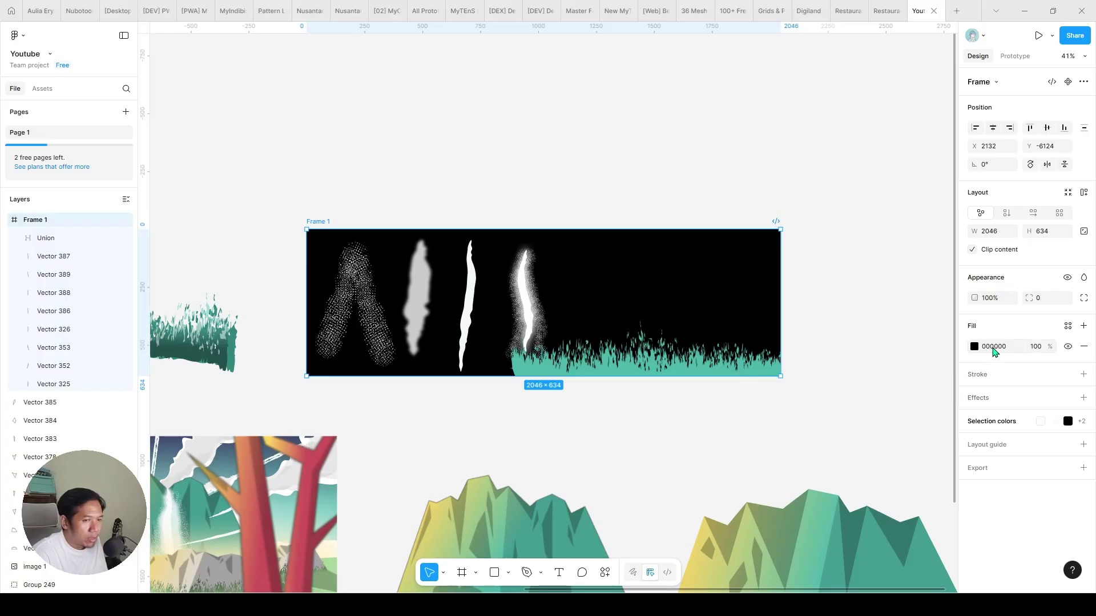
left_click(994, 348)
type("fff")
key("Return")
scroll(666, 392, "up", 5)
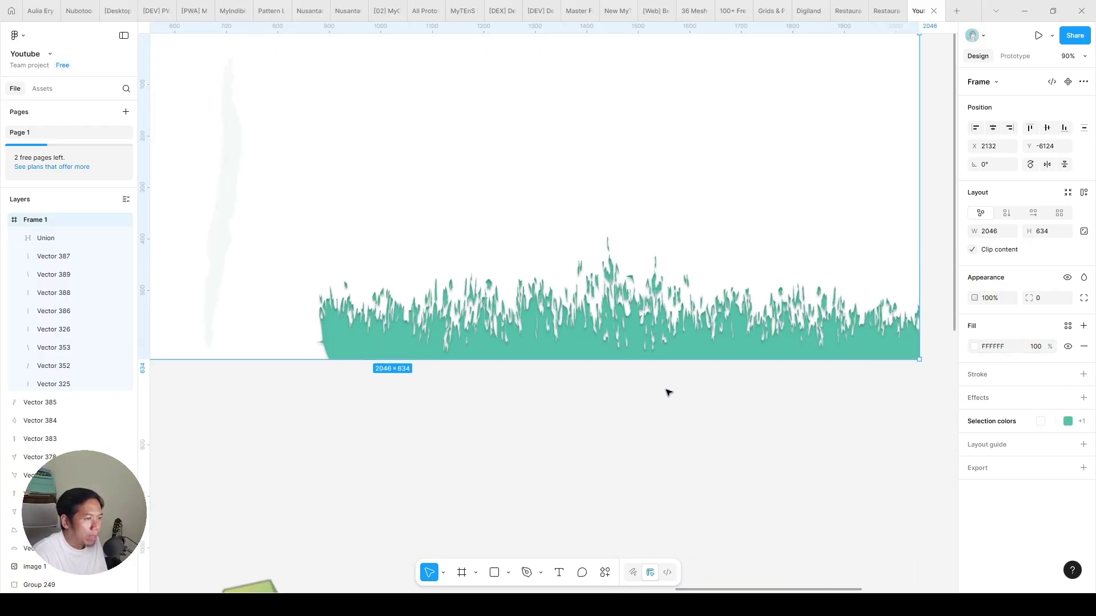
key("Escape")
- Set the inner shadow's blur to 0 and its Y offset to 0 on the green grass shape
left_click(614, 308)
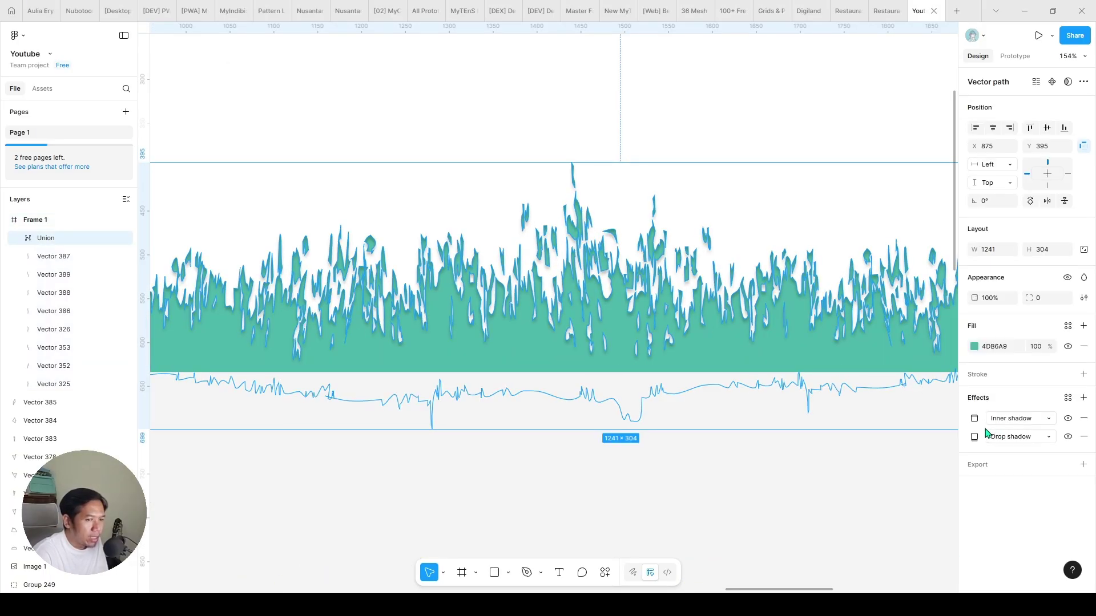
left_click(974, 420)
left_click(895, 487)
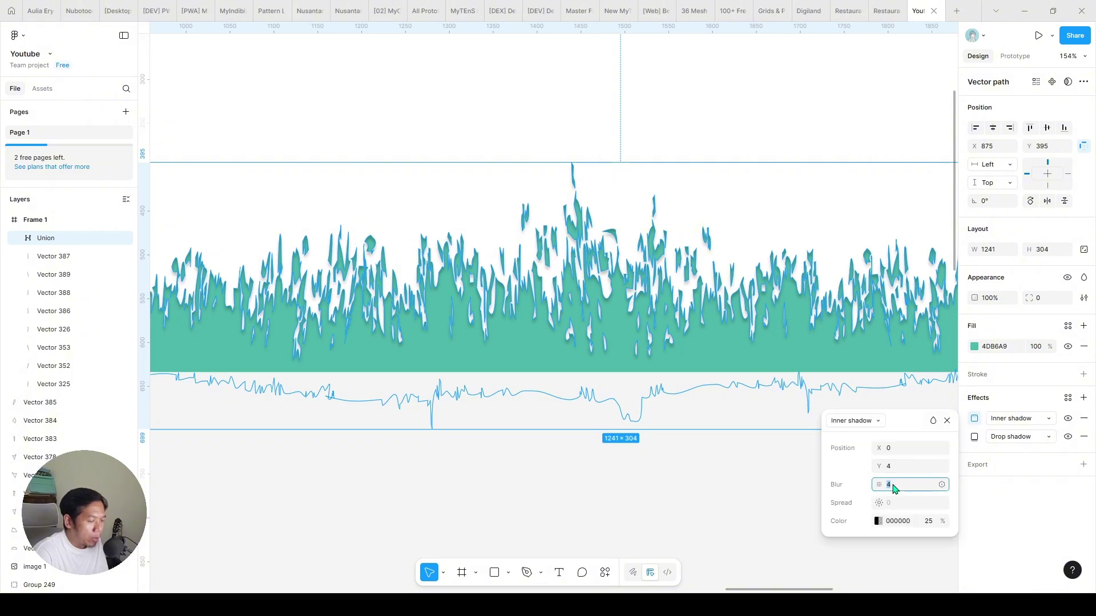
type("0")
key("Return")
left_click(898, 470)
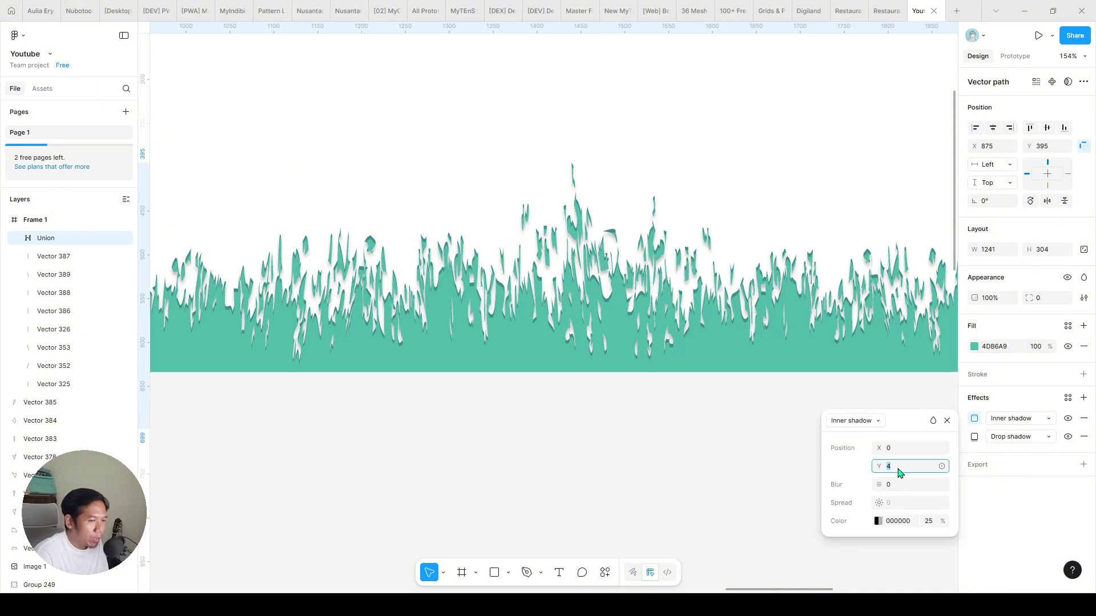
type("0")
key("Return")
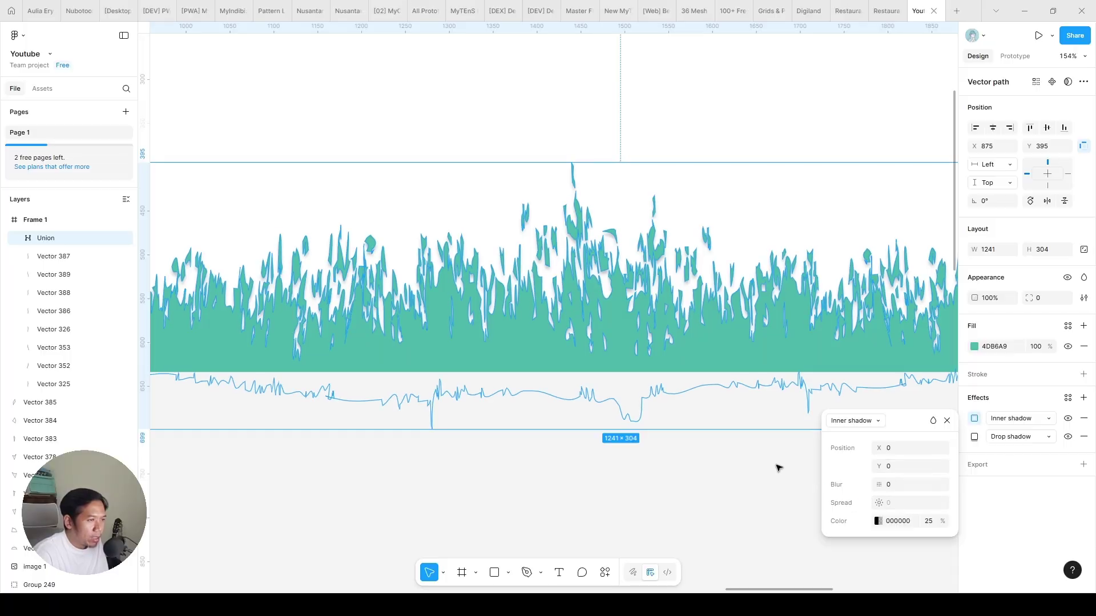
- Make the grass shape's inner shadow white, FFFFFF, at 50% opacity and offset it to X 10, Y 4
left_click(905, 522)
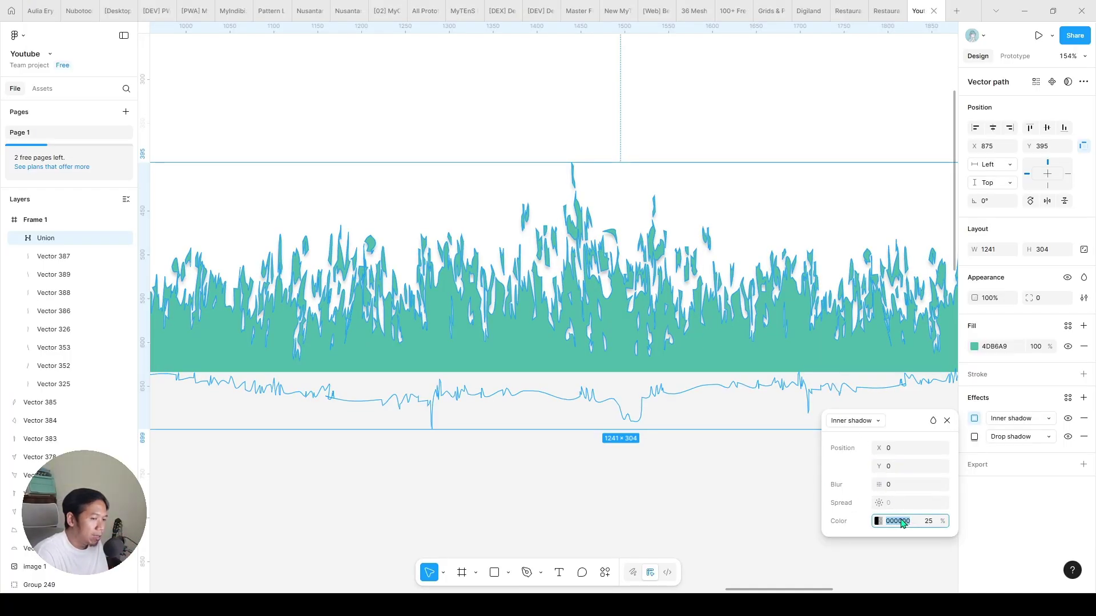
type("FFFFFF")
key("Return")
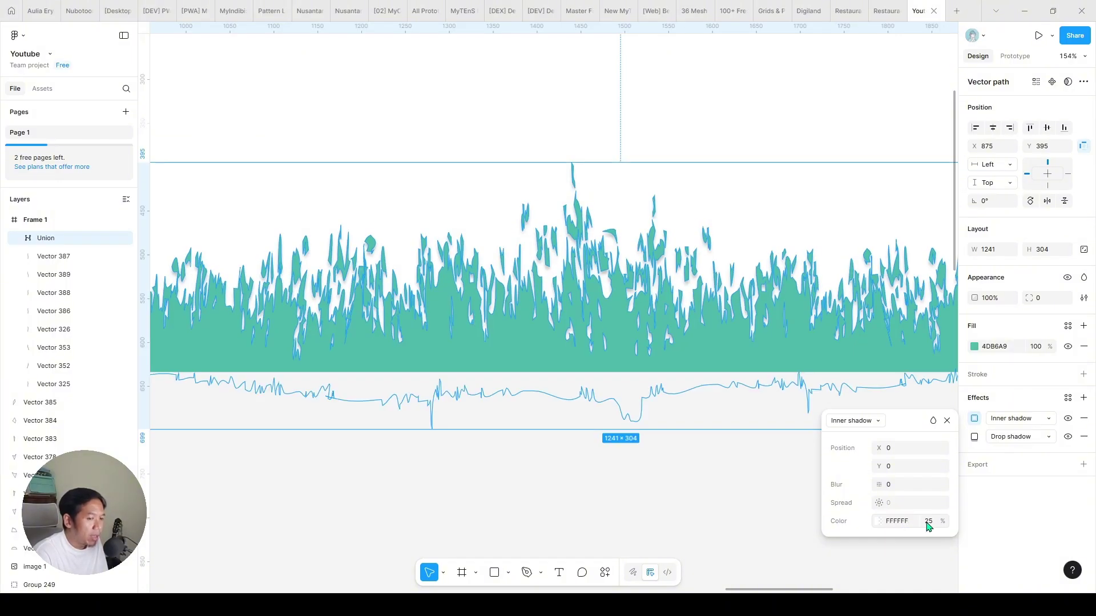
left_click(930, 522)
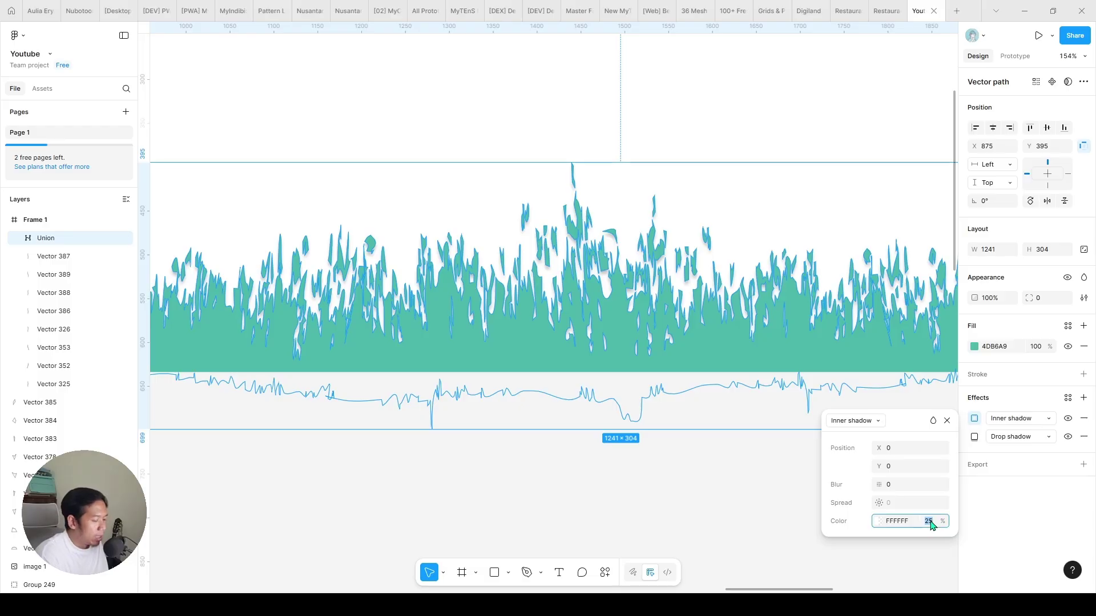
type("50")
key("Return")
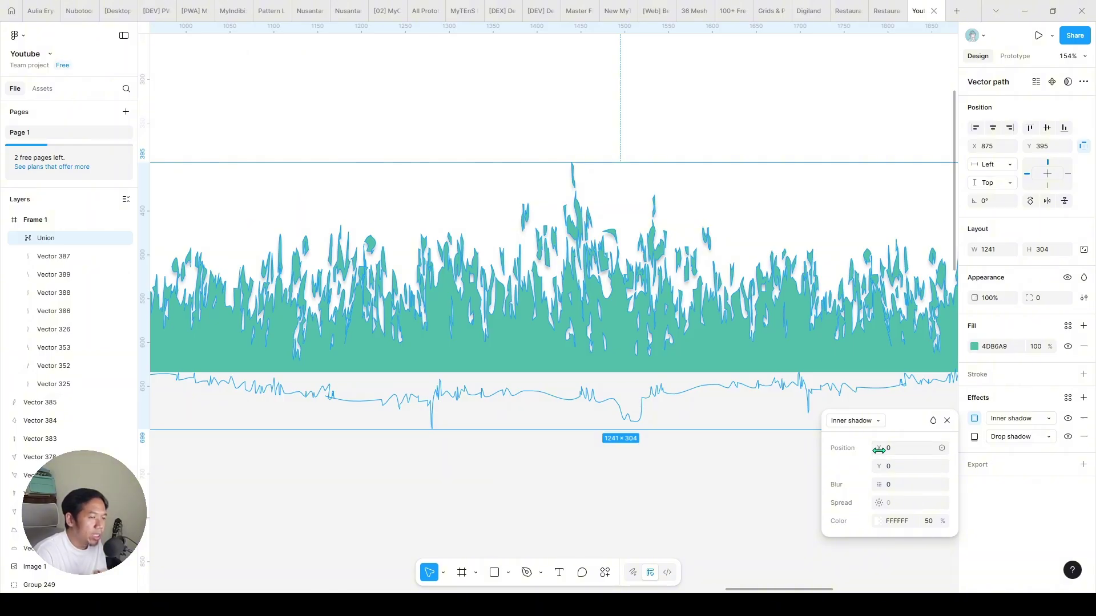
mouse_move(879, 451)
left_mouse_down()
mouse_move(865, 453)
mouse_move(913, 461)
mouse_move(886, 459)
left_mouse_up()
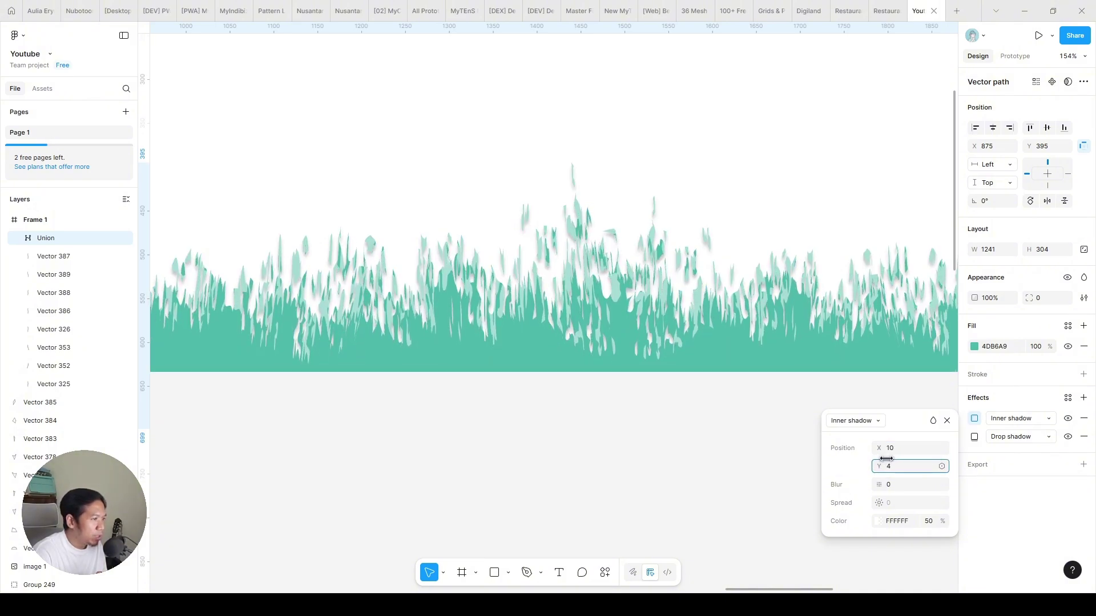
- Set the grass shape's drop shadow to Y offset 0 and blur 0
left_click(974, 419)
left_click(974, 436)
left_click(894, 488)
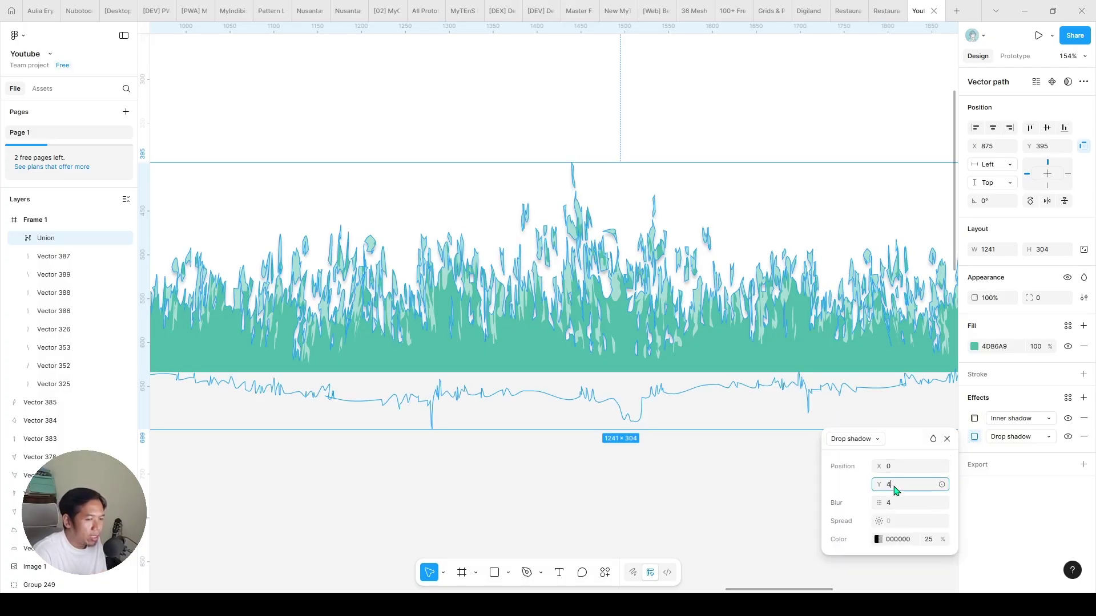
type("0")
key("Return")
left_click(900, 502)
type("0")
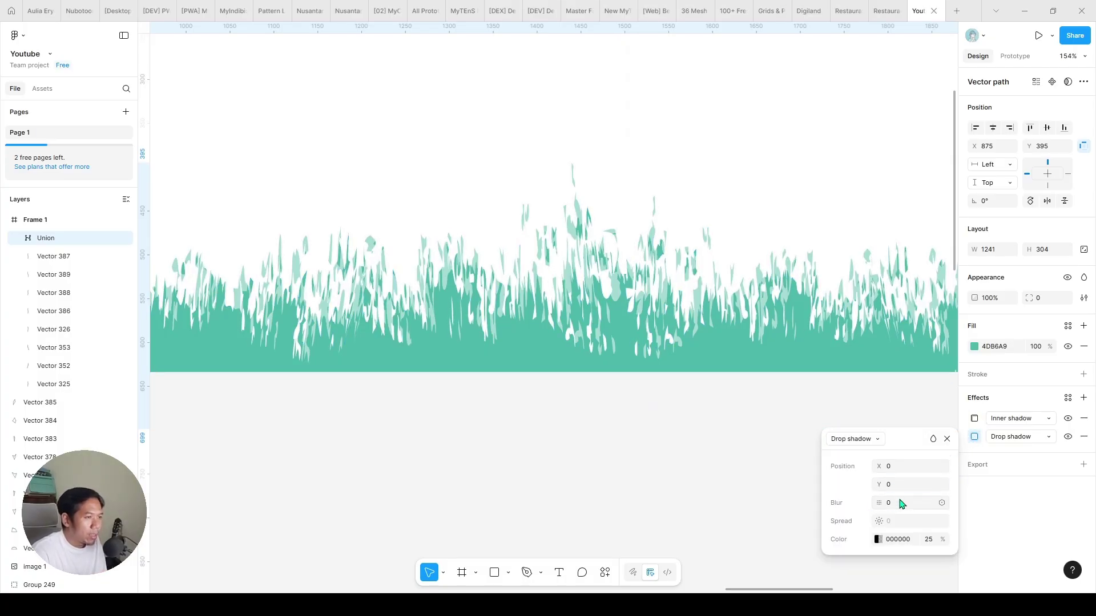
key("Return")
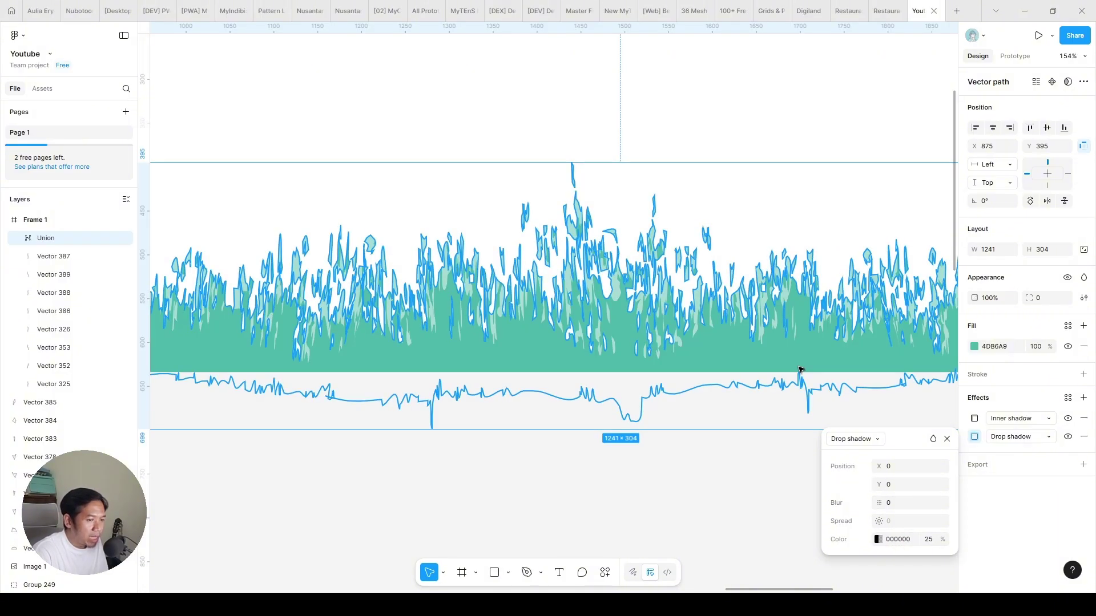
- Copy the grass fill color 4DB6A9 into the drop shadow color and set its opacity to 100%
left_click(996, 349)
key("ctrl+c")
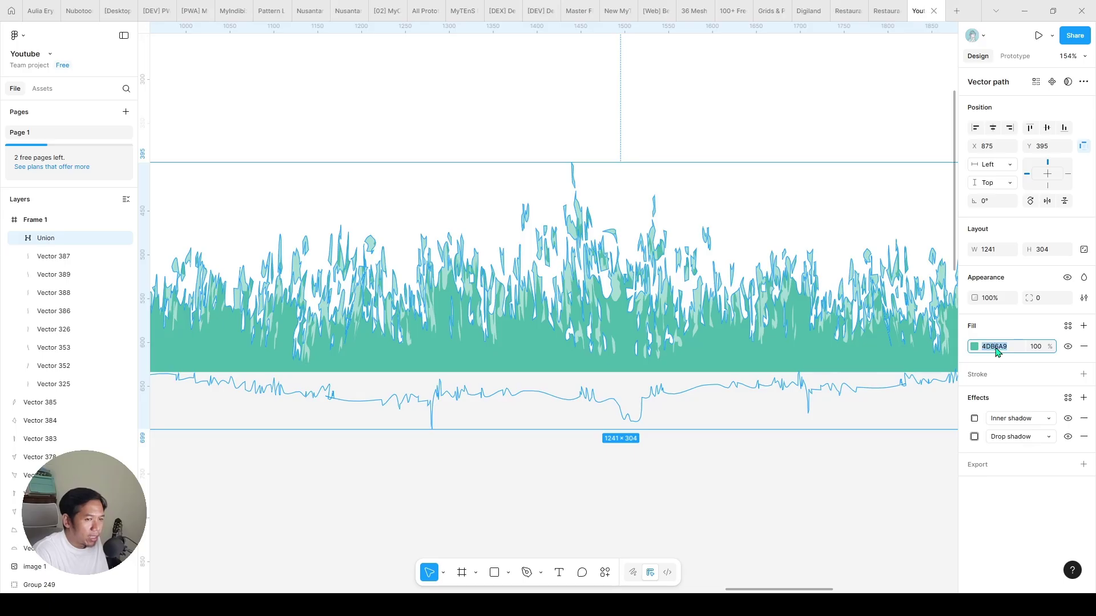
left_click(974, 438)
left_click(903, 541)
key("ctrl+v")
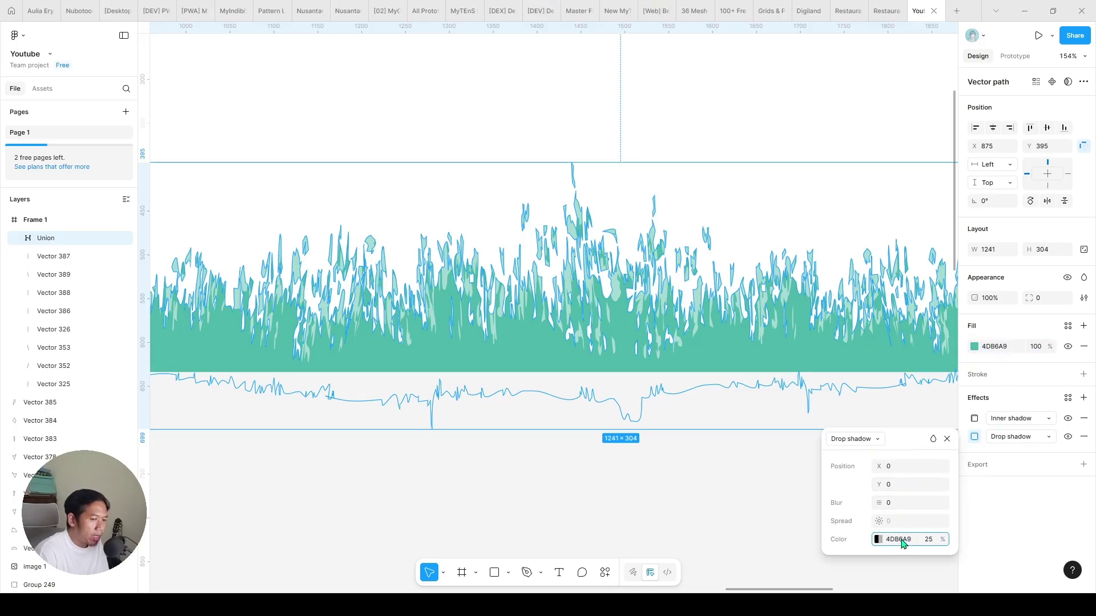
left_click(930, 540)
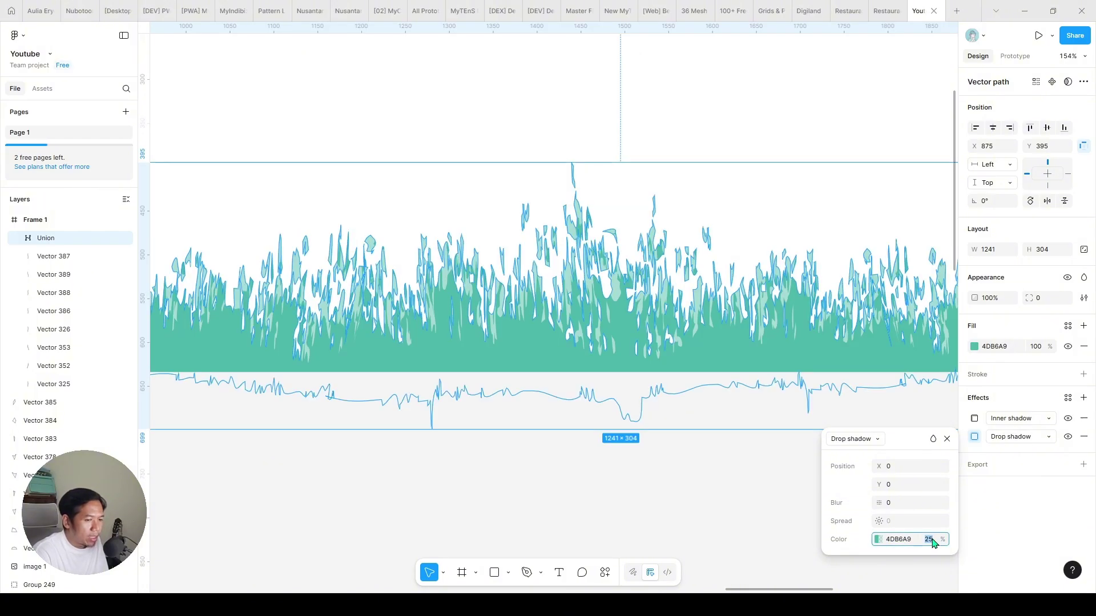
type("100")
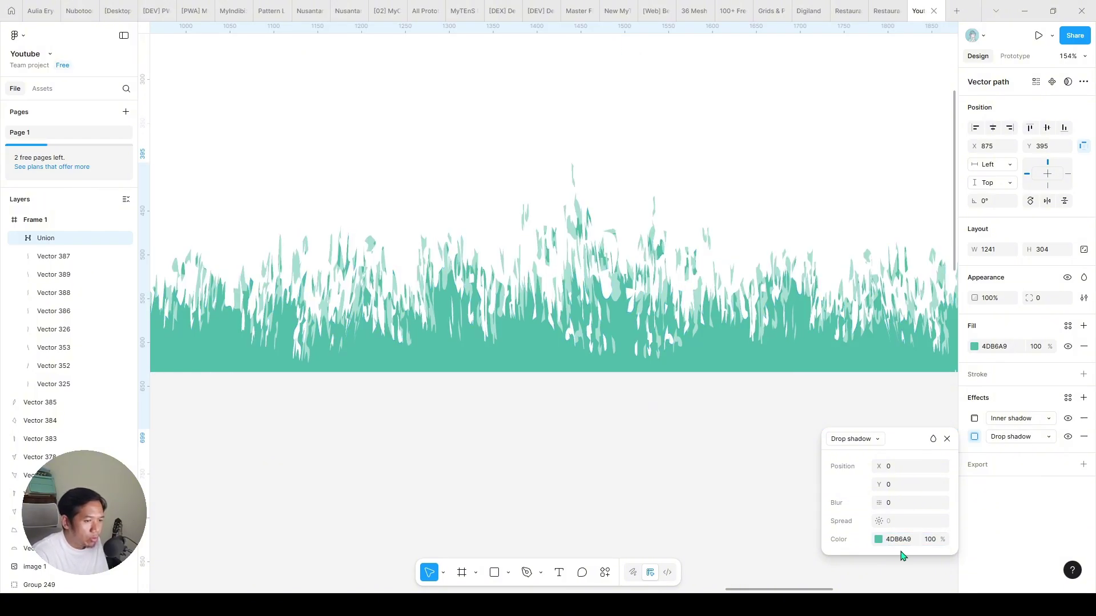
- Darken the drop shadow color using HSL values, trying lightness 30 before settling on 20
left_click(879, 540)
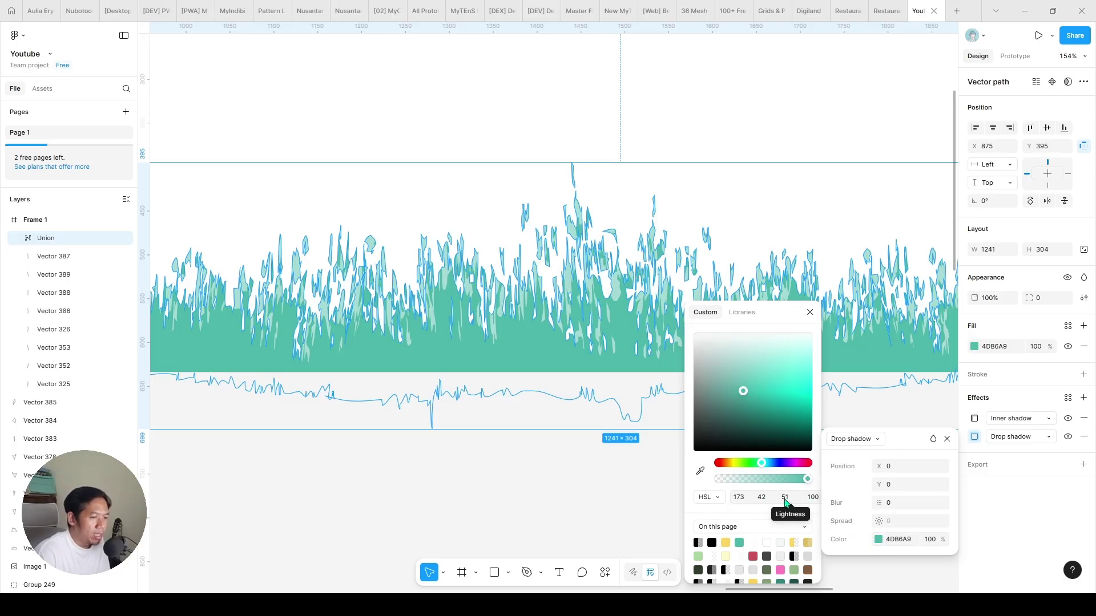
left_click(717, 499)
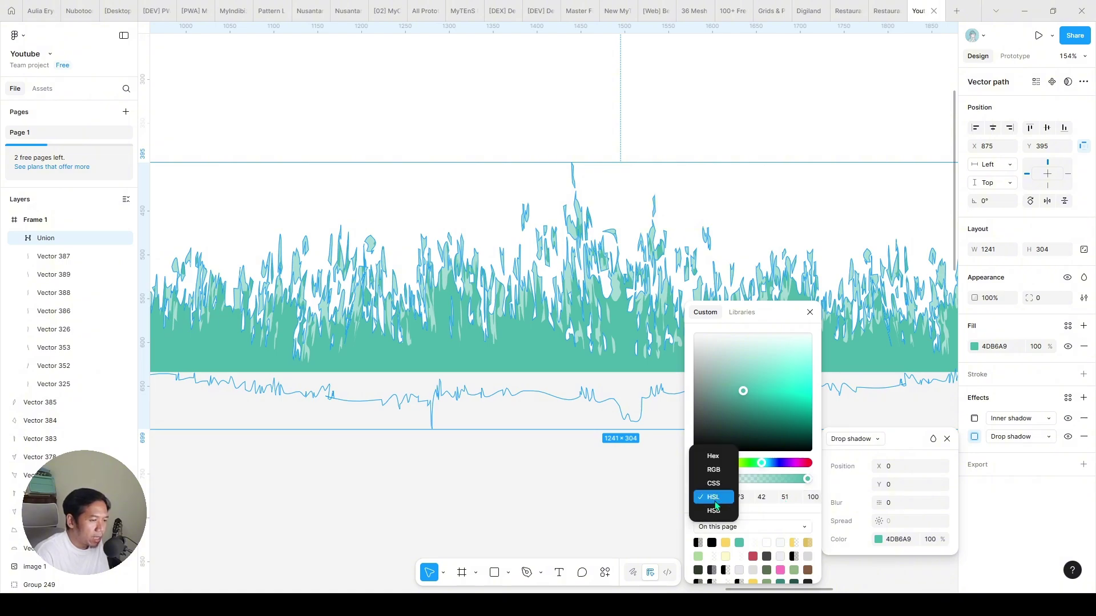
left_click(715, 511)
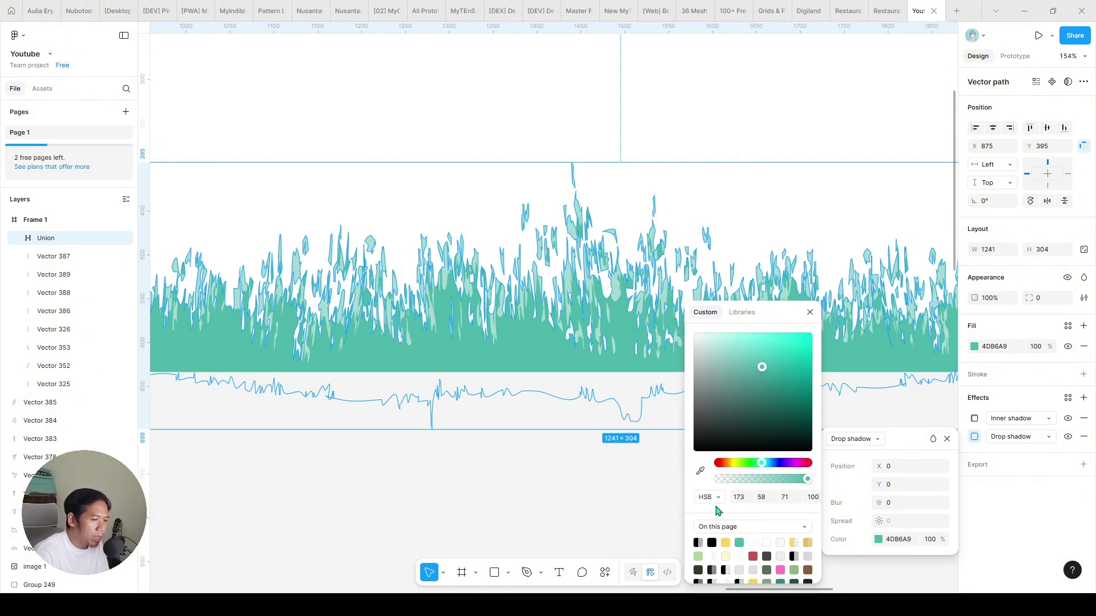
left_click(720, 500)
left_click(718, 487)
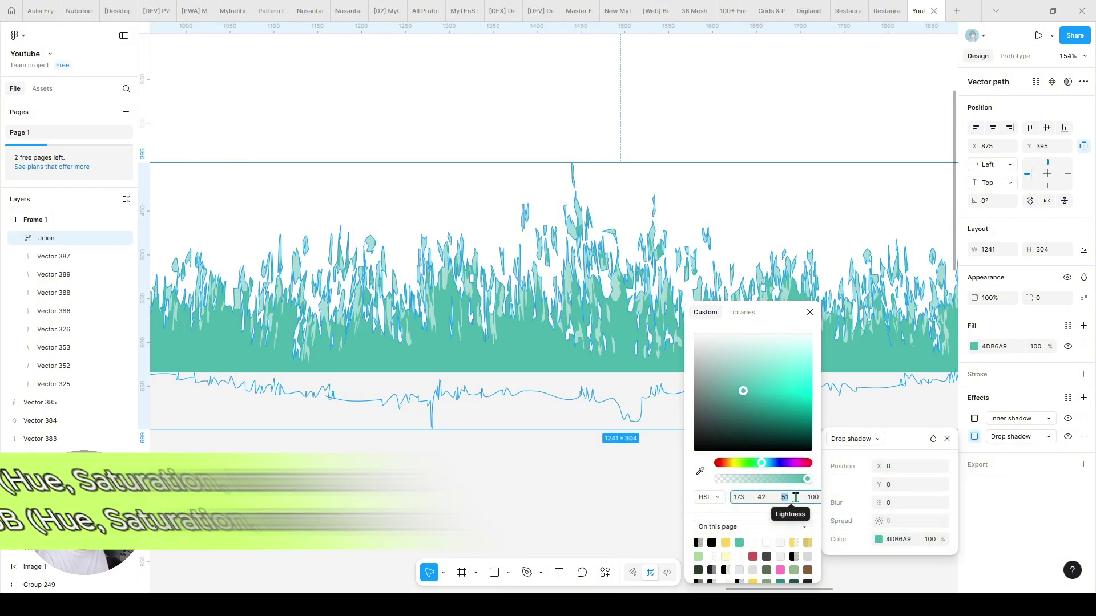
left_click(795, 497)
type("30")
key("Return")
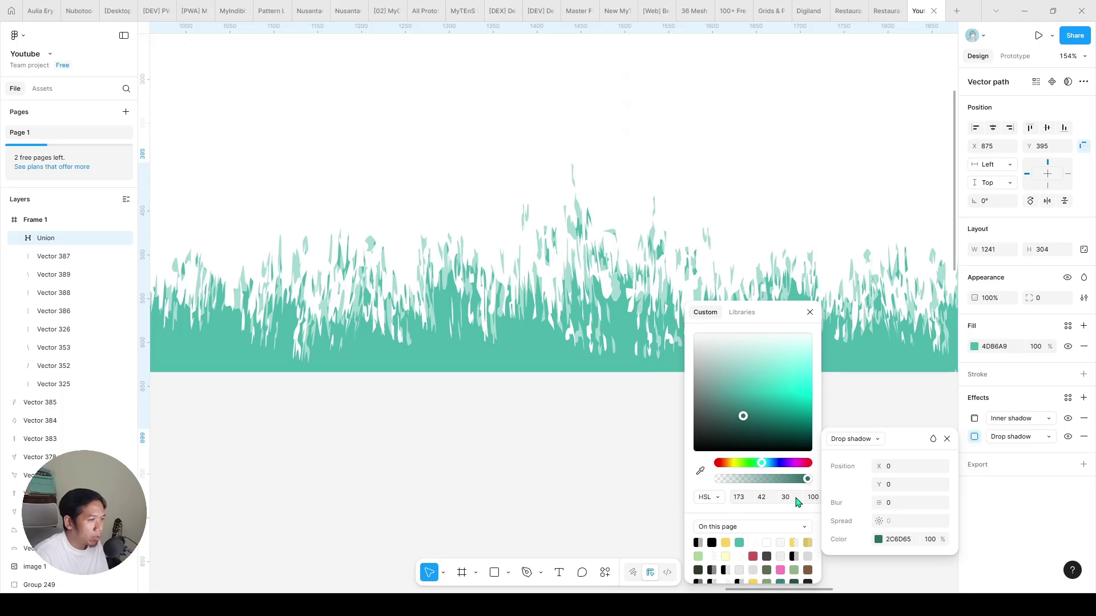
left_click(791, 496)
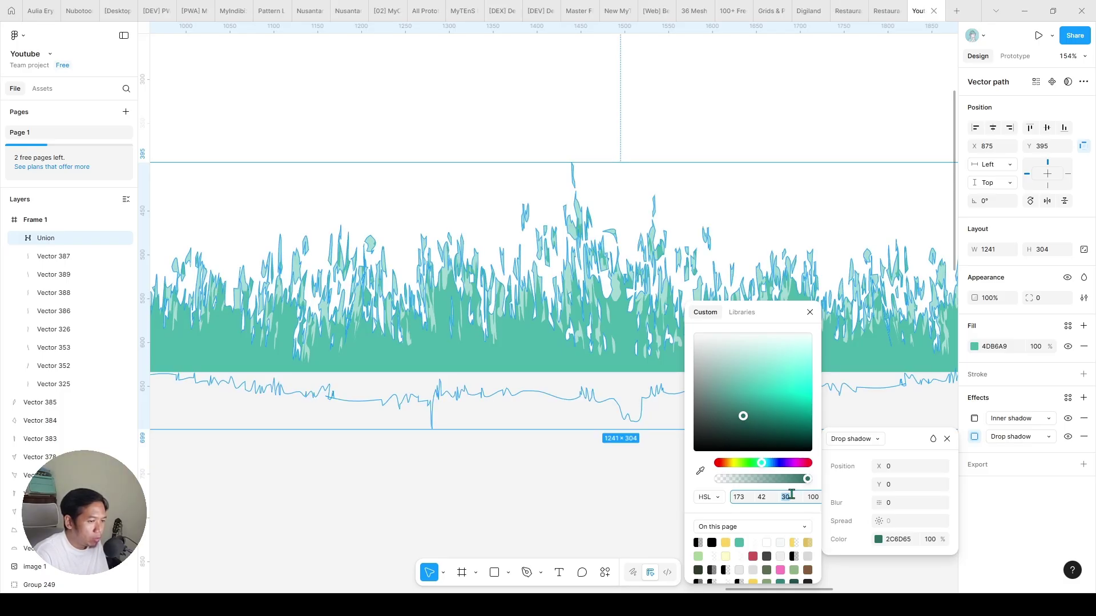
type("20")
key("Return")
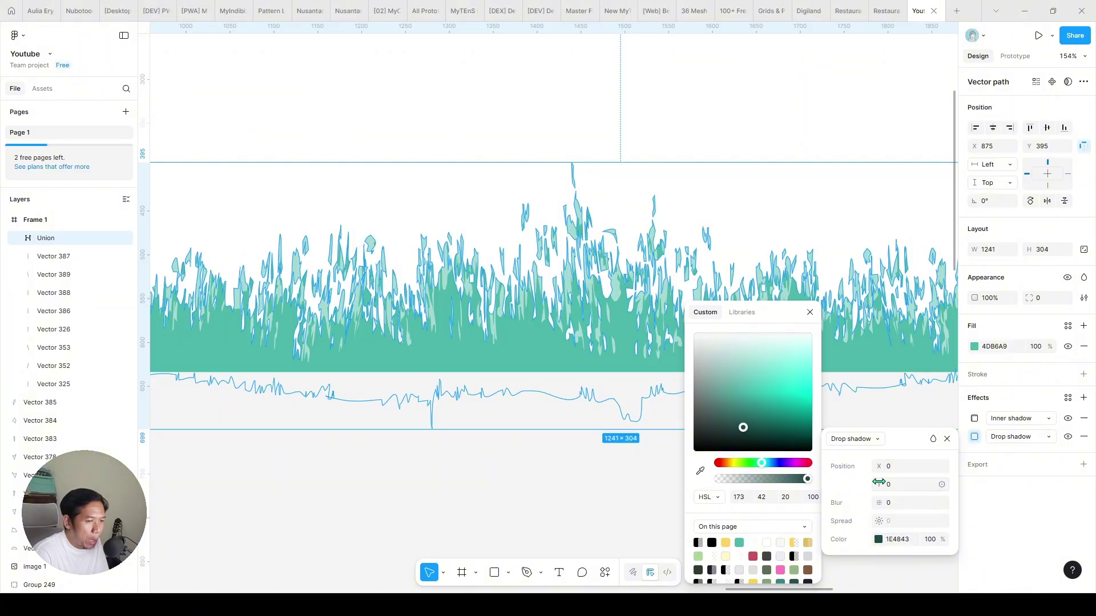
- Offset the grass shape's dark drop shadow to X 23, Y -24
mouse_move(879, 466)
left_mouse_down()
mouse_move(896, 466)
mouse_move(876, 484)
mouse_move(889, 467)
left_mouse_up()
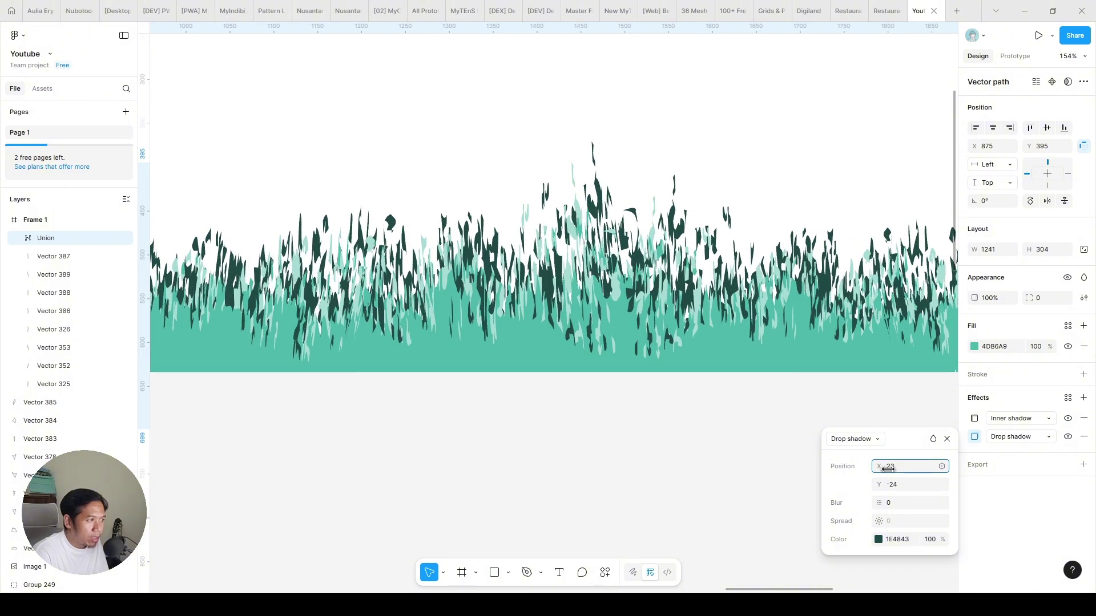
left_click(719, 455)
scroll(719, 455, "down", 3)
left_click_drag(719, 455, 629, 451)
- Add a layer blur effect to the green grass shape
left_click(589, 395)
scroll(589, 409, "up", 3)
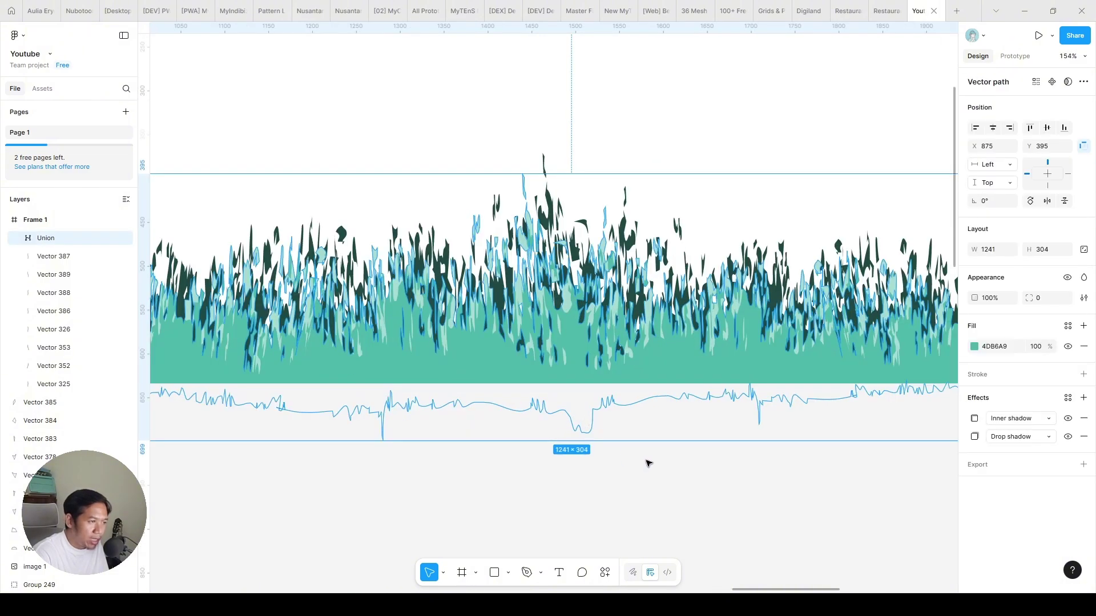
left_click(1084, 398)
left_click(675, 480)
scroll(675, 480, "down", 3)
left_click_drag(676, 480, 531, 487)
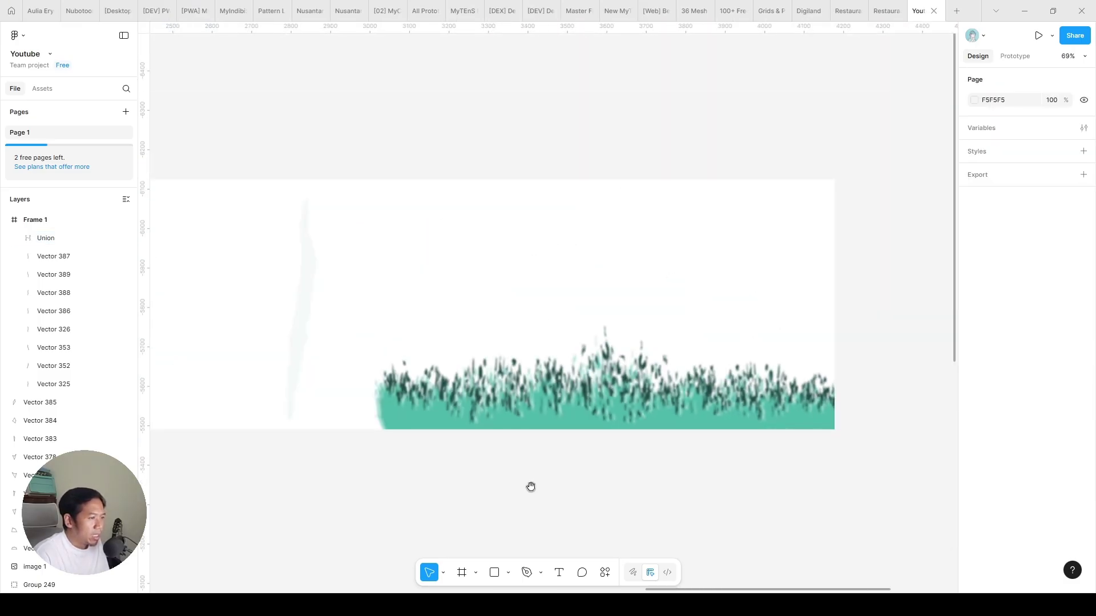
- Set Frame 1's background fill back to black, 000000, and deselect the frame
scroll(531, 487, "down", 3)
left_click_drag(565, 418, 653, 409)
left_click(673, 480)
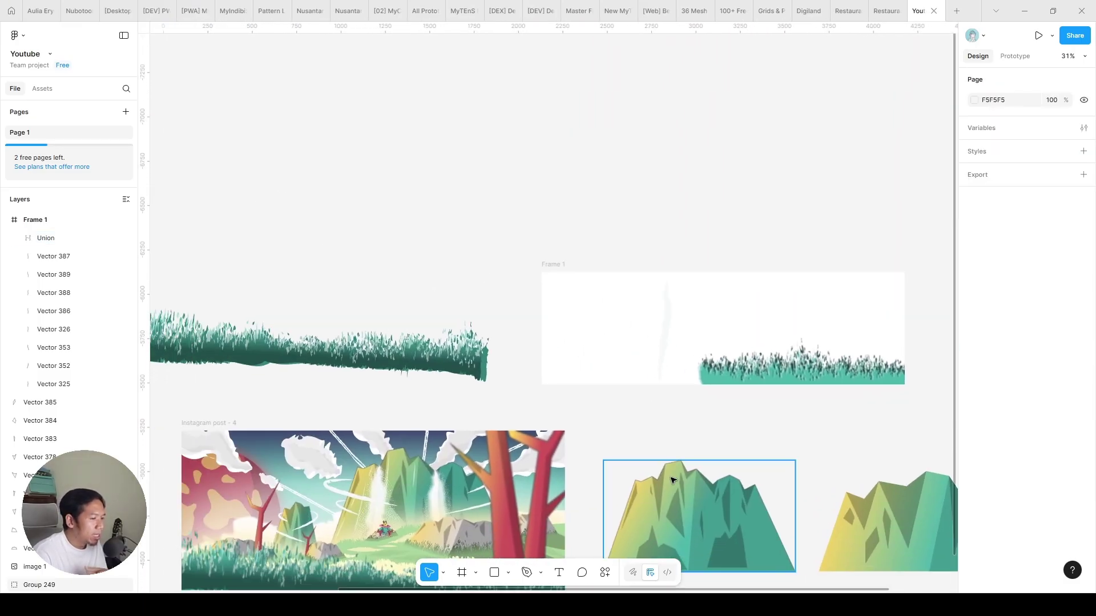
scroll(622, 434, "down", 4)
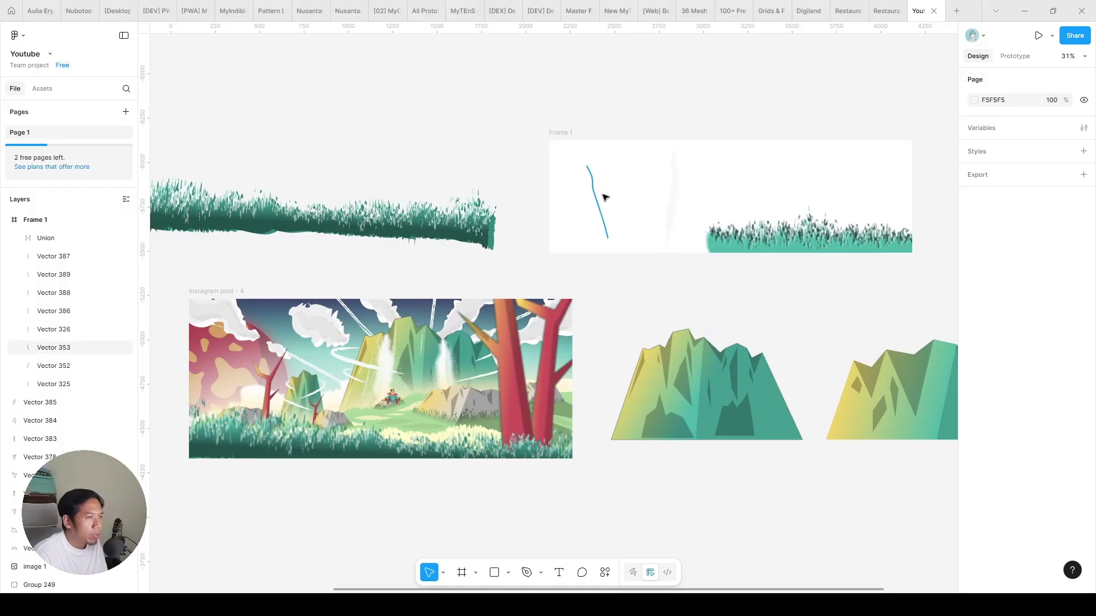
left_click(551, 133)
scroll(673, 135, "up", 2)
scroll(674, 135, "up", 3)
left_click(1005, 348)
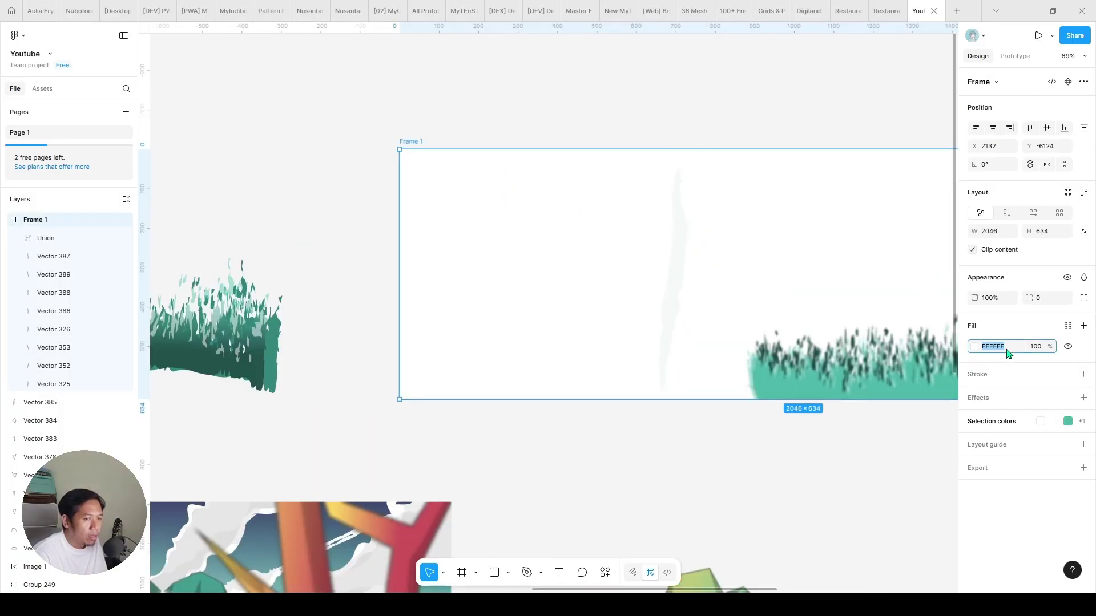
type("000000")
key("Return")
left_click_drag(773, 443, 590, 443)
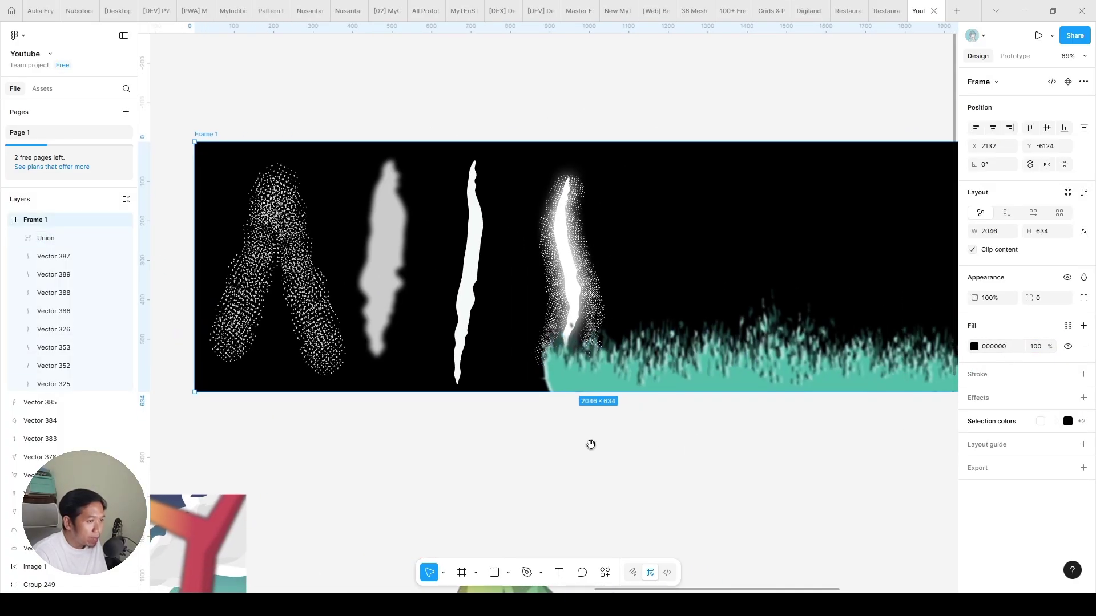
key("Escape")
- Examine the blurred grass and the brush strokes in Frame 1 alongside the reference illustration
left_click(704, 378)
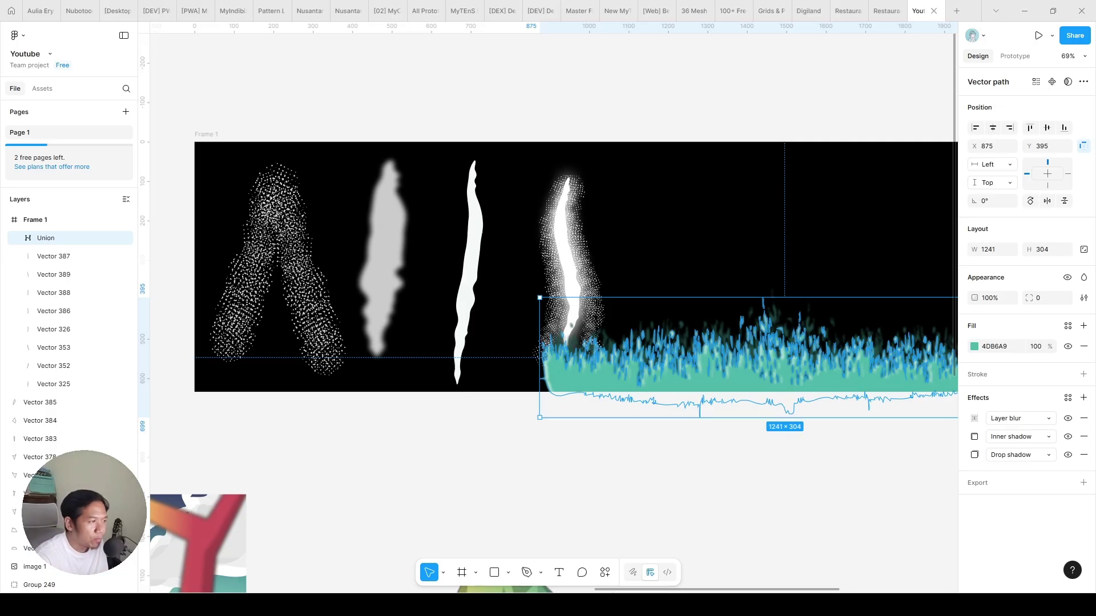
left_click(350, 73)
scroll(443, 134, "down", 5)
scroll(542, 318, "up", 5)
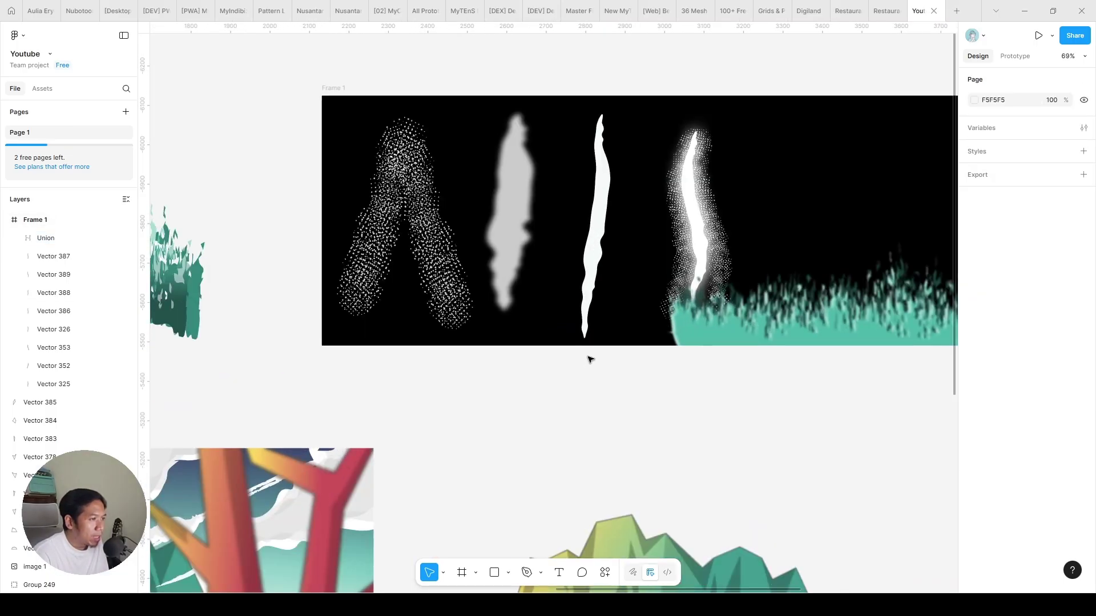
scroll(590, 359, "down", 5)
scroll(573, 378, "up", 2)
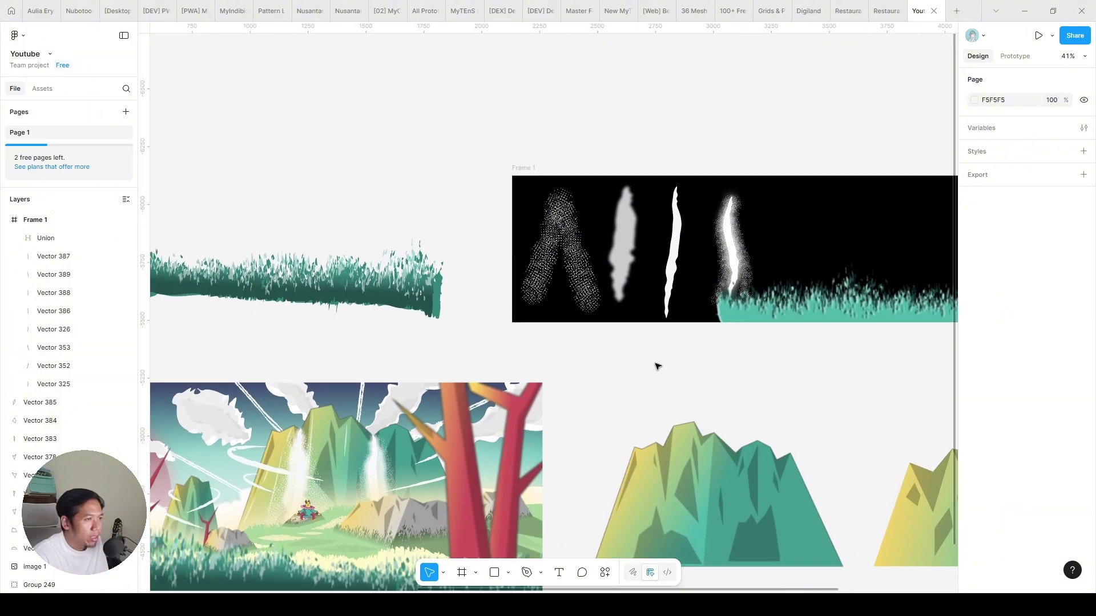
scroll(731, 225, "up", 3)
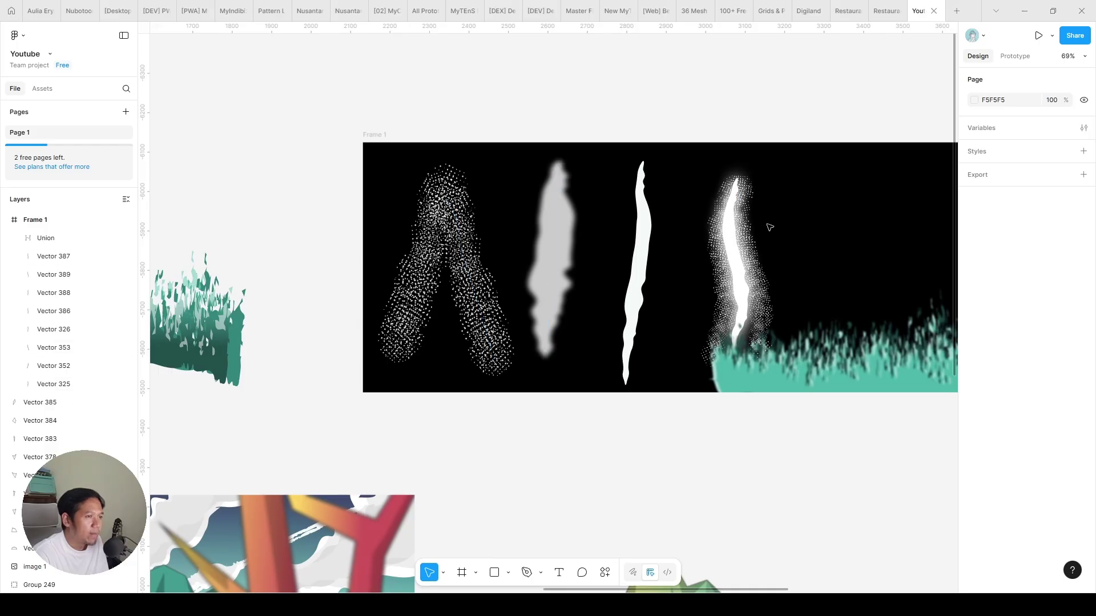
left_click_drag(690, 142, 545, 122)
left_click_drag(545, 108, 622, 229)
left_click_drag(578, 230, 597, 213)
left_click(714, 88)
left_click_drag(714, 88, 567, 112)
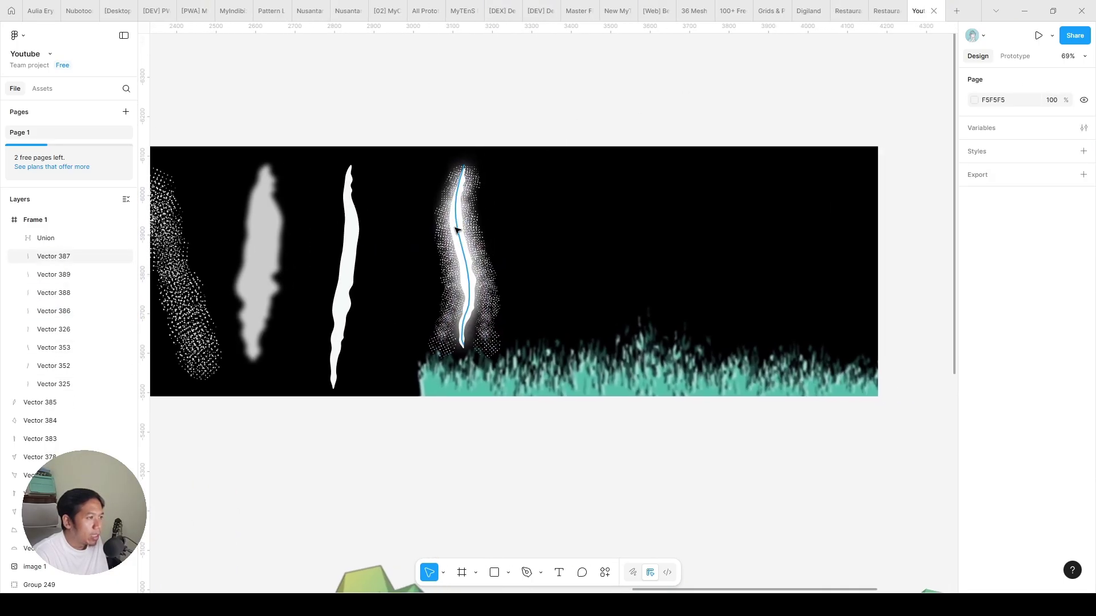
- Select all four strokes of the glowing white waterfall in Frame 1 and place a duplicate just to its right
scroll(456, 230, "up", 3)
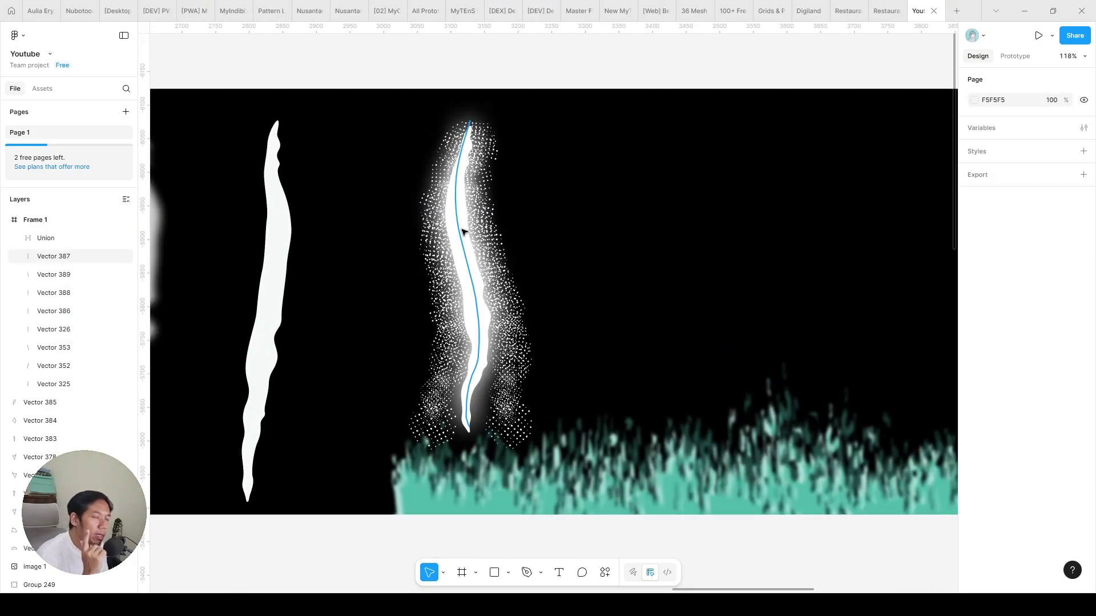
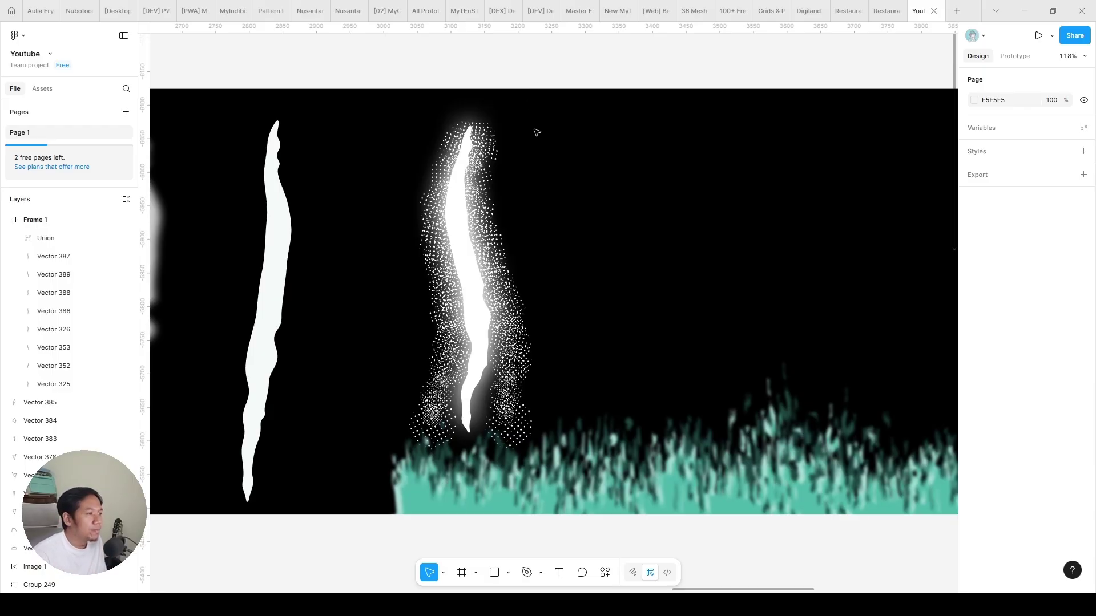
scroll(535, 131, "right", 3)
left_click_drag(451, 103, 259, 293)
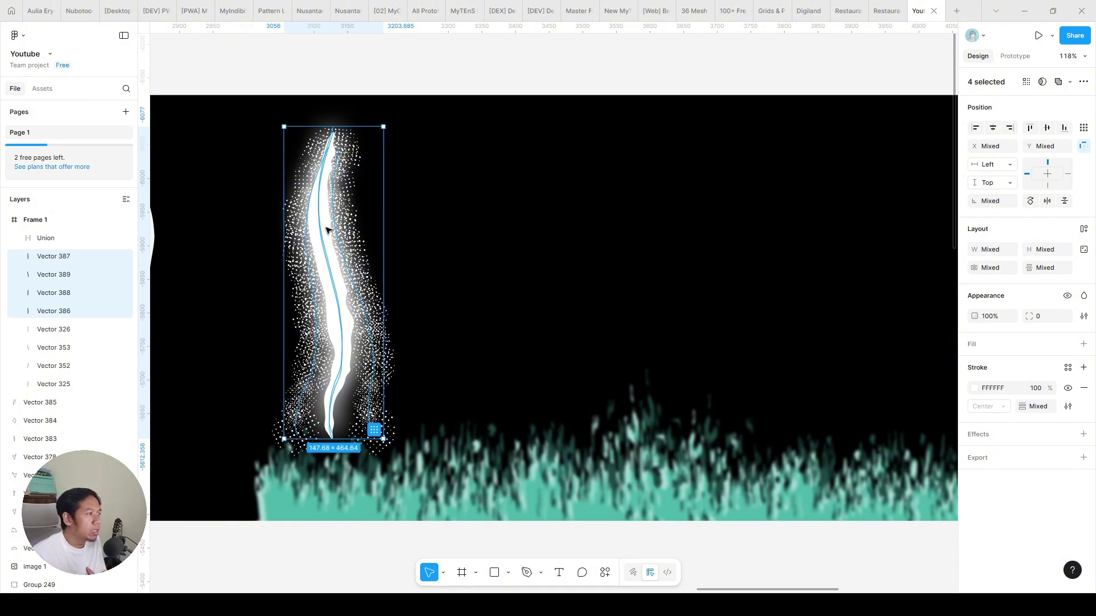
left_click(448, 137)
left_click_drag(437, 100, 252, 286)
left_click_drag(230, 114, 464, 306)
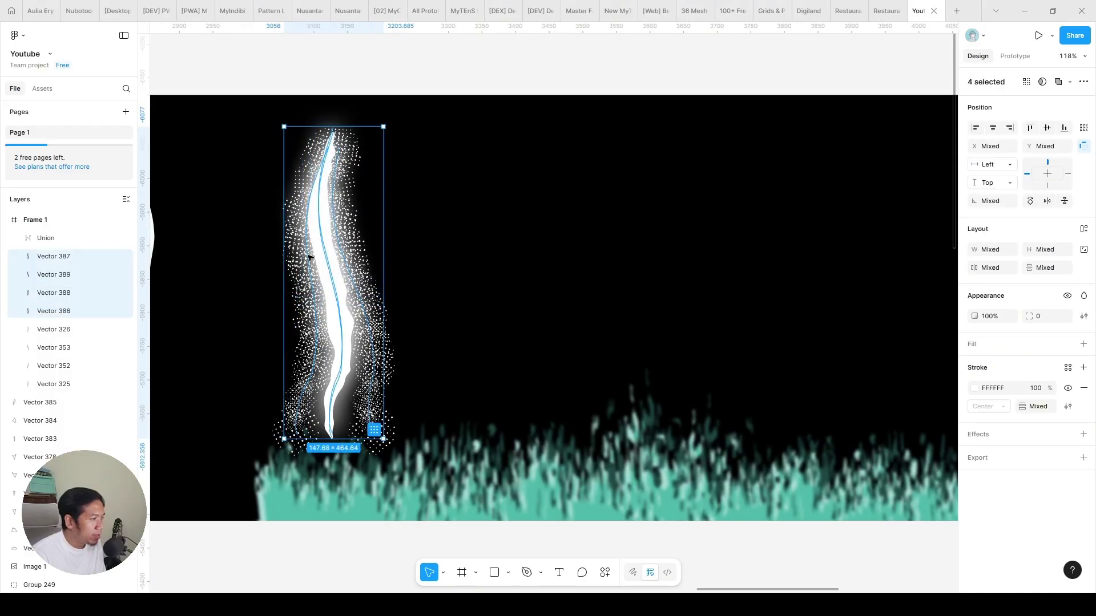
left_click_drag(326, 228, 464, 216)
scroll(428, 192, "up", 5, "ctrl")
left_click(616, 208)
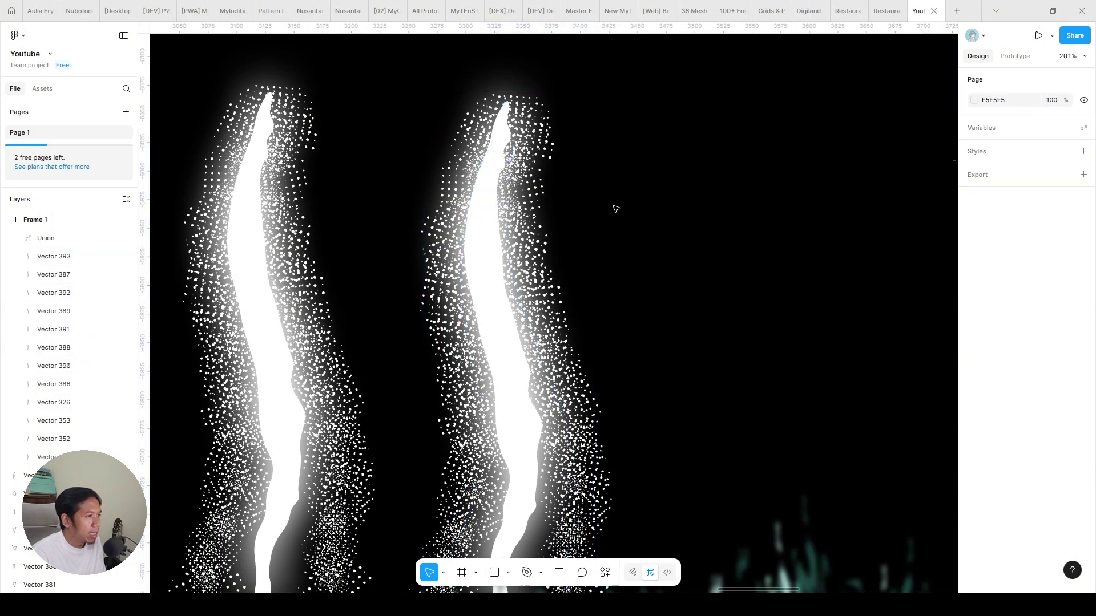
- Set the brush size jitter of the duplicate waterfall's two dotted side strokes to 135% in Draw mode
left_click(450, 285)
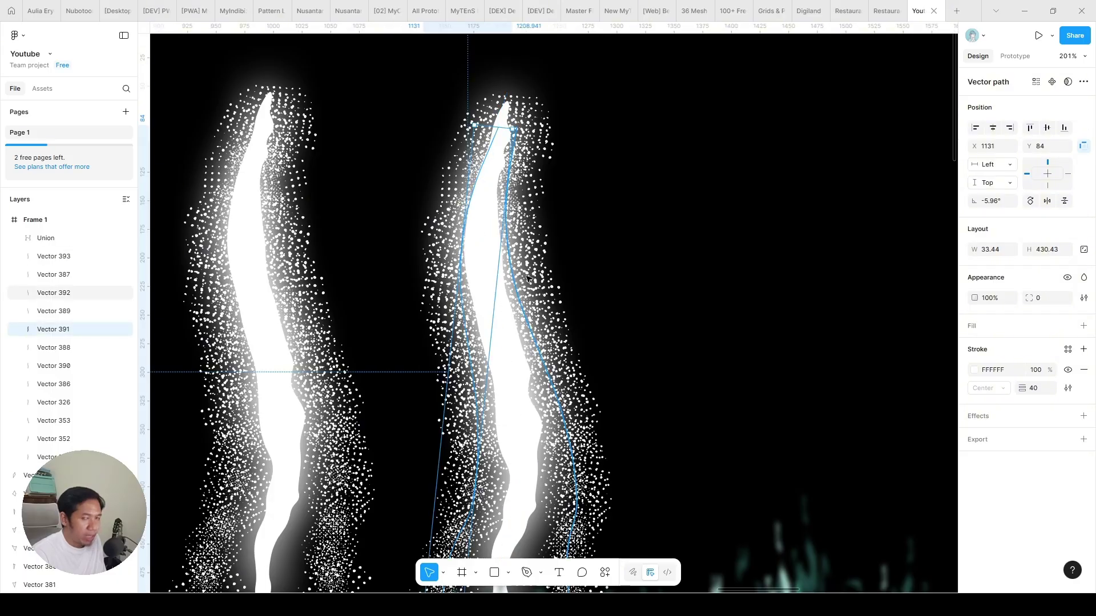
left_click(466, 298, "shift")
left_click(324, 245)
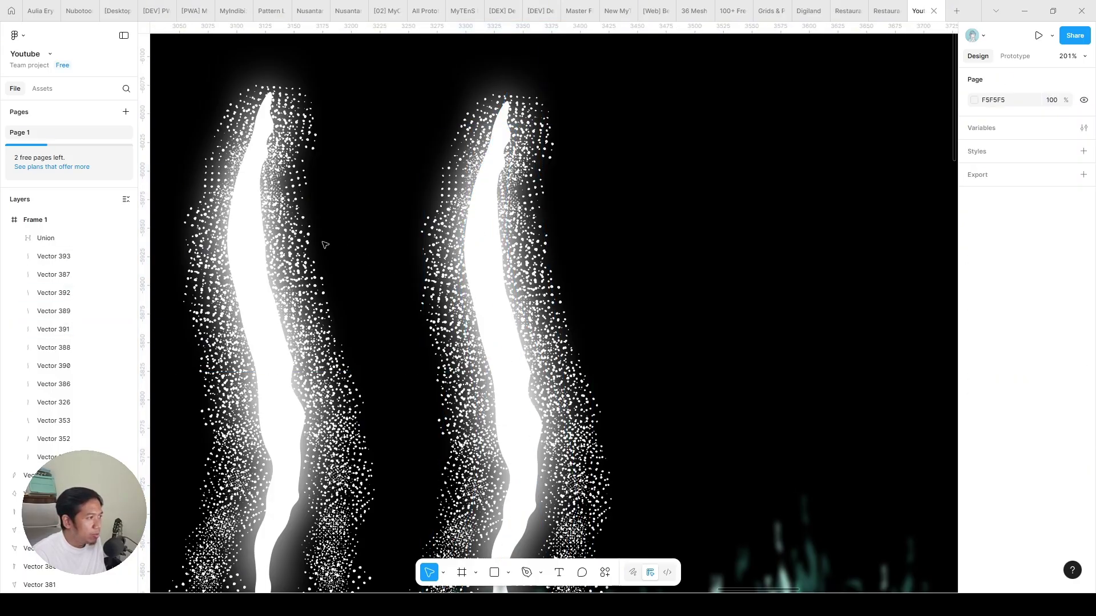
left_click(274, 244)
scroll(200, 240, "up", 4)
scroll(341, 234, "down", 4)
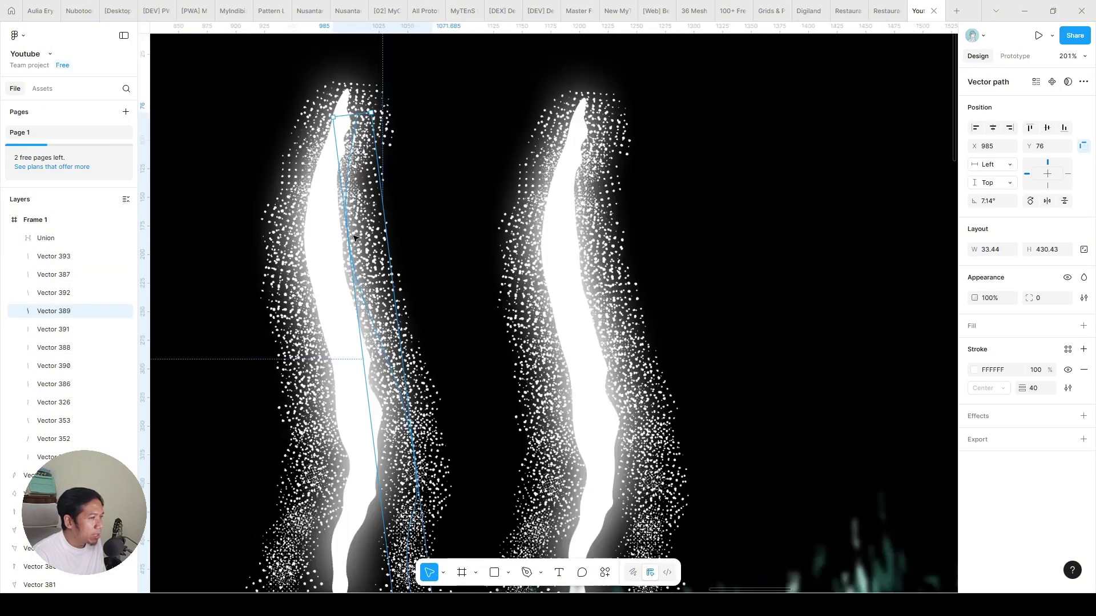
left_click(572, 272)
left_click(534, 278, "shift")
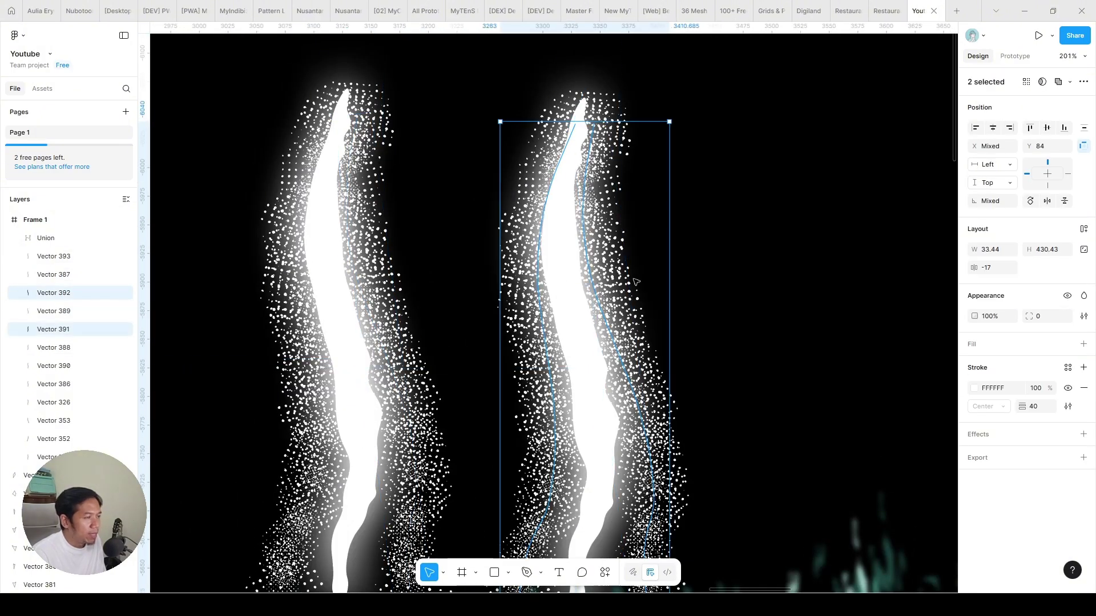
left_click(635, 574)
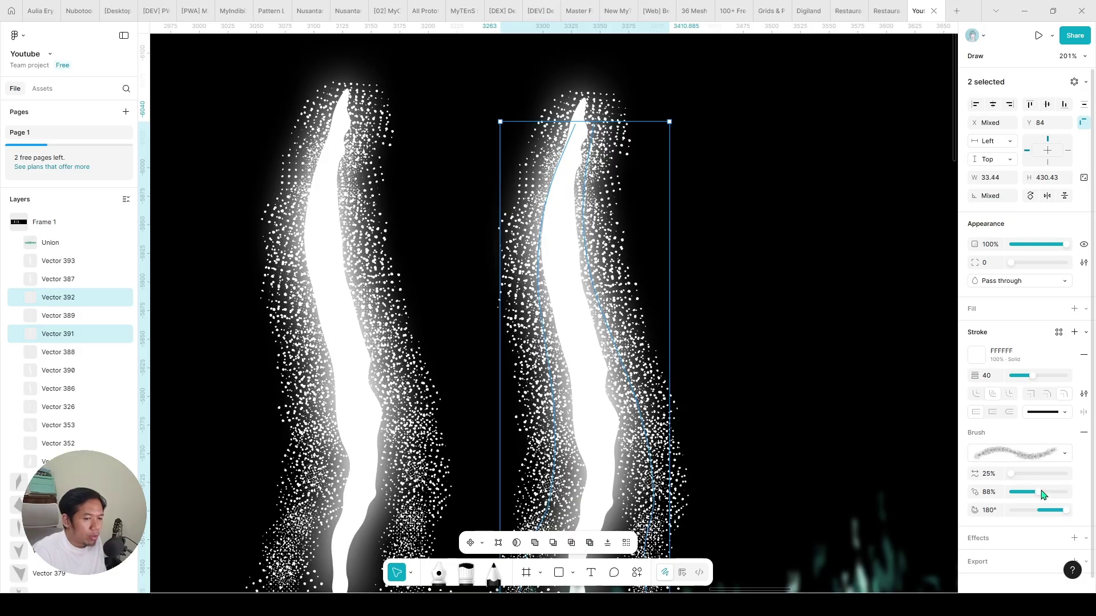
left_click_drag(1039, 492, 1048, 496)
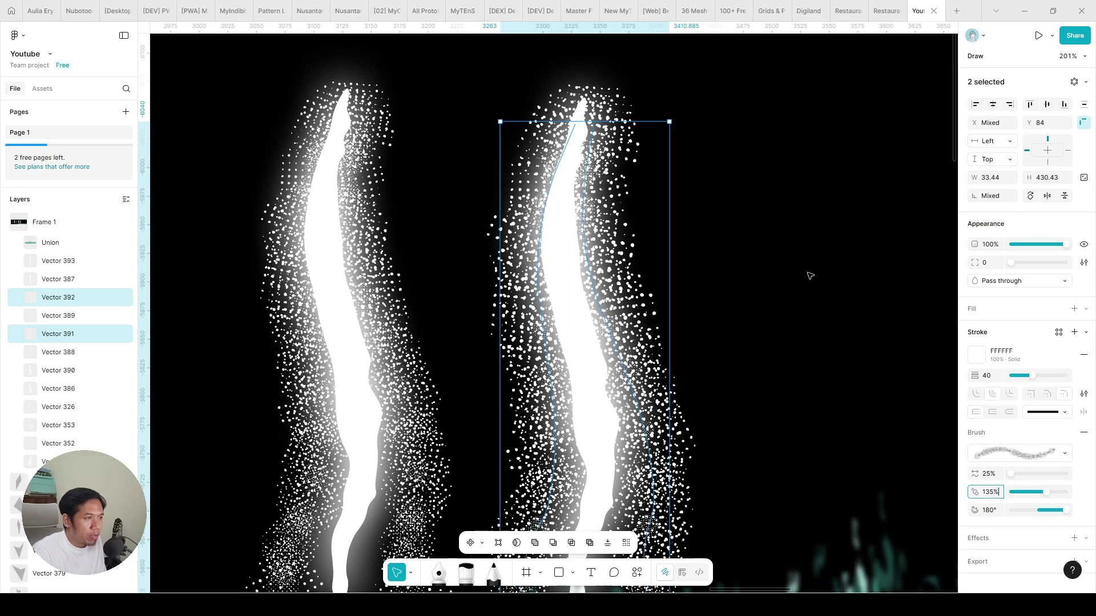
left_click(810, 274)
- Set the size jitter of the original waterfall's two dotted side strokes to 80%
scroll(766, 265, "down", 5)
scroll(600, 208, "down", 3)
scroll(599, 208, "right", 3)
left_click(365, 219)
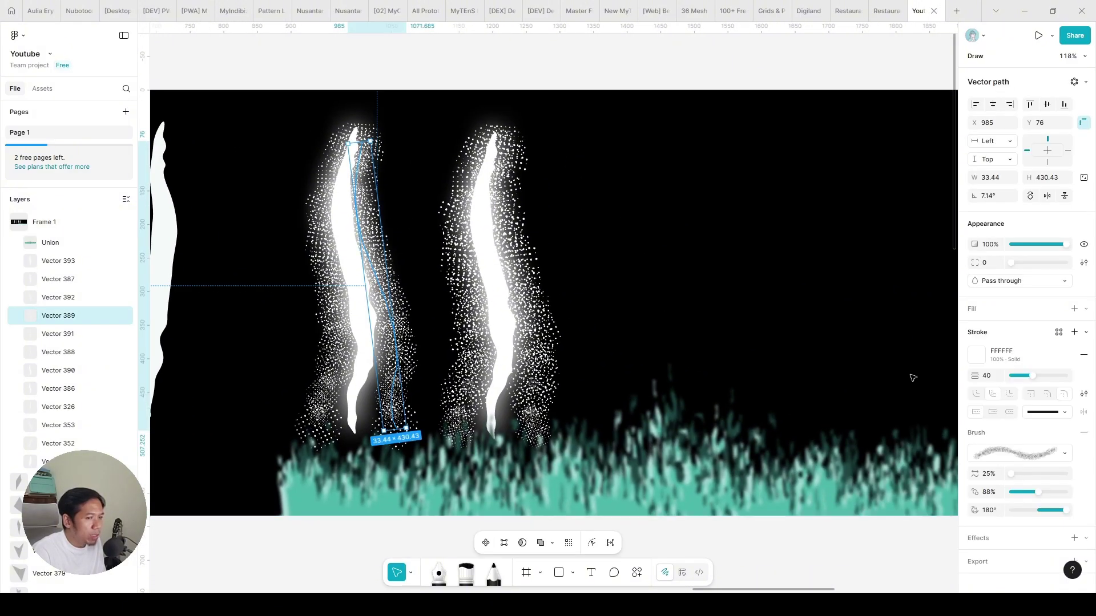
left_click(986, 494)
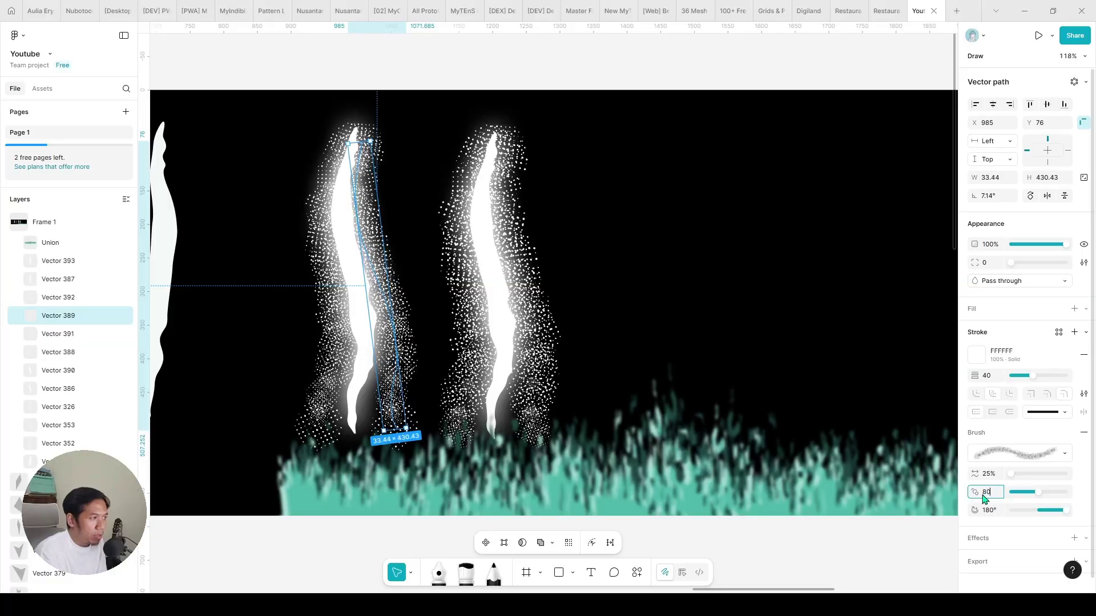
left_click(571, 268)
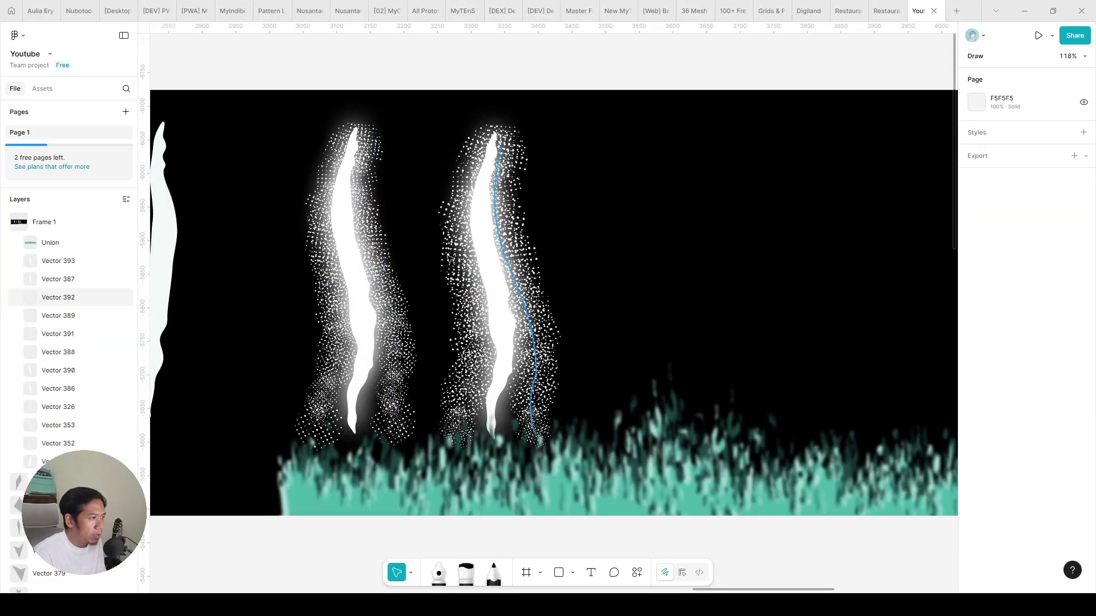
left_click(328, 251)
left_click(993, 494)
type("135")
key("Return")
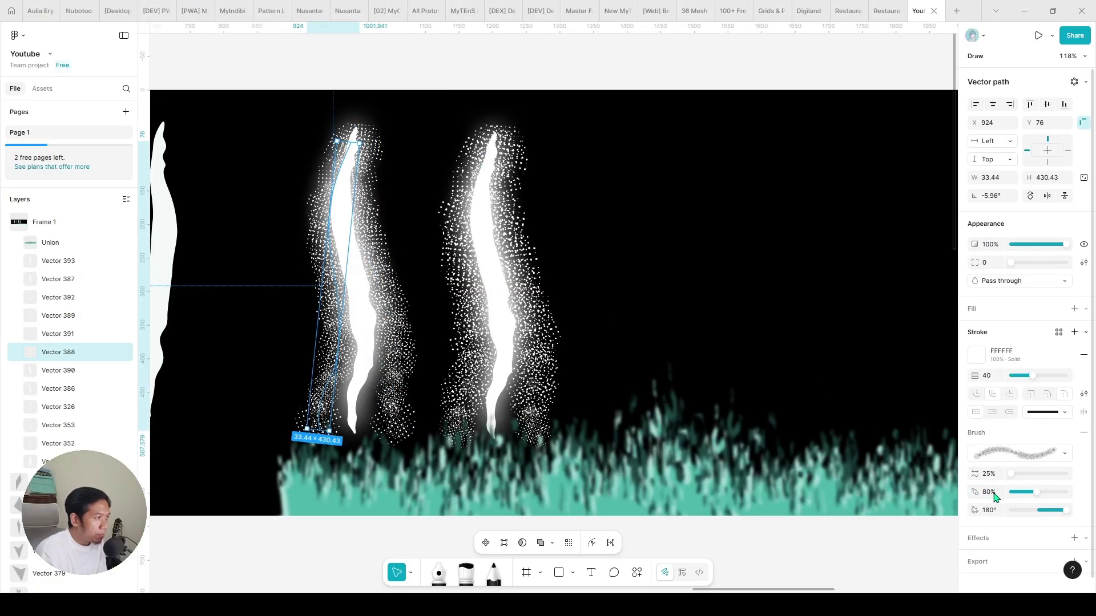
- Set the size jitter of the second waterfall's two dotted side strokes to 100%
left_click_drag(677, 336, 537, 342)
left_click(993, 494)
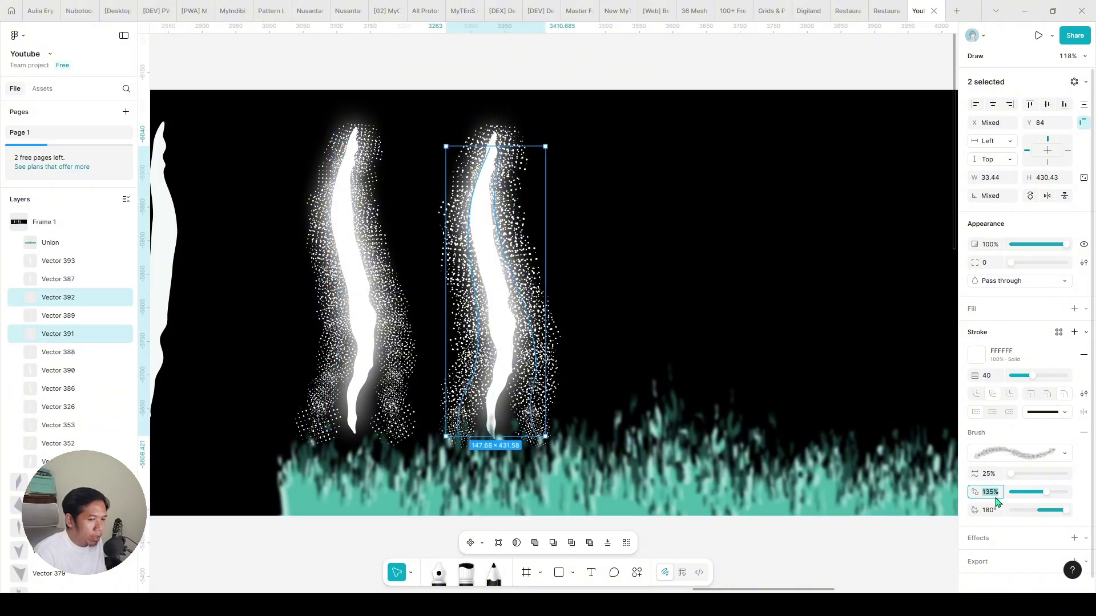
type("100")
key("Return")
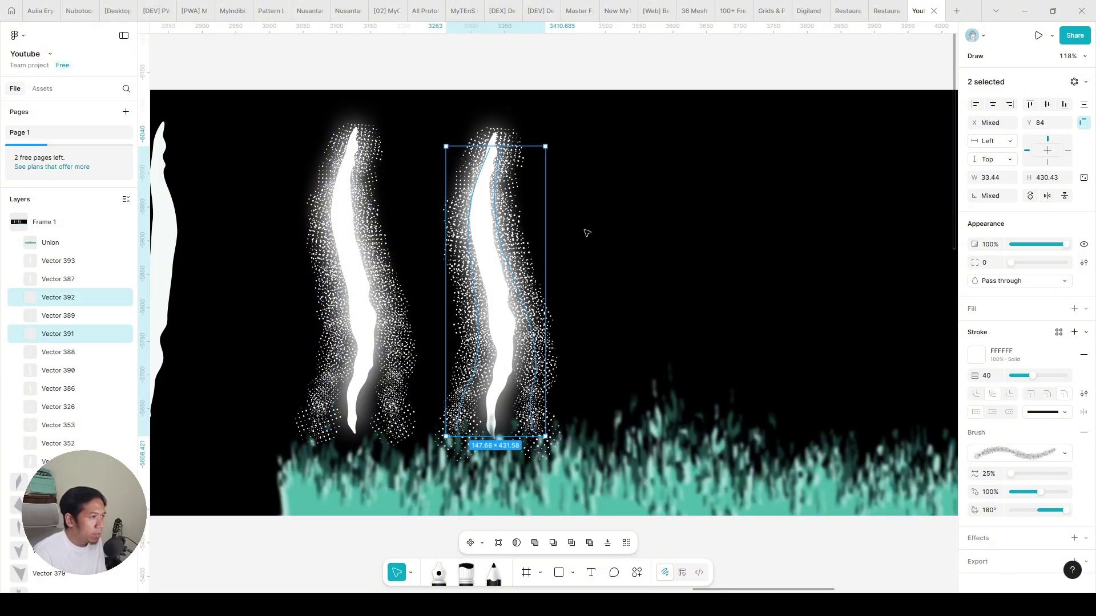
- Duplicate the second waterfall to its right and set the size jitter of the copy's two dotted strokes to 120%
left_click_drag(488, 238, 630, 245)
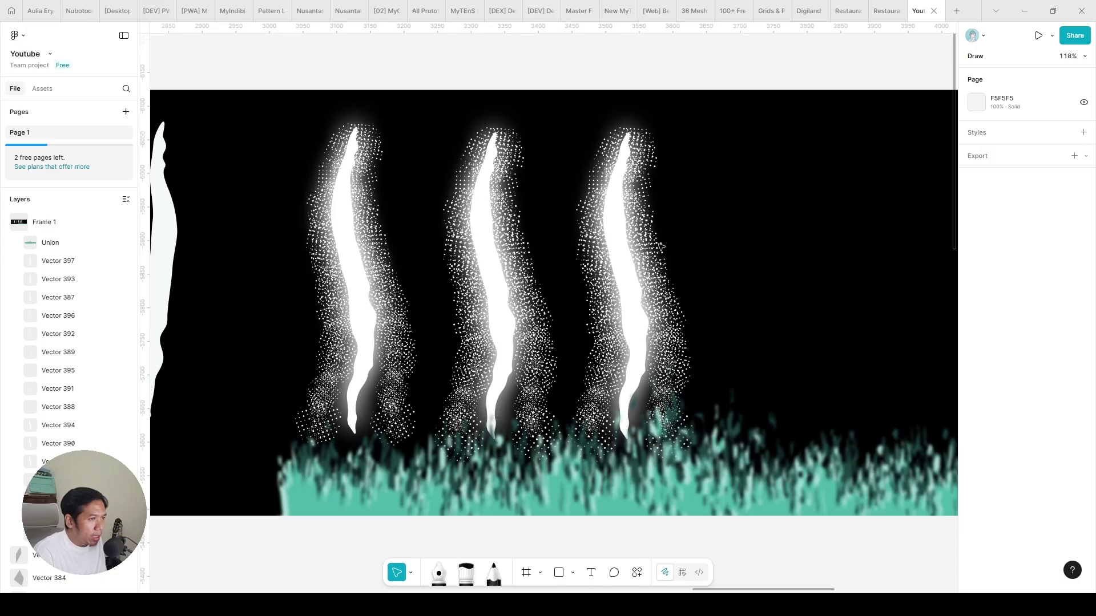
left_click(619, 254)
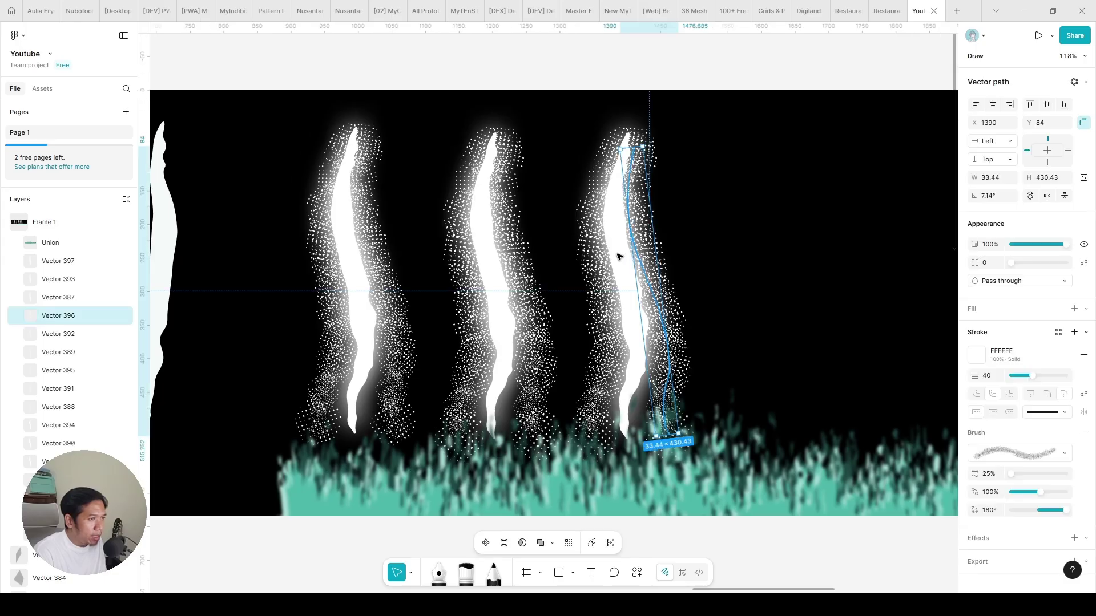
left_click(606, 256, "shift")
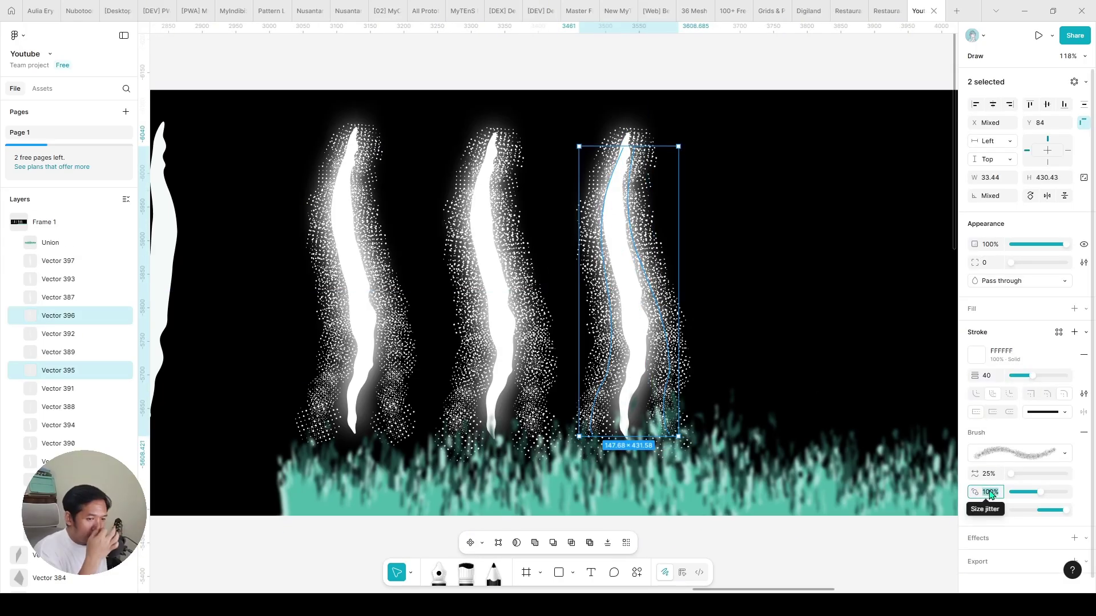
type("50")
key("Return")
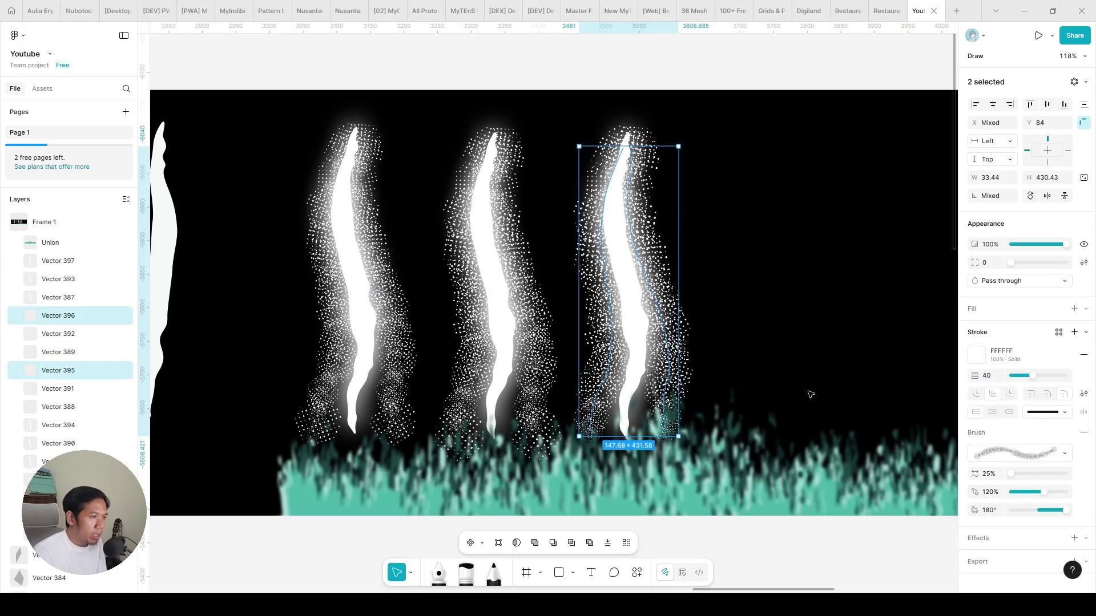
left_click(740, 332)
- Duplicate the third waterfall to its right and change the size jitter of the copy's two dotted strokes
mouse_move(750, 150)
left_mouse_down()
mouse_move(478, 321)
mouse_move(435, 330)
mouse_move(617, 311)
left_mouse_up()
left_click(721, 362)
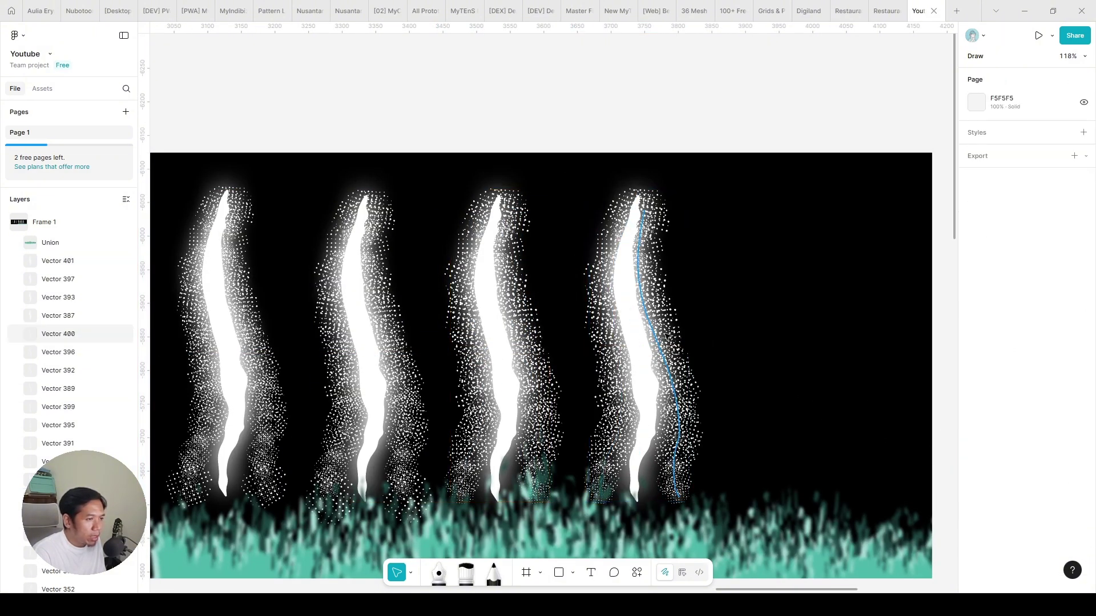
left_click(667, 337)
left_click(632, 351, "shift")
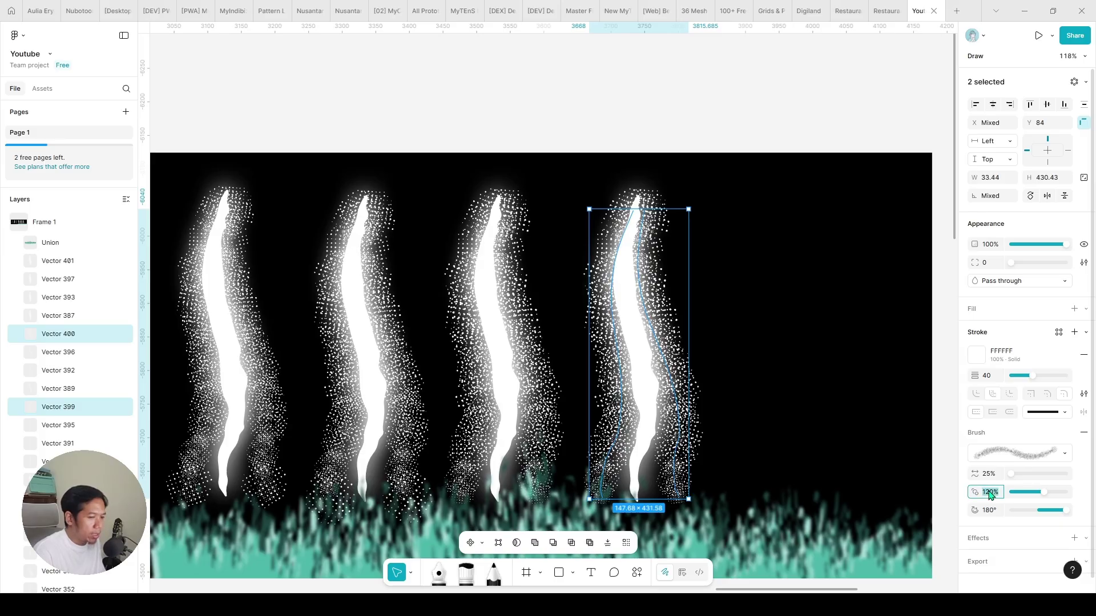
left_click(451, 120)
- Group the strokes of each of the four waterfalls into its own separate group
scroll(465, 103, "left", 3)
scroll(466, 103, "down", 1)
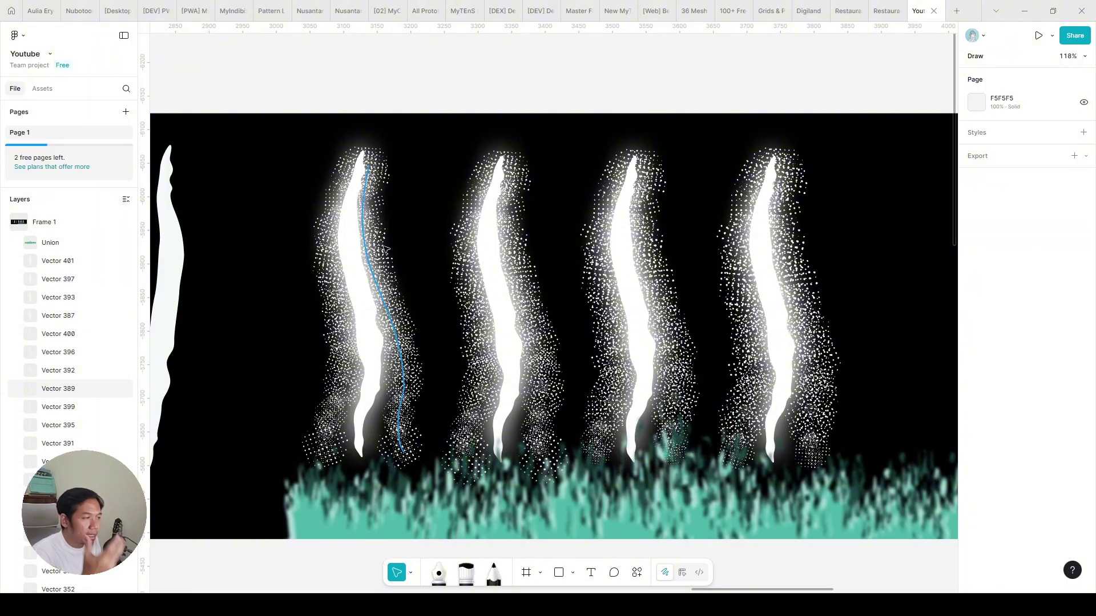
scroll(859, 331, "up", 2, "ctrl")
scroll(719, 285, "down", 5, "ctrl")
scroll(742, 292, "up", 2, "ctrl")
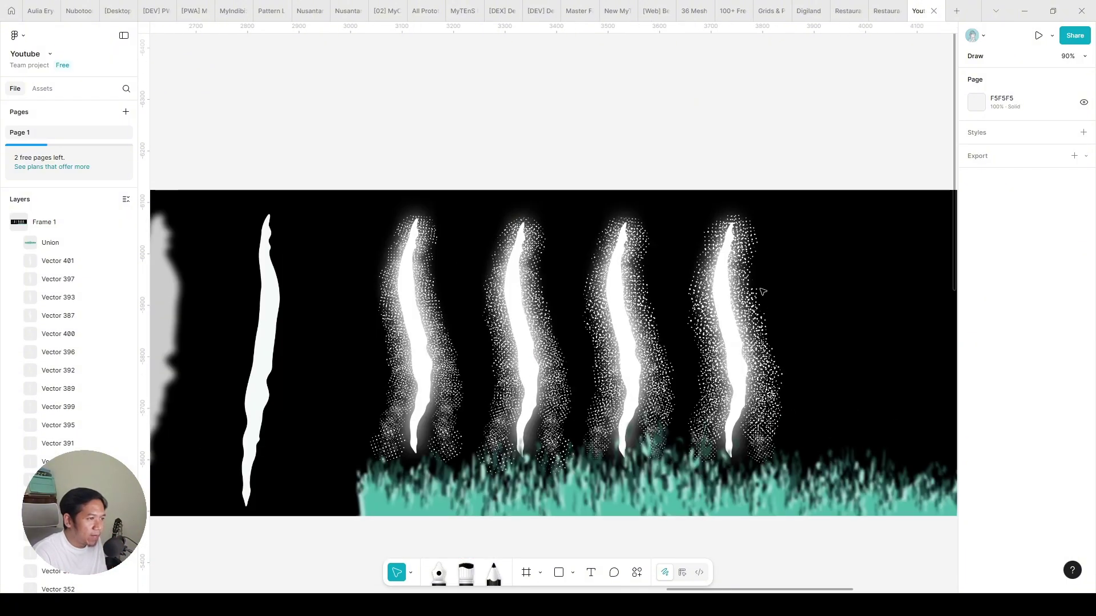
scroll(763, 293, "up", 2, "ctrl")
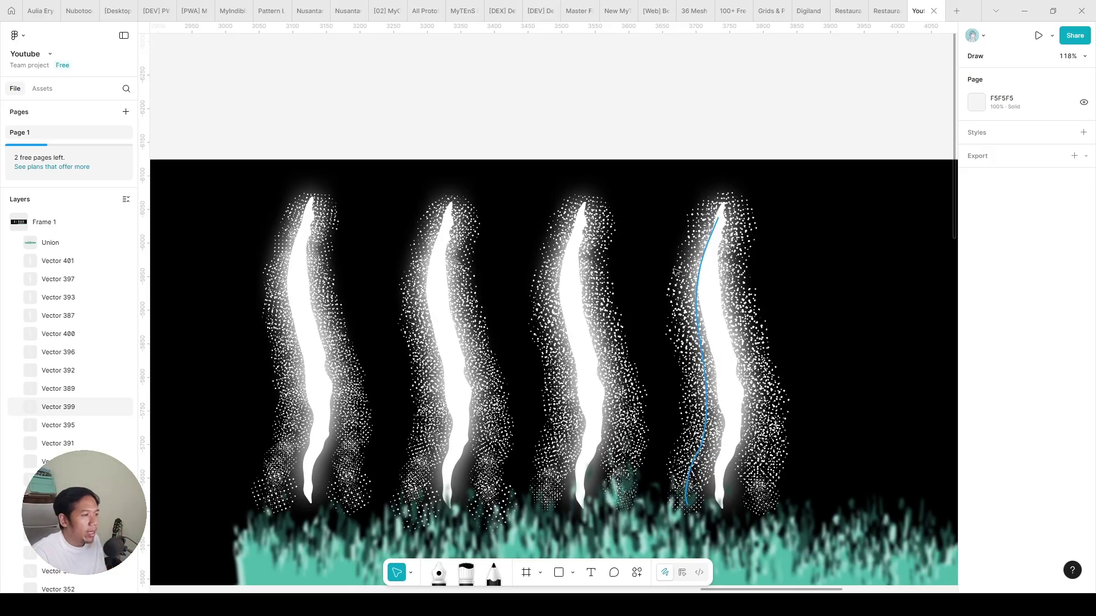
left_click_drag(382, 152, 473, 217)
key("ctrl+g")
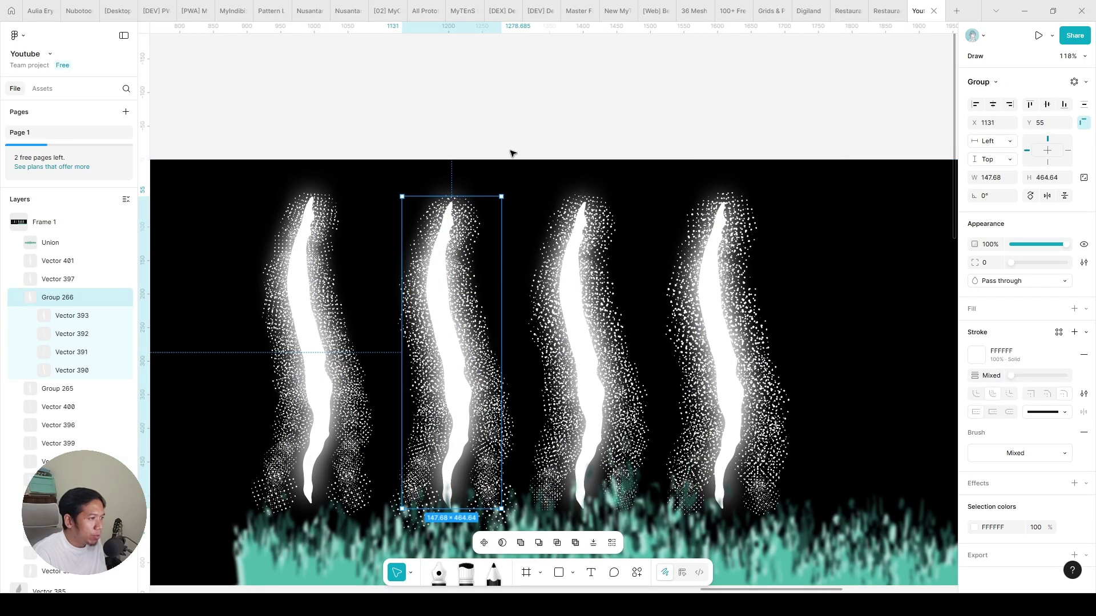
mouse_move(502, 140)
left_mouse_down()
mouse_move(562, 250)
mouse_move(623, 288)
left_mouse_up()
key("ctrl+g")
left_click_drag(655, 140, 742, 288)
key("ctrl+g")
- Move the blurred green grass shape out of Frame 1 onto the canvas directly below it
scroll(512, 86, "down", 4, "ctrl")
left_click(502, 365)
left_click_drag(502, 366, 503, 464)
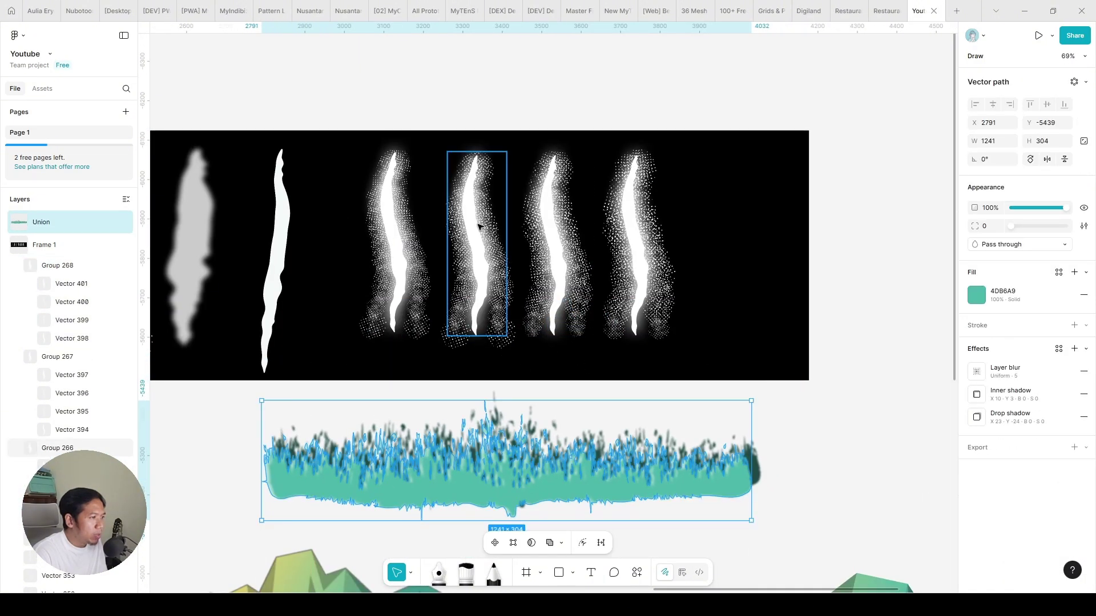
- Move the four waterfall groups together toward the right end of Frame 1 and deselect them
left_click(478, 227)
mouse_move(367, 112)
left_mouse_down()
mouse_move(404, 151)
mouse_move(628, 171)
left_mouse_up()
mouse_move(571, 245)
left_mouse_down()
mouse_move(604, 246)
mouse_move(644, 225)
left_mouse_up()
left_click(877, 205)
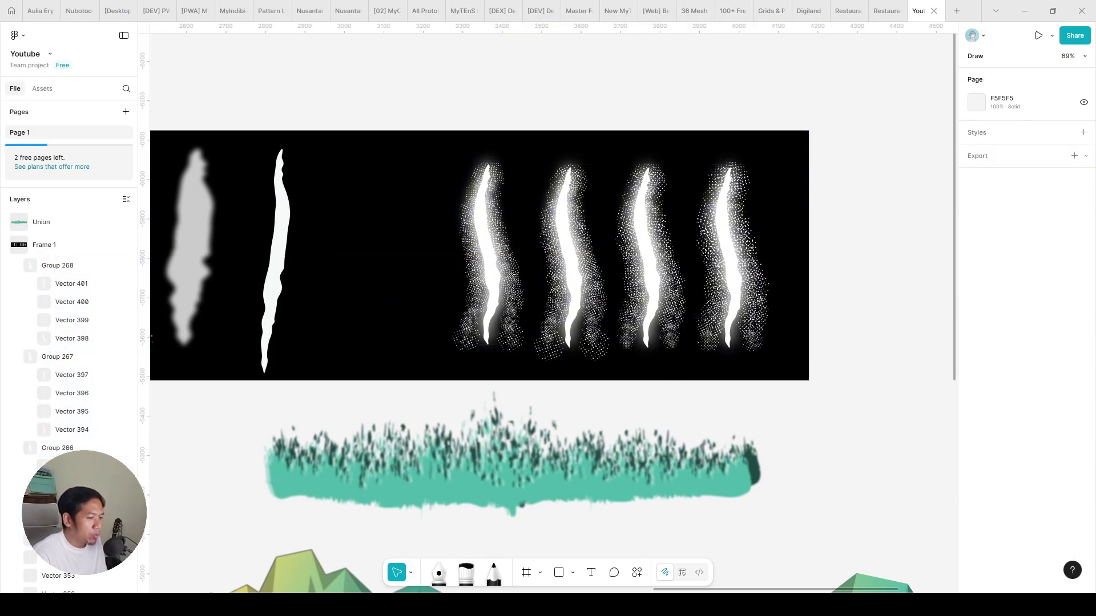
- Nudge the first waterfall group to about X 1155, Y 85 within Frame 1
scroll(463, 400, "down", 5)
scroll(439, 416, "left", 3)
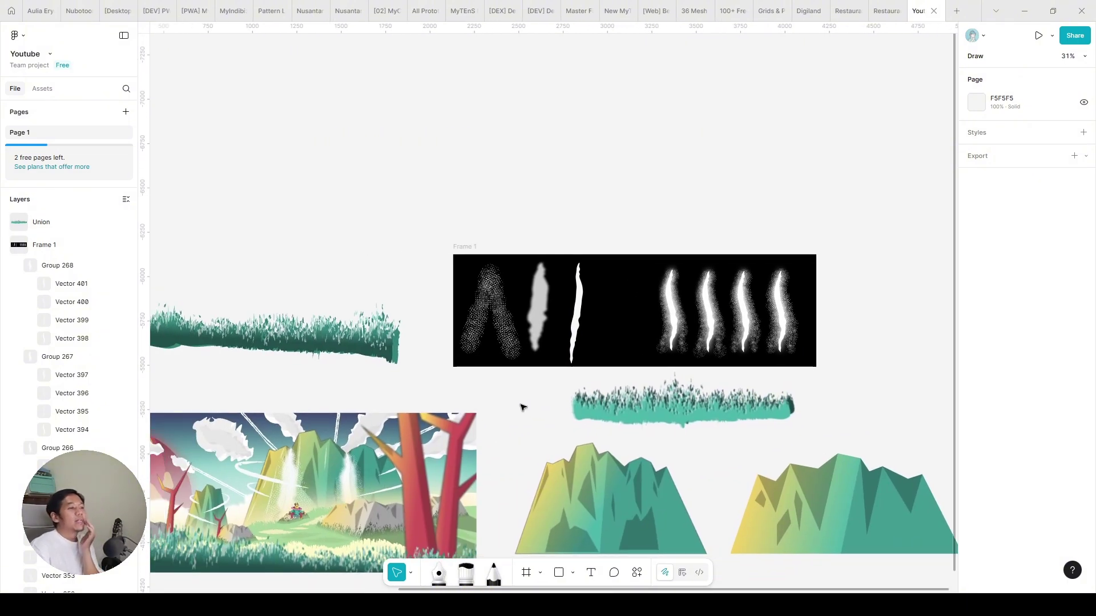
scroll(523, 407, "down", 3)
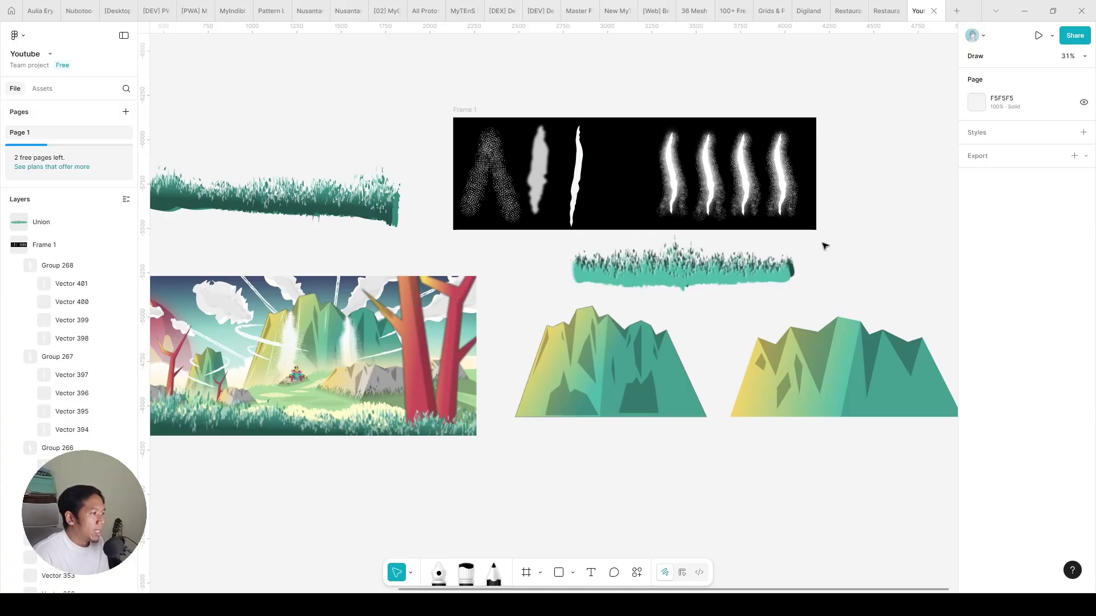
scroll(825, 246, "up", 10)
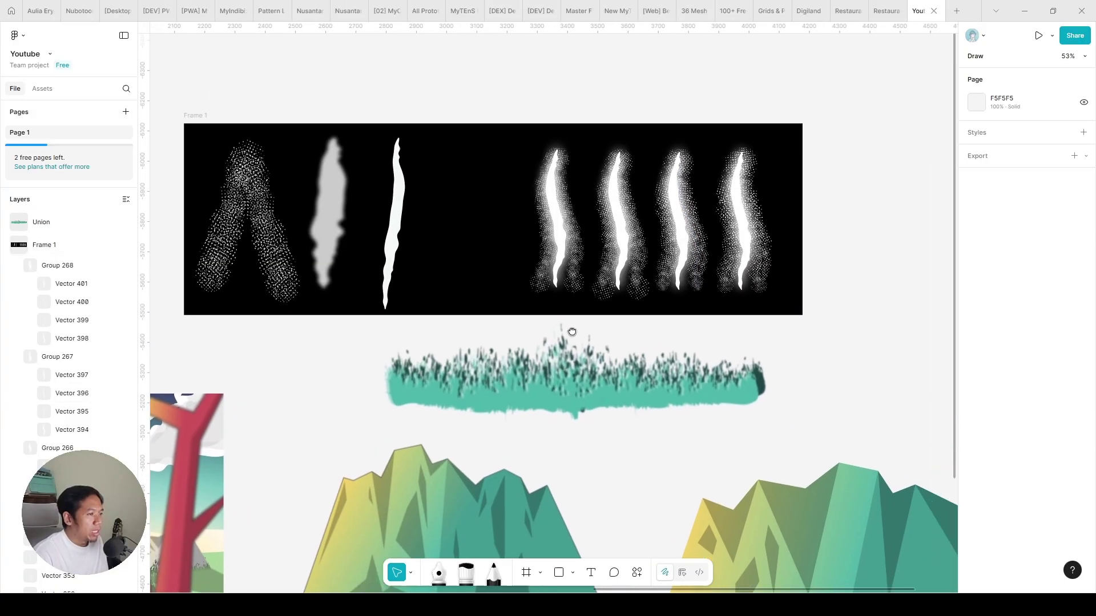
scroll(617, 436, "up", 2)
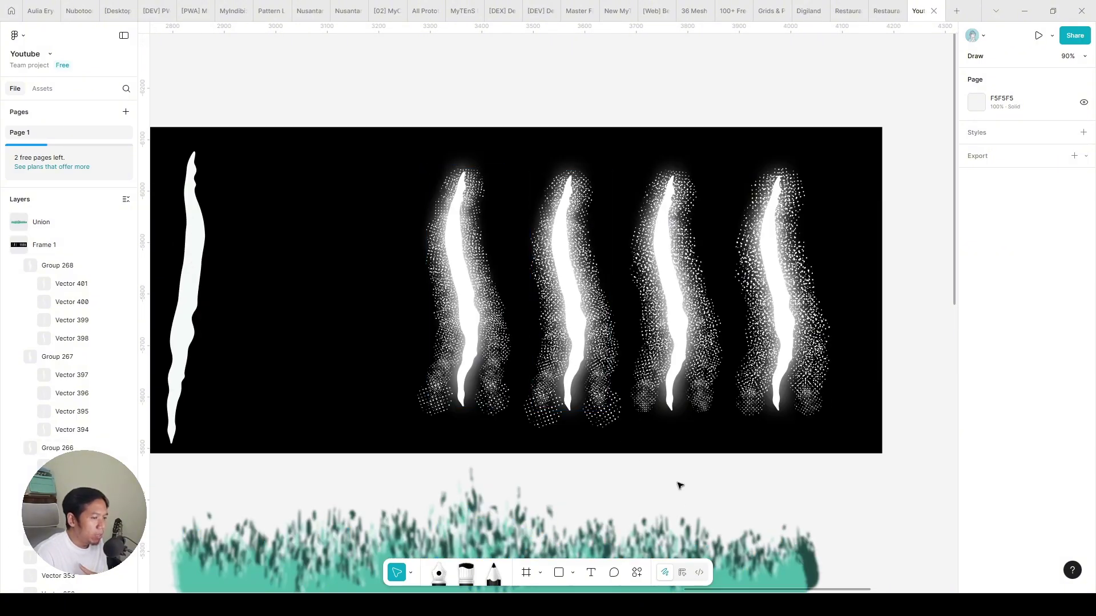
left_click(479, 271)
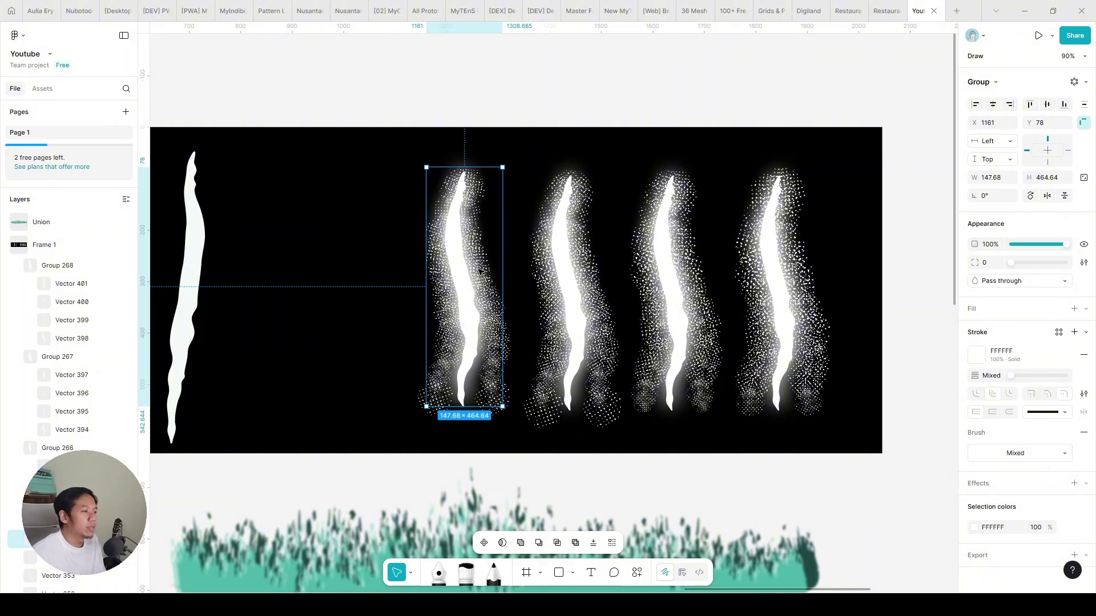
scroll(418, 228, "right", 2)
left_click_drag(418, 228, 416, 234)
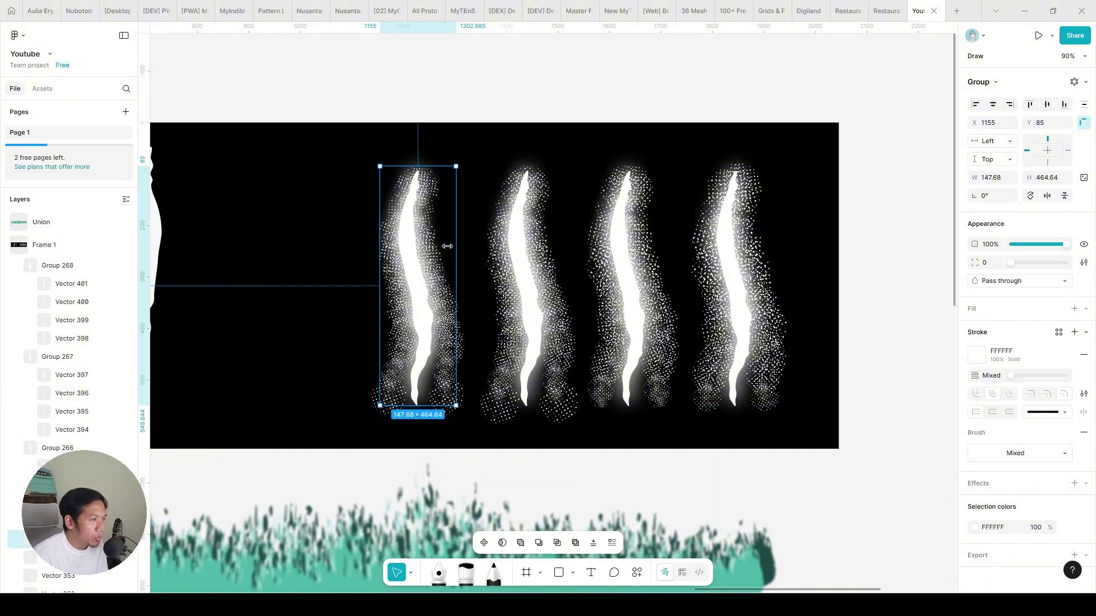
- Nudge the third waterfall group to about X 1570, Y 89 and the fourth to about X 1783, Y 90
left_click(534, 231)
left_click_drag(637, 260, 638, 262)
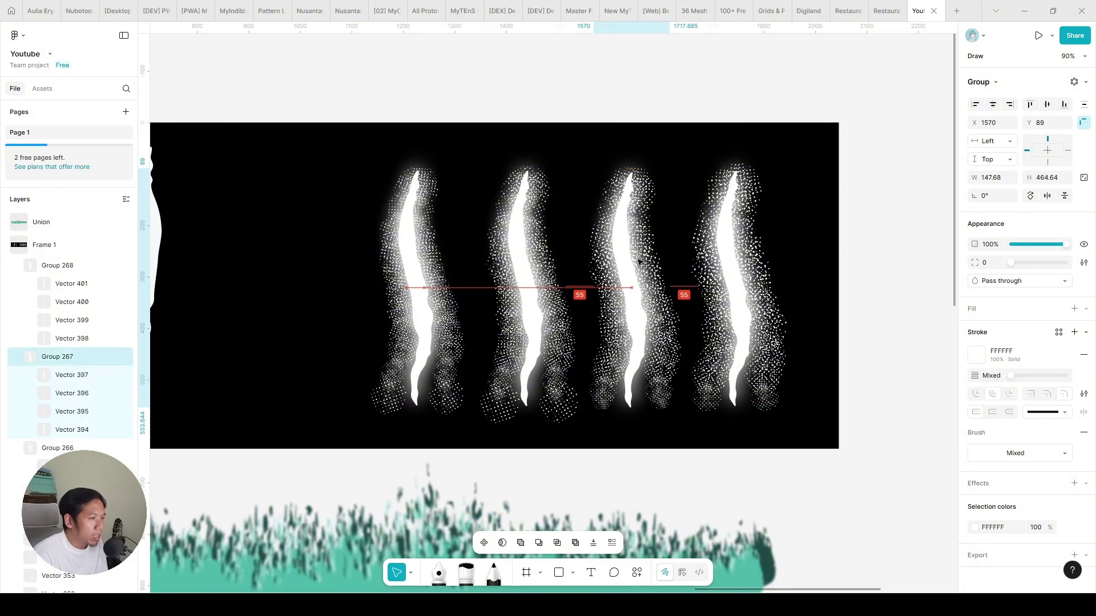
left_click_drag(720, 263, 739, 262)
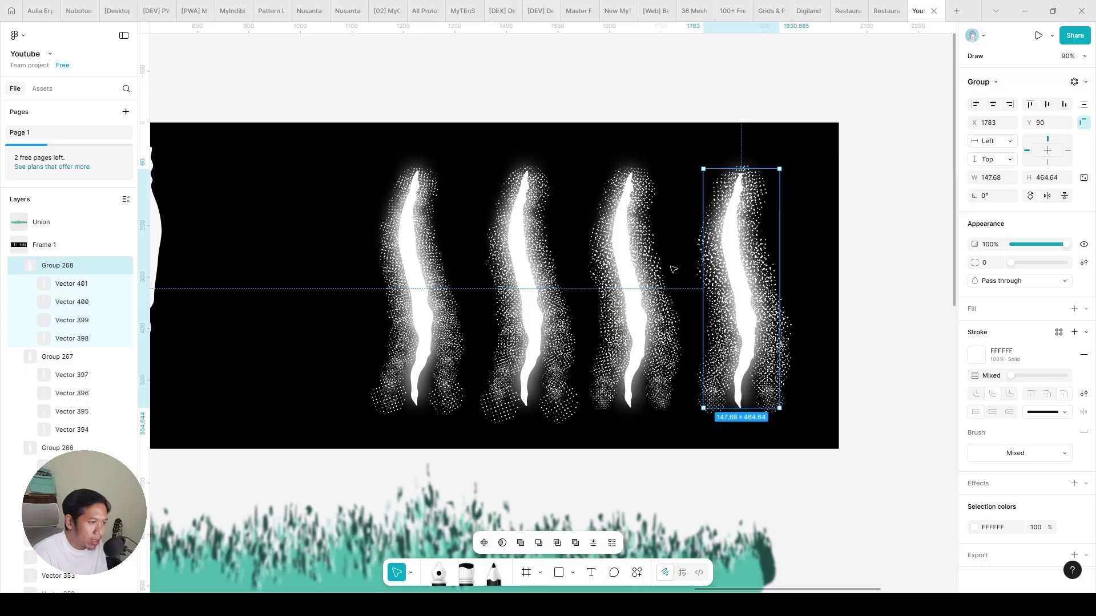
- Select the first waterfall group and switch from Draw mode to Design mode
left_click(377, 130)
left_click(411, 268)
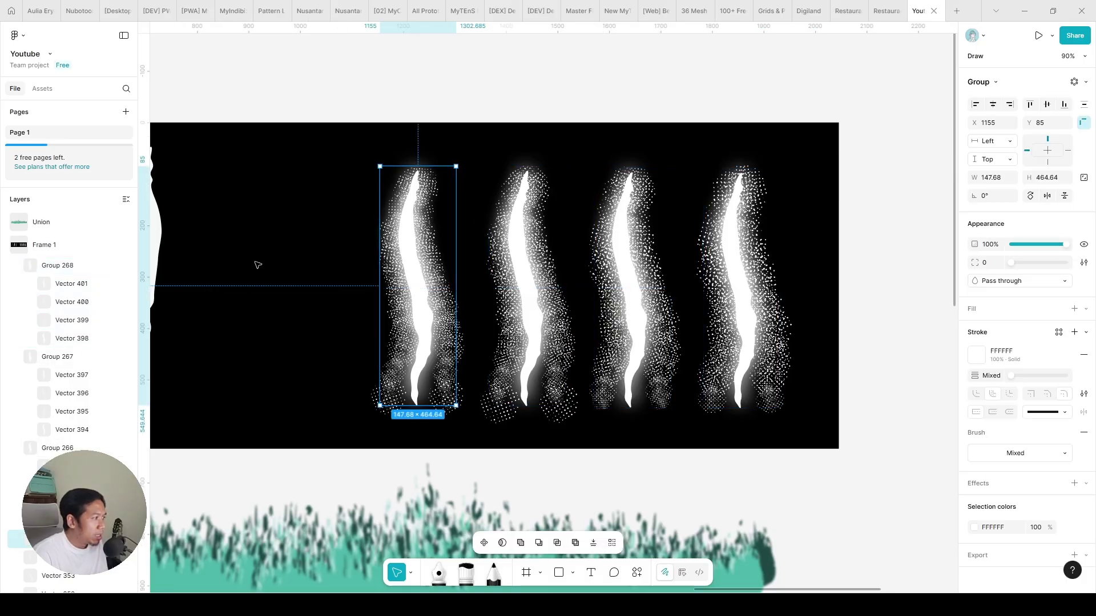
left_click(683, 574)
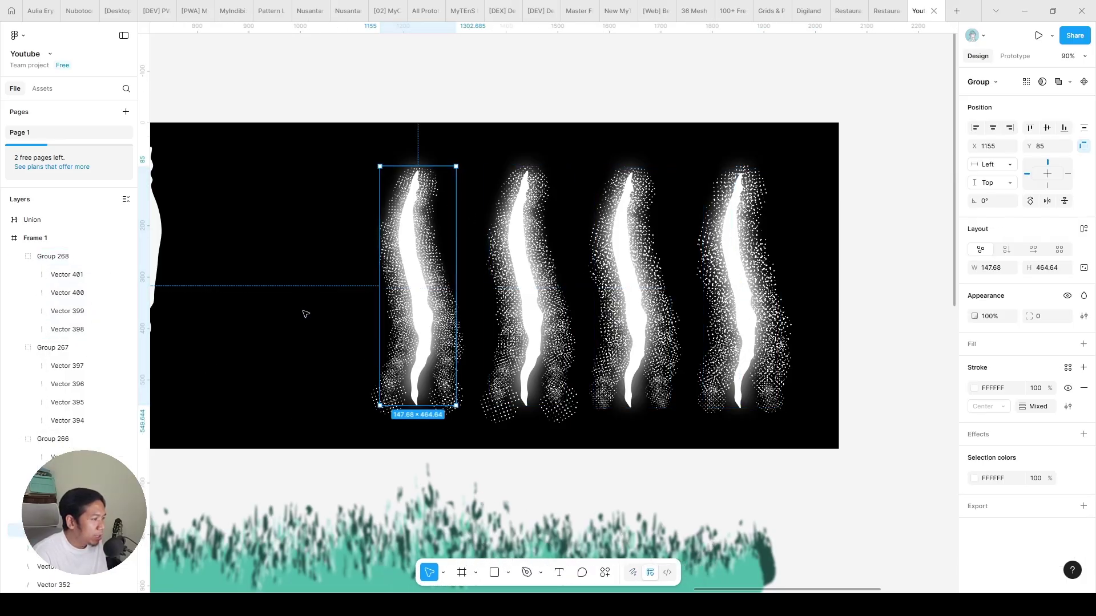
- Examine the two waterfalls in the Instagram post - 4 reference illustration, including the right waterfall's main stroke
scroll(330, 190, "down", 5)
left_click(330, 191)
scroll(288, 348, "down", 5)
left_click_drag(289, 347, 406, 291)
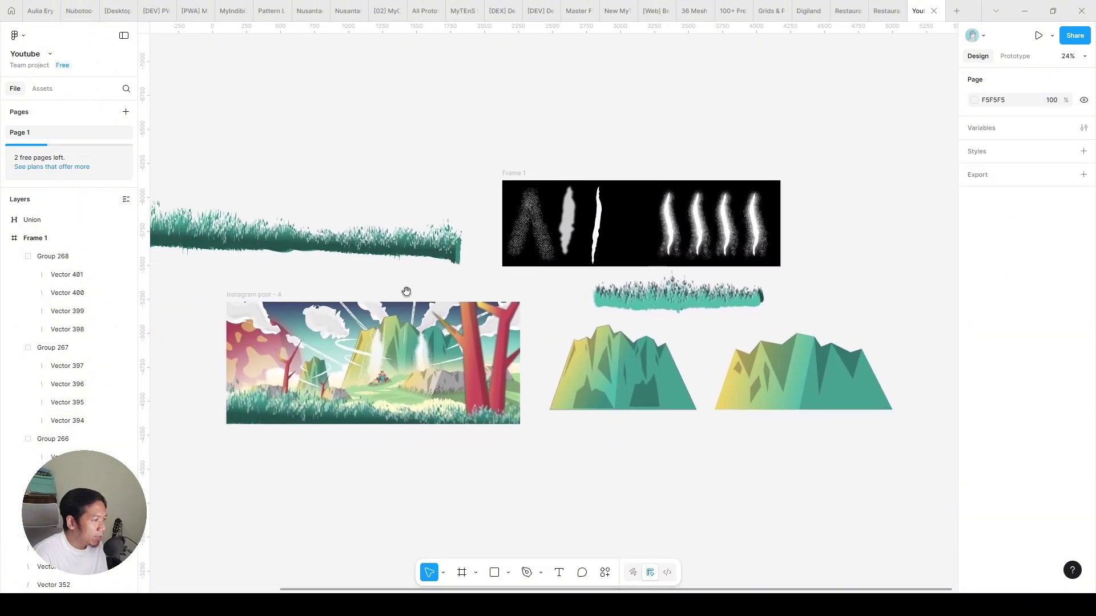
scroll(406, 291, "up", 10)
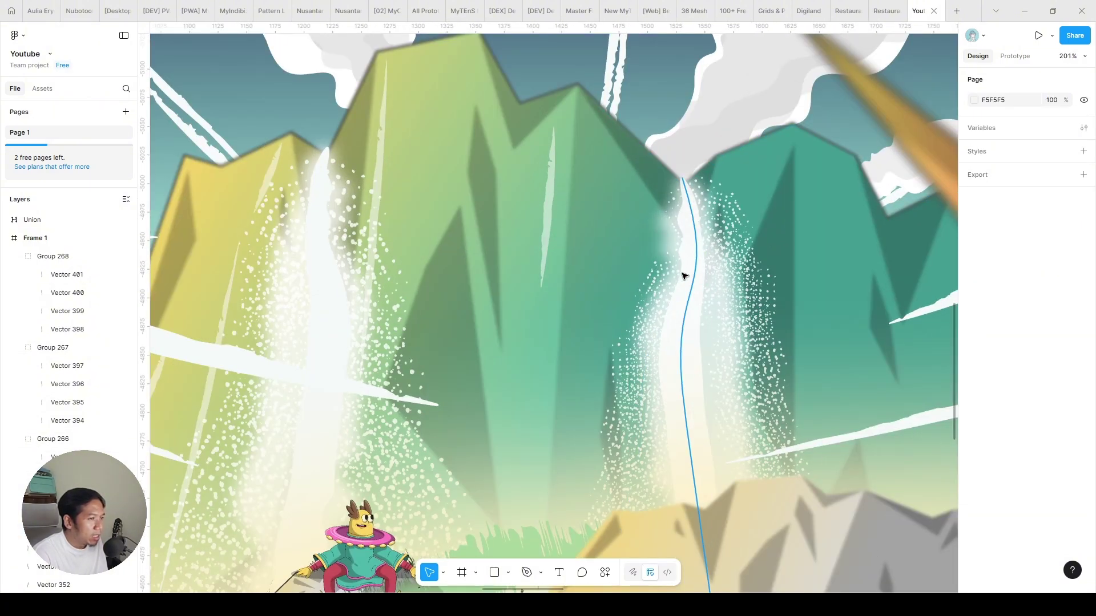
left_click(685, 276)
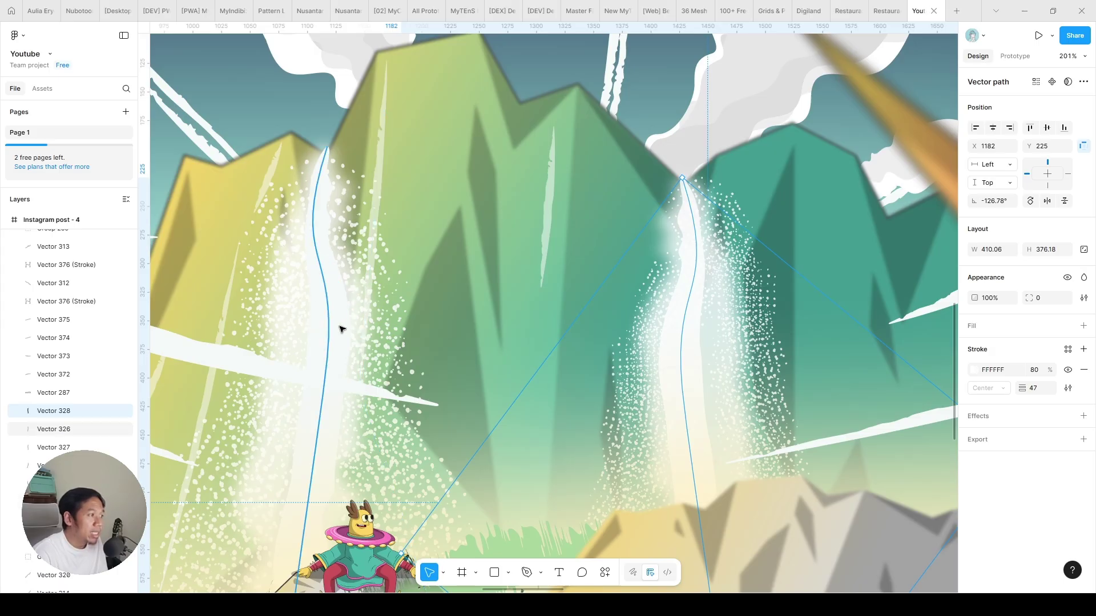
scroll(725, 299, "up", 5)
scroll(644, 310, "down", 5)
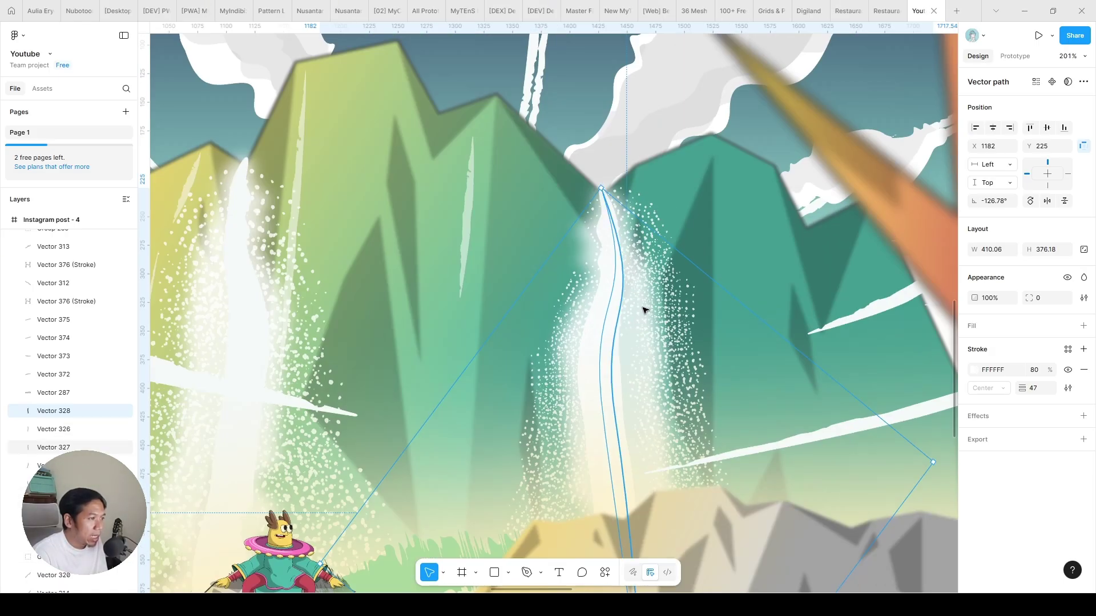
scroll(612, 325, "down", 10)
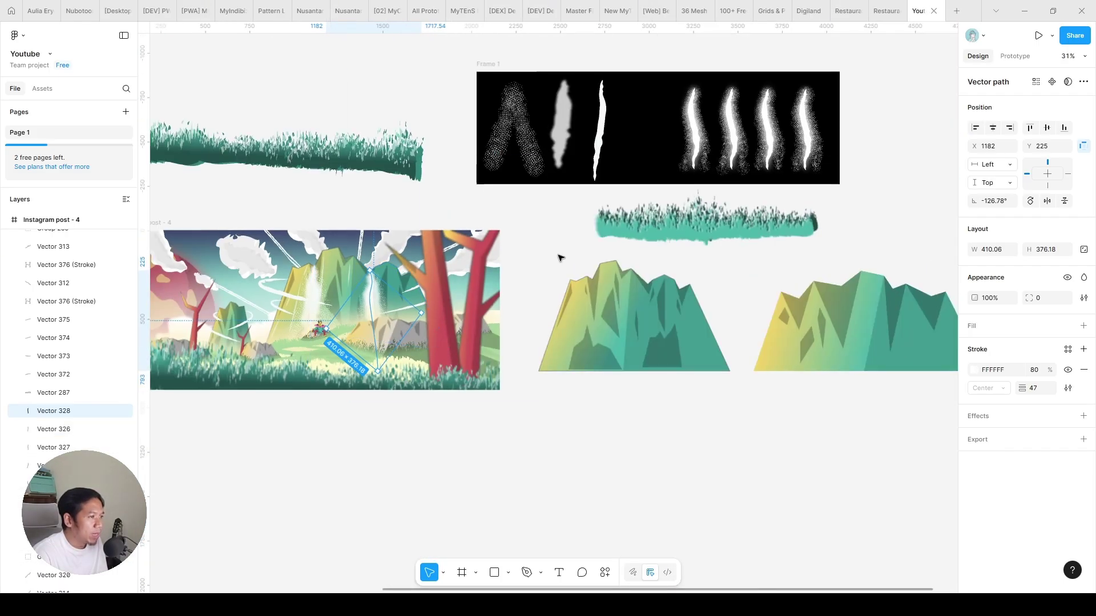
left_click(559, 258)
- Rename the first waterfall group in Frame 1 as Waterfall 1-1
scroll(563, 259, "up", 8)
left_click(480, 343)
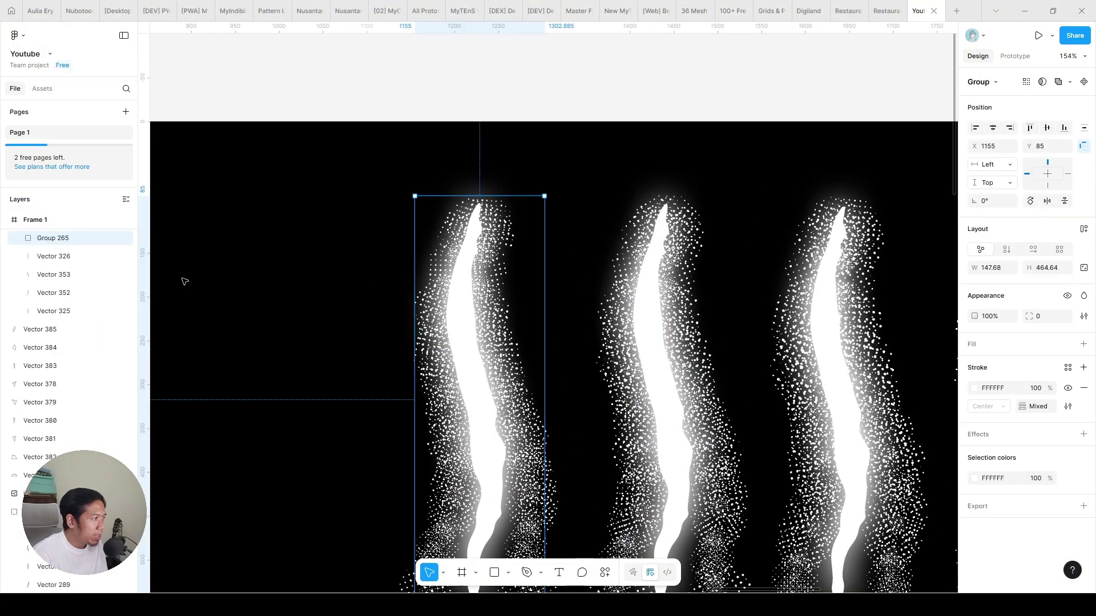
double_click(57, 238)
type("Waterfall 1-1")
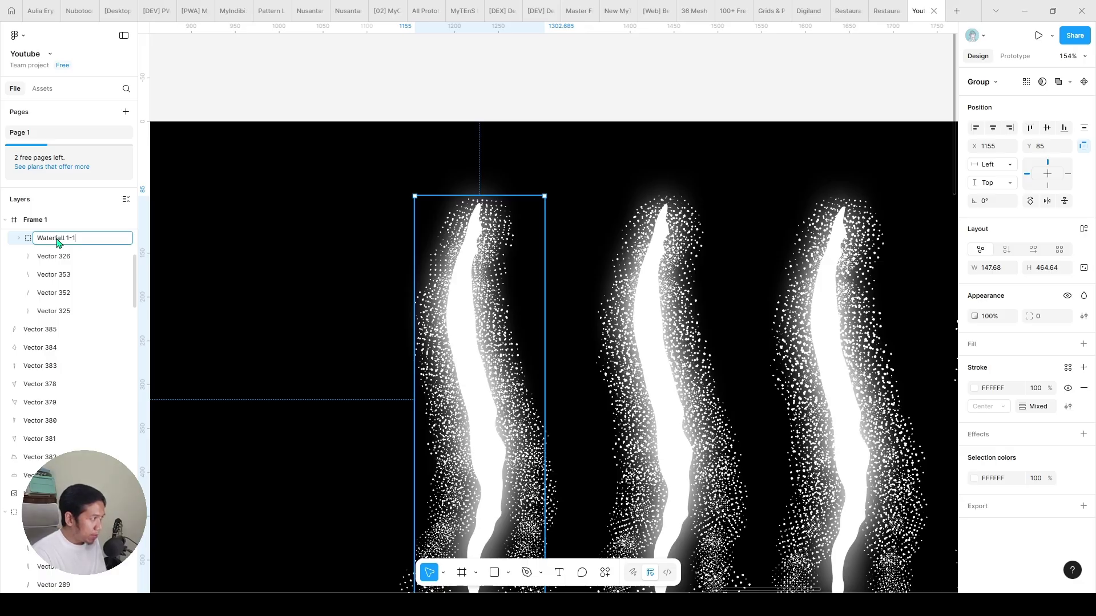
key("Return")
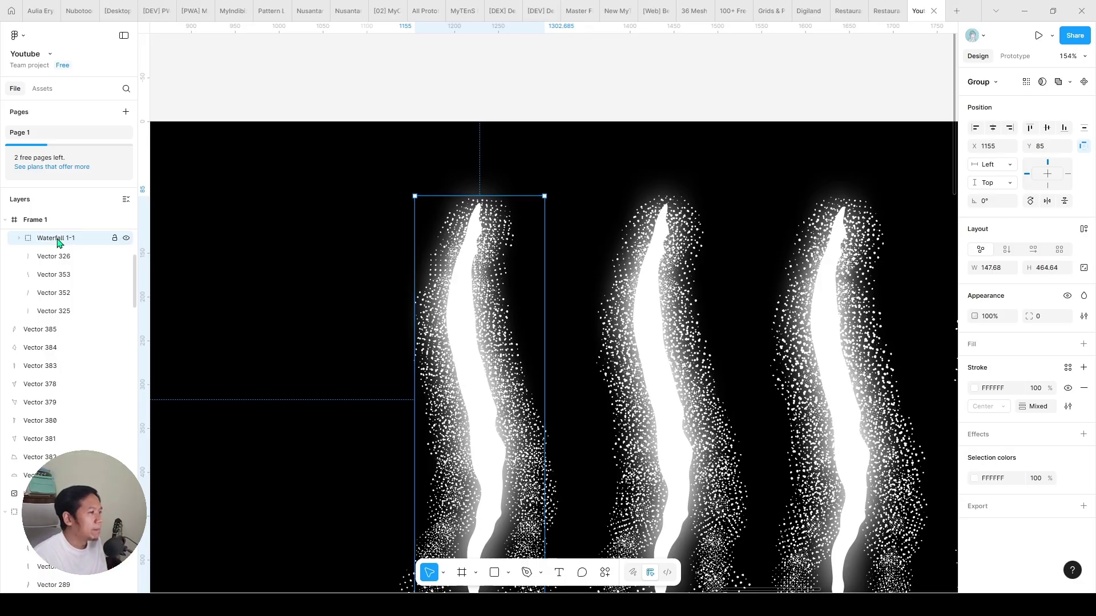
- Rename the second waterfall group as Waterfall 1-2
left_click(641, 272)
double_click(55, 240)
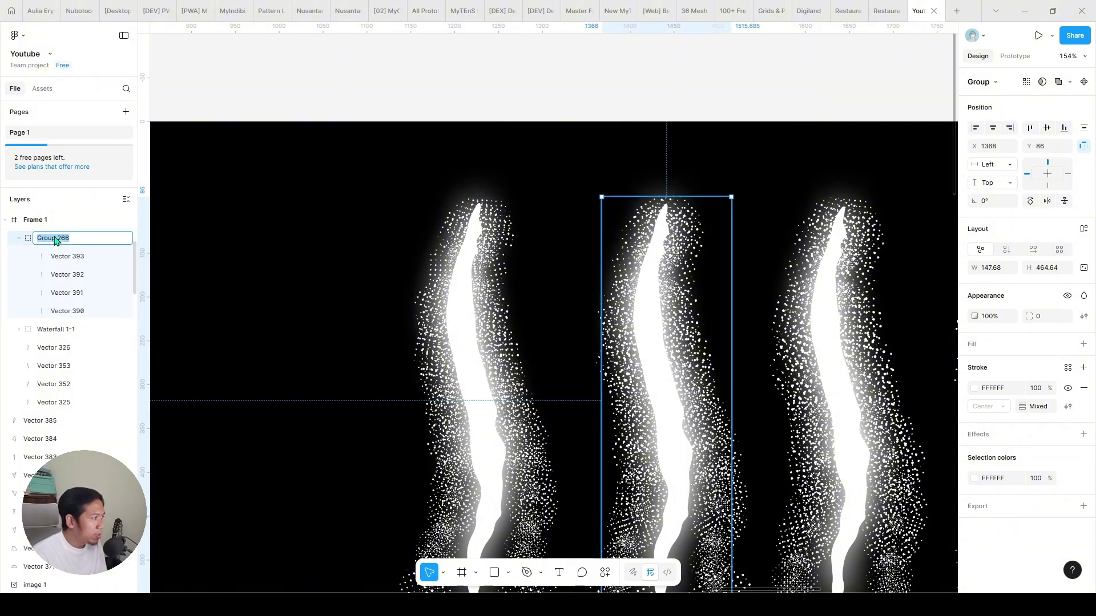
type("Waterfall 1-2")
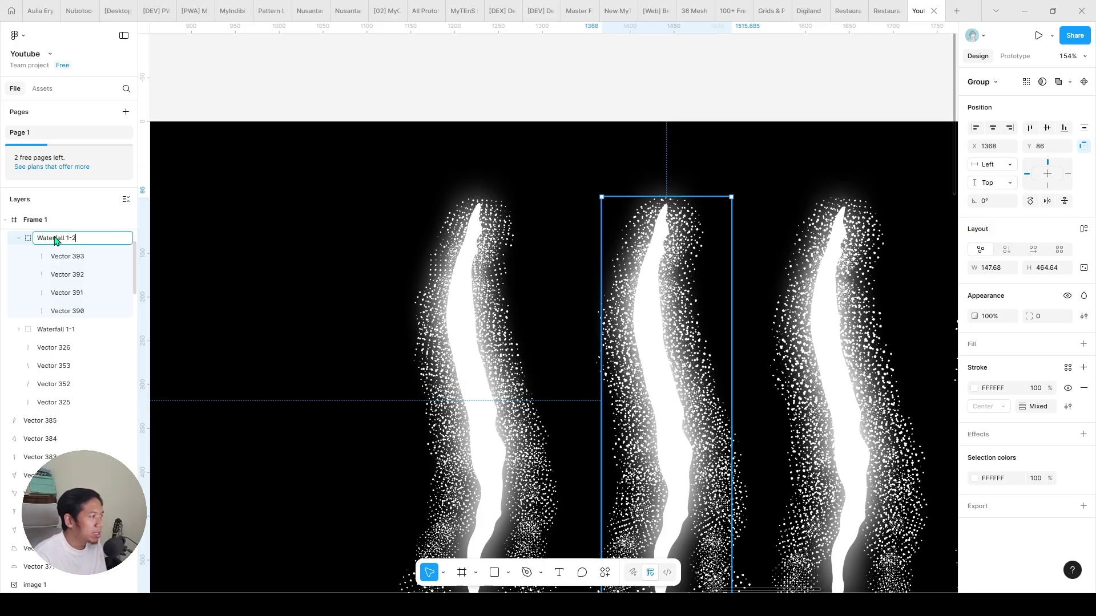
key("Return")
- Rename the third waterfall group as Waterfall 1-3
key("ctrl+d")
double_click(57, 239)
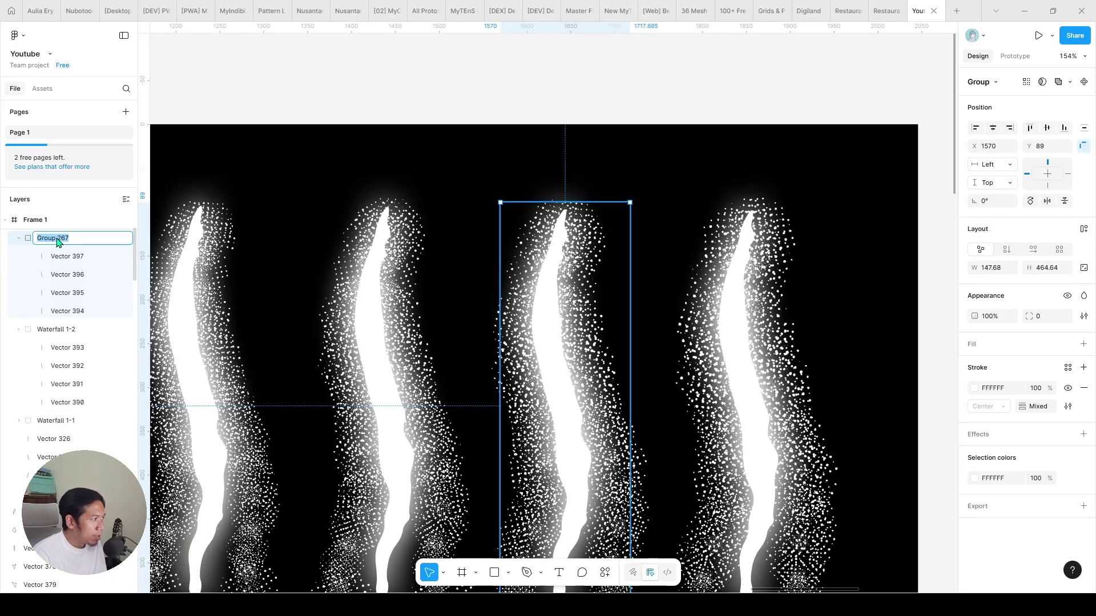
type("Waterfall 1-")
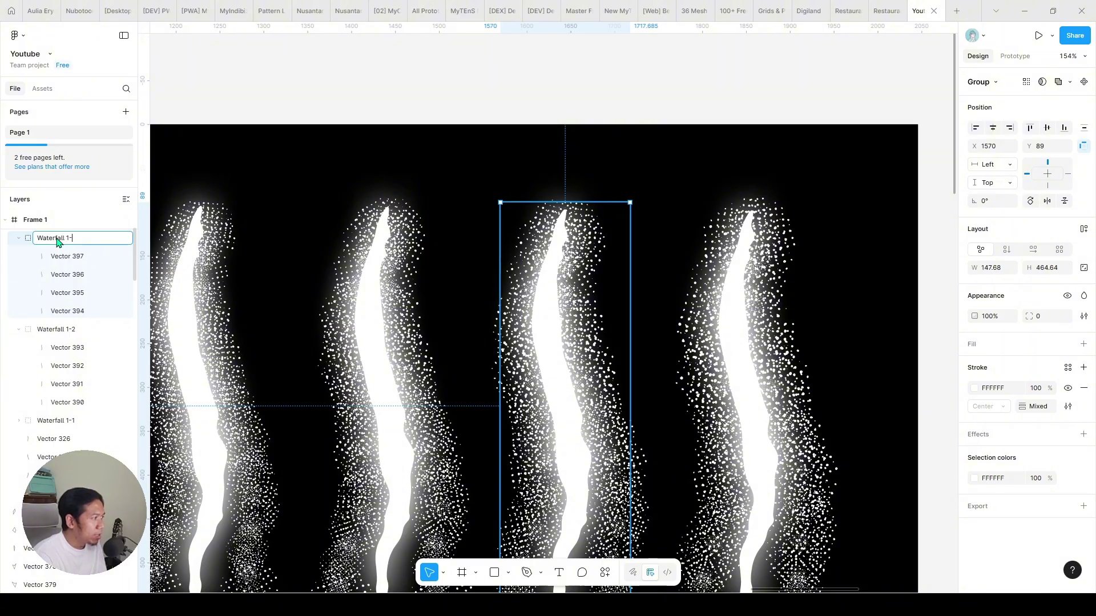
type("3")
key("Return")
- Rename the fourth waterfall group as Waterfall 1-4 and deselect it
key("ctrl+d")
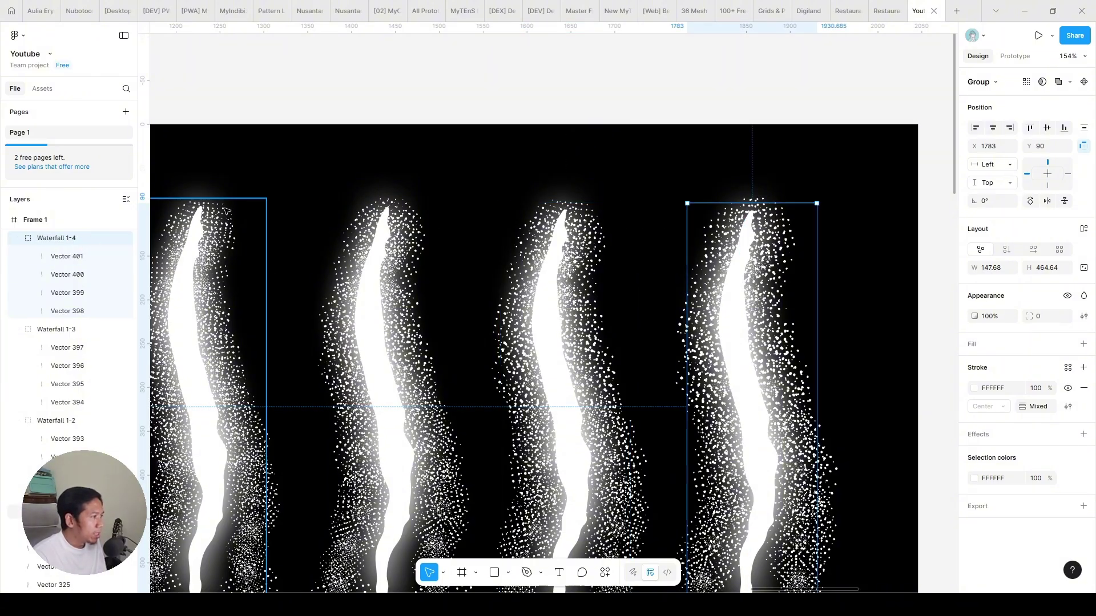
left_click(280, 187)
- Extend Frame 1 downward to a height of about 1112 and stretch its top edge further upward
scroll(280, 187, "down", 6)
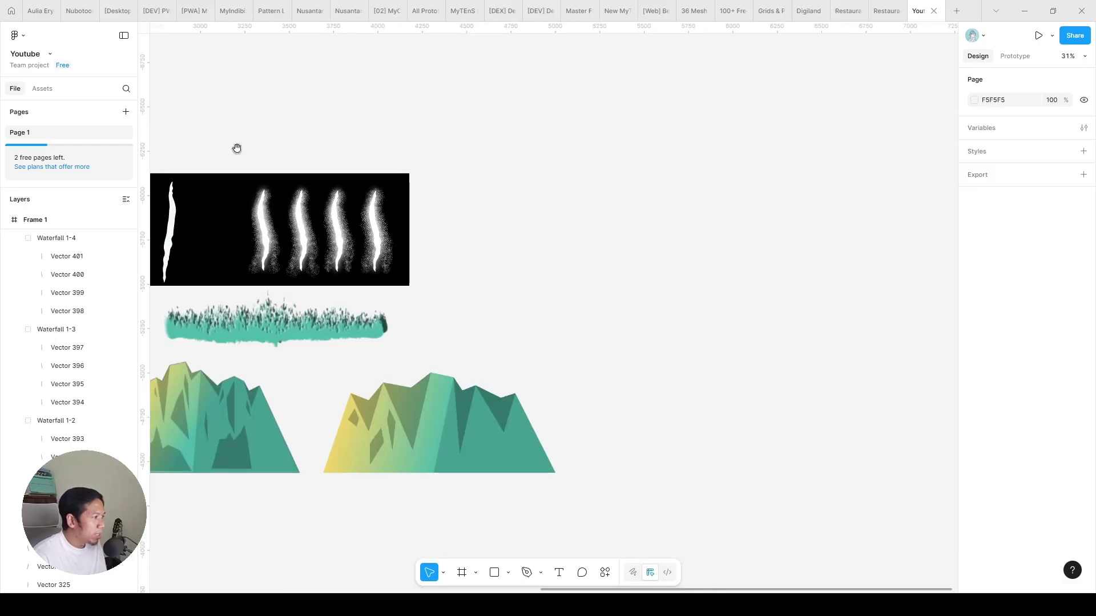
left_click_drag(237, 149, 476, 135)
left_click_drag(501, 312, 216, 55)
left_click(297, 152)
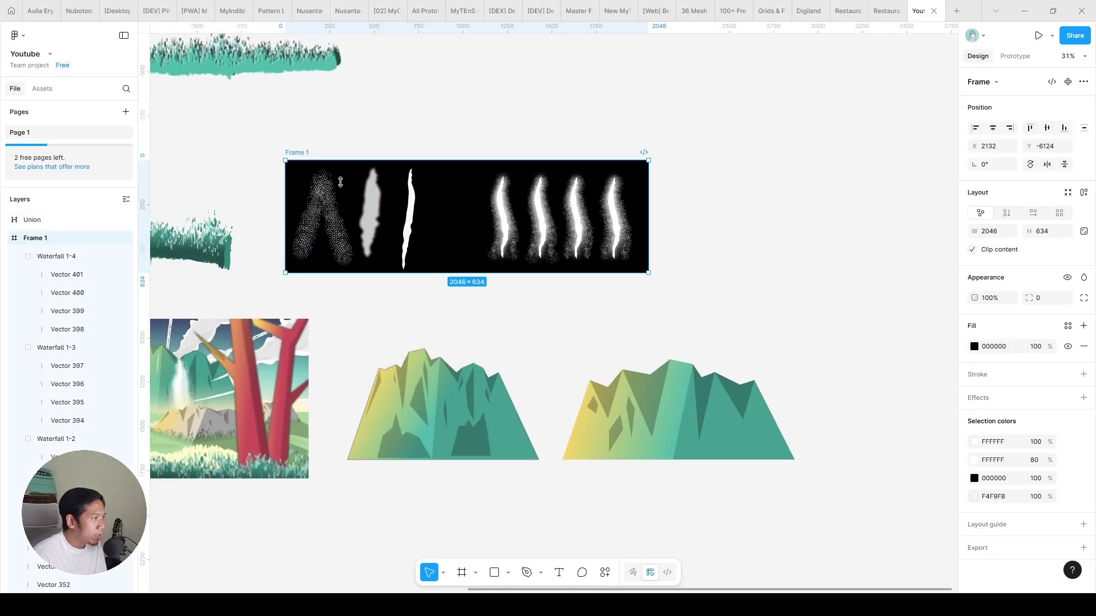
left_click_drag(556, 273, 553, 358)
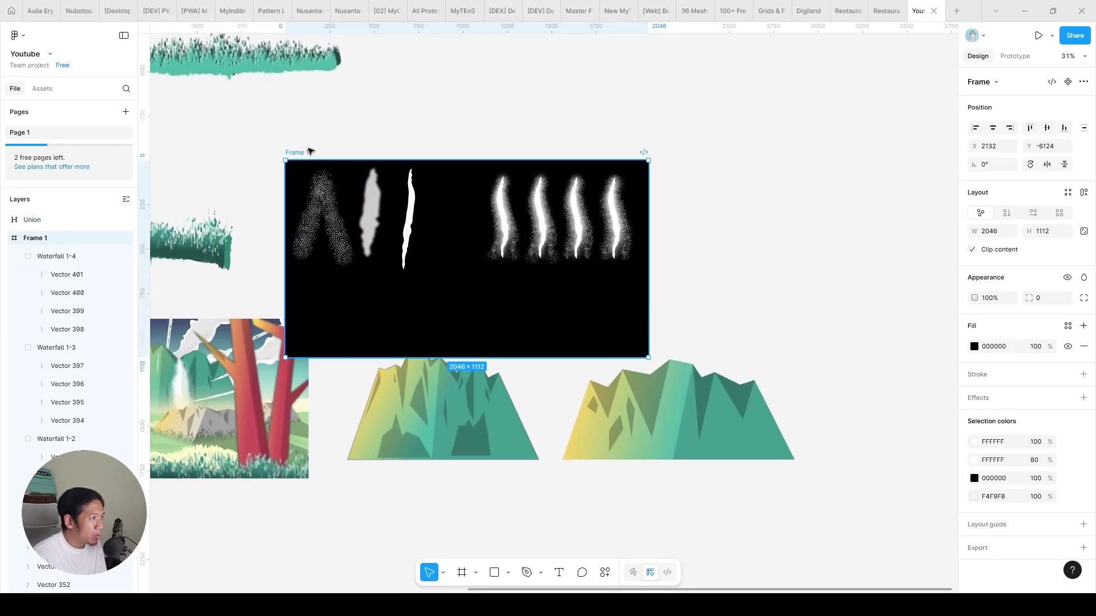
left_click_drag(293, 159, 297, 113)
left_click(662, 178)
- Duplicate the four waterfall groups into a second row directly below and squash the copies to about 130 high
scroll(633, 174, "up", 3)
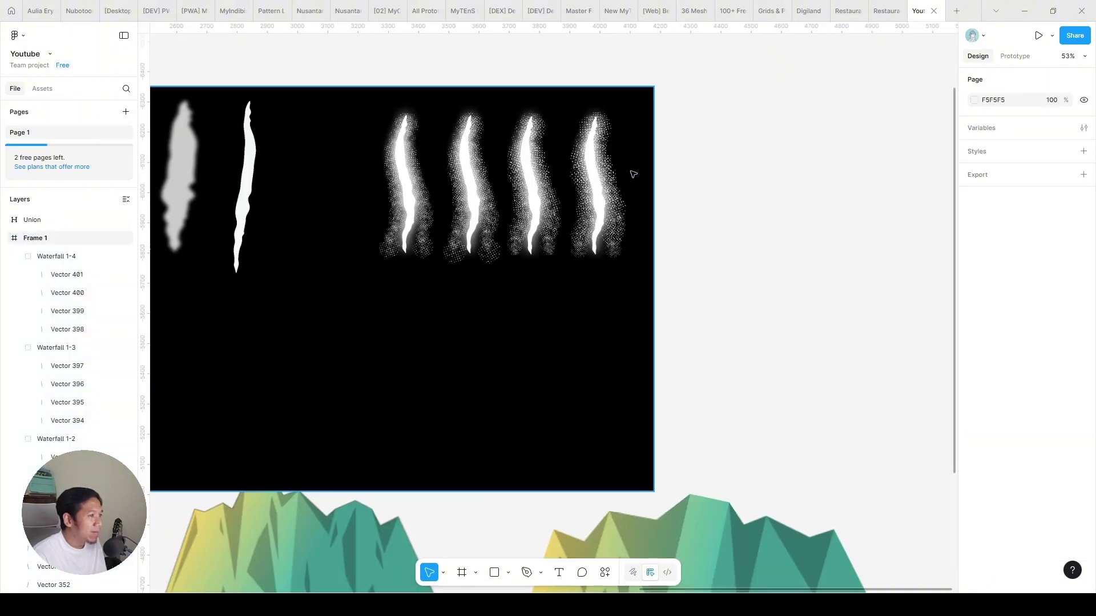
left_click(402, 172)
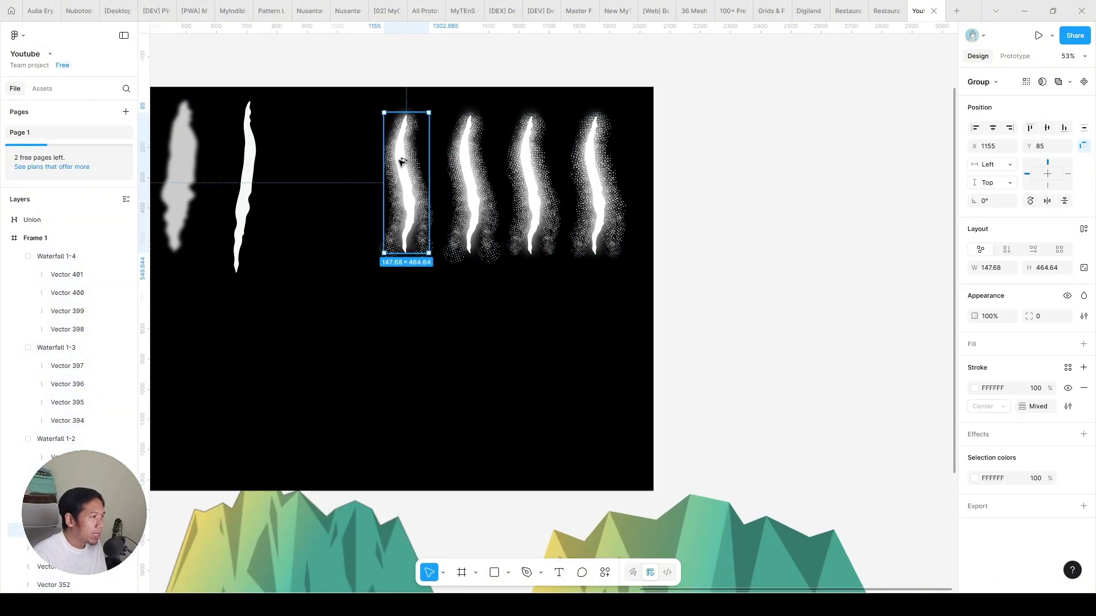
left_click_drag(748, 277, 409, 349)
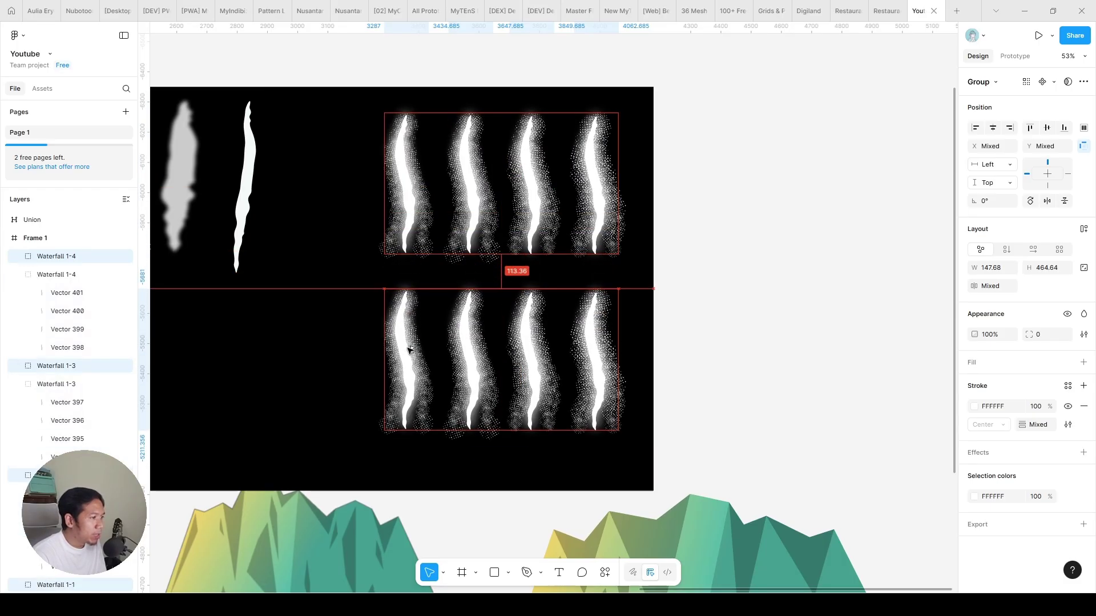
scroll(479, 479, "up", 5)
left_click_drag(515, 396, 515, 222)
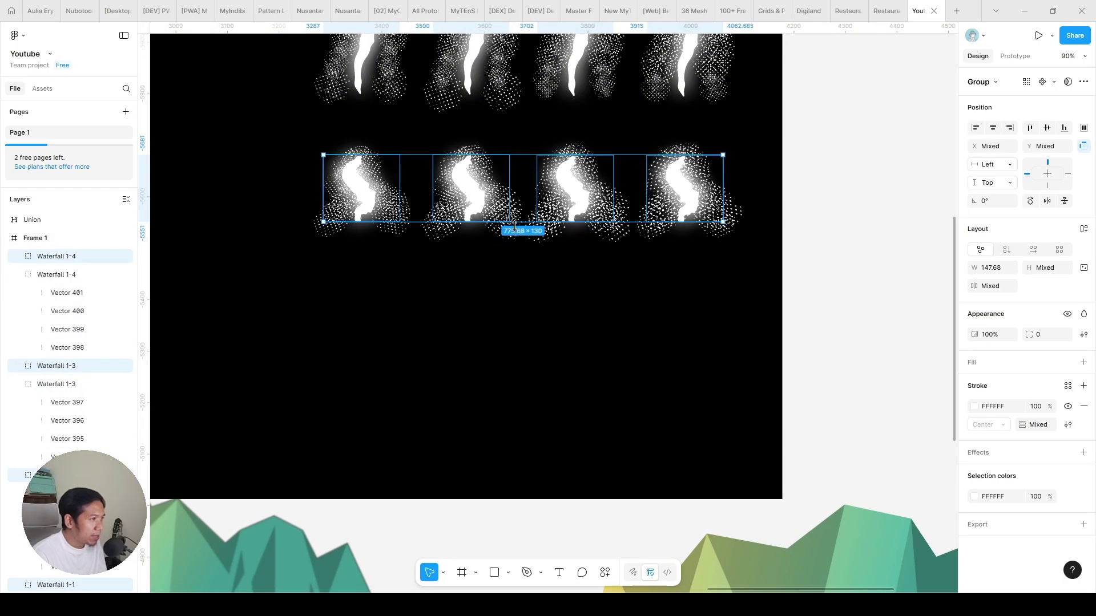
- Rename the first short waterfall copy as Waterfall 2-1
left_click(365, 189)
scroll(365, 188, "up", 4)
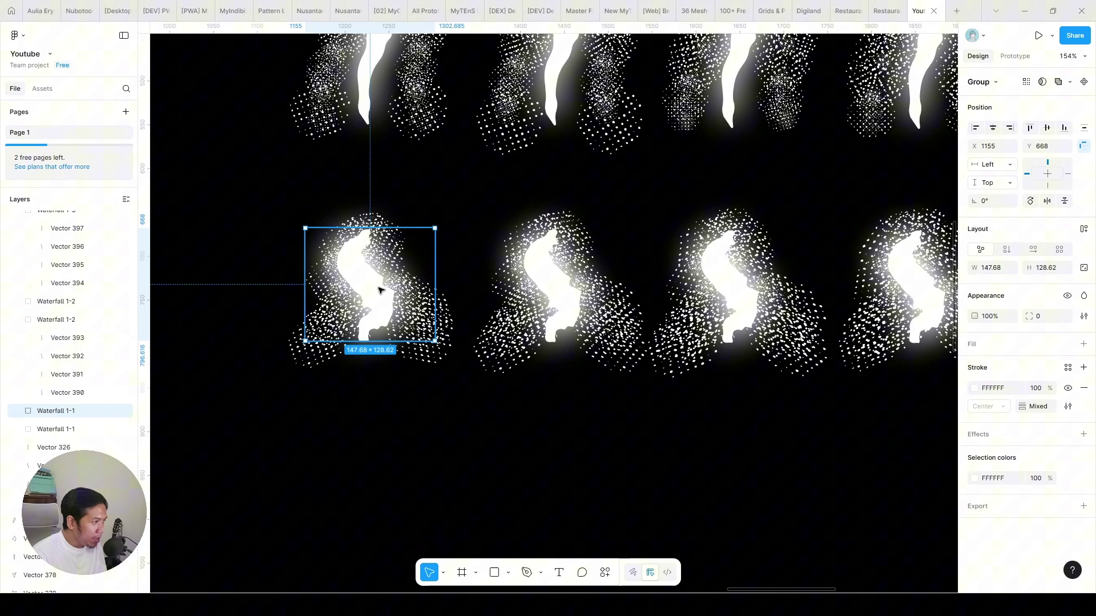
double_click(69, 416)
left_click(71, 411)
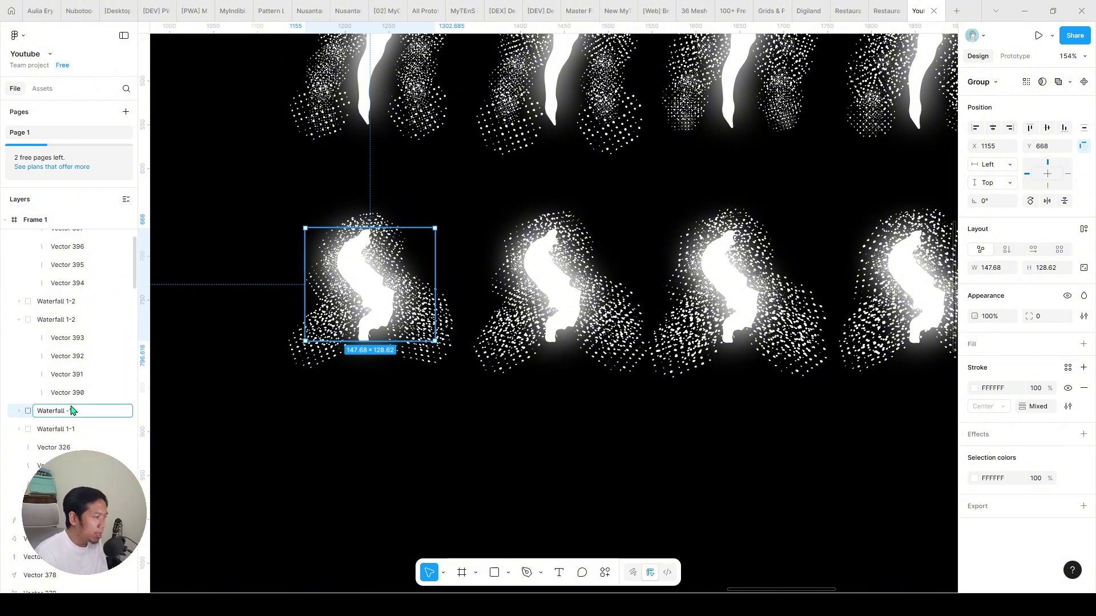
type("2")
- Rename the second short waterfall copy as Waterfall 2-2
left_click(563, 318)
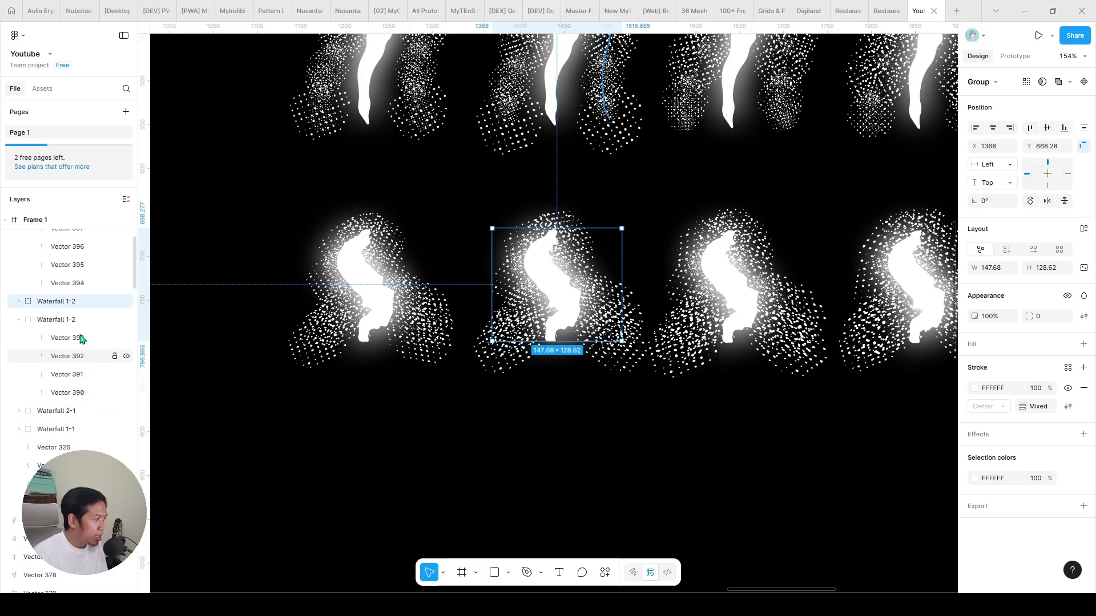
double_click(80, 302)
left_click(84, 302)
key("BackSpace")
key("BackSpace")
key("BackSpace")
type("2-2")
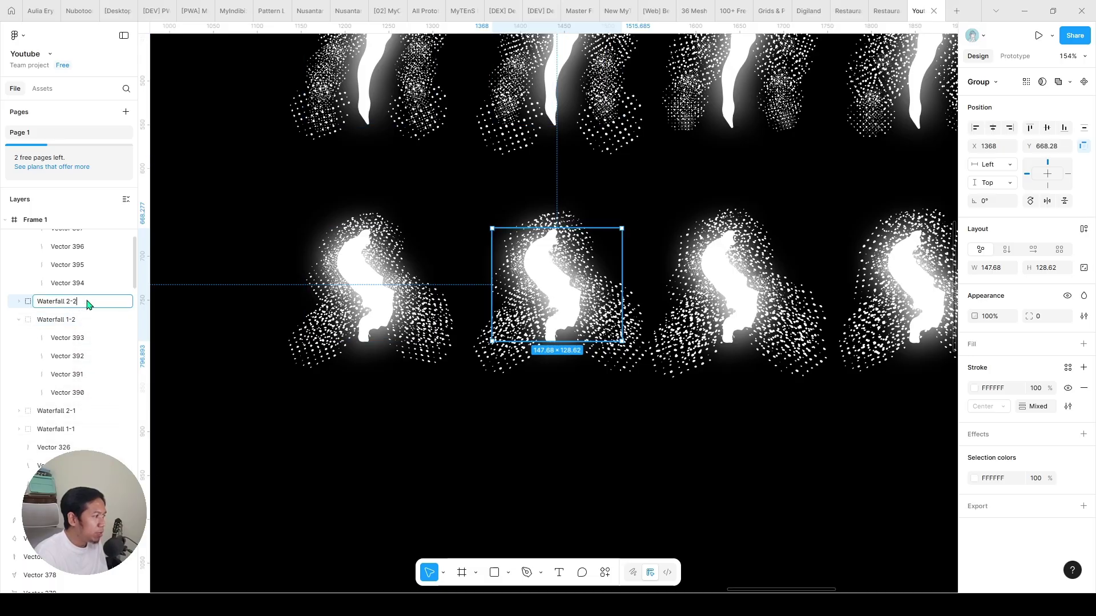
key("Return")
- Rename the third short waterfall copy as Waterfall 2-3
scroll(80, 268, "up", 1)
left_click(76, 238)
double_click(86, 238)
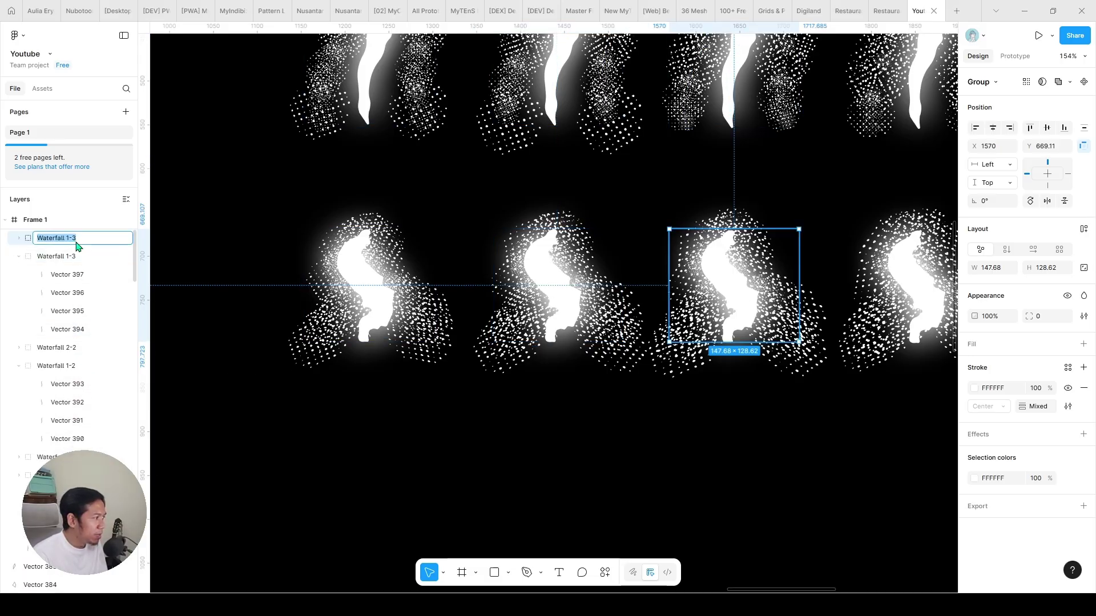
left_click(89, 241)
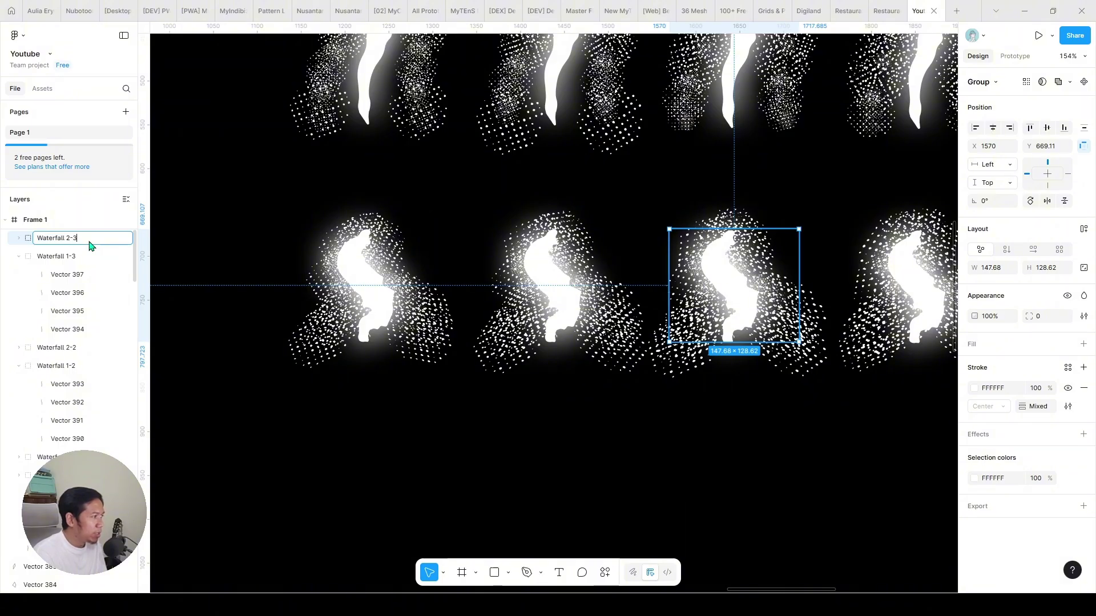
type("2-3")
key("Return")
- Delete the fourth short waterfall copy from the lower row
key("ctrl+d")
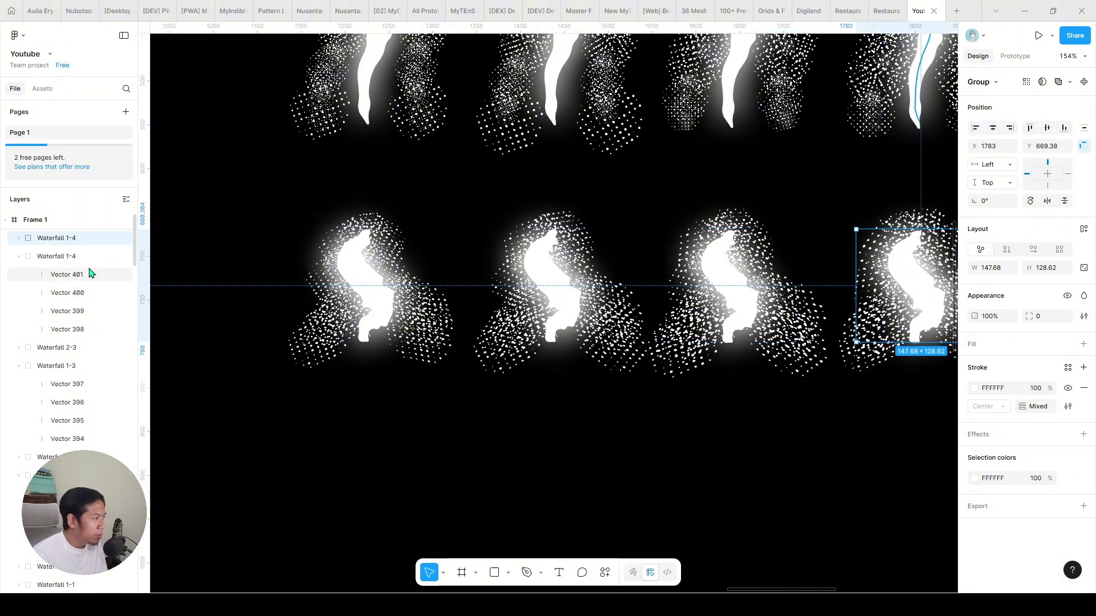
key("Delete")
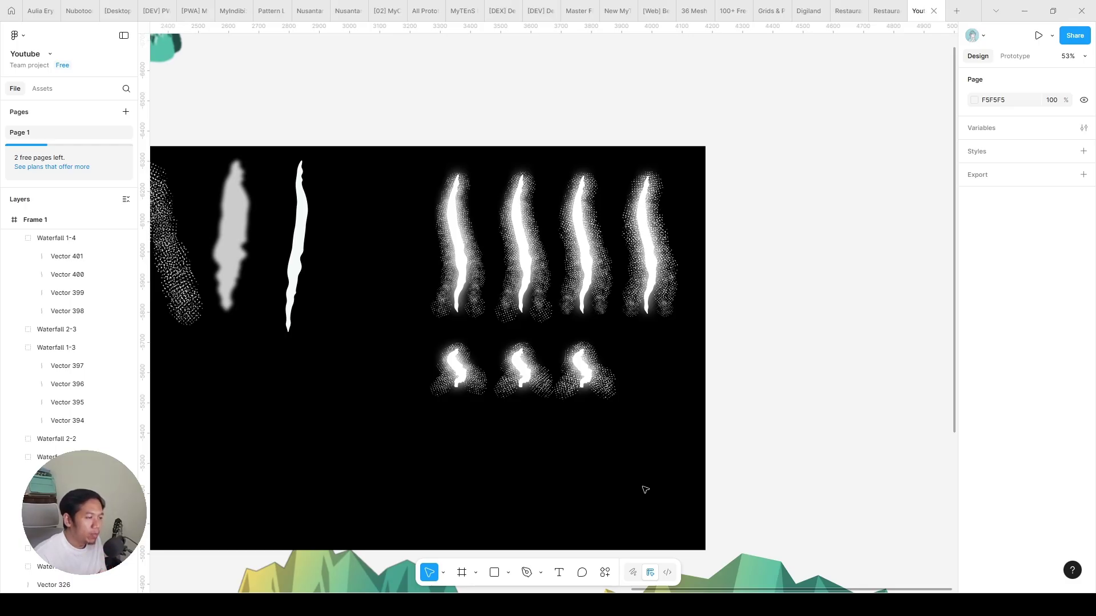
- Select the upper row of tall waterfall groups and add an export setting for them
left_click_drag(768, 254, 448, 174)
left_click(988, 528)
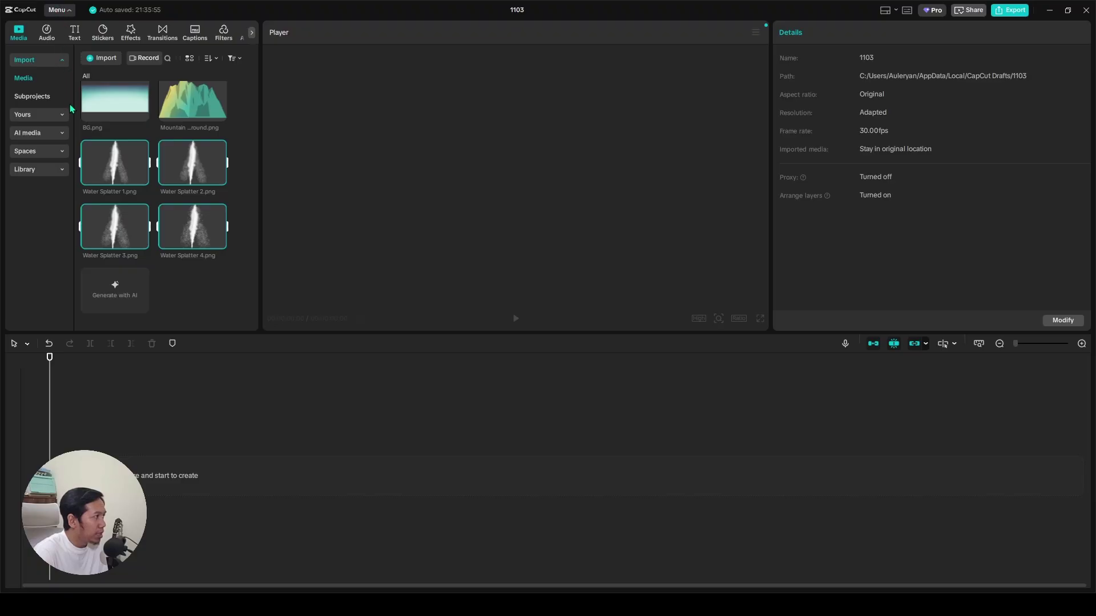
- Switch to CapCut, check the default image duration in the edit settings and close them
key("ctrl+comma")
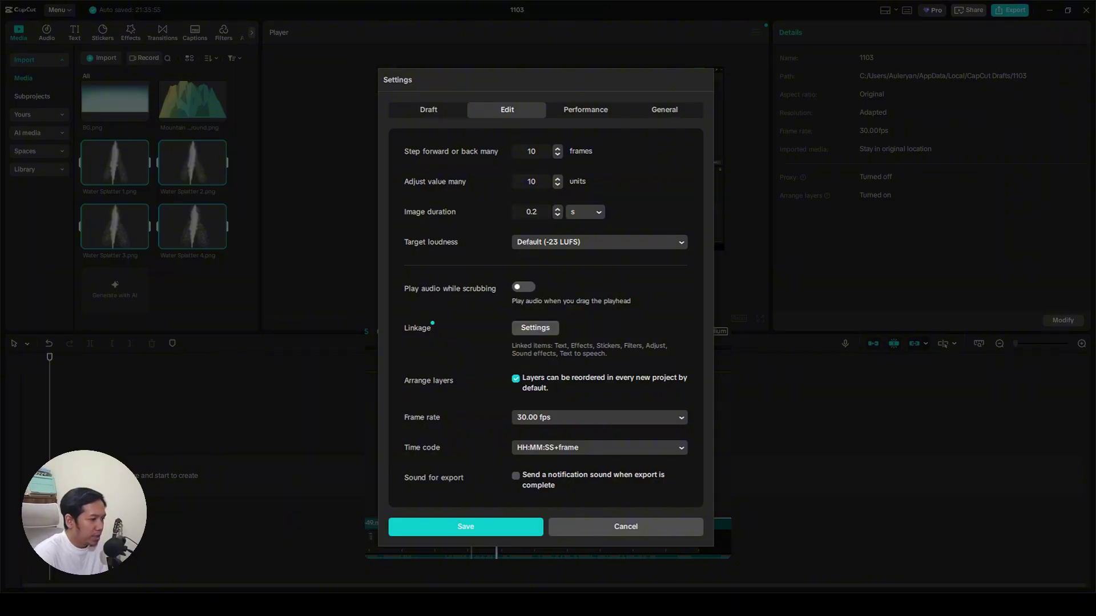
key("Escape")
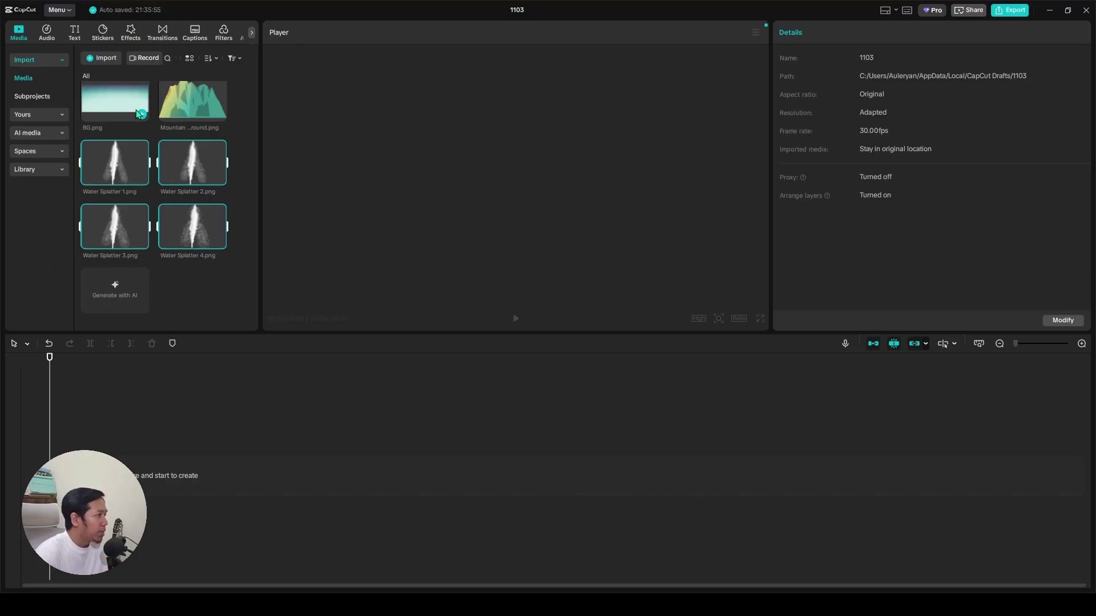
- Place BG.png at the timeline start with Mountain Background.png on the track above, and shift the mountain to X 218, Y -192
left_click_drag(110, 112, 132, 474)
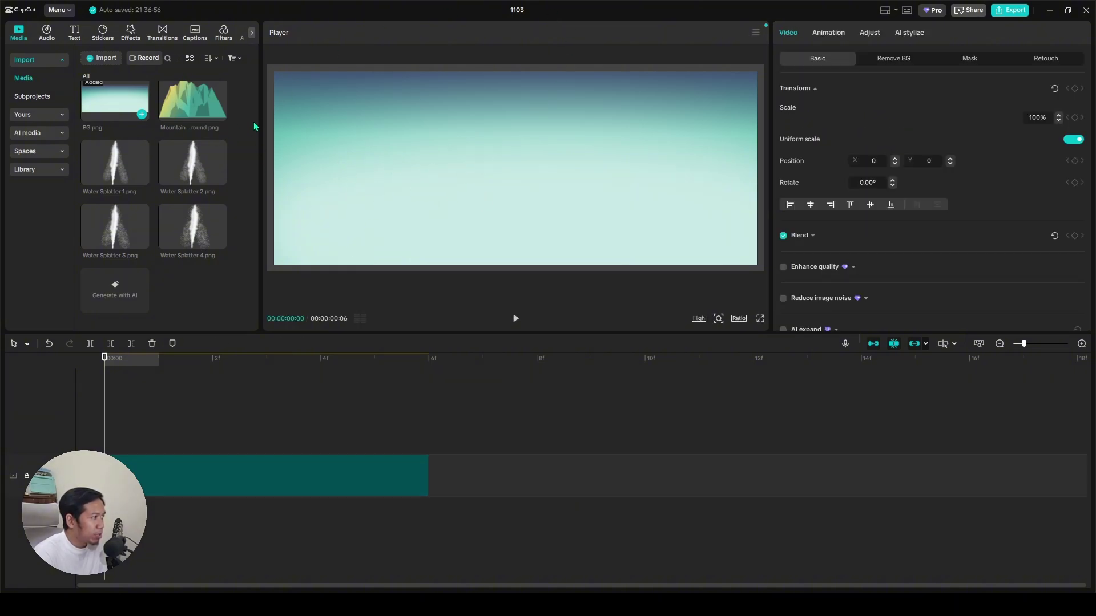
left_click_drag(187, 95, 144, 436)
left_click_drag(229, 438, 171, 438)
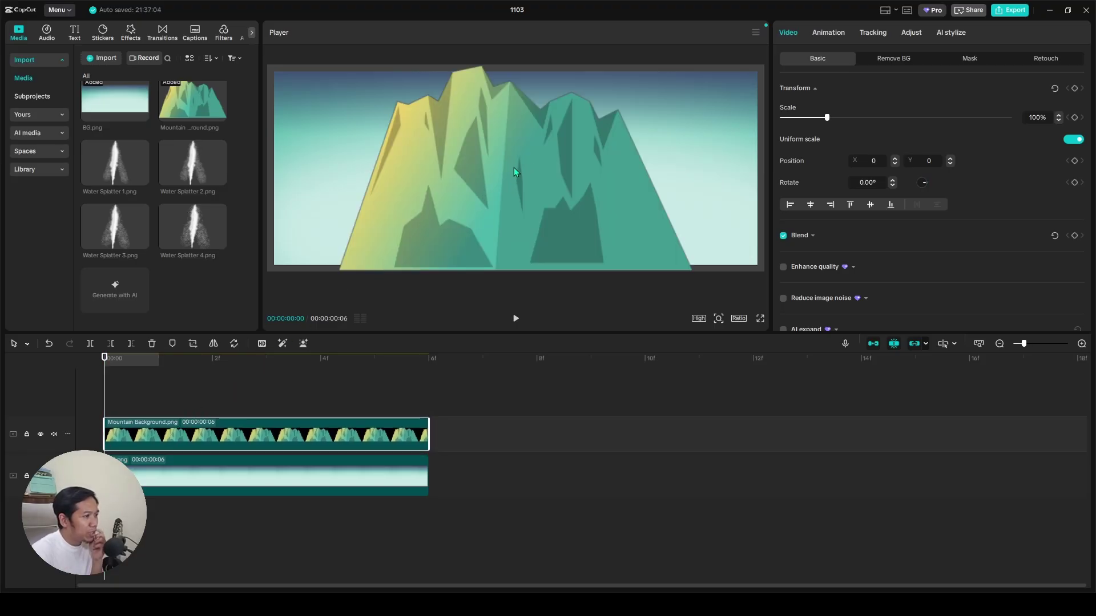
left_click_drag(514, 170, 539, 180)
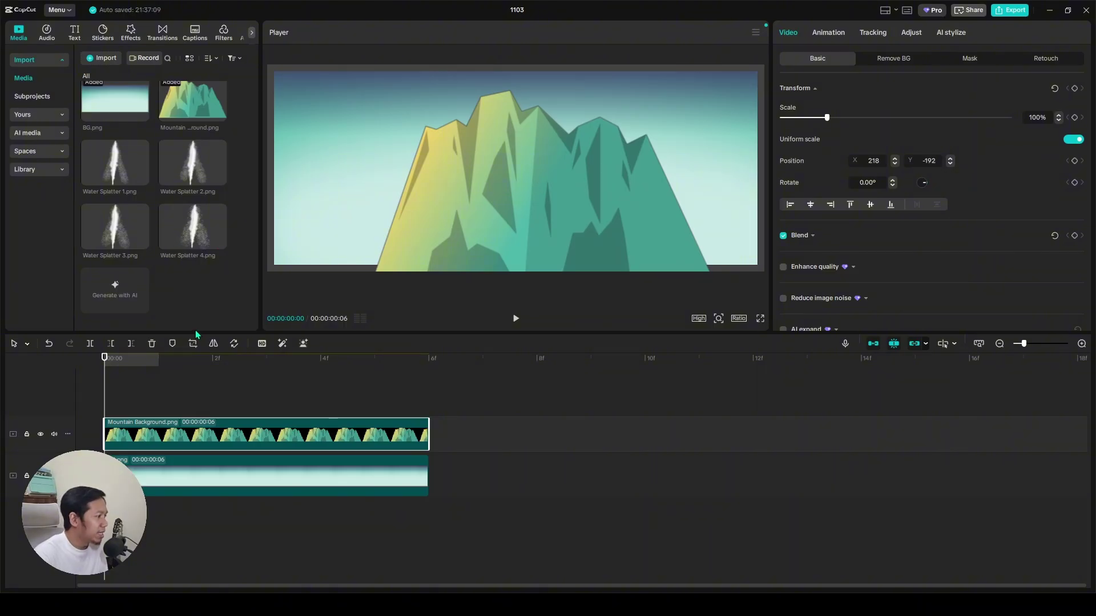
- Place the four Water Splatter images in sequence on a new track above the mountain, starting at the first frame
left_click(124, 165)
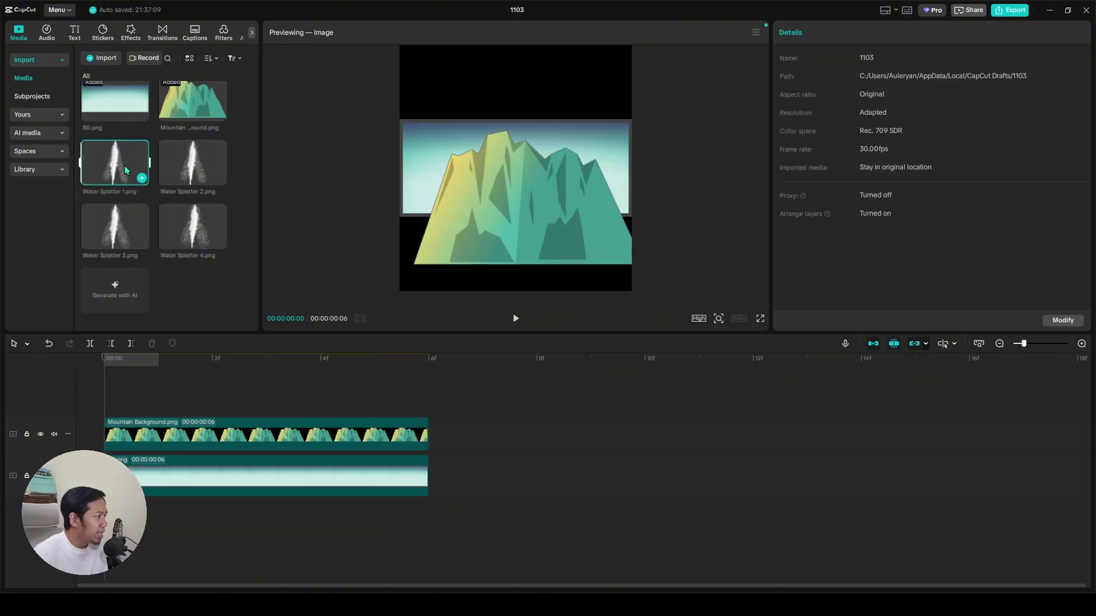
left_click(186, 228, "shift")
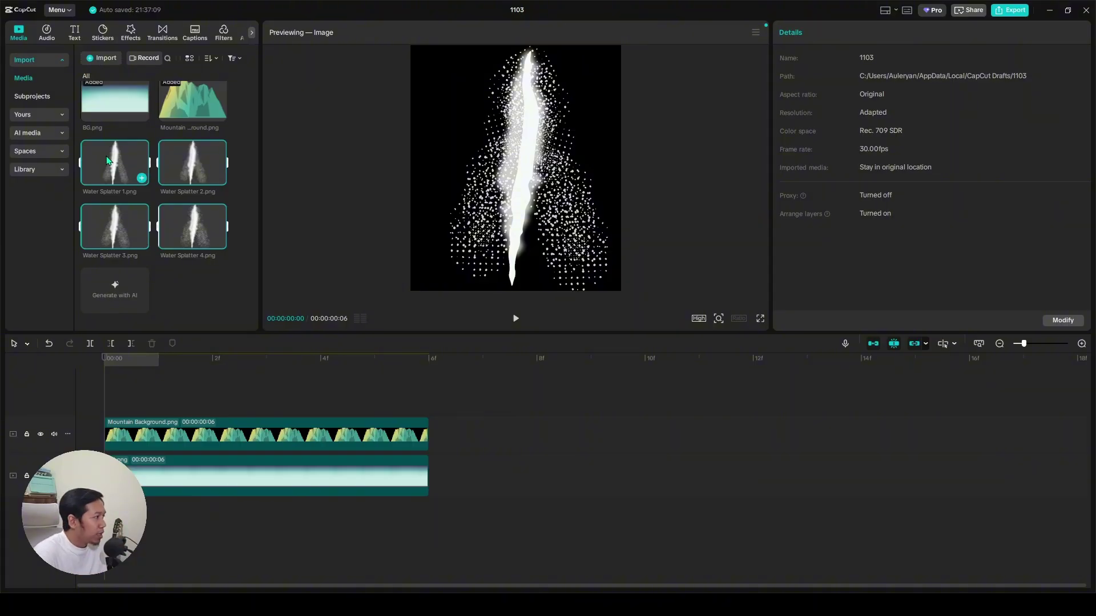
left_click_drag(108, 160, 108, 408)
left_click(232, 552)
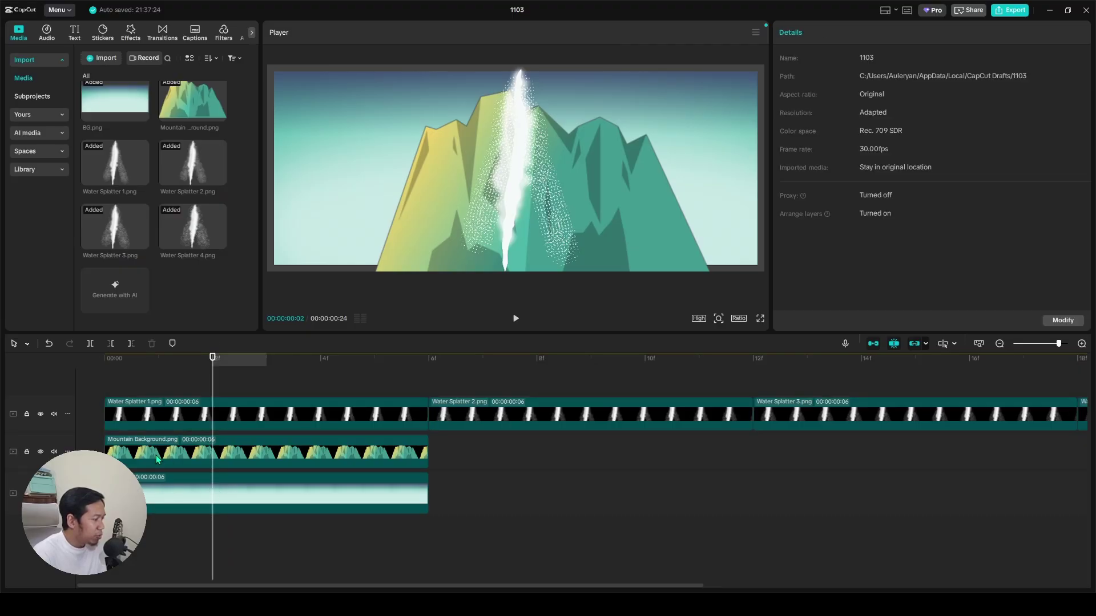
- Examine the Water Splatter clips in turn and compare their span with the mountain and BG clips
left_click(156, 493)
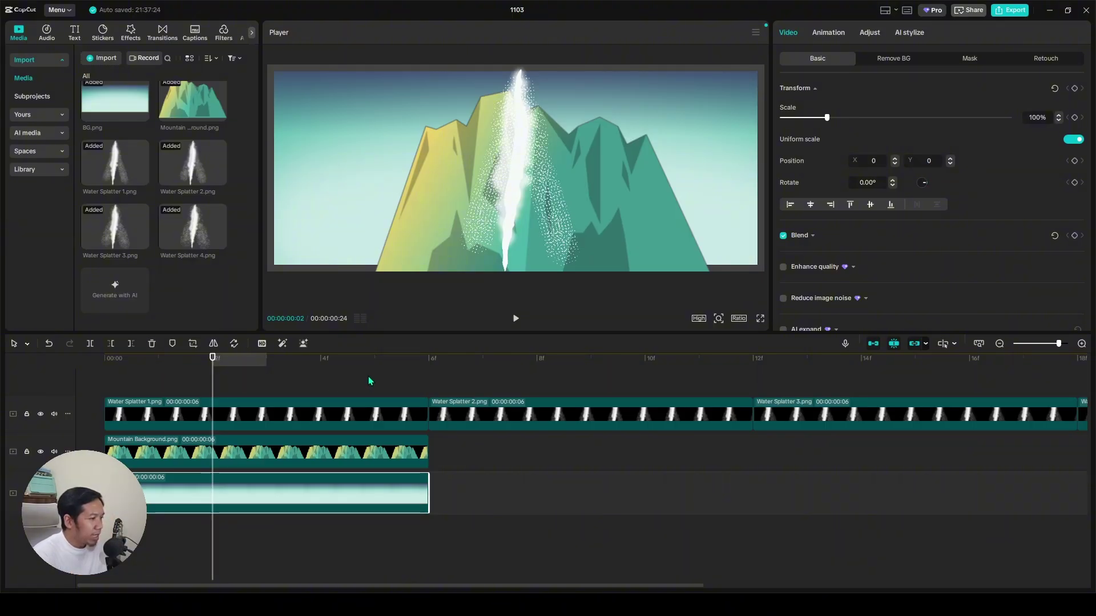
scroll(368, 376, "down", 3)
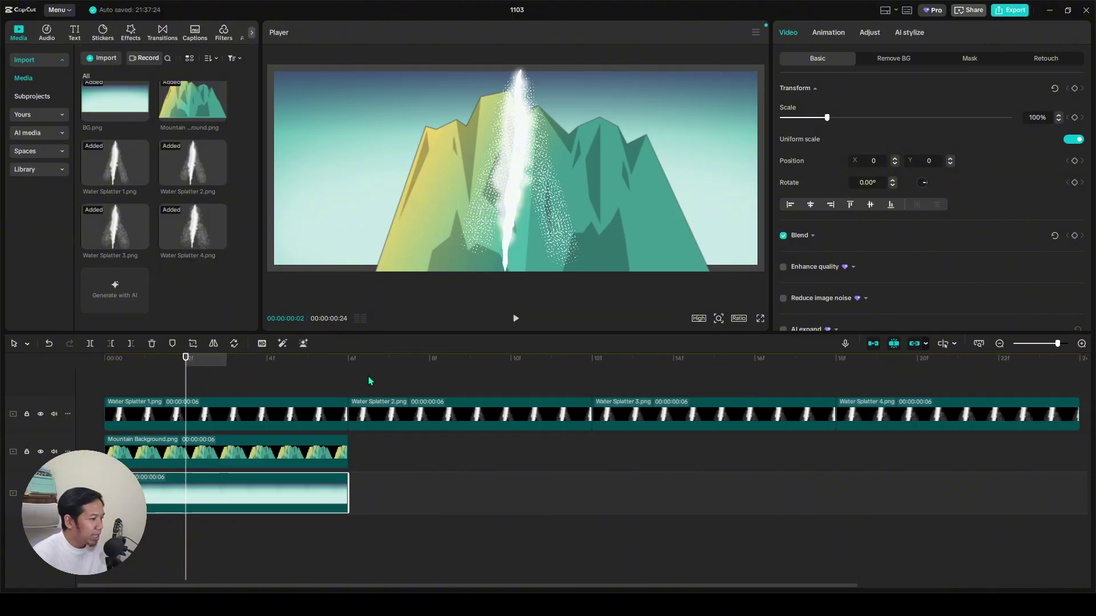
left_click(241, 395)
left_click(204, 415)
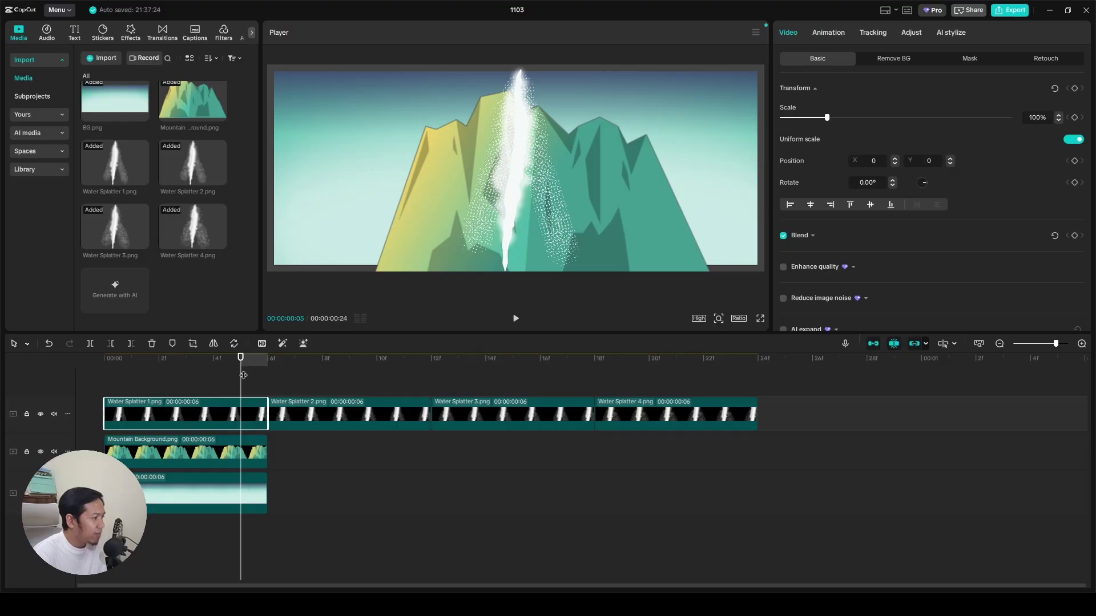
left_click_drag(241, 376, 62, 382)
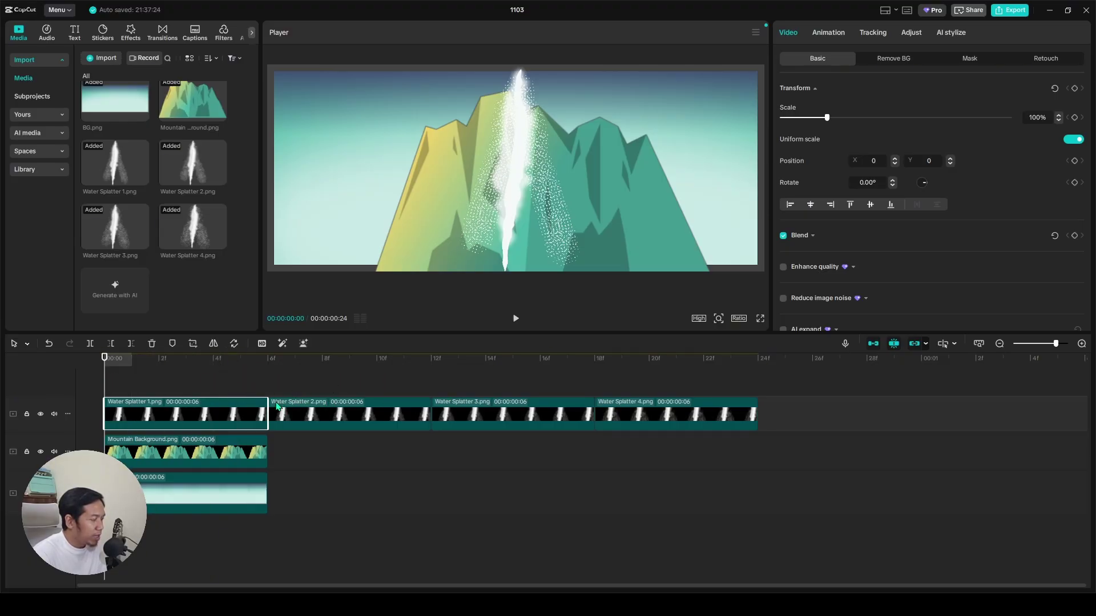
left_click(500, 415)
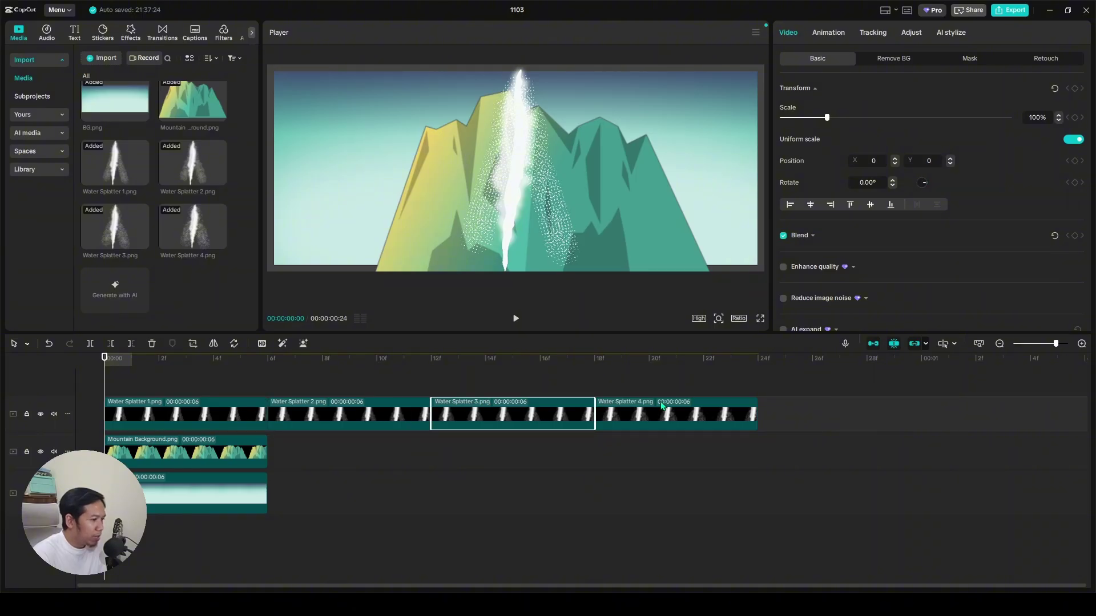
left_click(662, 407)
- Try to shorten the end of the Water Splatter 2 clip, and undo the trim
left_click(382, 406)
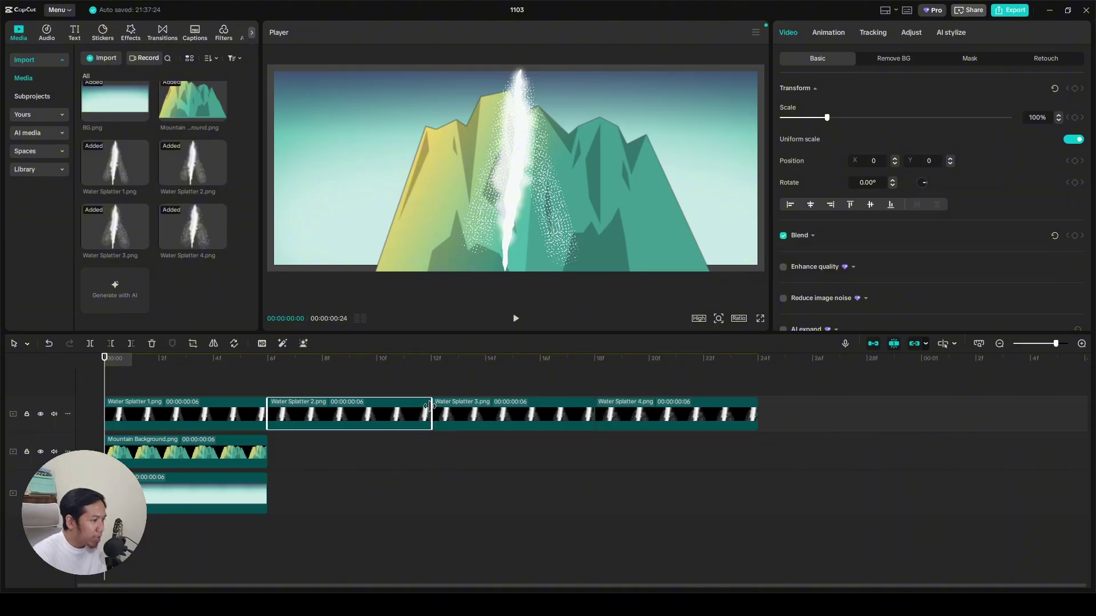
left_click_drag(431, 408, 371, 410)
key("ctrl+z")
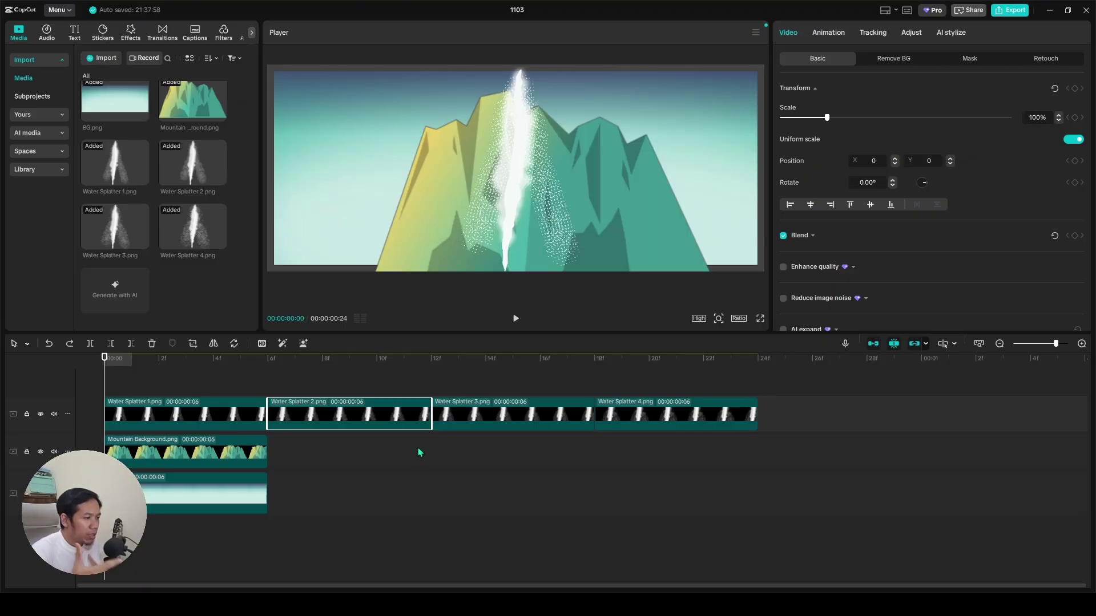
- Extend the mountain and BG clips to 24 frames so they end with the last Water Splatter clip
left_click(257, 381)
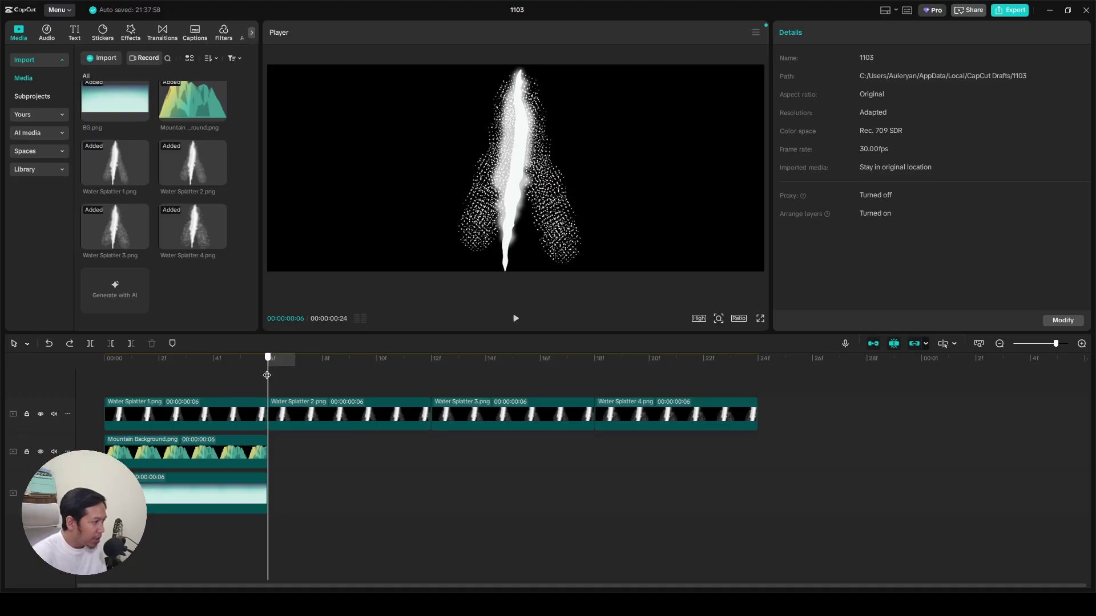
key("Home")
left_click(250, 464)
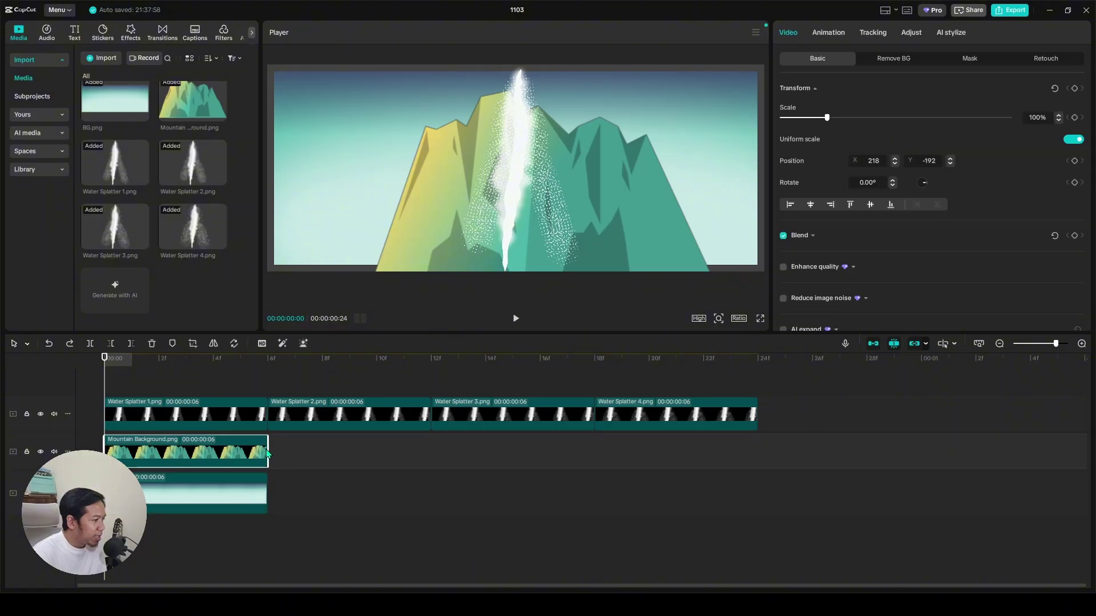
left_click_drag(267, 451, 754, 448)
left_click(240, 493)
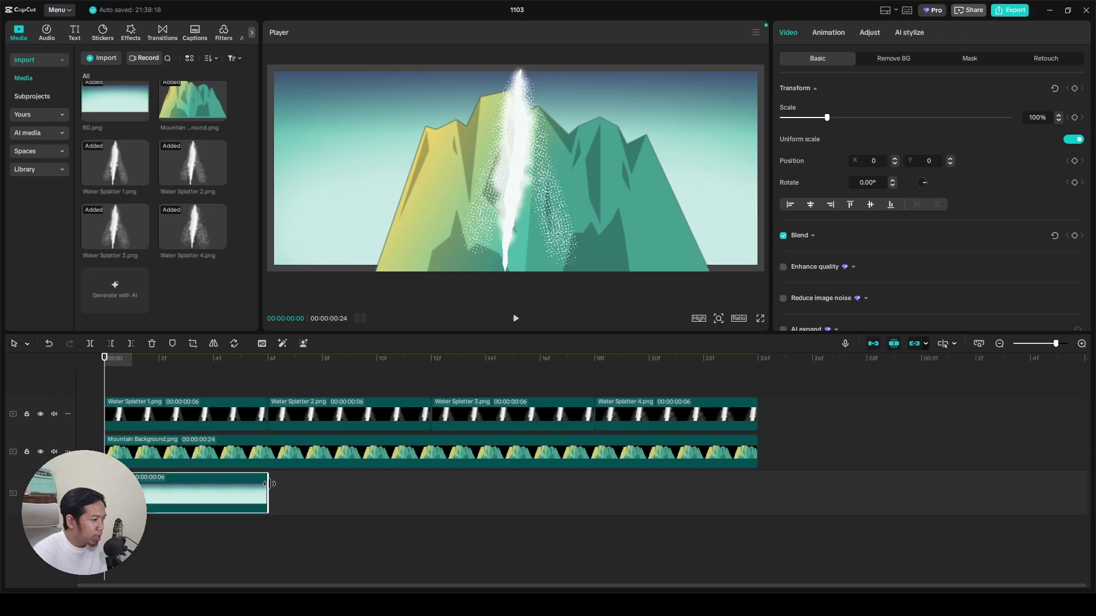
left_click_drag(266, 494, 759, 493)
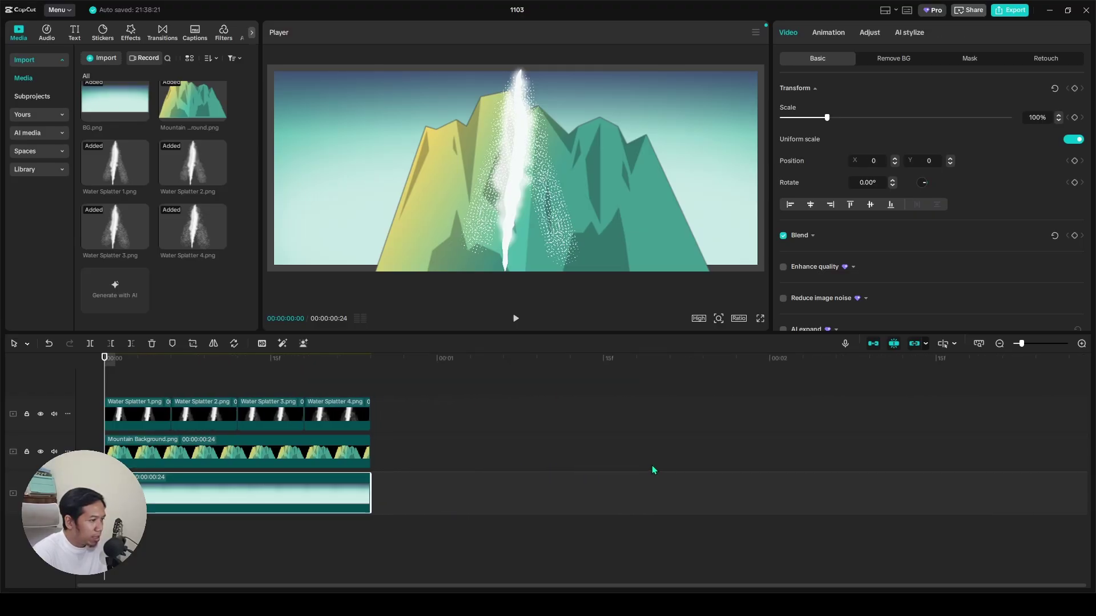
- Extend the BG and mountain clips to a matching duration of 00:00:05:01
left_click_drag(357, 494, 1028, 481)
left_click(215, 453)
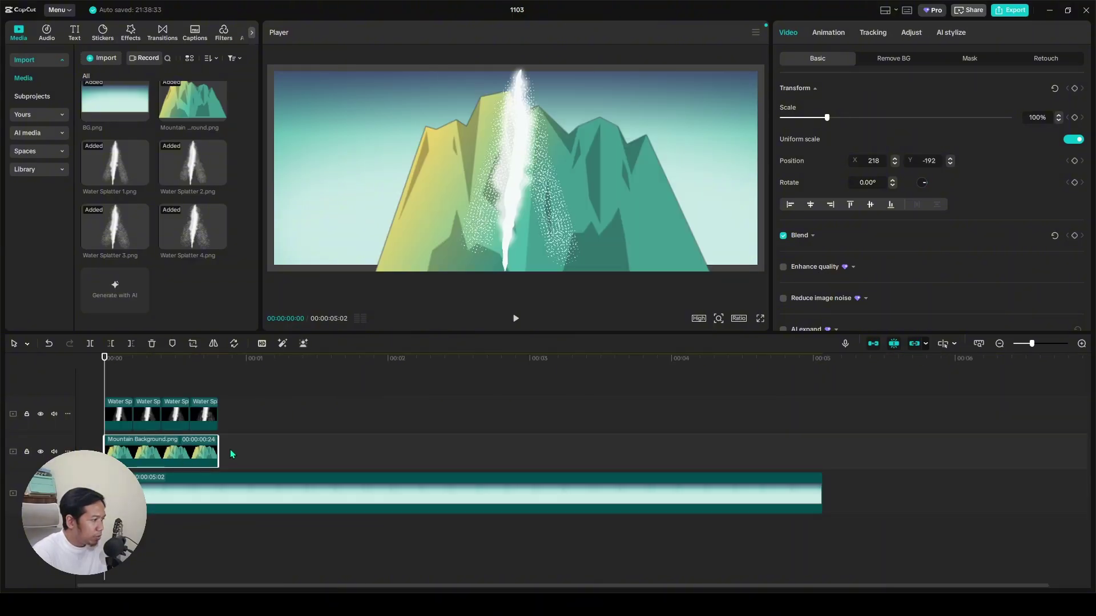
left_click_drag(218, 447, 817, 448)
left_click(820, 486)
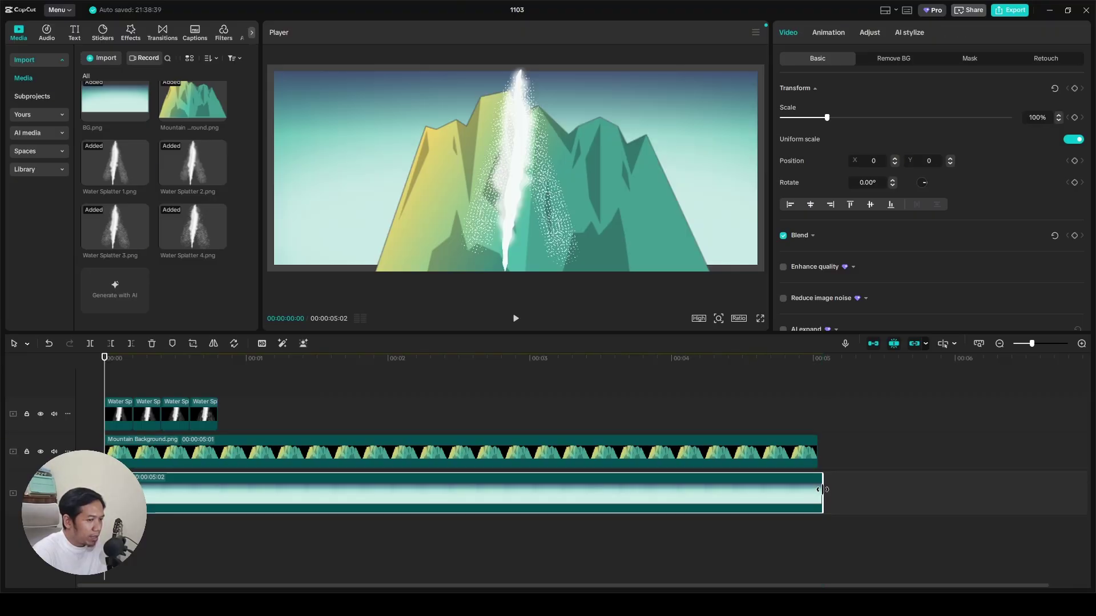
left_click_drag(821, 486, 817, 487)
- Play the four-frame water sequence over the mountain and scrub back through it to compare the frames
left_click(125, 420)
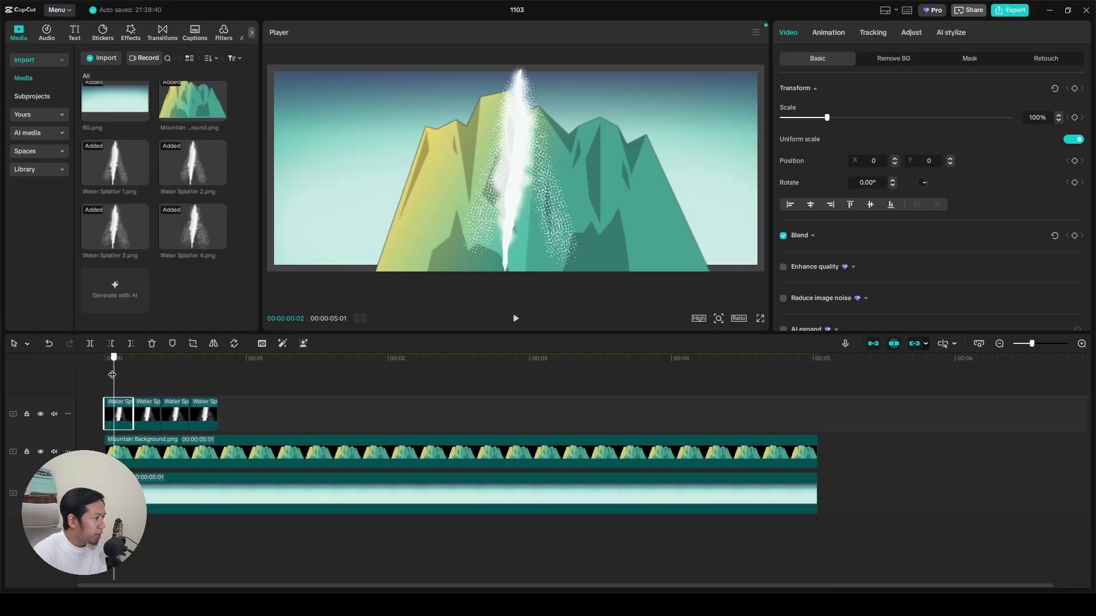
key("space")
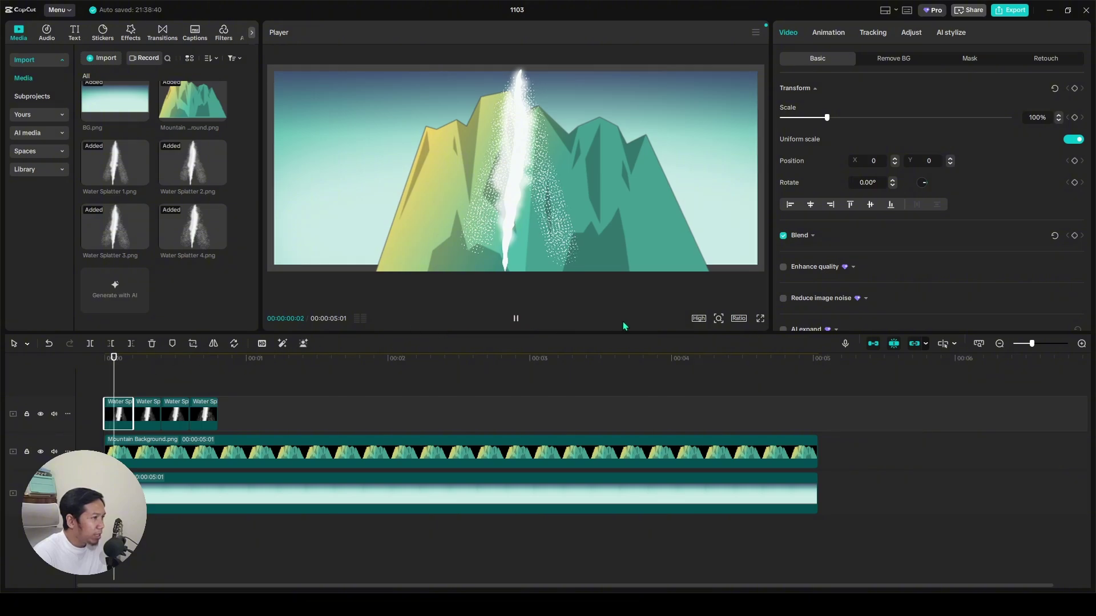
key("space")
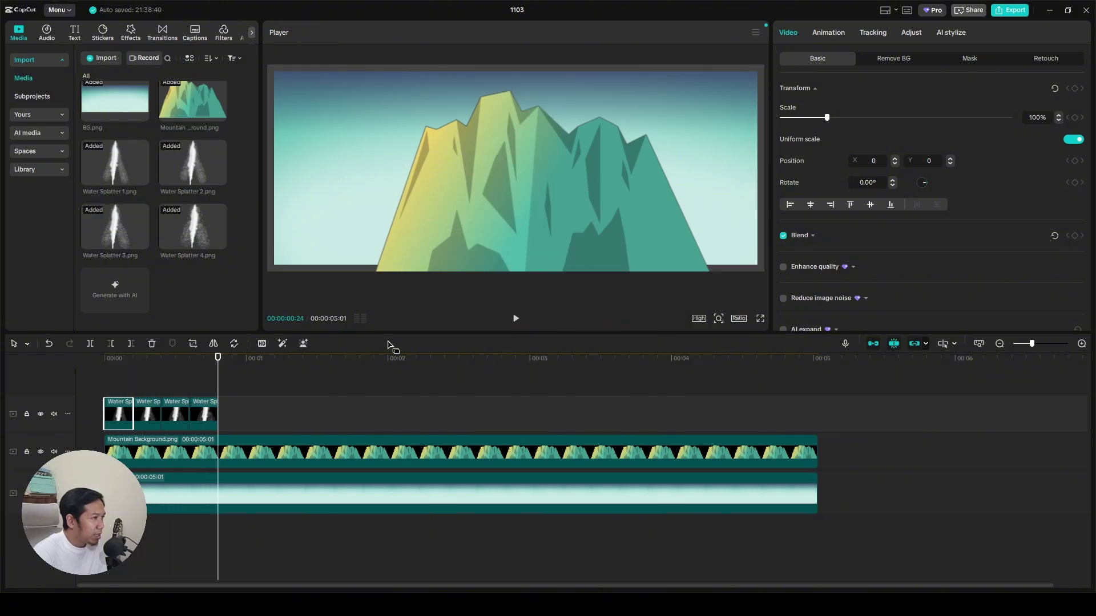
left_click(108, 360)
key("space")
key("space")
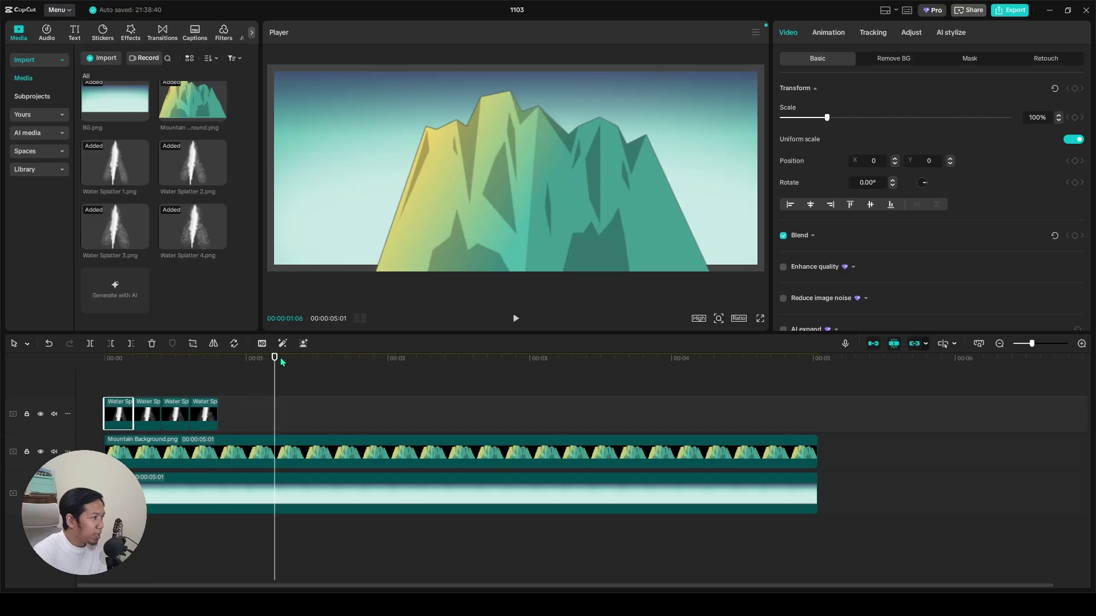
left_click_drag(277, 365, 204, 379)
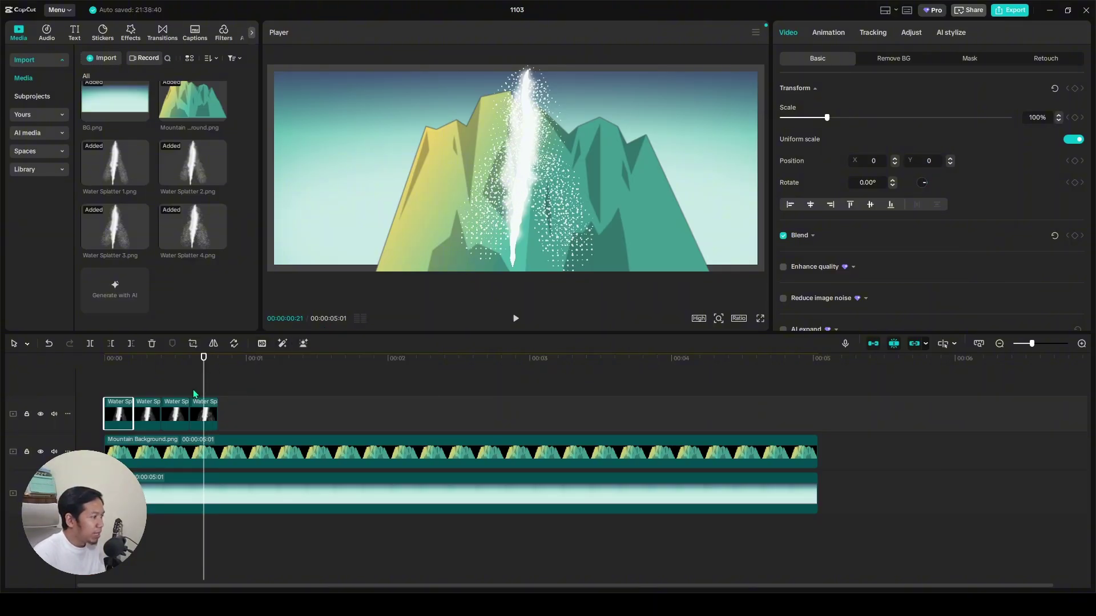
left_click_drag(196, 389, 175, 385)
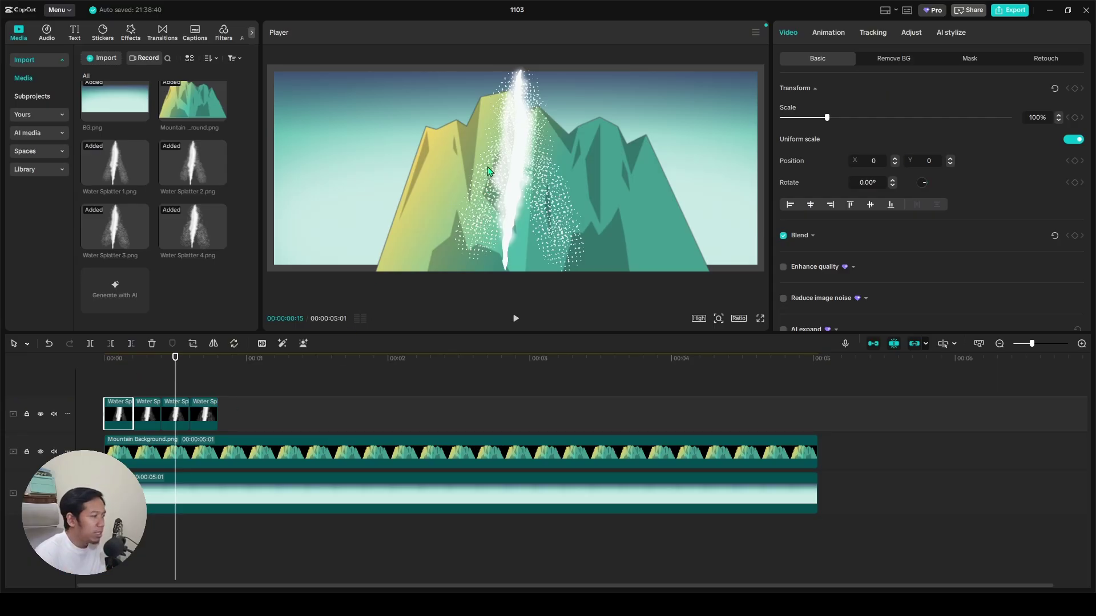
- Overlay Water Splatter 4 on Water Splatter 3, align it at X -54, and return it to its place after that clip
scroll(155, 393, "up", 5)
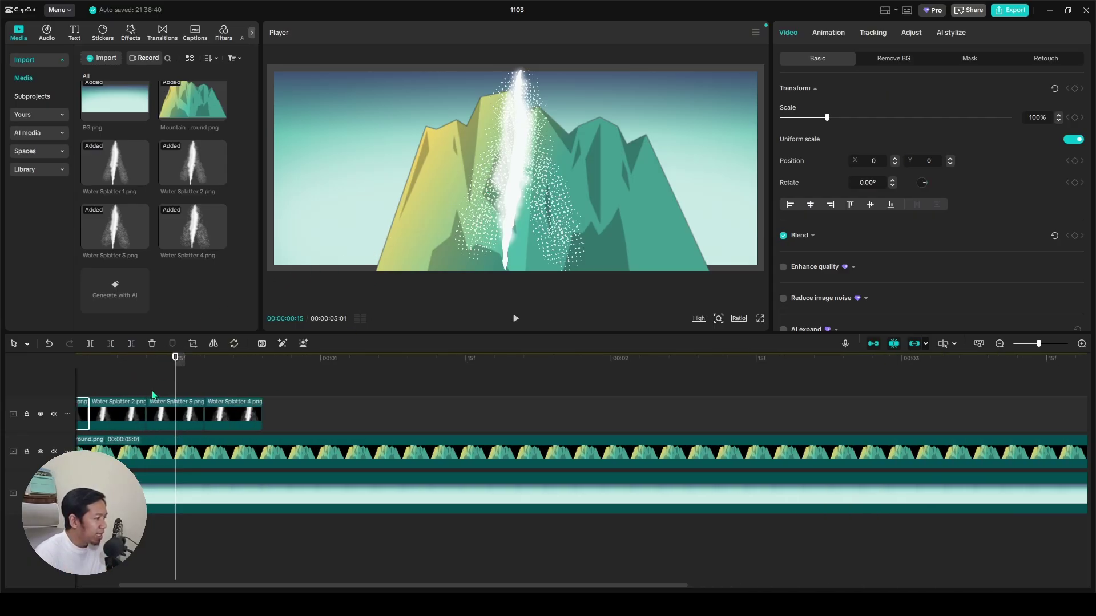
left_click_drag(175, 382, 198, 379)
left_click_drag(326, 586, 208, 585)
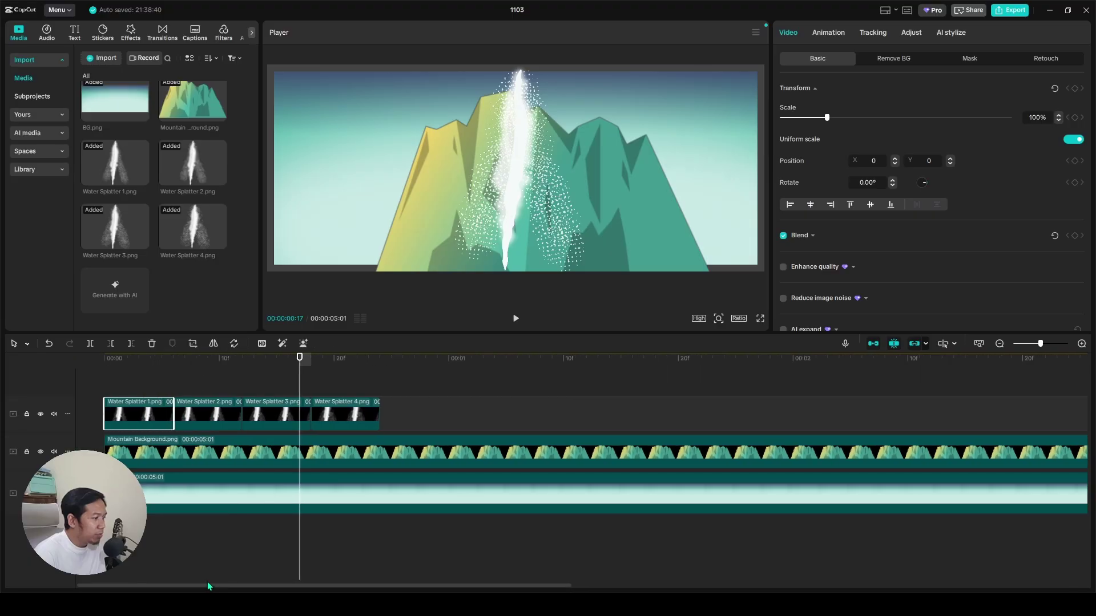
left_click(333, 423)
left_click_drag(299, 380, 254, 391)
left_click_drag(348, 415, 272, 385)
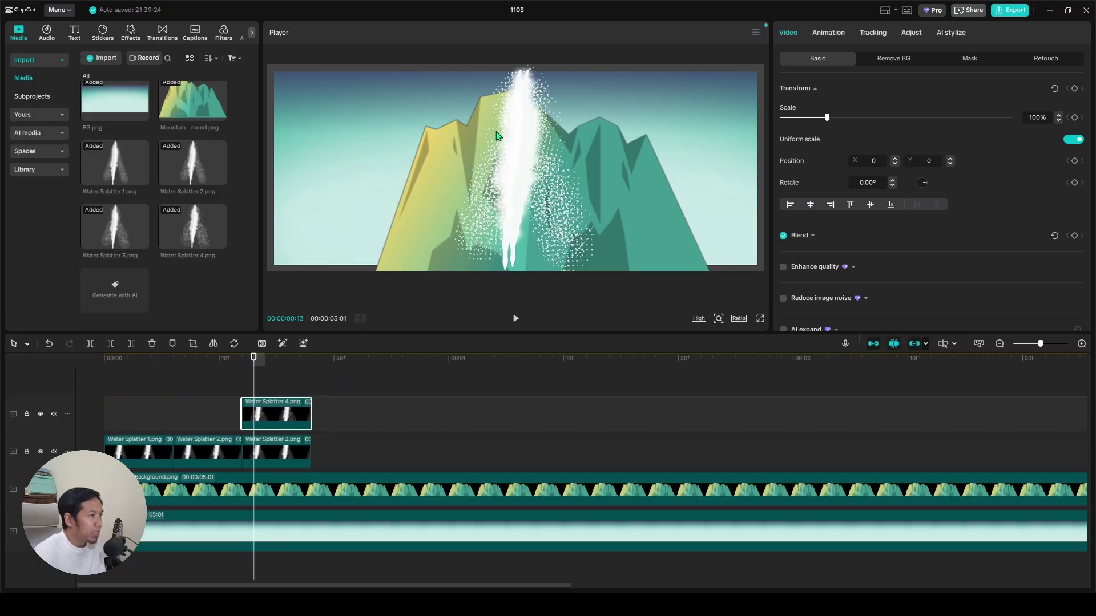
scroll(539, 80, "up", 3)
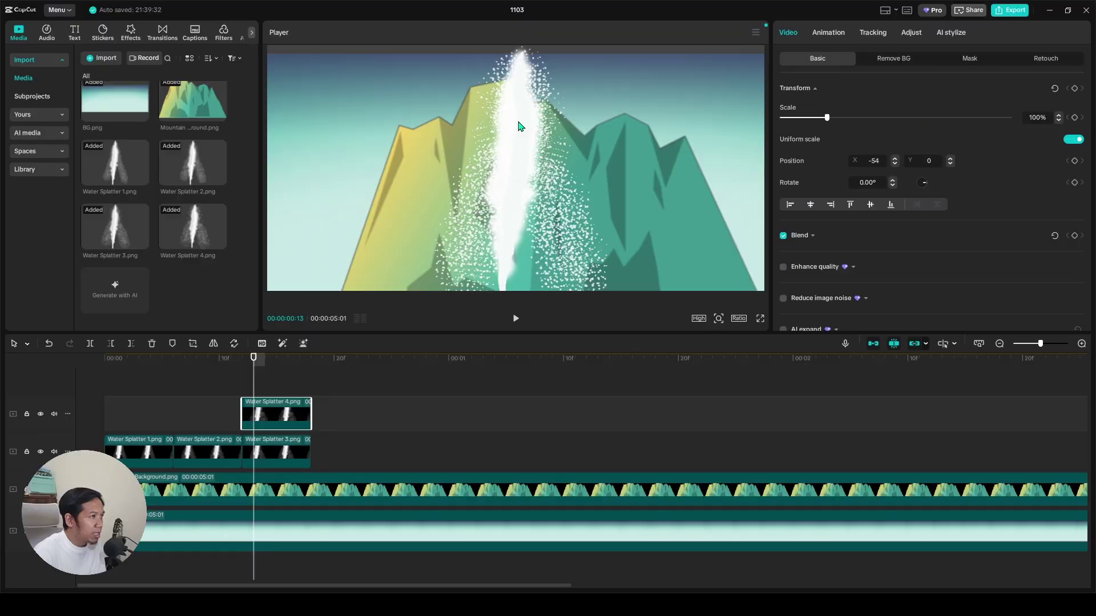
left_click_drag(268, 413, 334, 445)
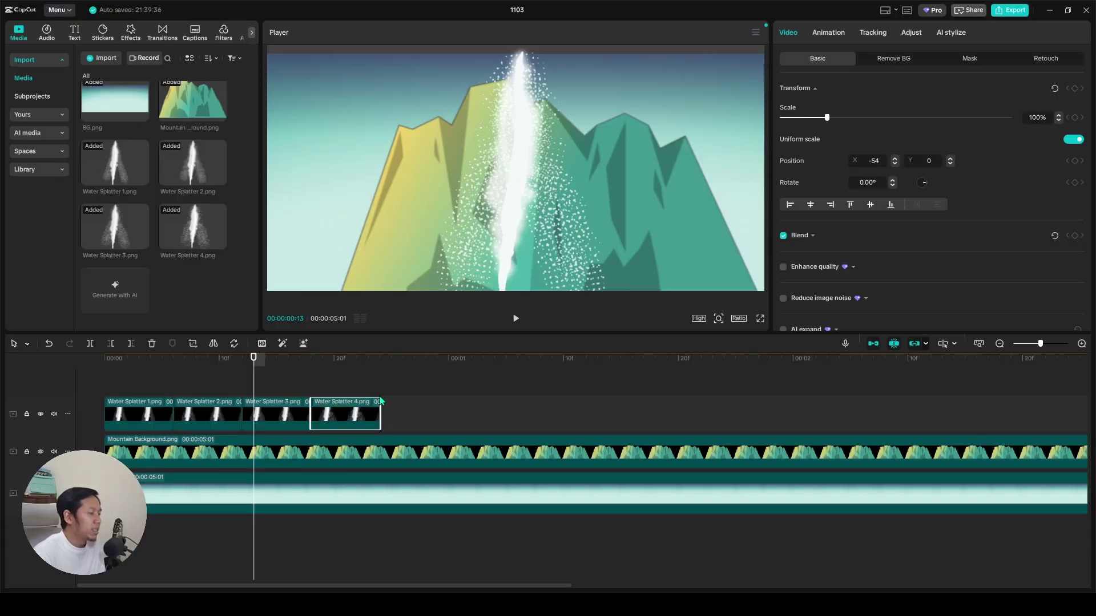
- Replay the water animation from the start and scrub through the splatter frames to check the aligned fourth frame
scroll(376, 386, "down", 2)
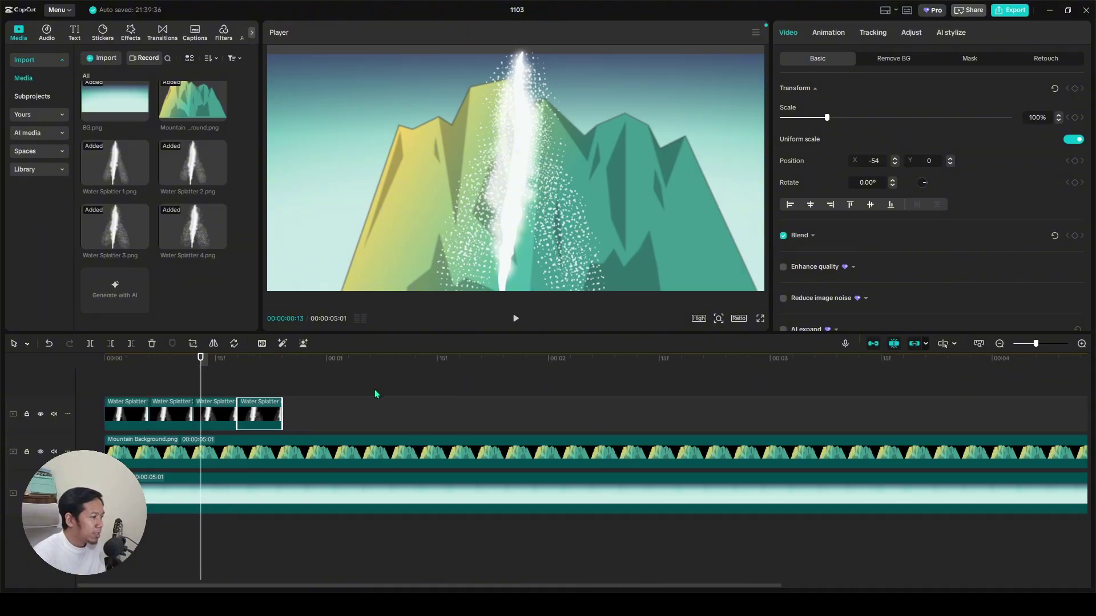
left_click(136, 378)
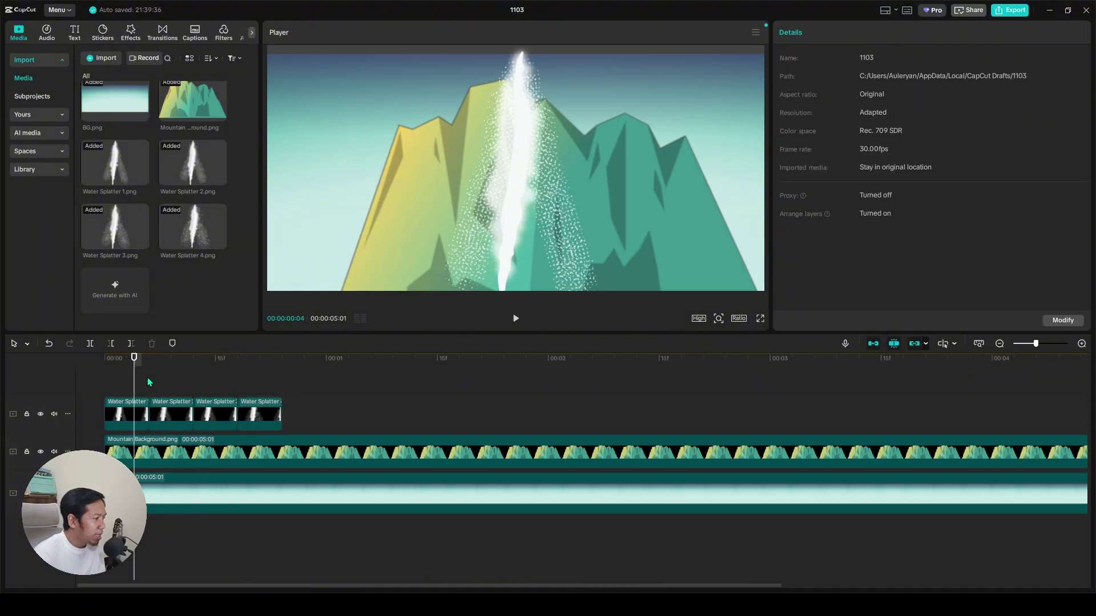
left_click_drag(135, 379, 107, 387)
key("space")
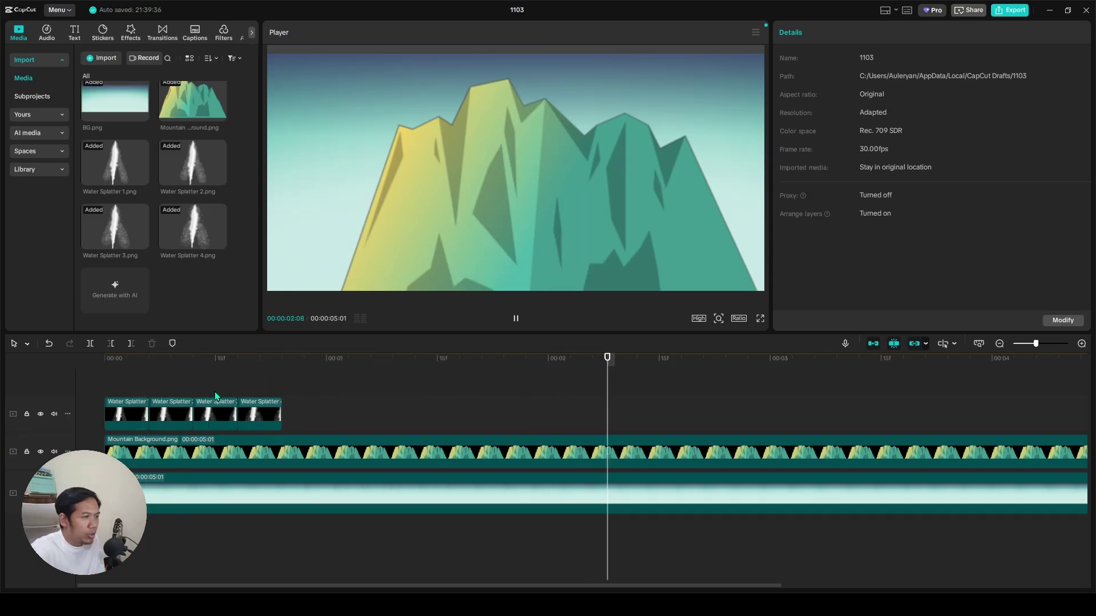
key("space")
left_click(106, 368)
key("space")
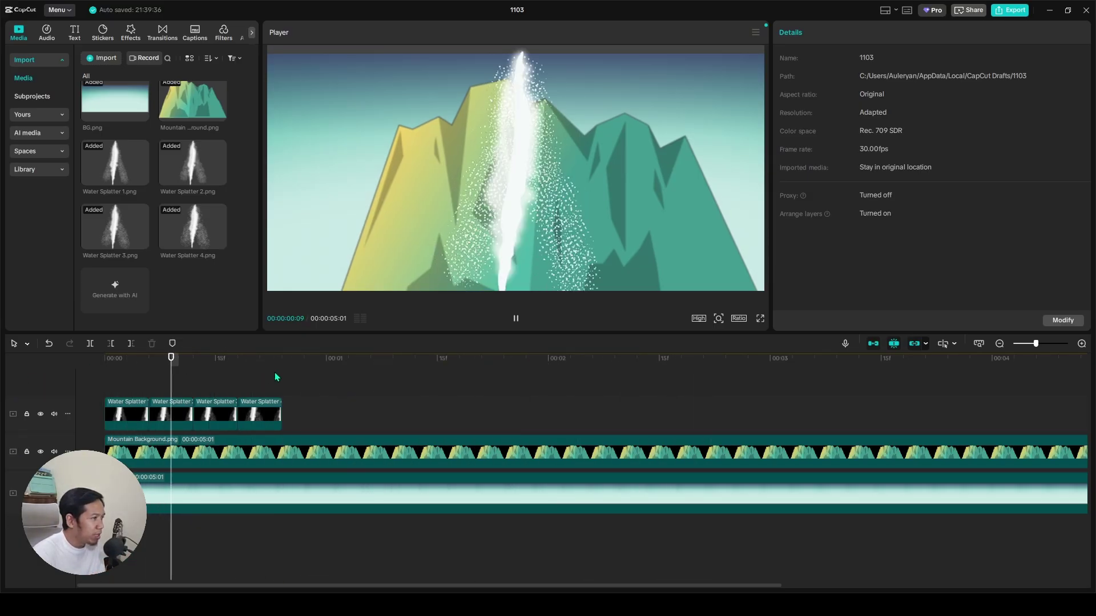
key("space")
scroll(341, 363, "down", 1)
left_click_drag(286, 380, 157, 430)
left_click(202, 381)
left_click(241, 377)
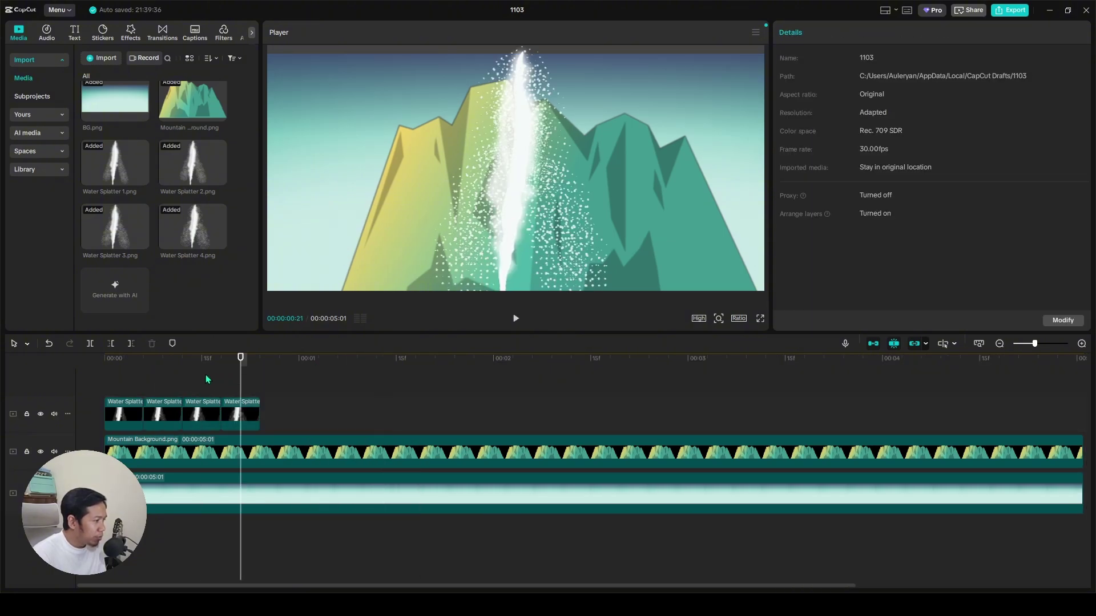
- Append a copy of Water Splatter 3 and a copy of Water Splatter 2 after Water Splatter 4 in the water sequence
left_click_drag(241, 376, 199, 381)
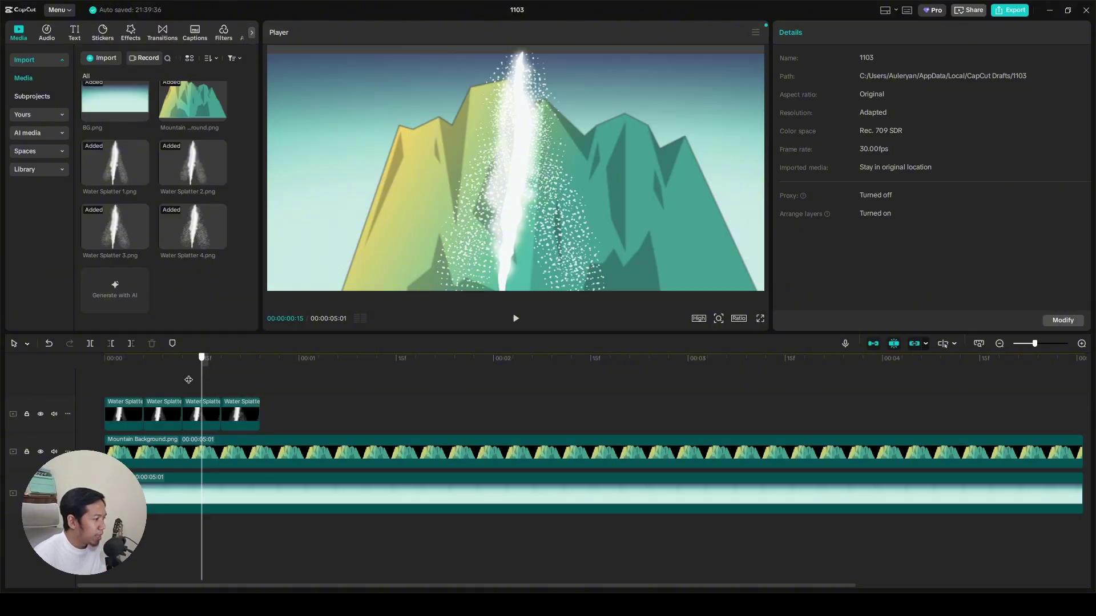
left_click_drag(199, 381, 95, 385)
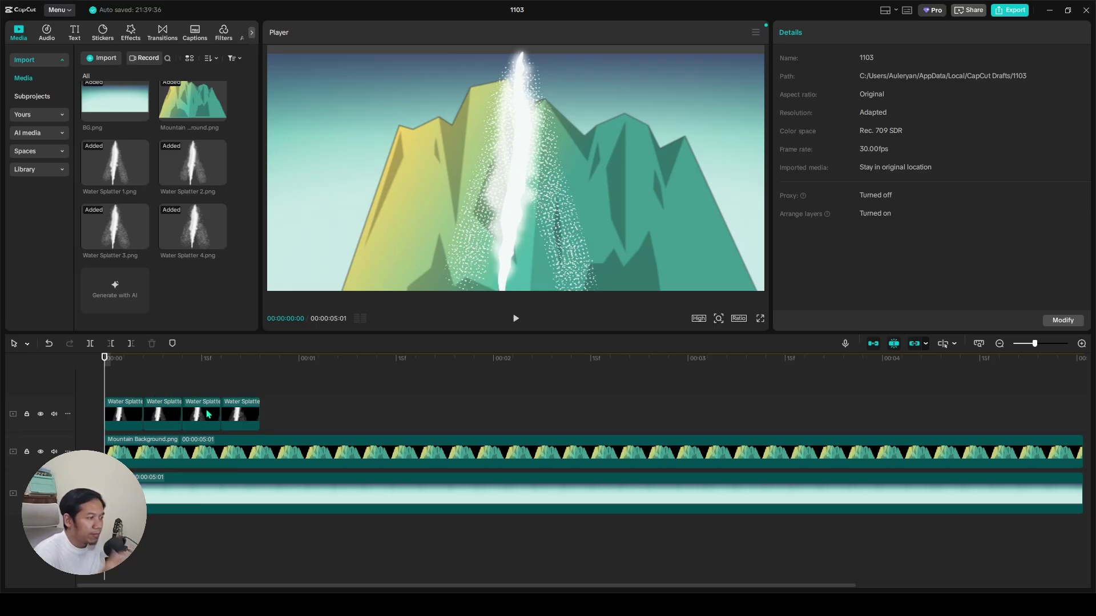
left_click_drag(102, 379, 125, 393)
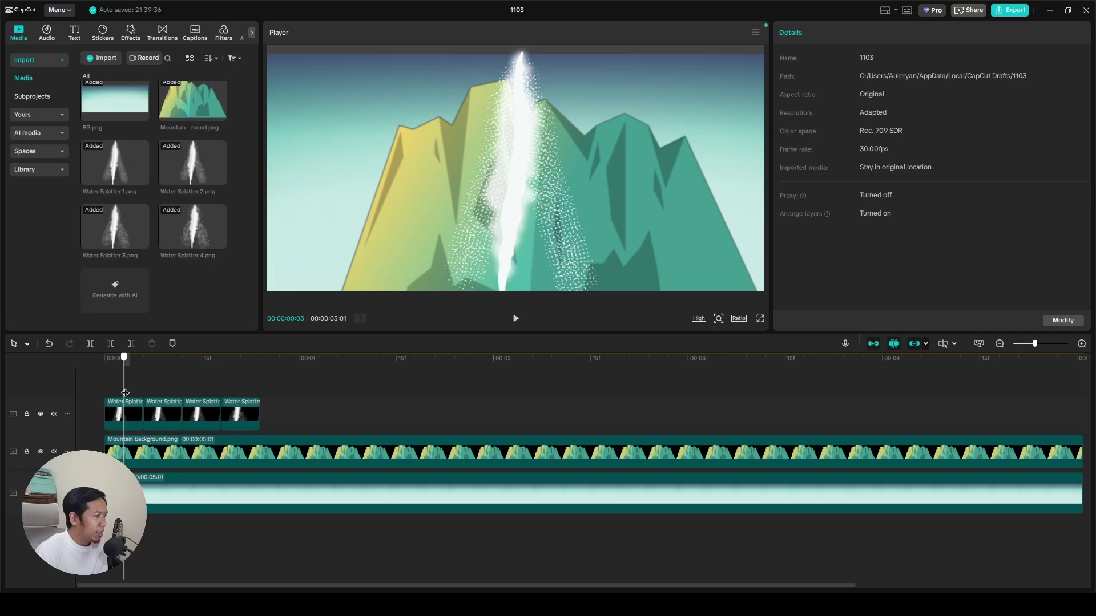
left_click(207, 417)
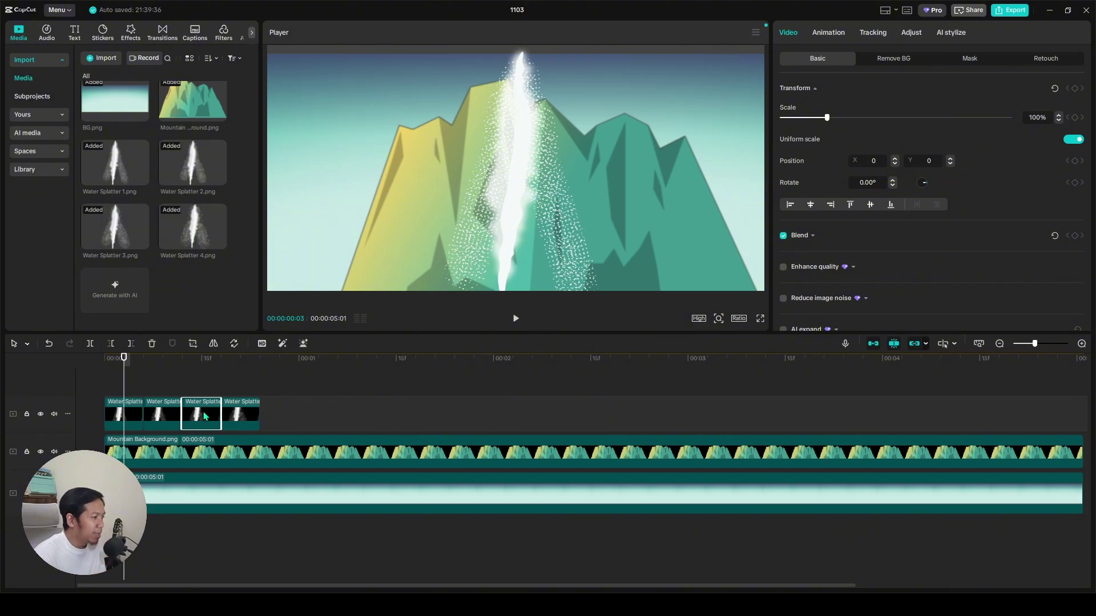
left_click_drag(206, 416, 267, 418)
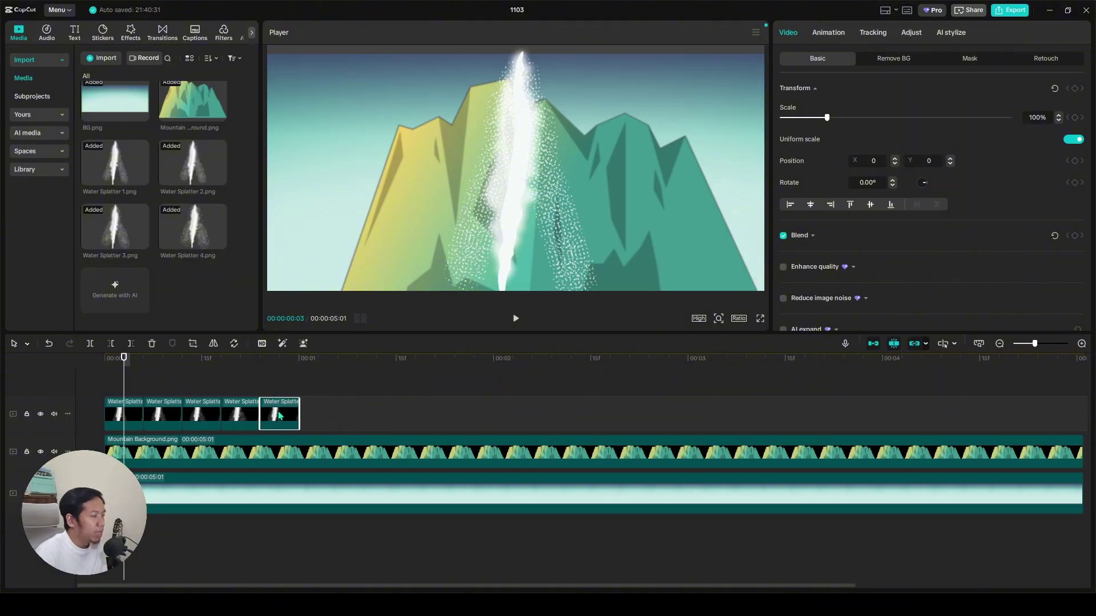
left_click(170, 418)
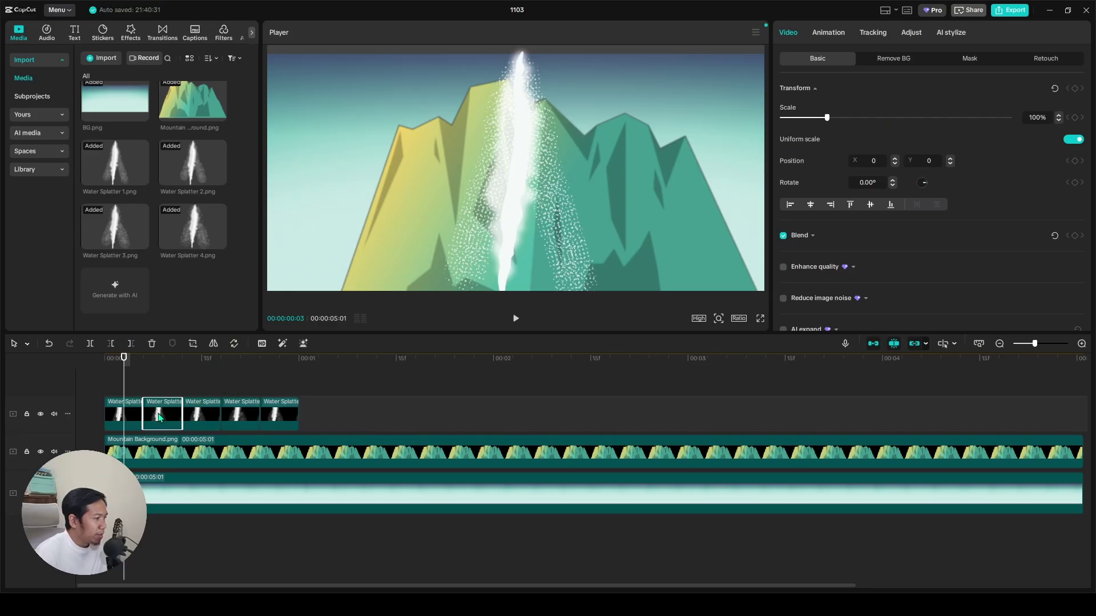
left_click_drag(159, 417, 313, 416)
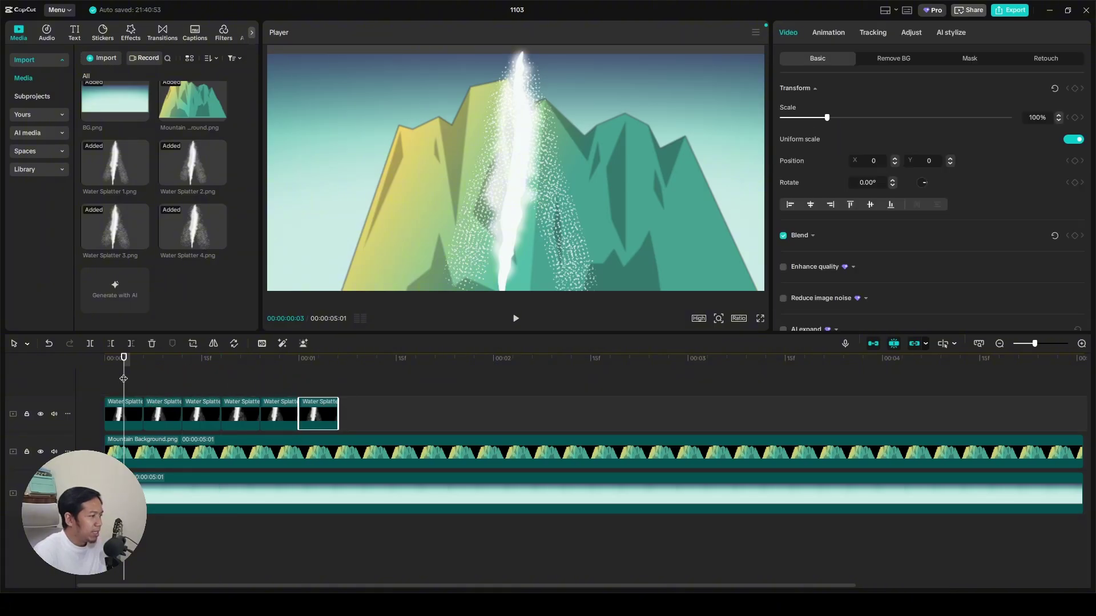
- Play the six-clip water sequence from the start to check its back-and-forth motion
left_click(106, 382)
key("space")
key("space")
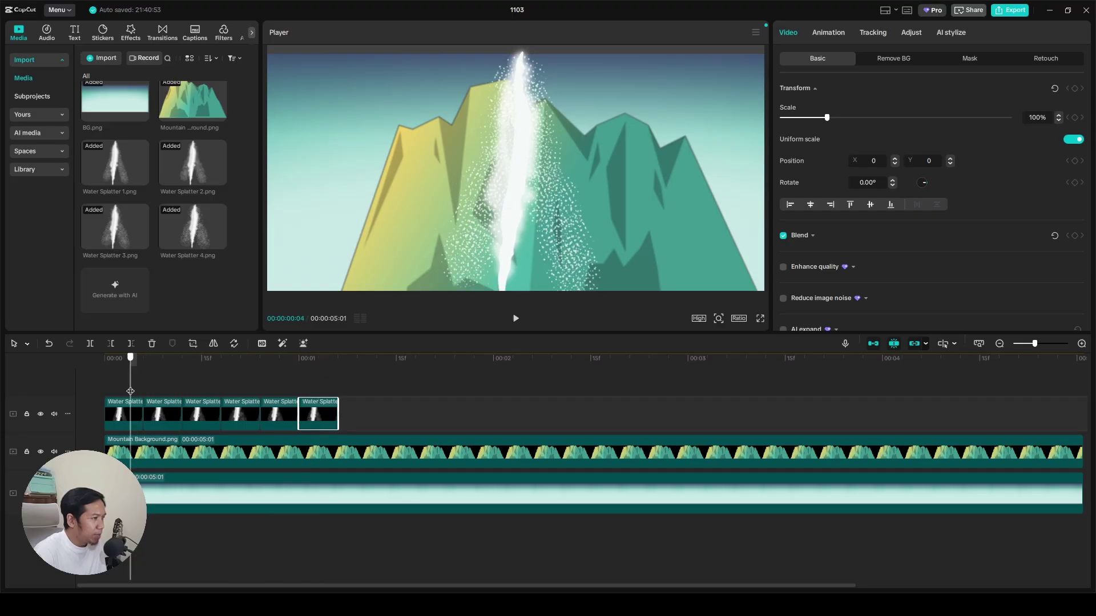
- Duplicate the six-clip water sequence end to end until it extends past the mountain and BG clips
left_click(365, 386)
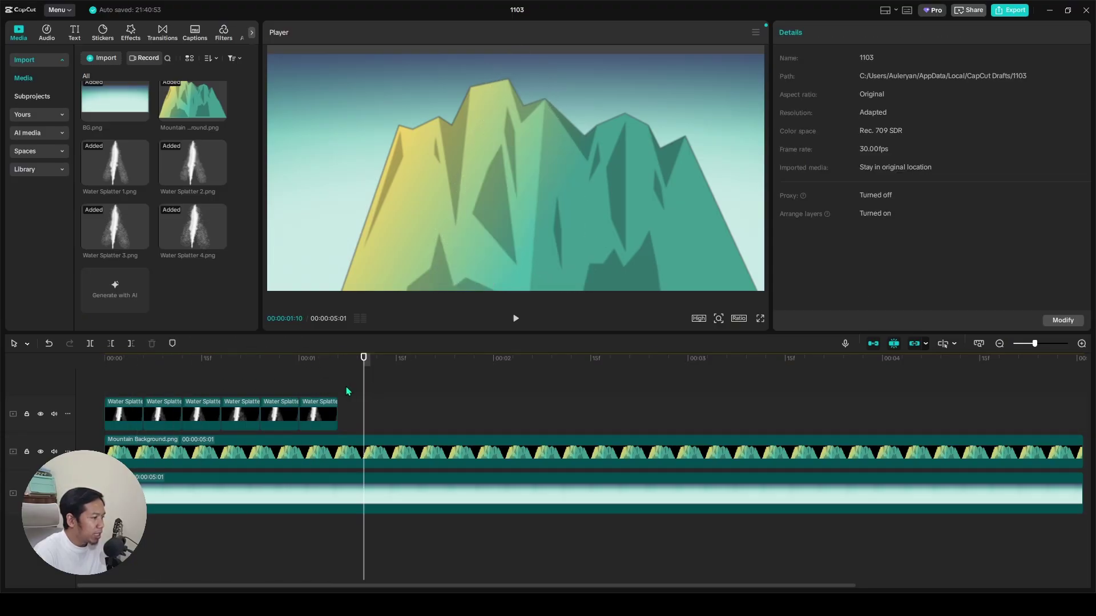
left_click_drag(346, 391, 125, 422)
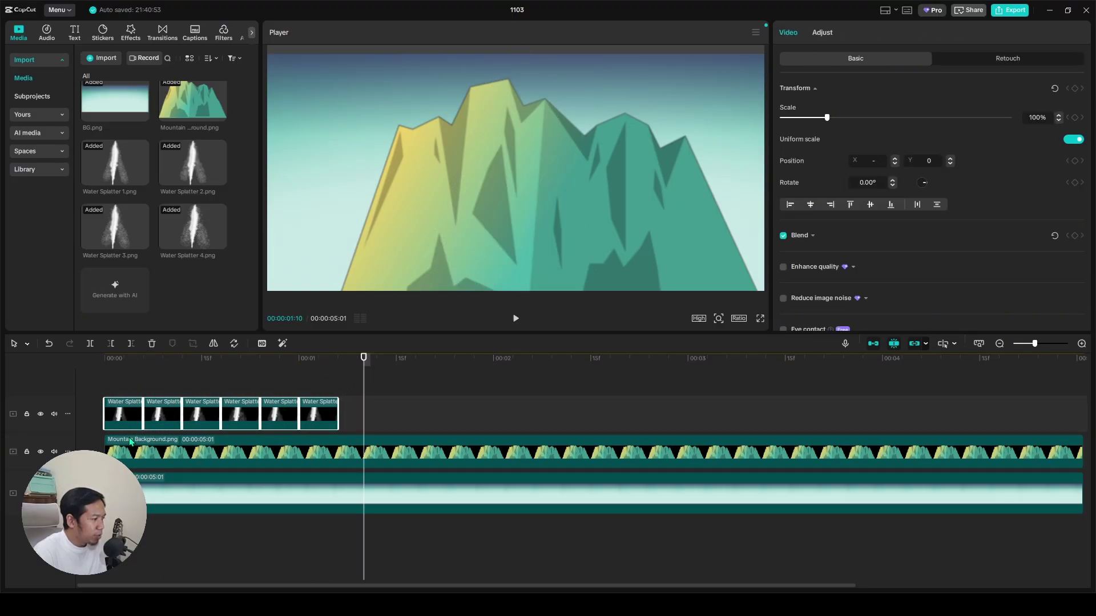
left_click_drag(120, 417, 354, 415)
scroll(354, 415, "down", 4)
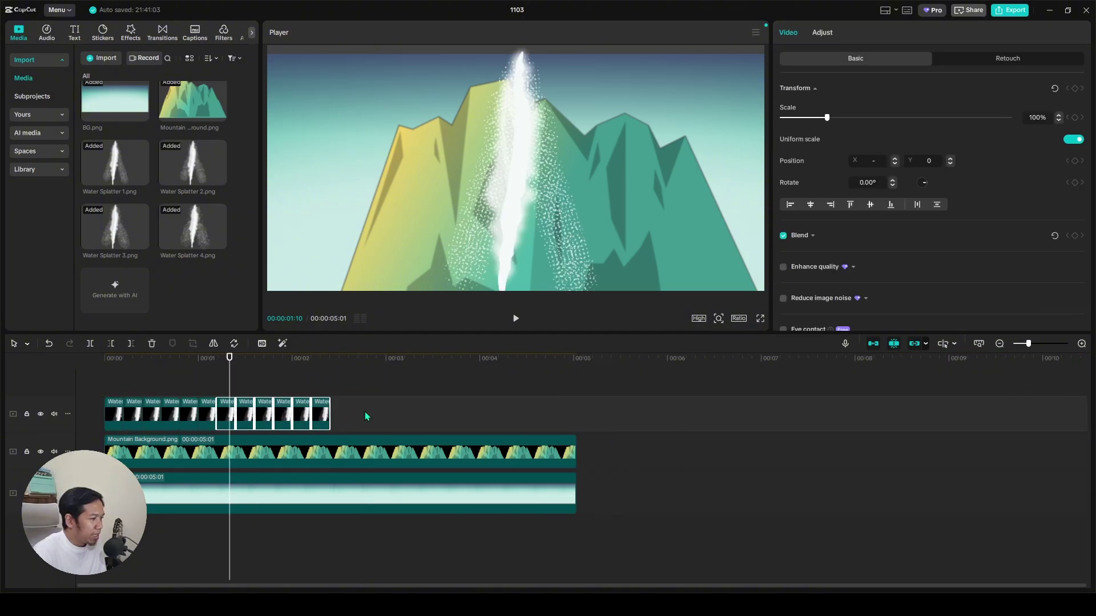
left_click_drag(340, 388, 323, 421)
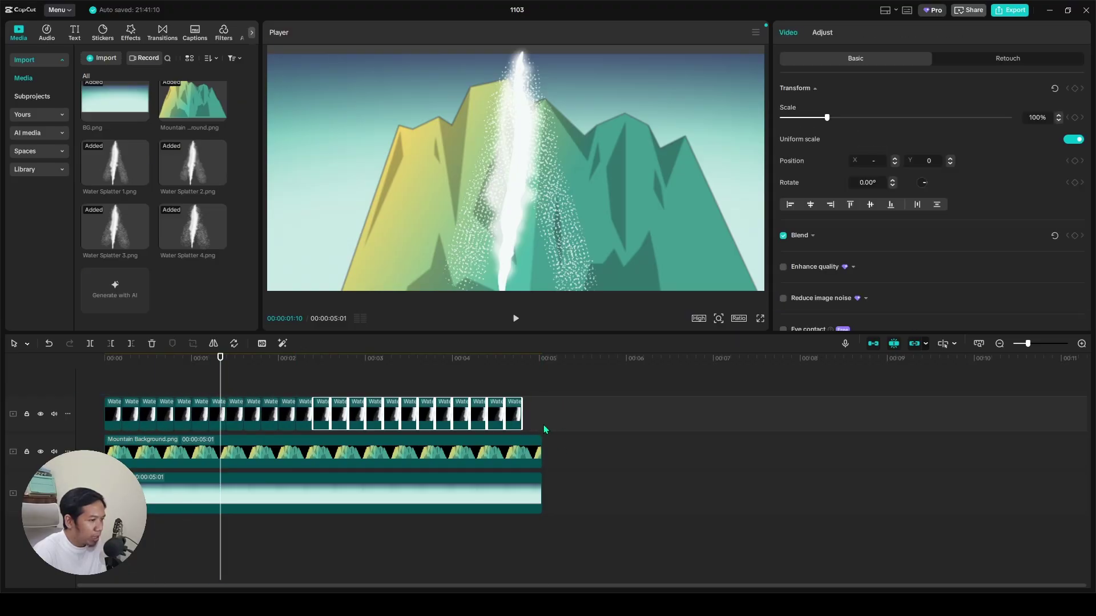
key("ctrl+v")
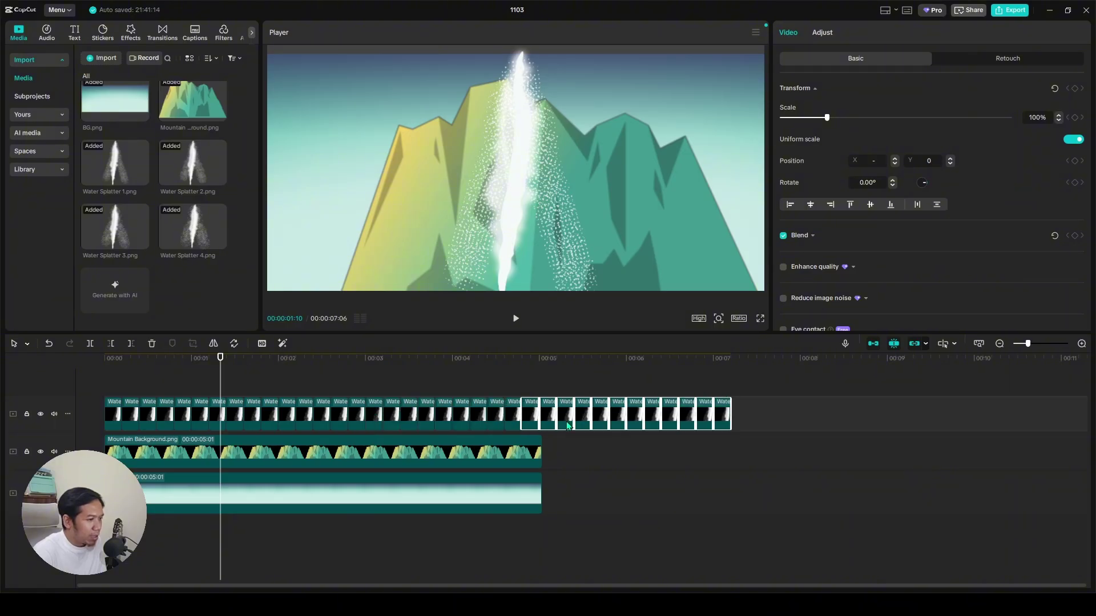
- Delete the surplus water clips beyond the mountain clip so the sequence ends at 00:00:05:06
left_click(611, 375)
left_click_drag(747, 383, 567, 482)
key("Delete")
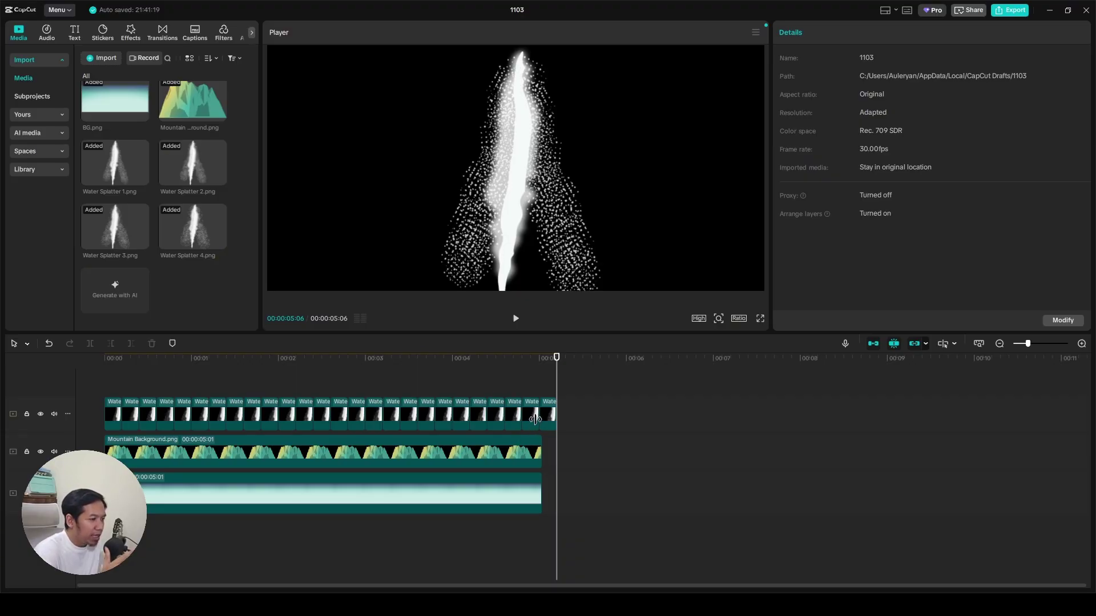
- Combine all the clips on the water track into a single compound clip
scroll(534, 419, "up", 2)
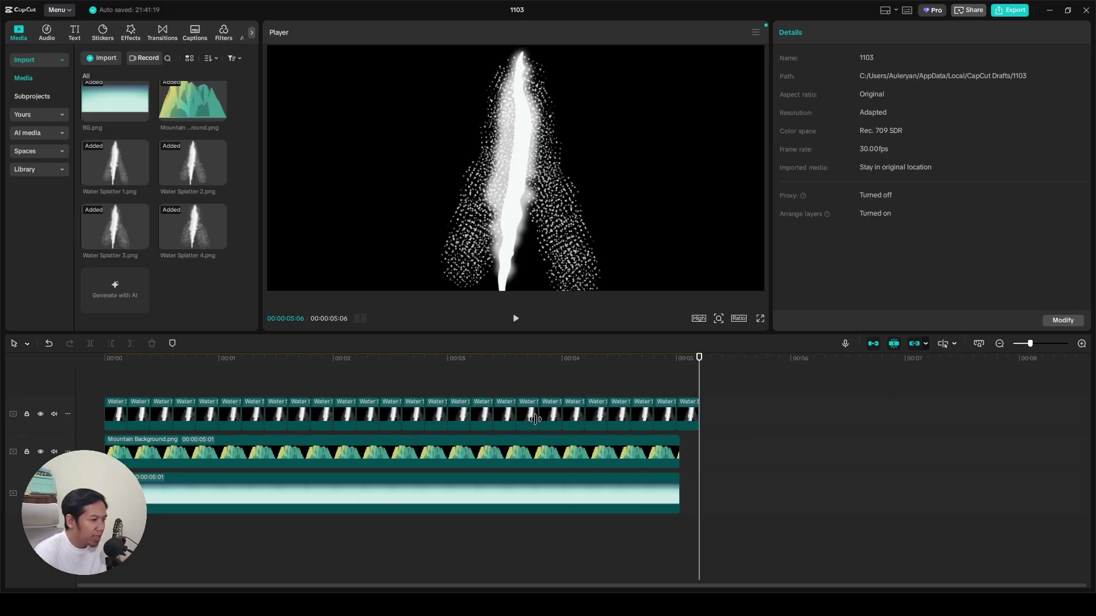
left_click(685, 425)
left_click(719, 399)
left_click_drag(699, 377, 679, 381)
key("Home")
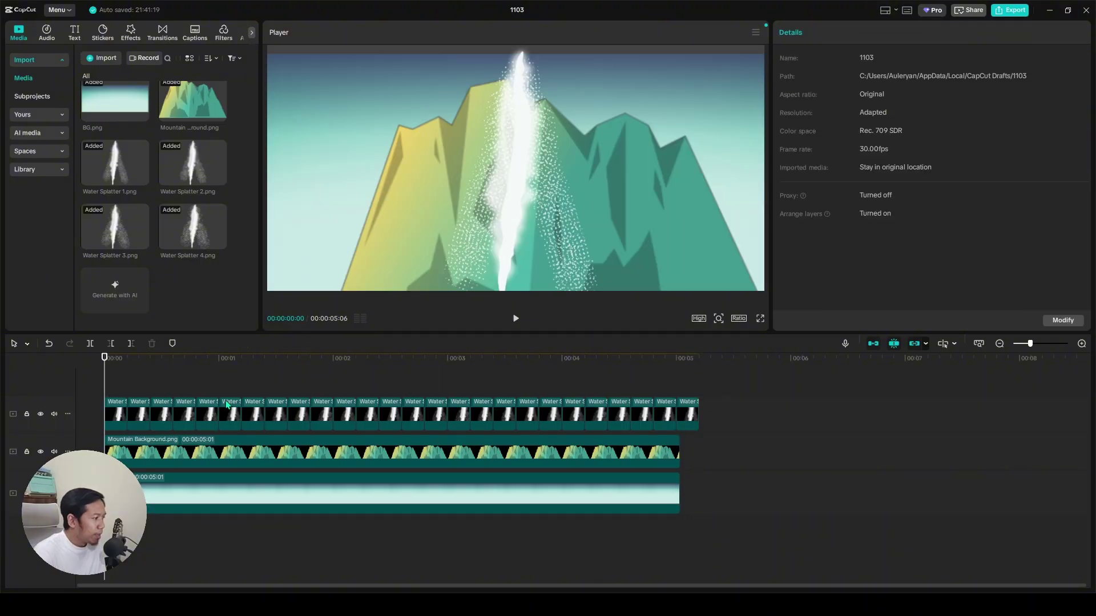
left_click_drag(755, 389, 90, 411)
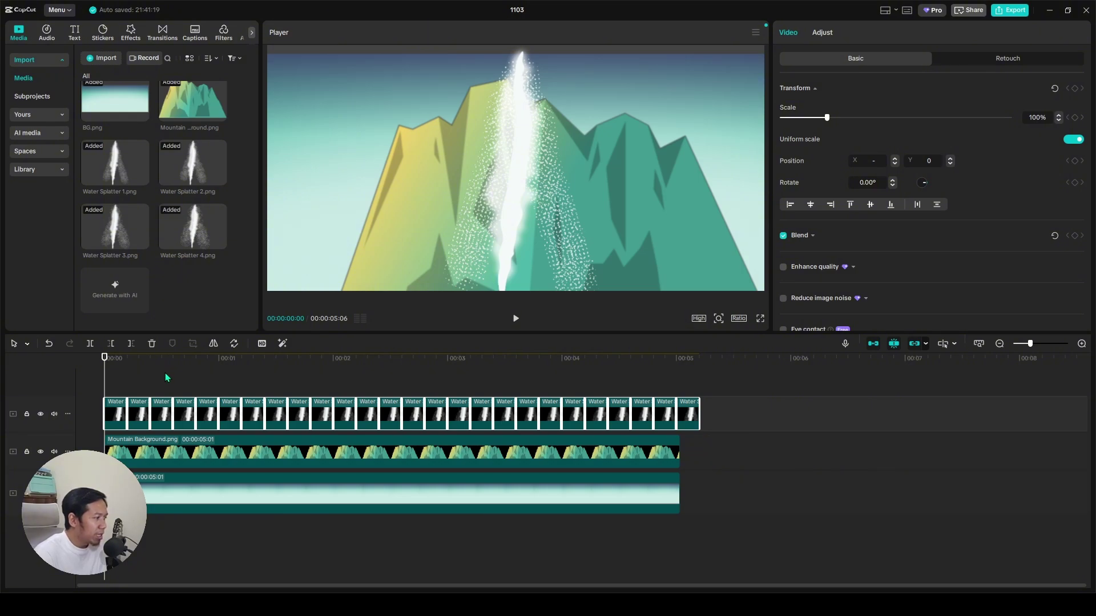
key("alt+g")
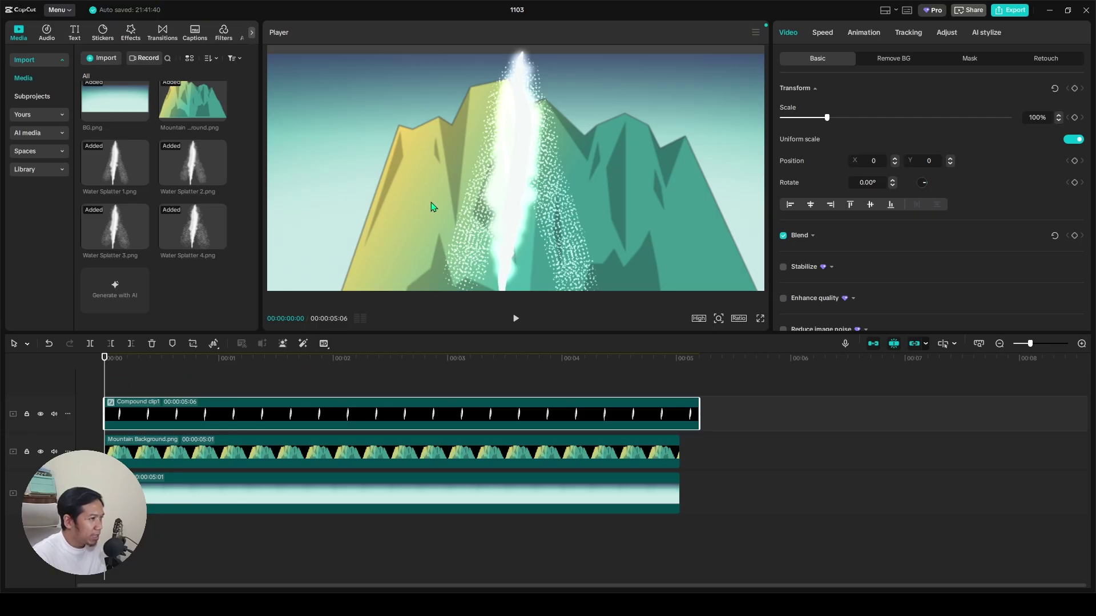
- Preview the water compound clip and trim its end to 00:00:05:01, matching the mountain and BG clips
key("space")
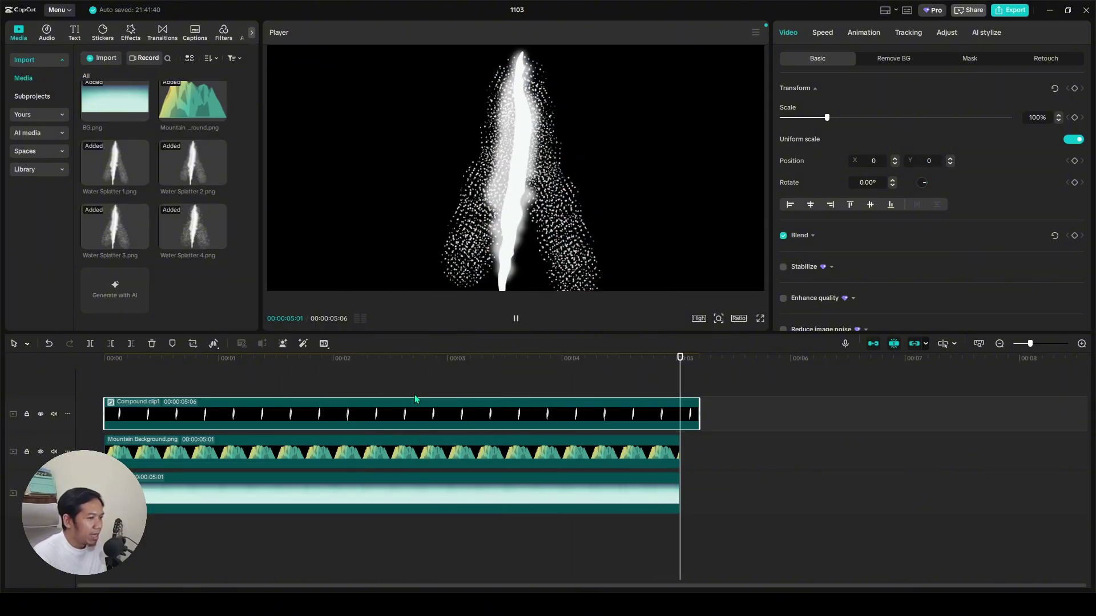
key("space")
key("space")
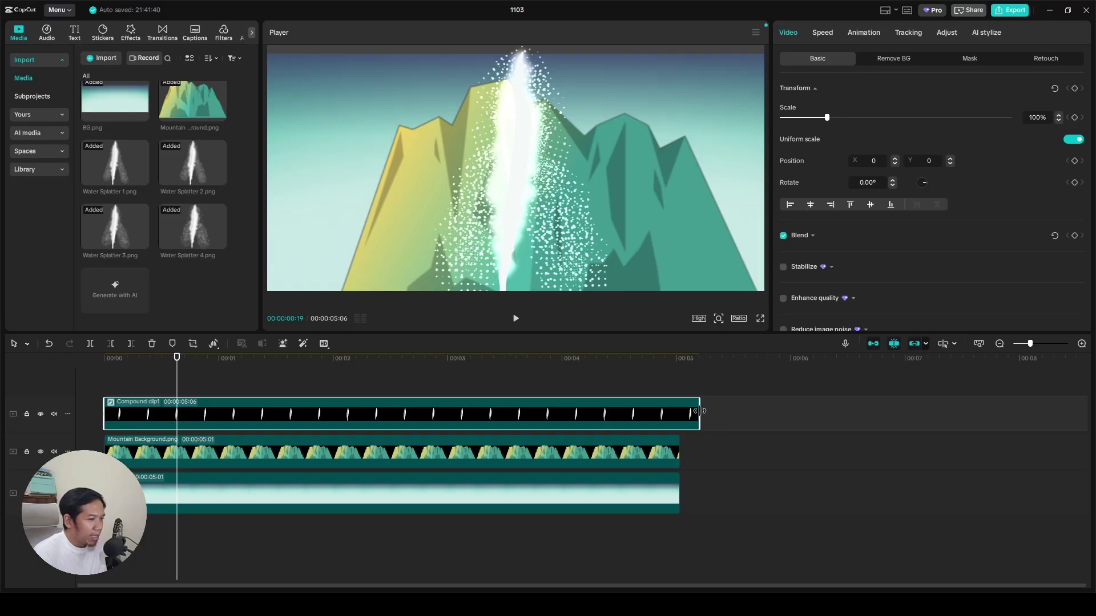
left_click_drag(700, 411, 677, 424)
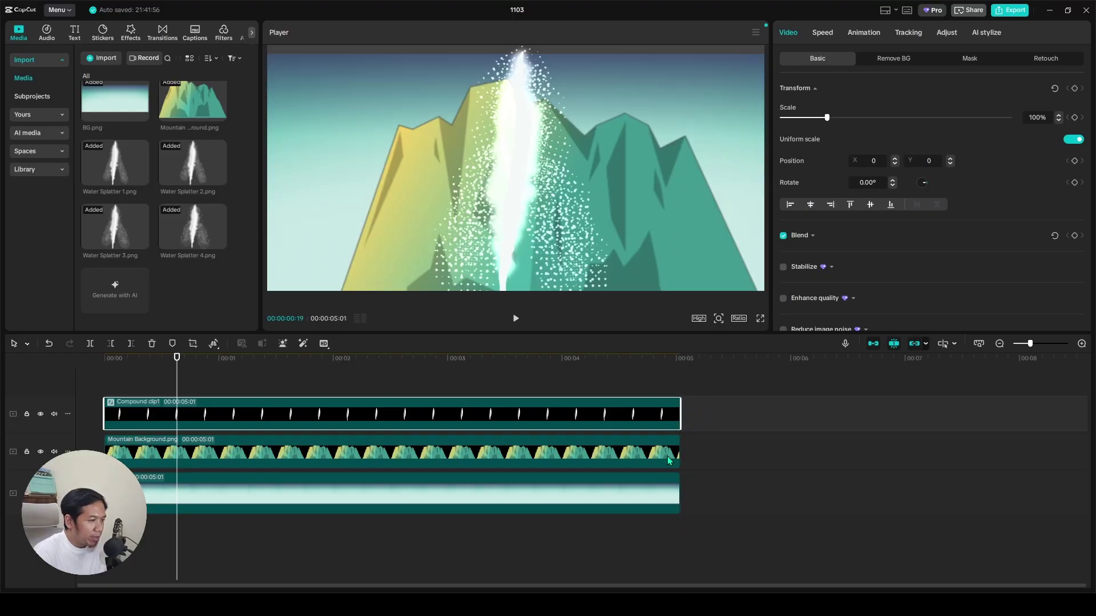
- Play the trimmed waterfall animation to check it over the mountain
key("space")
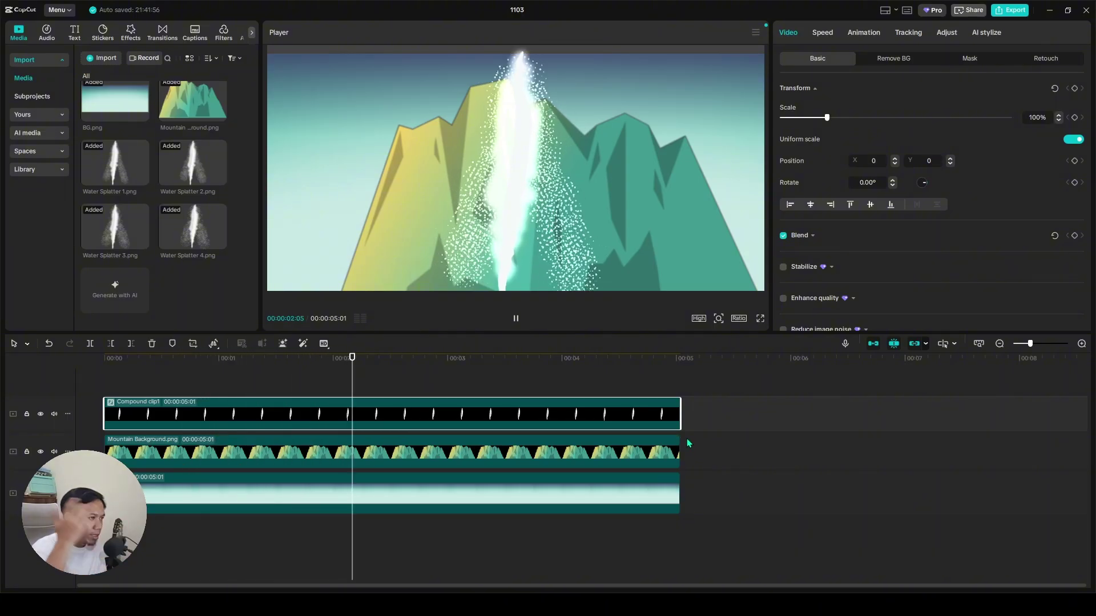
left_click(686, 438)
key("space")
key("space")
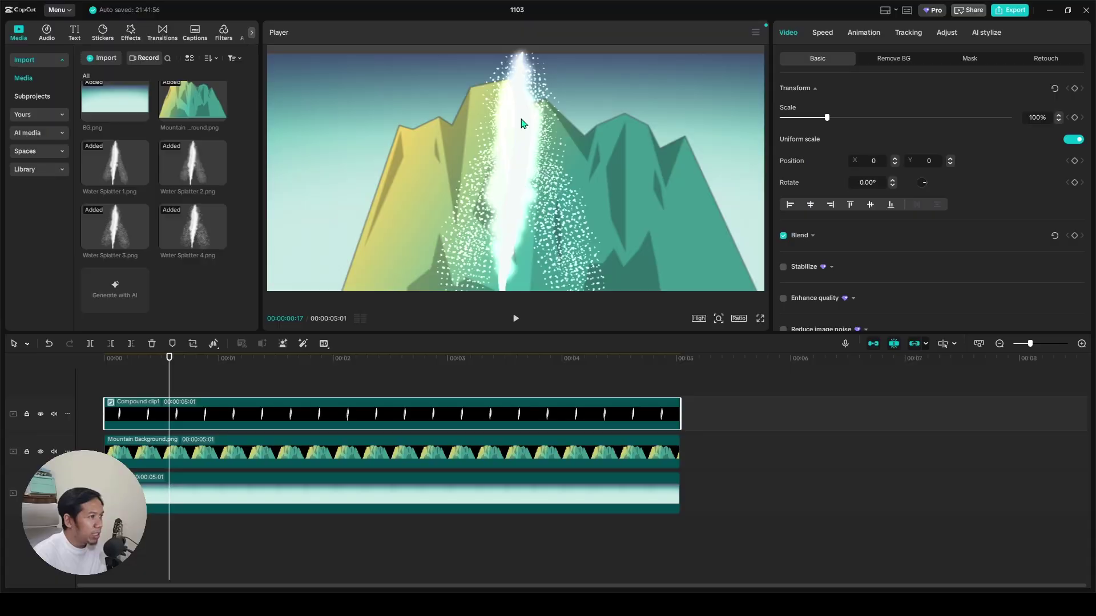
- Move the waterfall compound clip to X -419, Y -426 and place a duplicate in the notch right of the central peak
left_click_drag(521, 126, 452, 189)
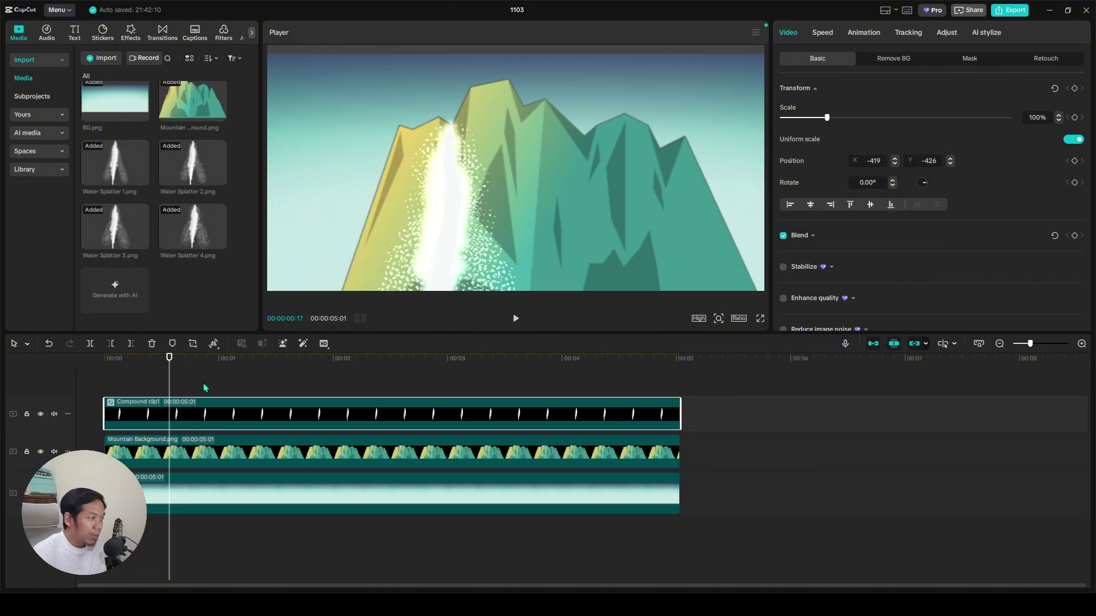
left_click_drag(141, 421, 140, 391)
left_click_drag(440, 204, 579, 214)
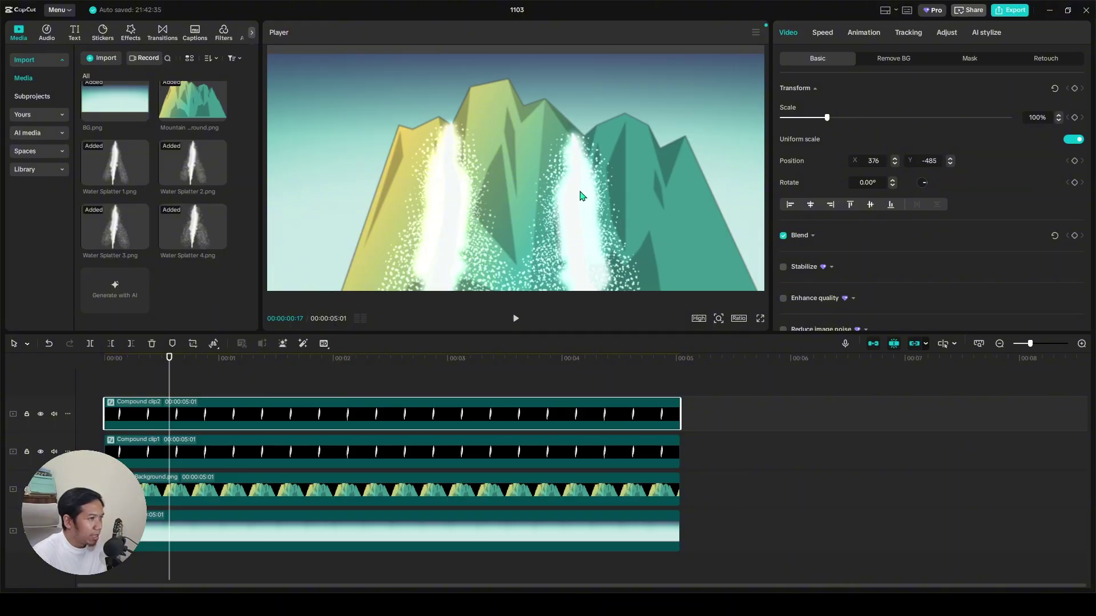
left_click_drag(582, 196, 596, 195)
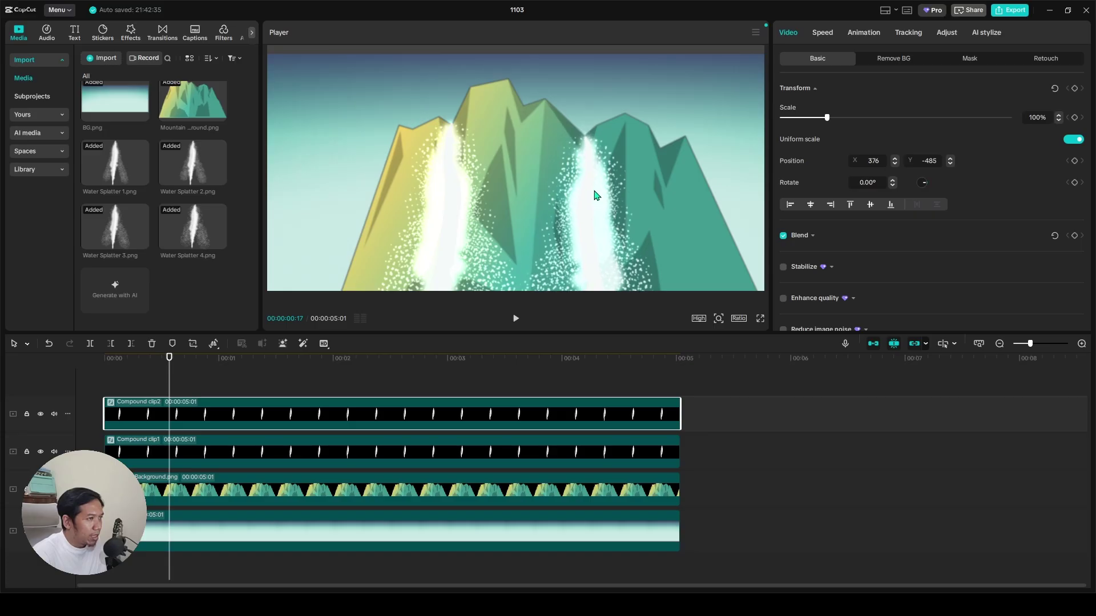
- Play the two-waterfall animation from the start and scrub through it to the end
left_click(577, 204)
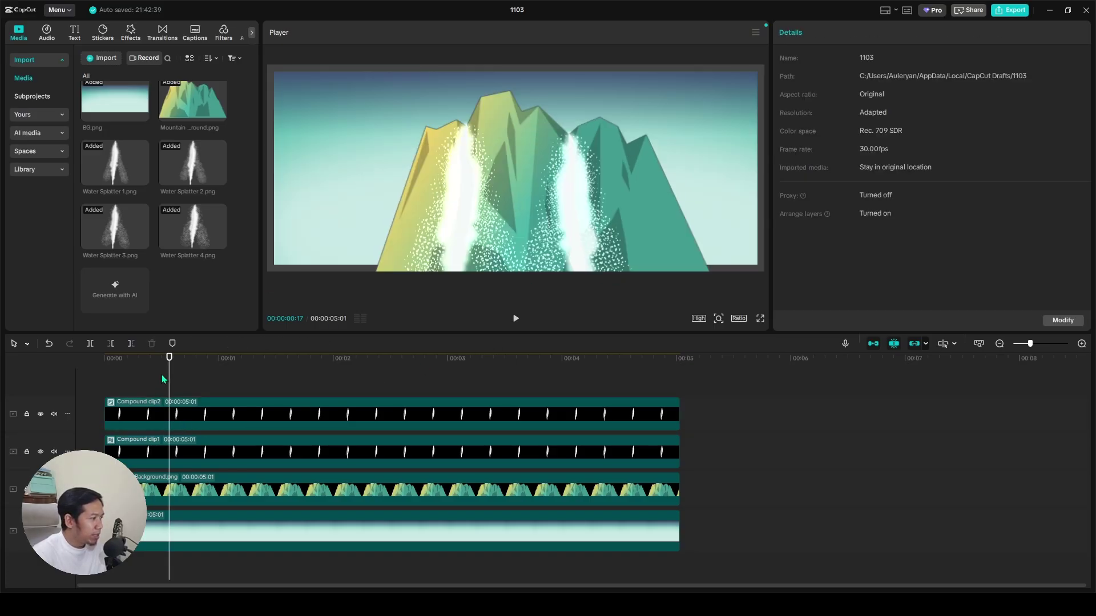
left_click_drag(169, 377, 91, 378)
key("space")
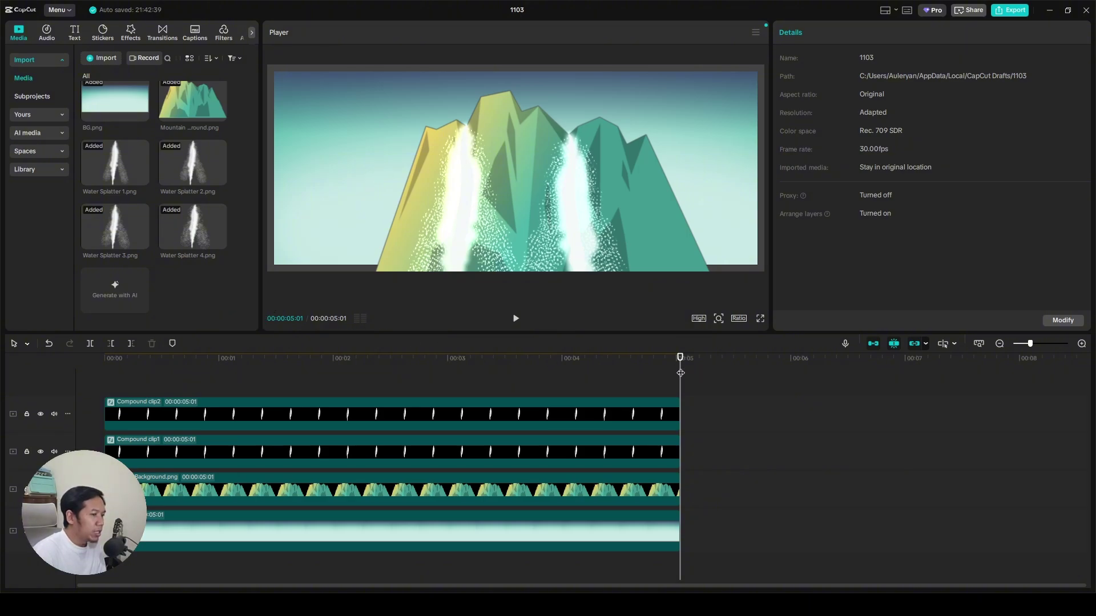
left_click(219, 373)
left_click_drag(199, 377, 732, 361)
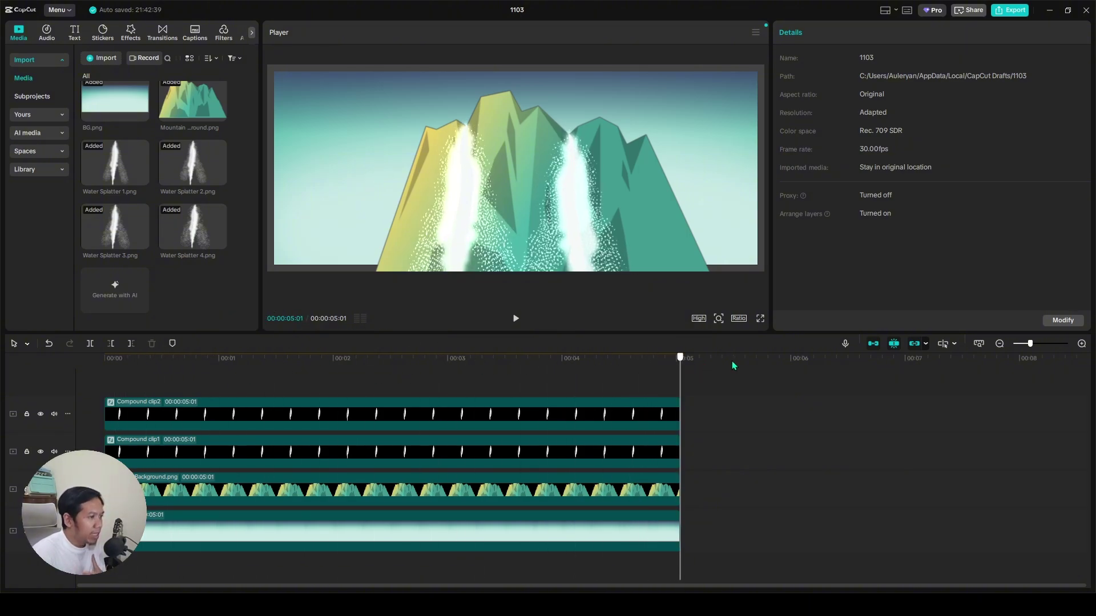
- Start exporting the finished waterfall animation
left_click(1006, 12)
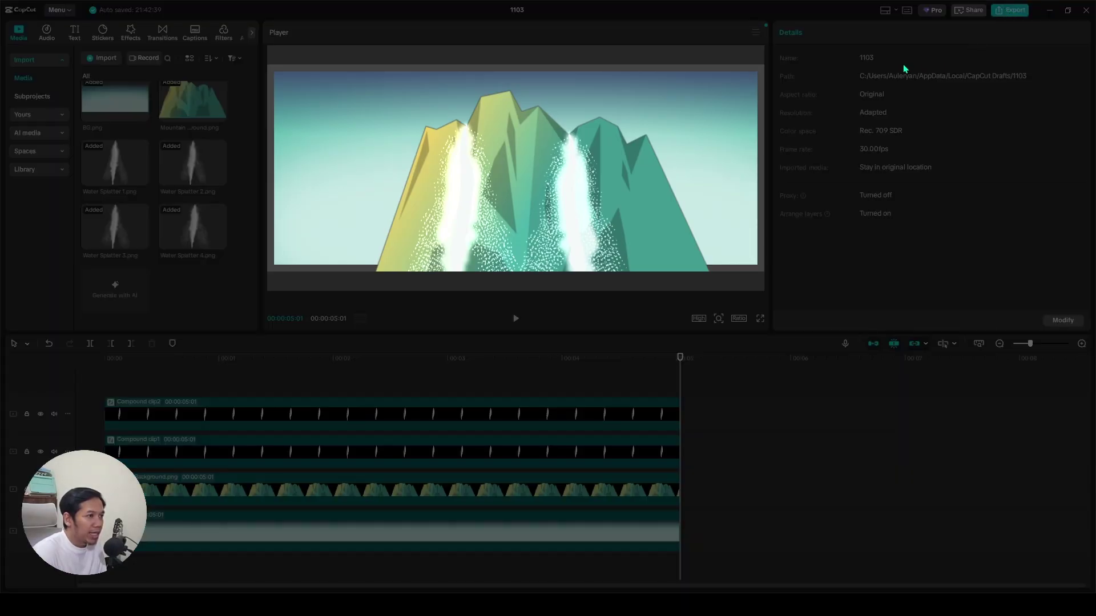